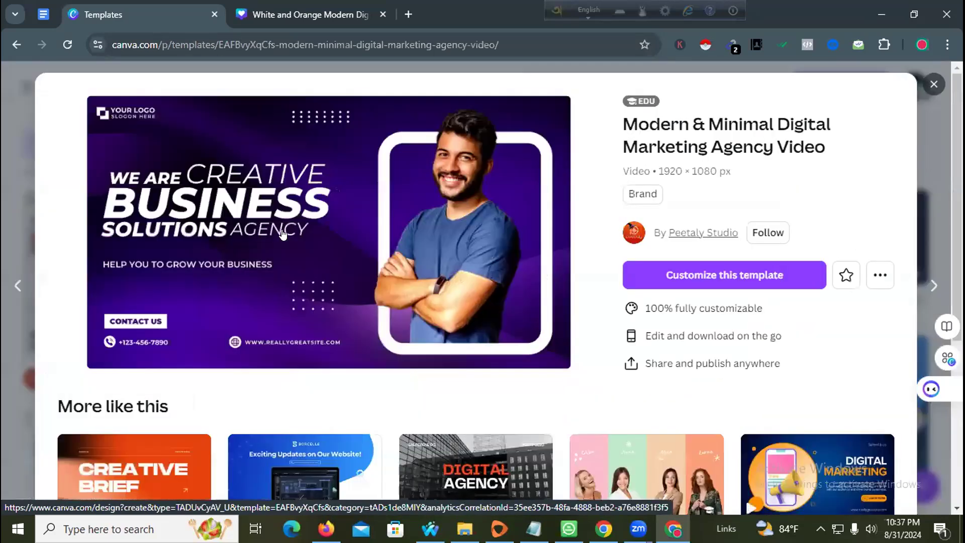
- Close the white-and-orange design's browser tab
{"action": "scroll", "coordinate": [283, 233], "scroll_direction": "down", "scroll_amount": 3}
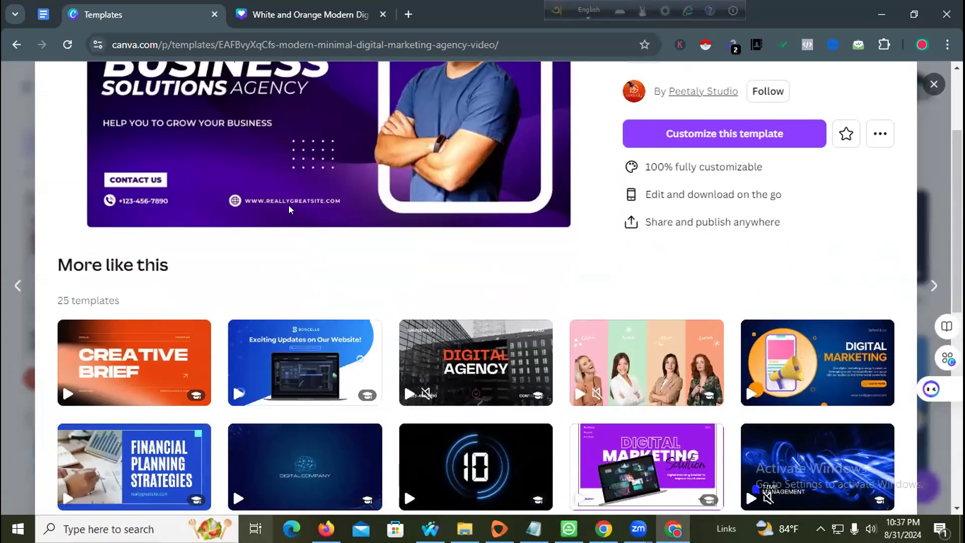
{"action": "scroll", "coordinate": [289, 201], "scroll_direction": "up", "scroll_amount": 3}
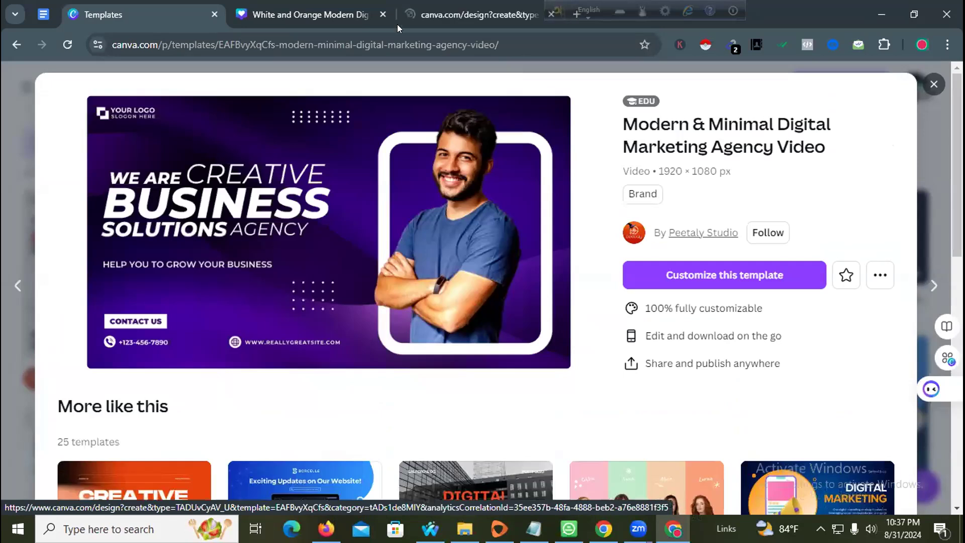
{"action": "left_click", "coordinate": [405, 16]}
{"action": "left_click", "coordinate": [367, 10]}
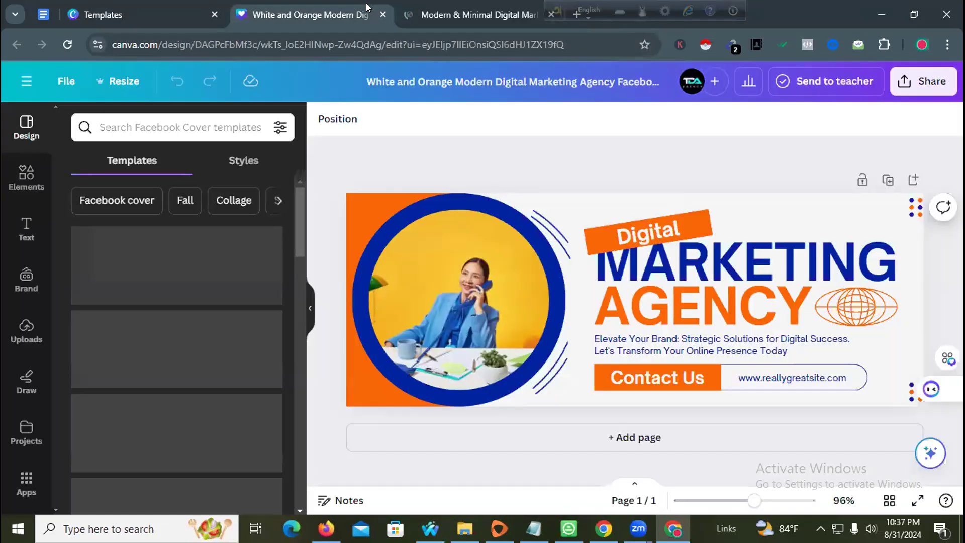
{"action": "left_click", "coordinate": [438, 7]}
{"action": "left_click", "coordinate": [370, 9]}
{"action": "left_click", "coordinate": [382, 14]}
{"action": "left_click", "coordinate": [381, 14]}
- Switch to the editor tab with the Modern & Minimal Digital Marketing Agency Video template
{"action": "left_click", "coordinate": [155, 14]}
{"action": "scroll", "coordinate": [460, 287], "scroll_direction": "down", "scroll_amount": 4}
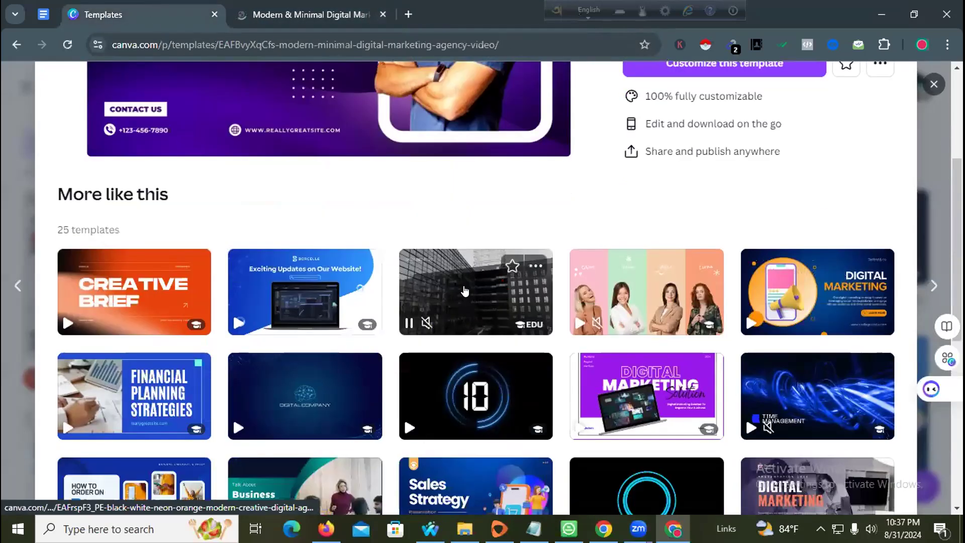
{"action": "scroll", "coordinate": [465, 292], "scroll_direction": "down", "scroll_amount": 4}
{"action": "scroll", "coordinate": [346, 293], "scroll_direction": "down", "scroll_amount": 4}
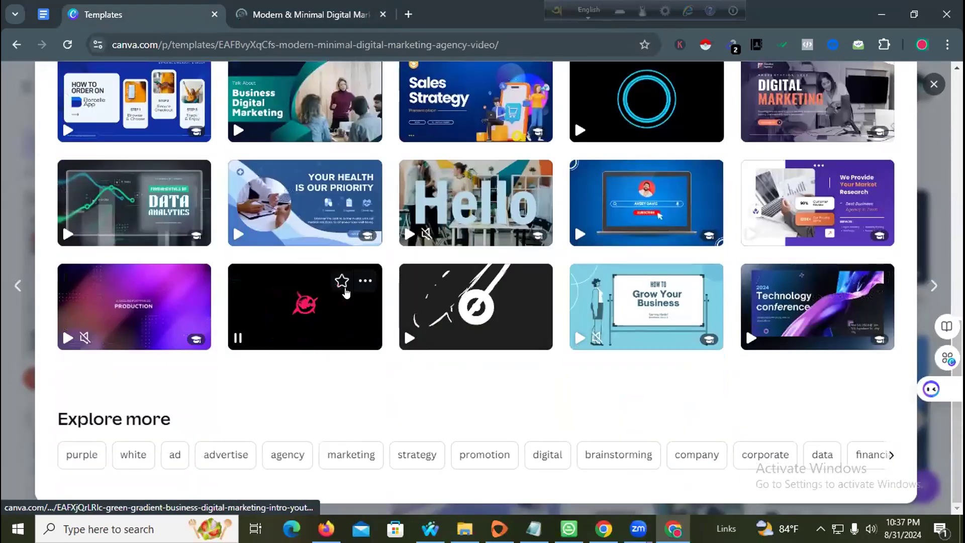
{"action": "scroll", "coordinate": [347, 287], "scroll_direction": "up", "scroll_amount": 12}
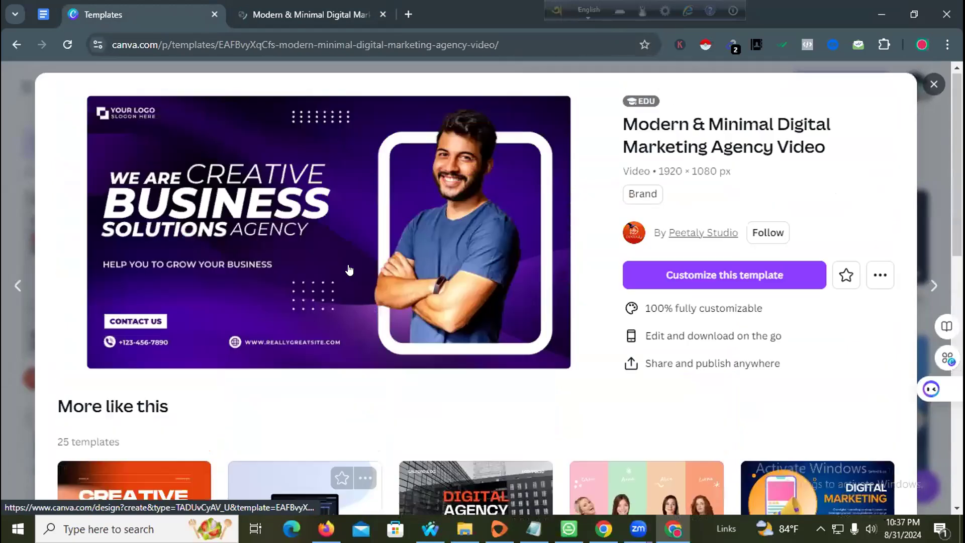
{"action": "left_click", "coordinate": [289, 4]}
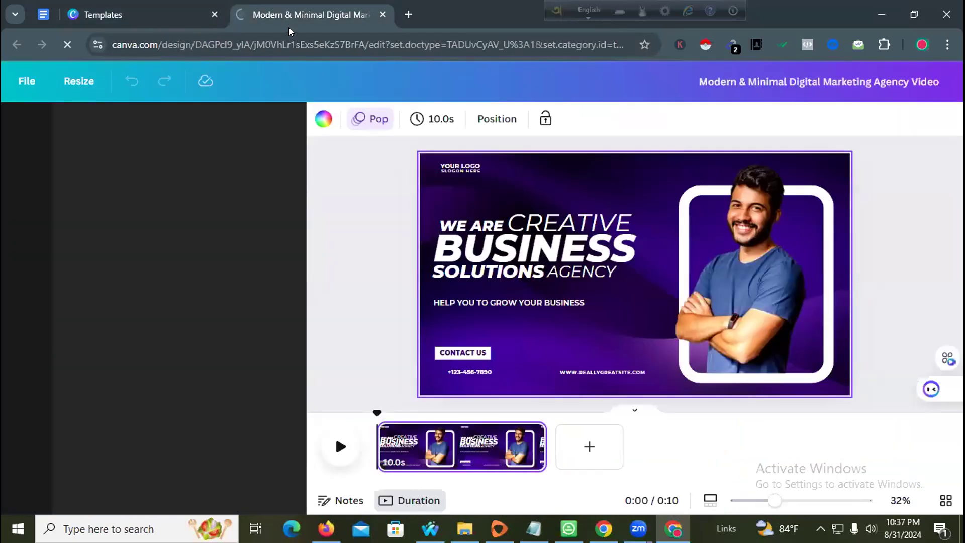
- Delete the YOUR LOGO text and the logo icon from the template
{"action": "left_click", "coordinate": [450, 169]}
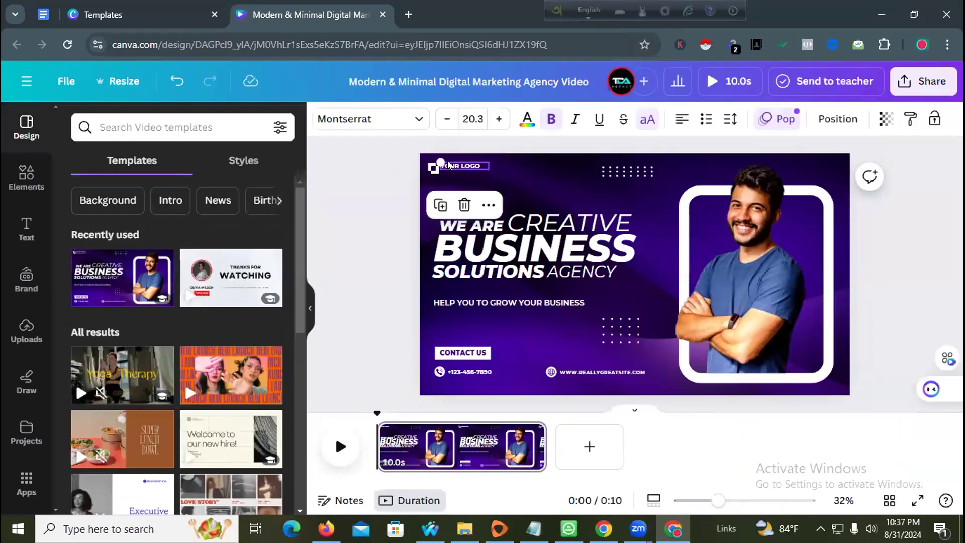
{"action": "key", "text": "Delete"}
{"action": "left_click", "coordinate": [430, 166]}
{"action": "key", "text": "Delete"}
{"action": "left_click", "coordinate": [517, 185]}
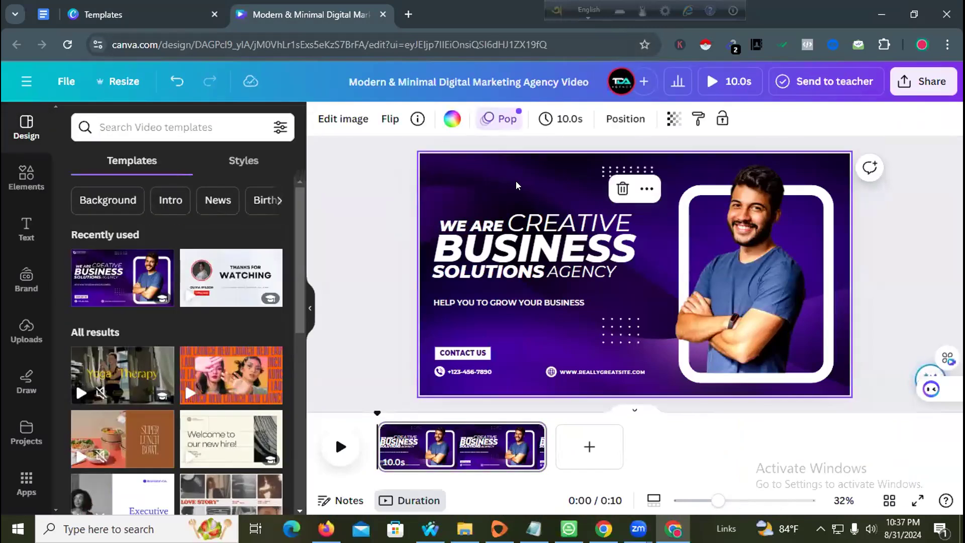
- Replace the WE ARE text with the Bangla word ফ্রি
{"action": "left_click", "coordinate": [461, 217]}
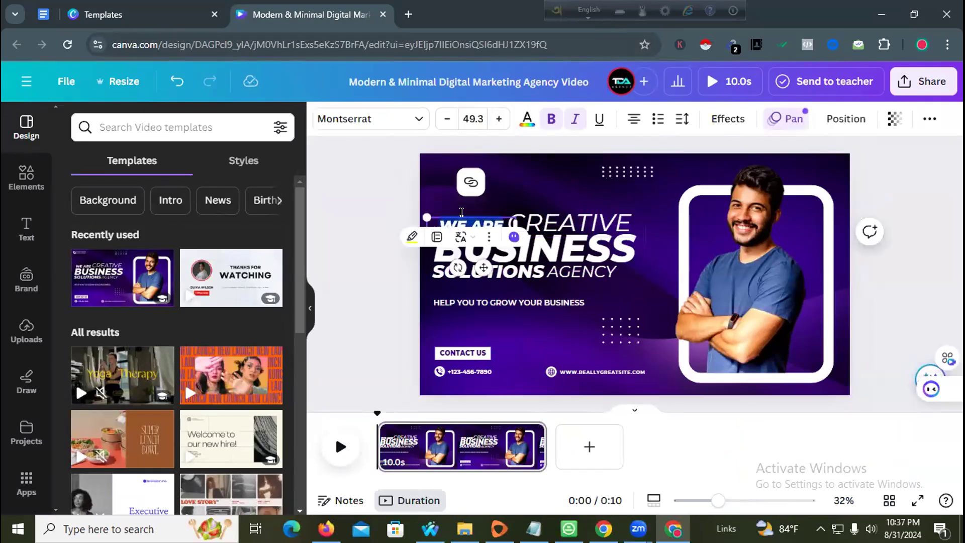
{"action": "left_click", "coordinate": [588, 10]}
{"action": "double_click", "coordinate": [471, 217]}
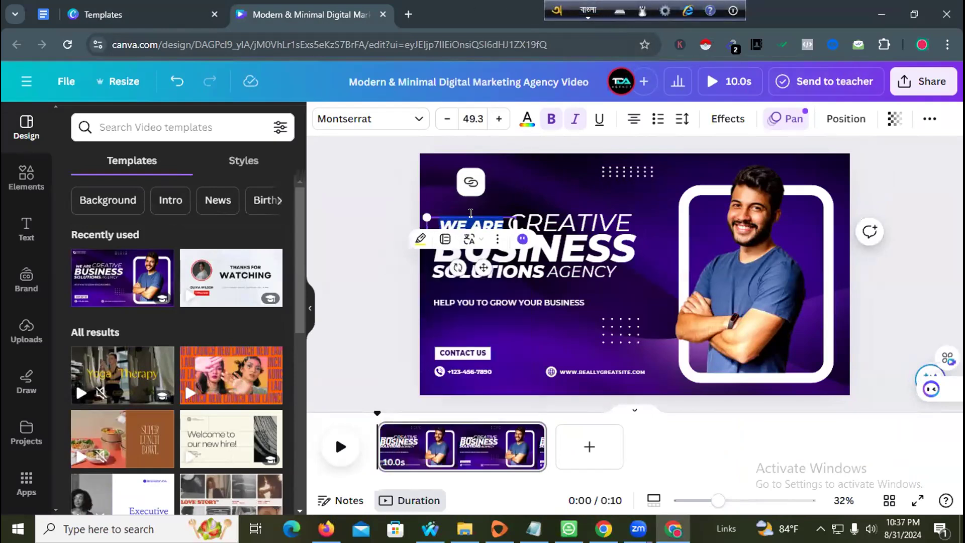
{"action": "type", "text": "fir"}
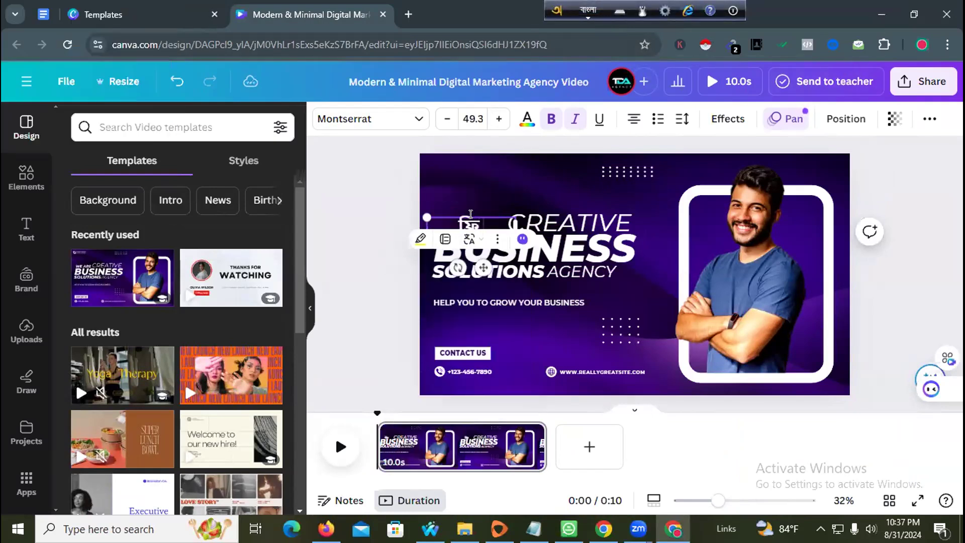
- Delete the word CREATIVE from the headline
{"action": "double_click", "coordinate": [532, 212]}
{"action": "key", "text": "BackSpace"}
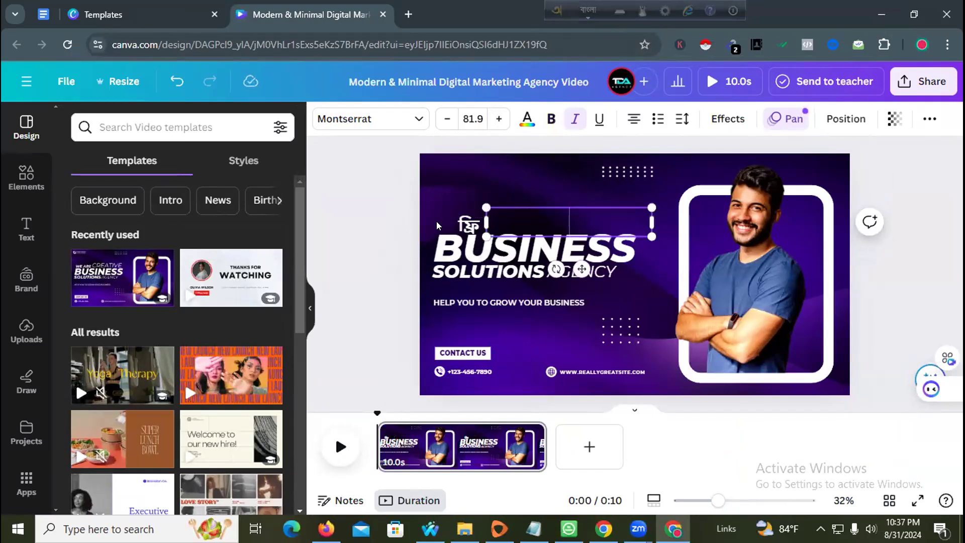
{"action": "left_click", "coordinate": [445, 222]}
{"action": "left_click", "coordinate": [468, 220]}
{"action": "left_click", "coordinate": [494, 221]}
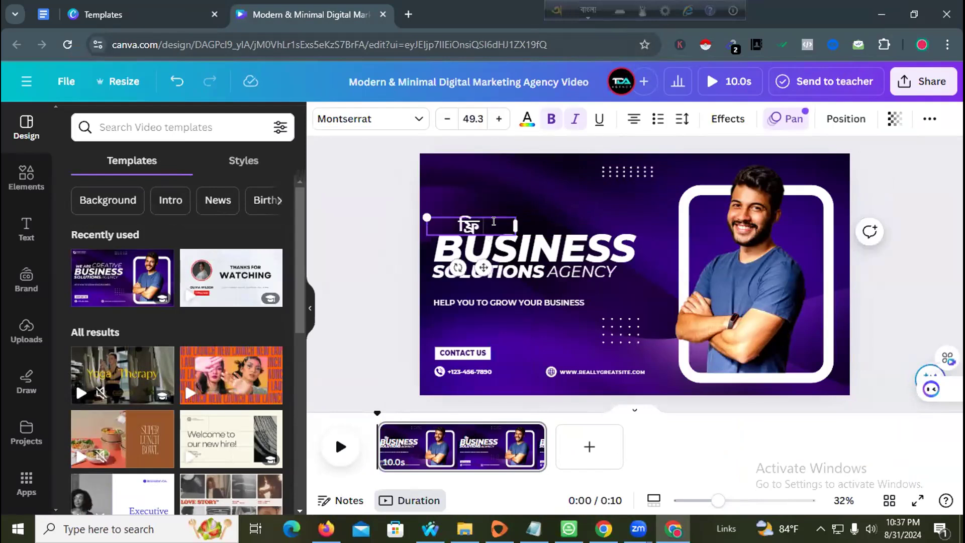
- Replace BUSINESS with the Bangla word ডিজিটাল
{"action": "double_click", "coordinate": [495, 245]}
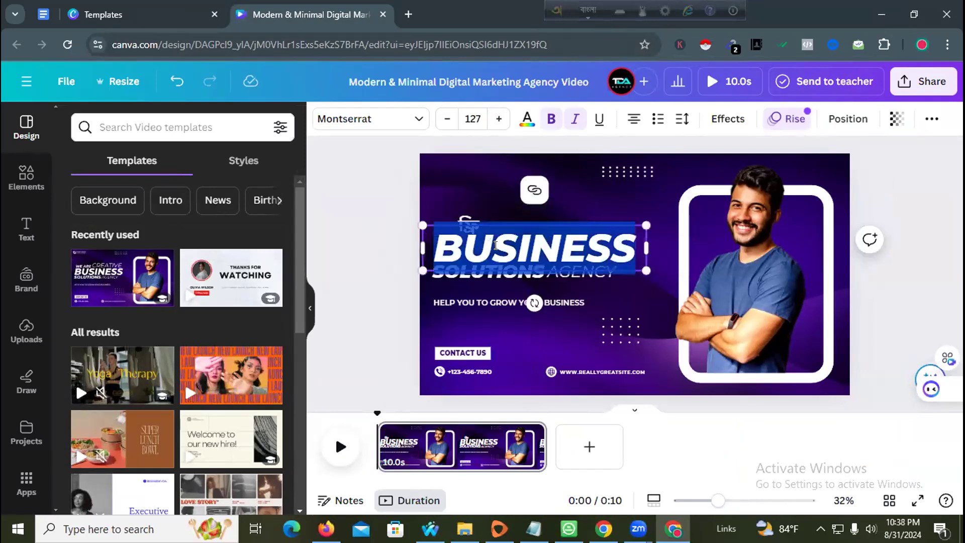
{"action": "type", "text": "DijiTla"}
{"action": "key", "text": "BackSpace"}
{"action": "key", "text": "BackSpace"}
{"action": "type", "text": "al m"}
{"action": "key", "text": "BackSpace"}
{"action": "double_click", "coordinate": [472, 270]}
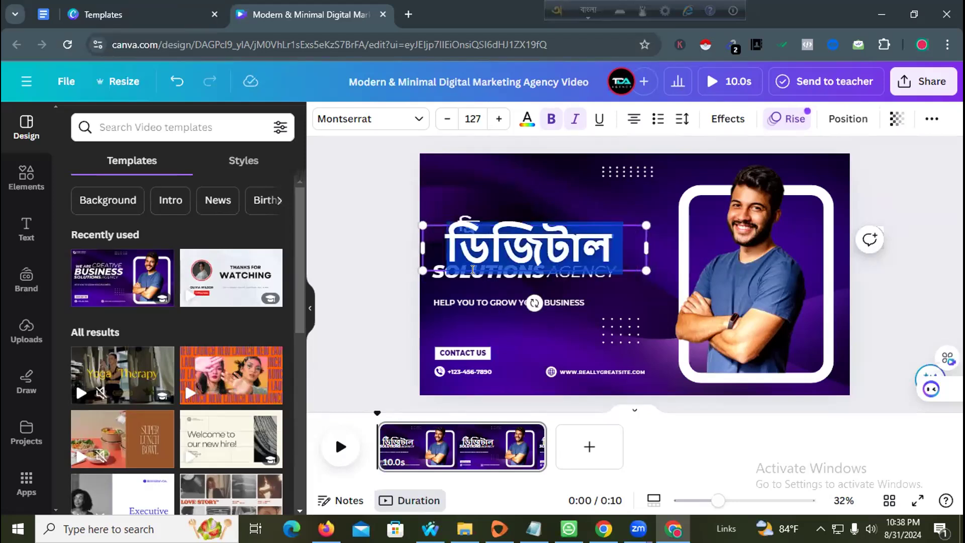
- Replace SOLUTIONS with মার্কেটিং and AGENCY with ওয়ার্কসপ
{"action": "double_click", "coordinate": [468, 278]}
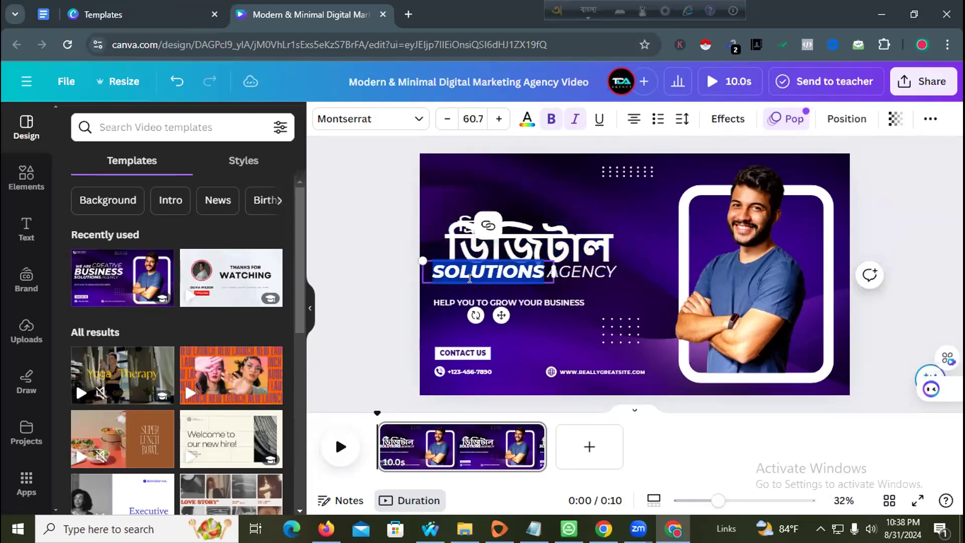
{"action": "type", "text": "marrkeTing"}
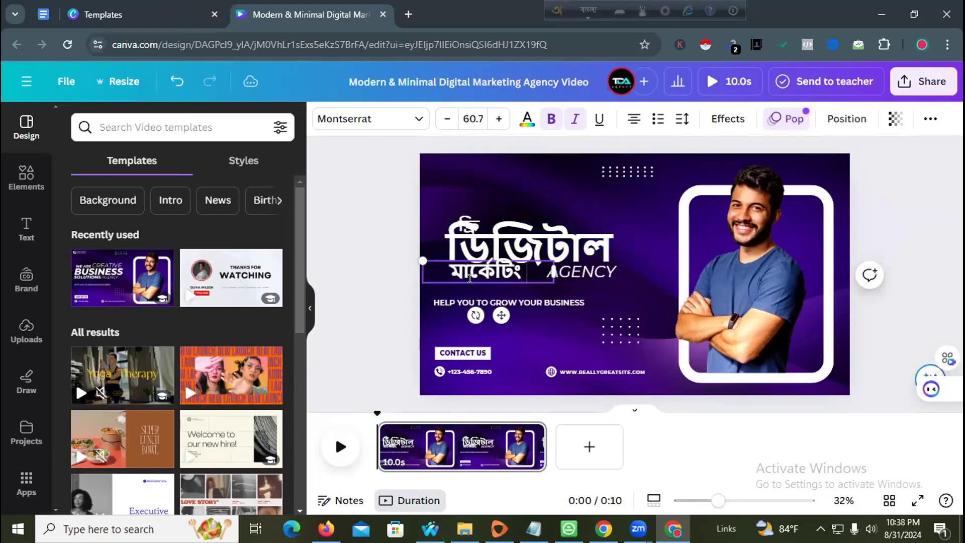
{"action": "double_click", "coordinate": [585, 271]}
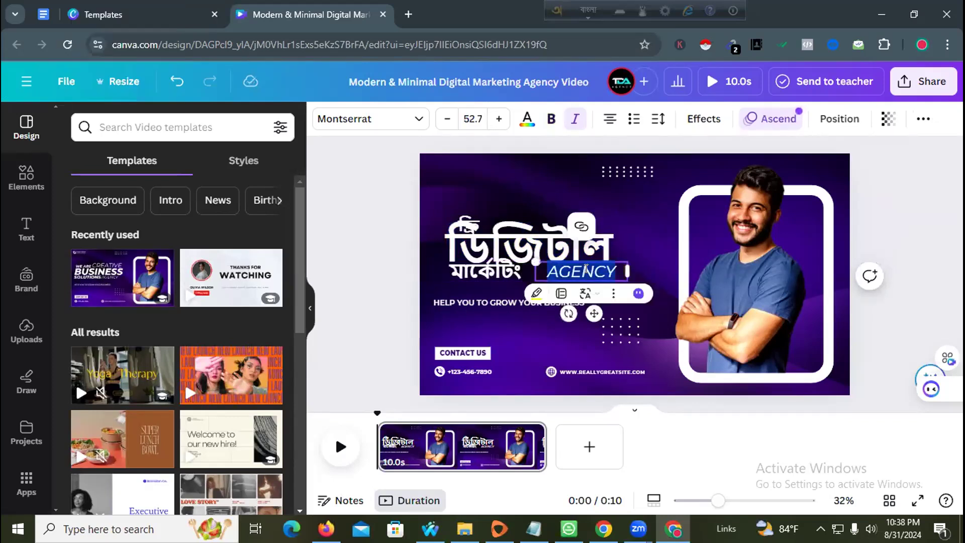
{"action": "type", "text": "k"}
{"action": "key", "text": "BackSpace"}
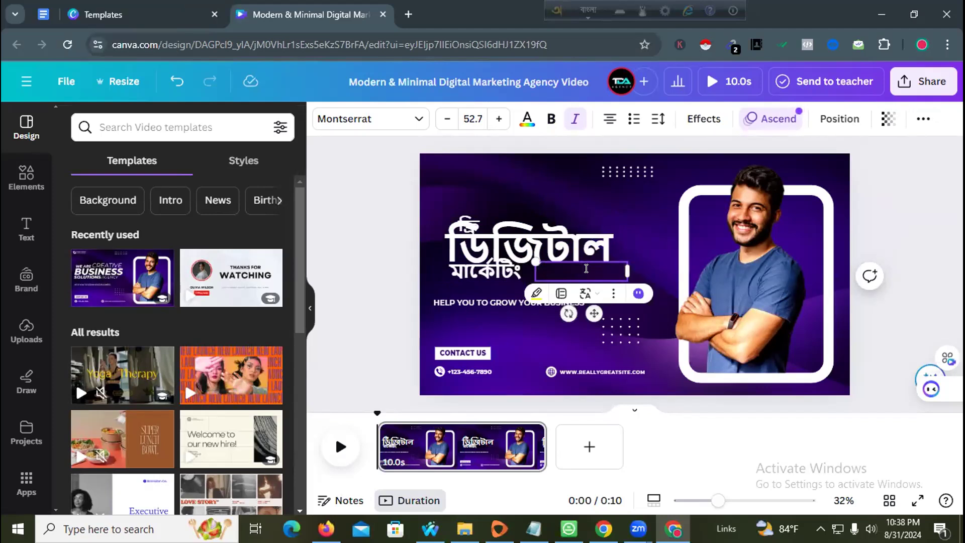
{"action": "type", "text": "o"}
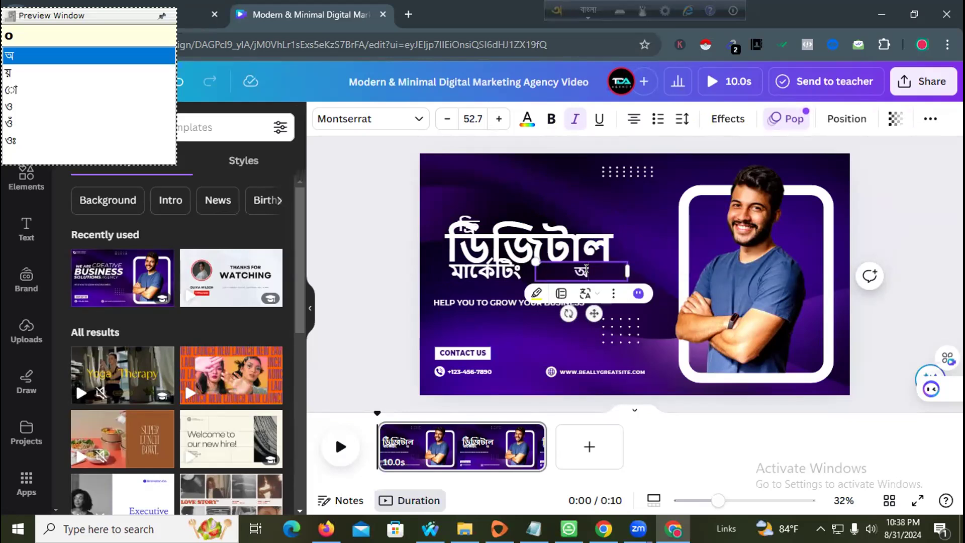
{"action": "key", "text": "BackSpace"}
{"action": "type", "text": "Oyarrks"}
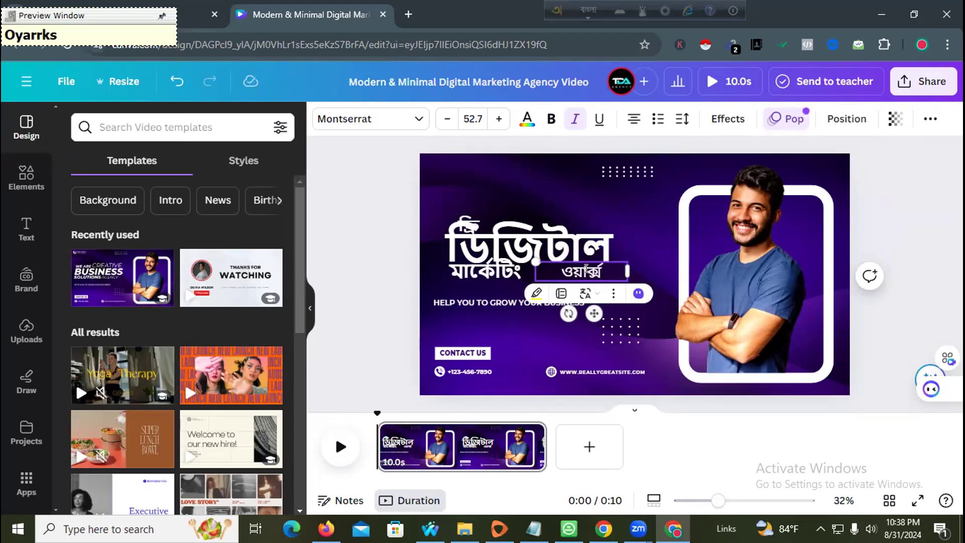
{"action": "type", "text": "op"}
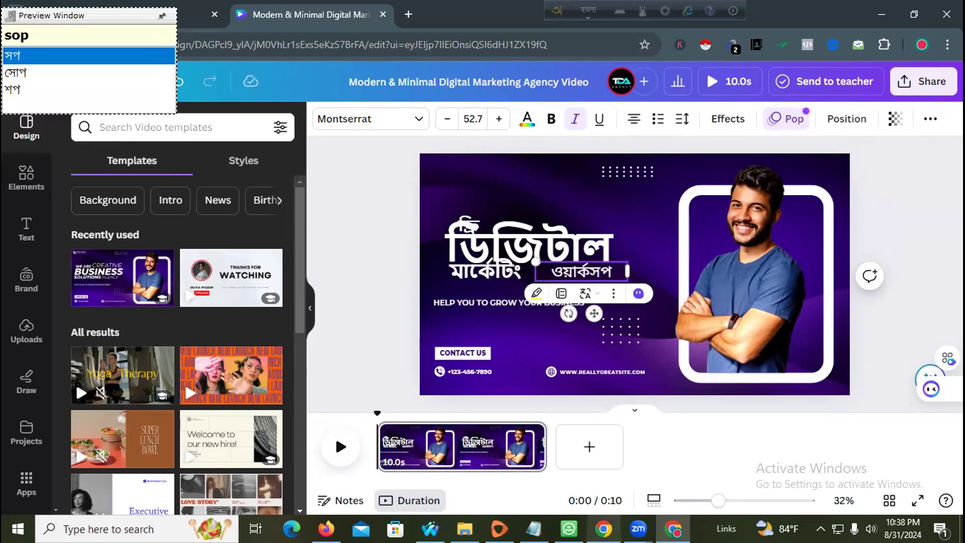
- Close the WhatsApp tab, minimise Zoom, and collapse Canva's side panel
{"action": "left_click", "coordinate": [603, 529]}
{"action": "left_click", "coordinate": [152, 6]}
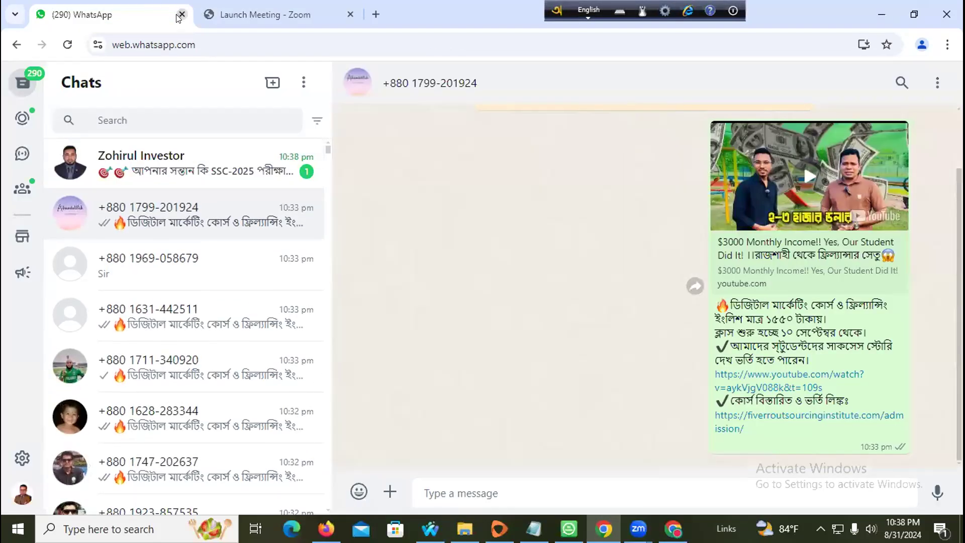
{"action": "left_click", "coordinate": [181, 15]}
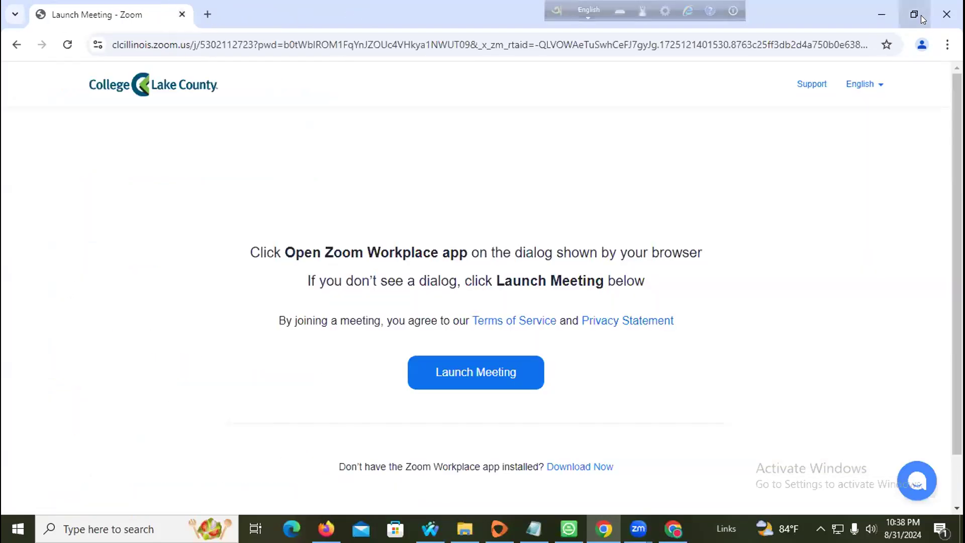
{"action": "left_click", "coordinate": [882, 14]}
{"action": "left_click", "coordinate": [310, 307]}
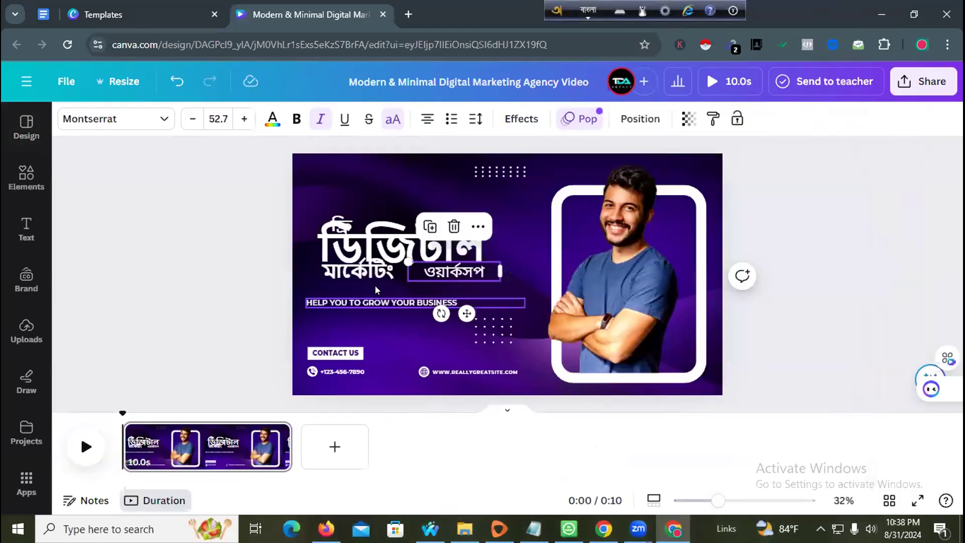
- Move ফ্রি above the headline and raise the ডিজিটাল heading
{"action": "left_click", "coordinate": [356, 344]}
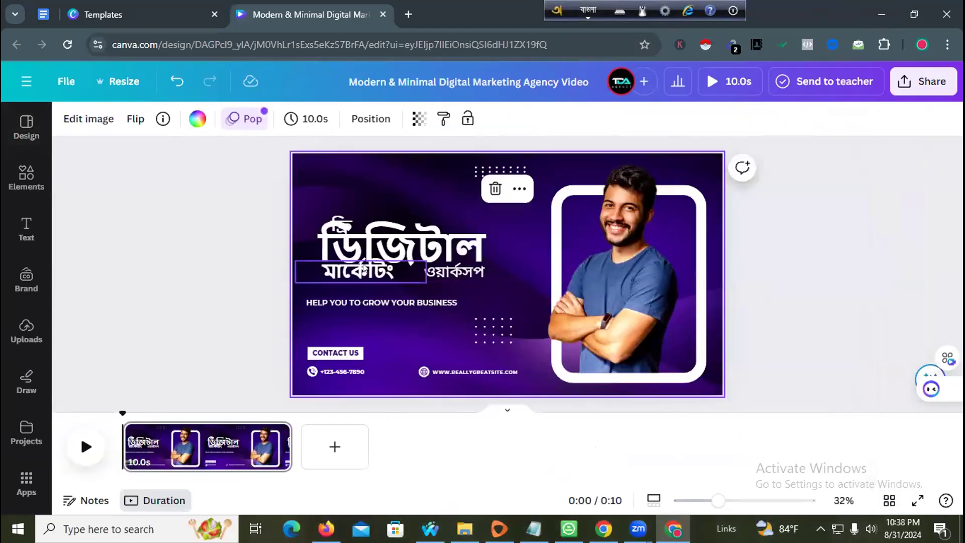
{"action": "left_click_drag", "start_coordinate": [341, 220], "coordinate": [344, 187]}
{"action": "left_click", "coordinate": [448, 196]}
{"action": "left_click", "coordinate": [364, 190]}
{"action": "left_click", "coordinate": [350, 232]}
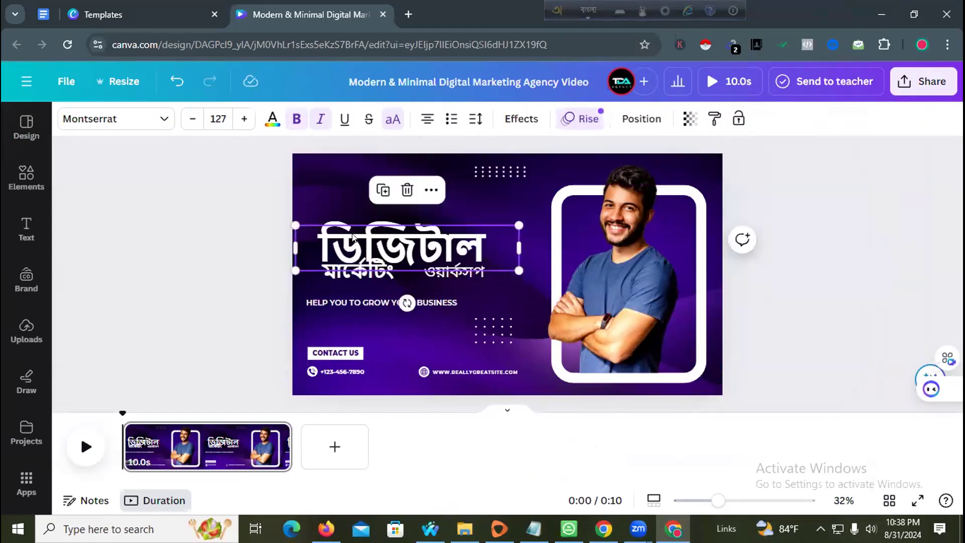
{"action": "left_click_drag", "start_coordinate": [360, 246], "coordinate": [359, 223]}
{"action": "left_click", "coordinate": [252, 283]}
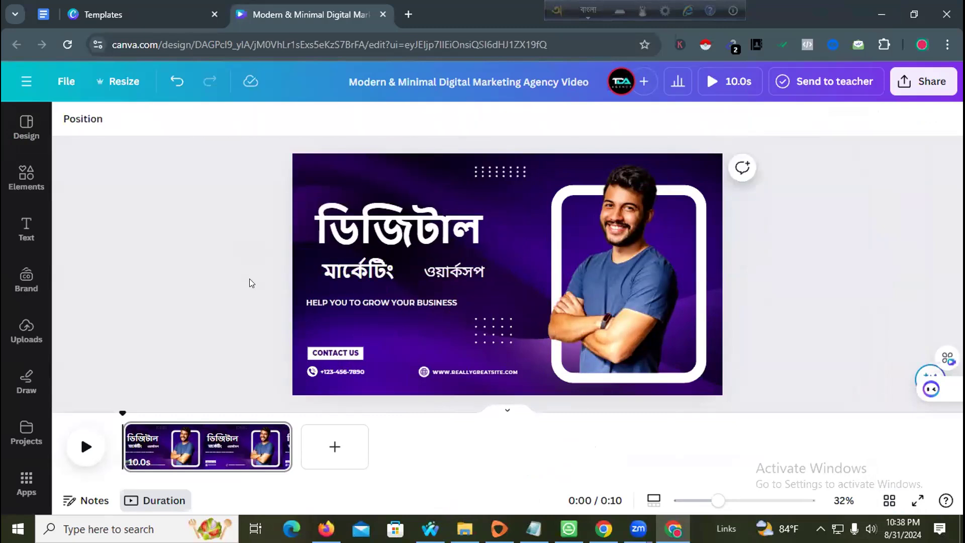
- Make the মার্কেটিং and ওয়ার্কসপ words bold
{"action": "double_click", "coordinate": [461, 266]}
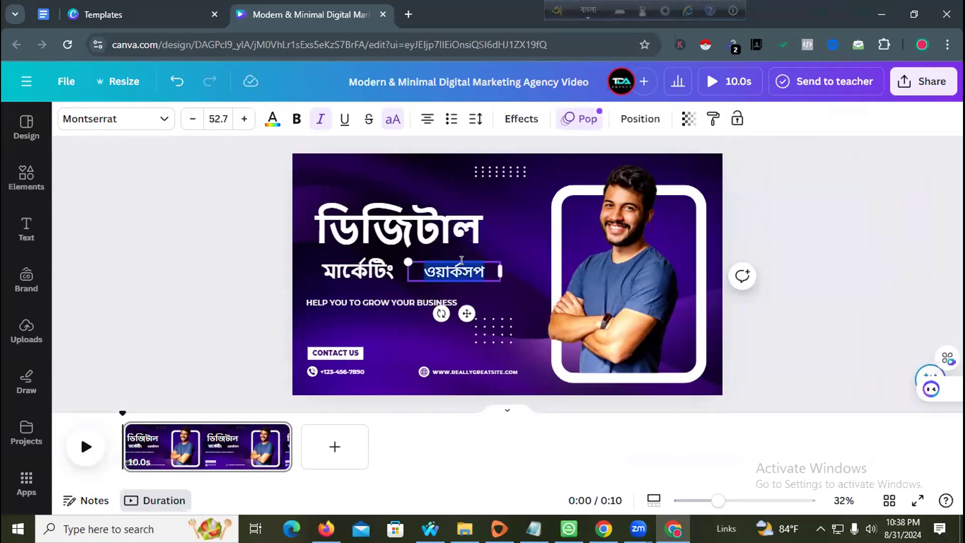
{"action": "left_click", "coordinate": [391, 268], "text": "shift"}
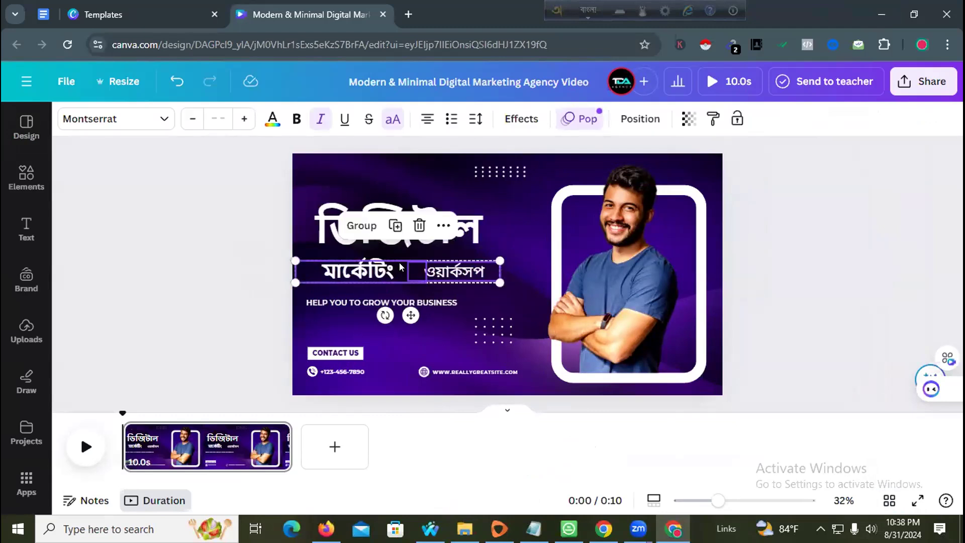
{"action": "left_click", "coordinate": [293, 120]}
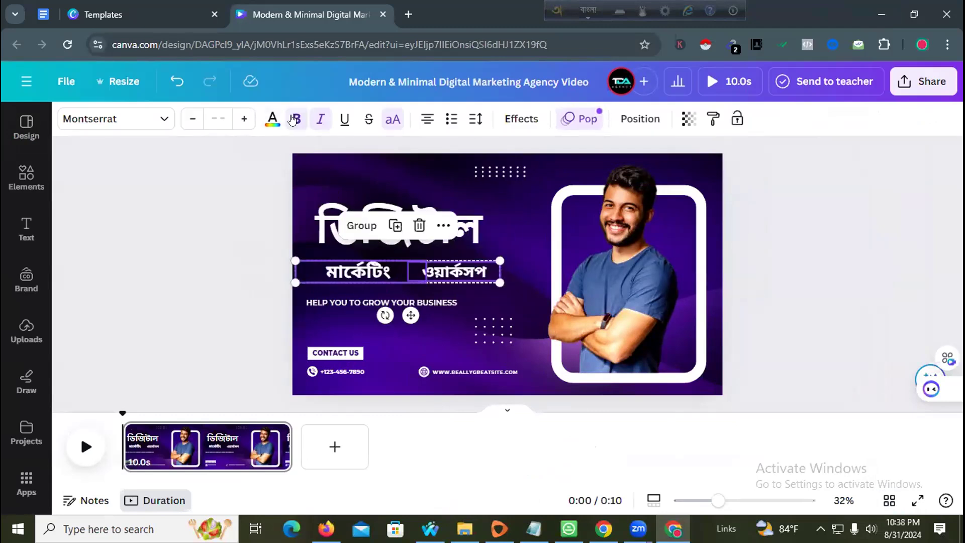
- Nudge মার্কেটিং, ওয়ার্কসপ and ডিজিটাল into alignment under the heading
{"action": "left_click", "coordinate": [349, 269]}
{"action": "left_click_drag", "start_coordinate": [349, 269], "coordinate": [341, 268]}
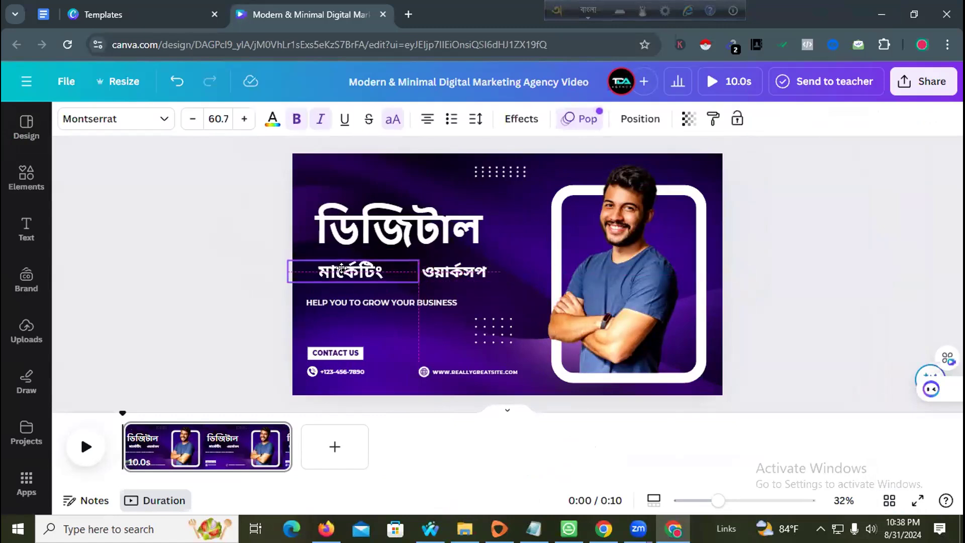
{"action": "mouse_move", "coordinate": [468, 271]}
{"action": "left_mouse_down"}
{"action": "mouse_move", "coordinate": [450, 272]}
{"action": "mouse_move", "coordinate": [462, 270]}
{"action": "left_mouse_up"}
{"action": "left_click", "coordinate": [233, 282]}
{"action": "left_click", "coordinate": [322, 271]}
{"action": "left_click_drag", "start_coordinate": [319, 270], "coordinate": [330, 266]}
{"action": "left_click", "coordinate": [219, 209]}
{"action": "left_click_drag", "start_coordinate": [381, 209], "coordinate": [381, 218]}
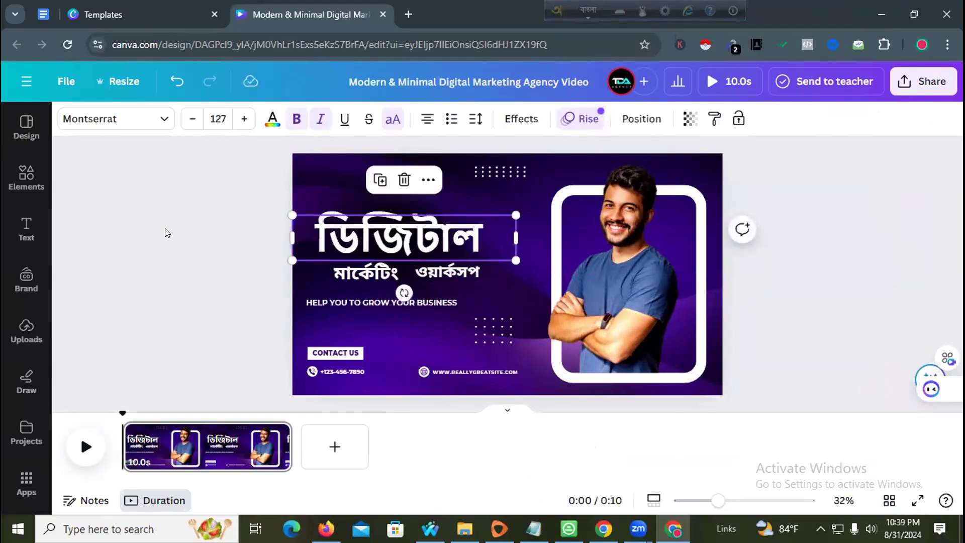
{"action": "left_click", "coordinate": [165, 229]}
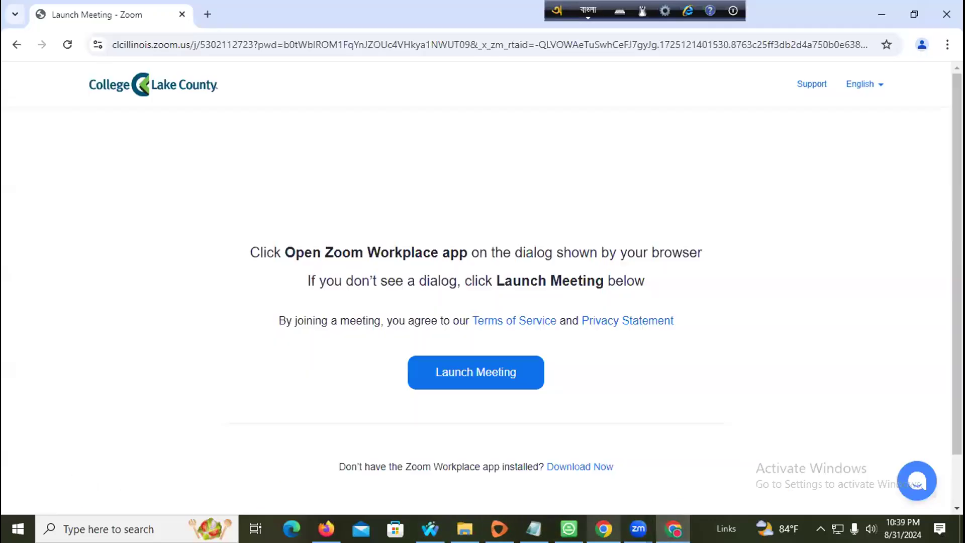
{"action": "left_click", "coordinate": [593, 515]}
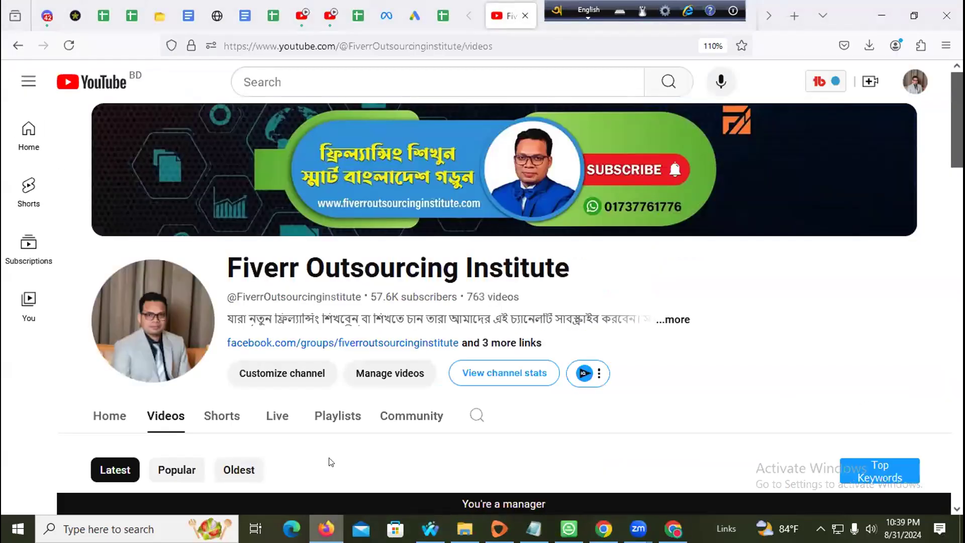
- Close Firefox's WhatsApp Web tab, minimise Firefox, and return to the Canva design
{"action": "left_click_drag", "start_coordinate": [550, 13], "coordinate": [916, 13]}
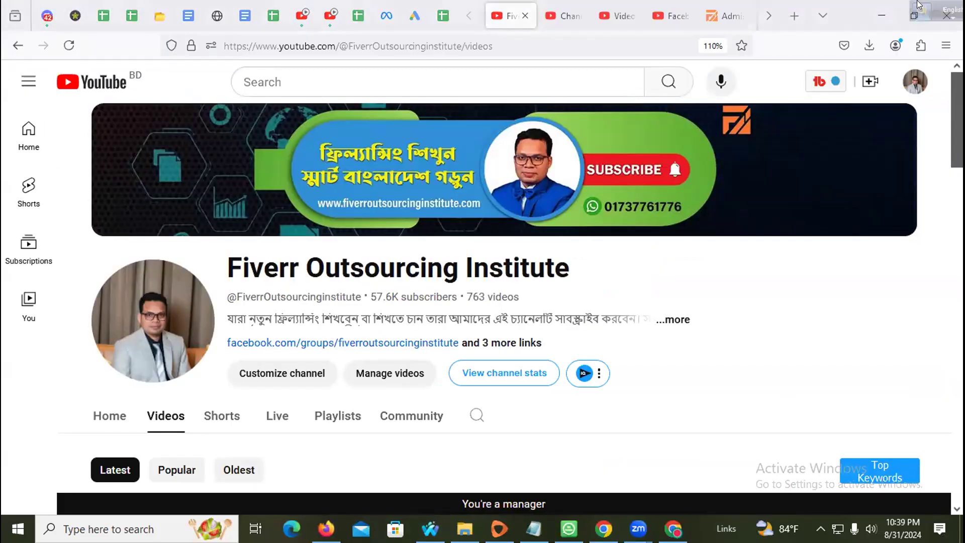
{"action": "double_click", "coordinate": [769, 15]}
{"action": "left_click", "coordinate": [525, 16]}
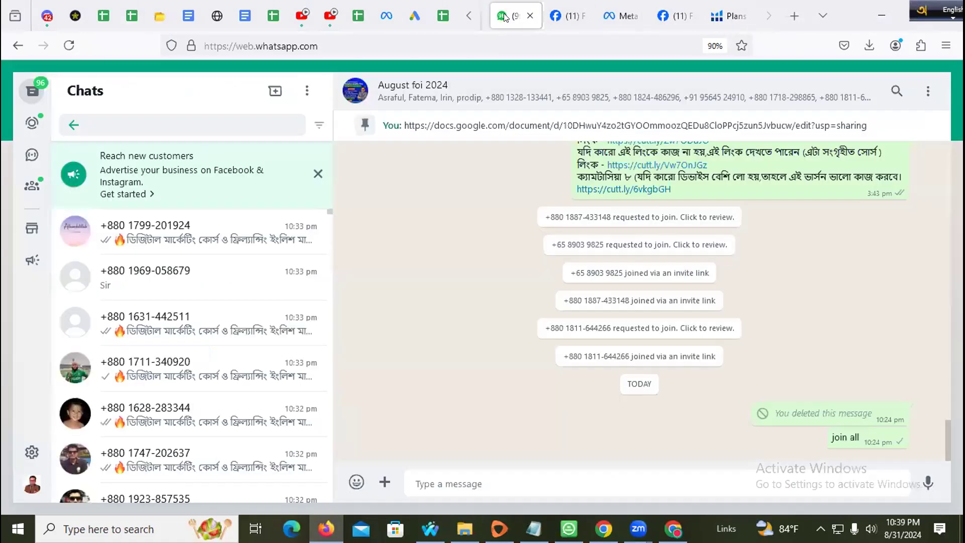
{"action": "left_click", "coordinate": [529, 17]}
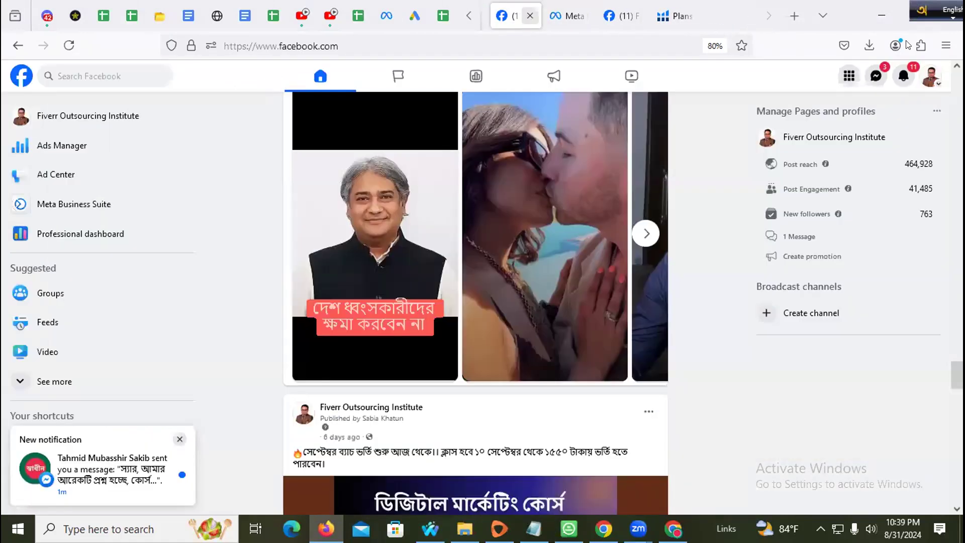
{"action": "left_click", "coordinate": [883, 16]}
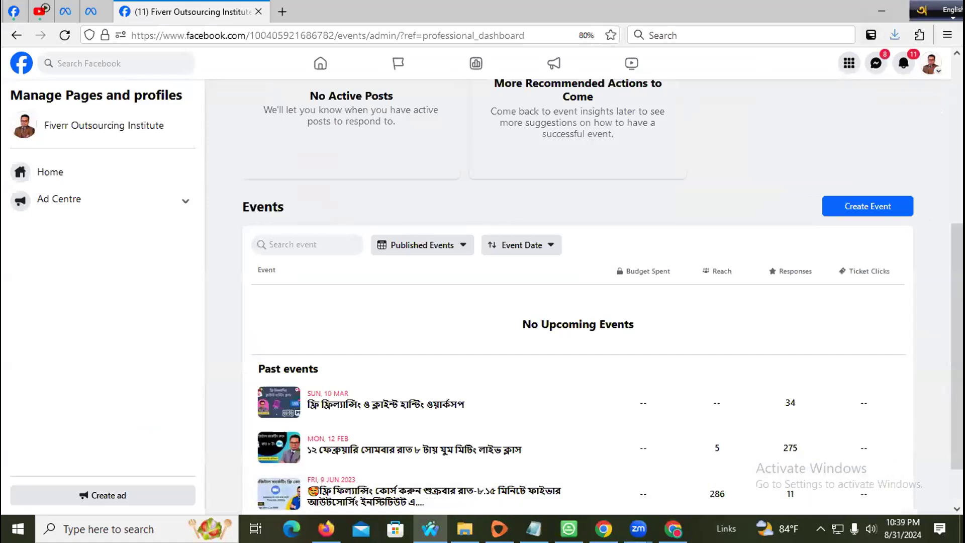
{"action": "left_click", "coordinate": [674, 529]}
{"action": "left_click_drag", "start_coordinate": [347, 224], "coordinate": [354, 215]}
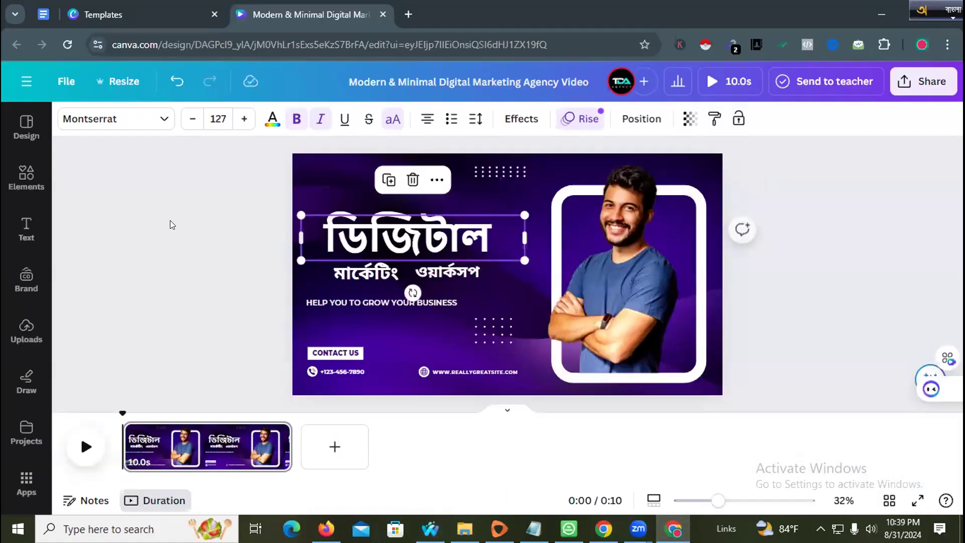
- Add a new heading to the canvas and type ফ্রি in it
{"action": "left_click", "coordinate": [175, 231]}
{"action": "left_click", "coordinate": [28, 224]}
{"action": "left_click_drag", "start_coordinate": [101, 281], "coordinate": [469, 166]}
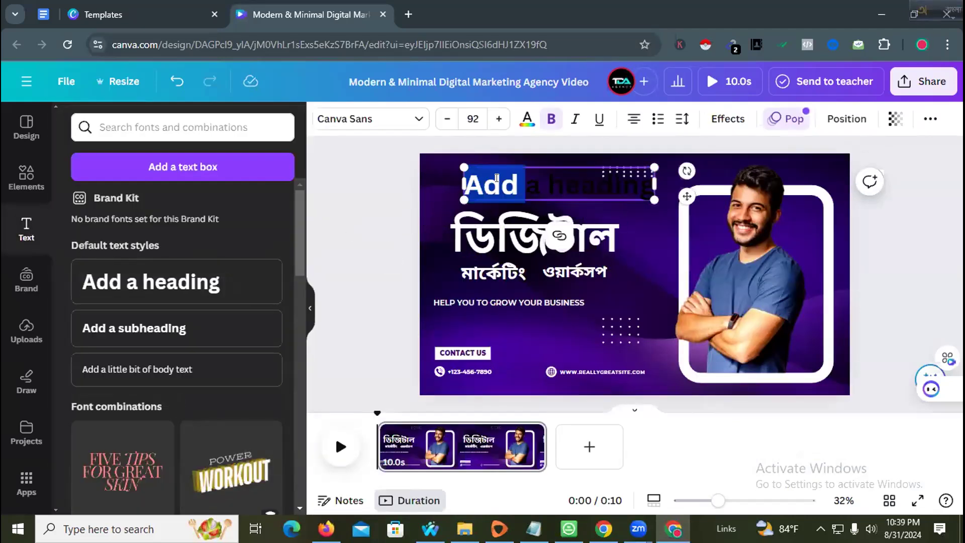
{"action": "type", "text": "Fri"}
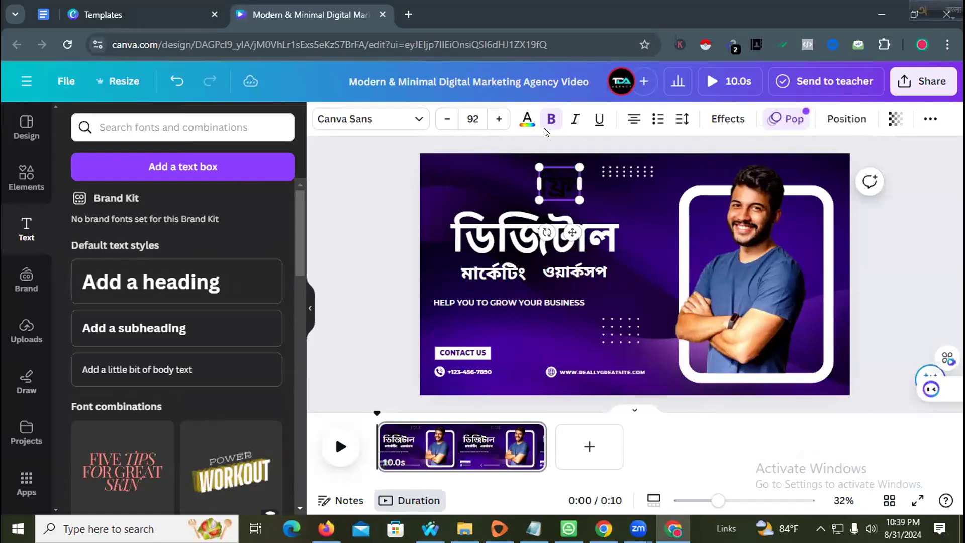
{"action": "key", "text": "BackSpace"}
{"action": "key", "text": "BackSpace"}
{"action": "key", "text": "BackSpace"}
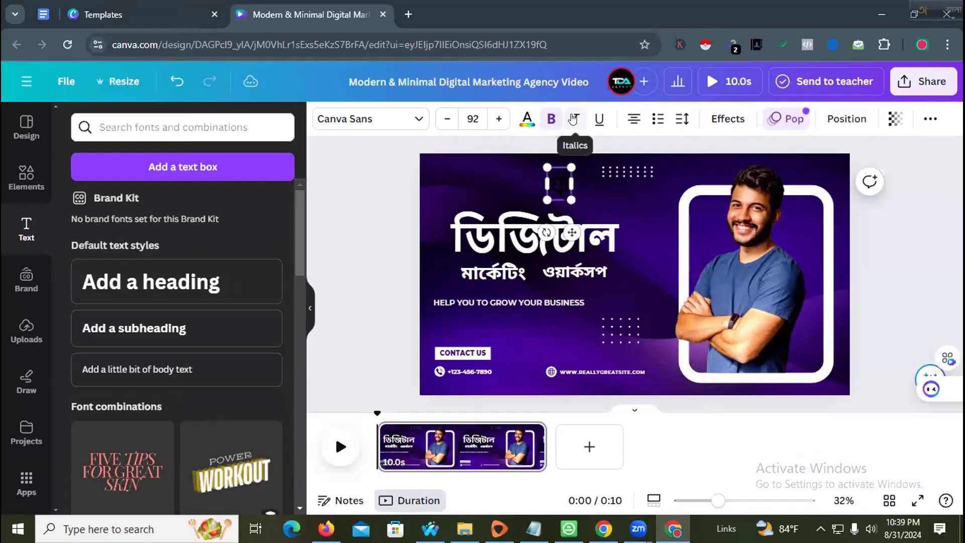
{"action": "type", "text": "fri"}
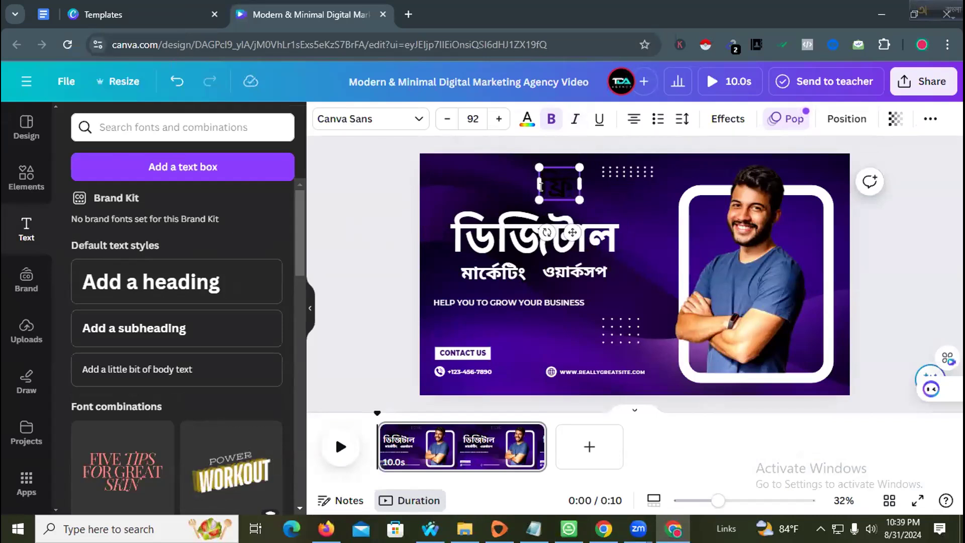
- Colour ফ্রি white, enlarge it to size 215, and shift ডিজিটাল right
{"action": "left_click_drag", "start_coordinate": [575, 188], "coordinate": [532, 165]}
{"action": "left_click", "coordinate": [527, 119]}
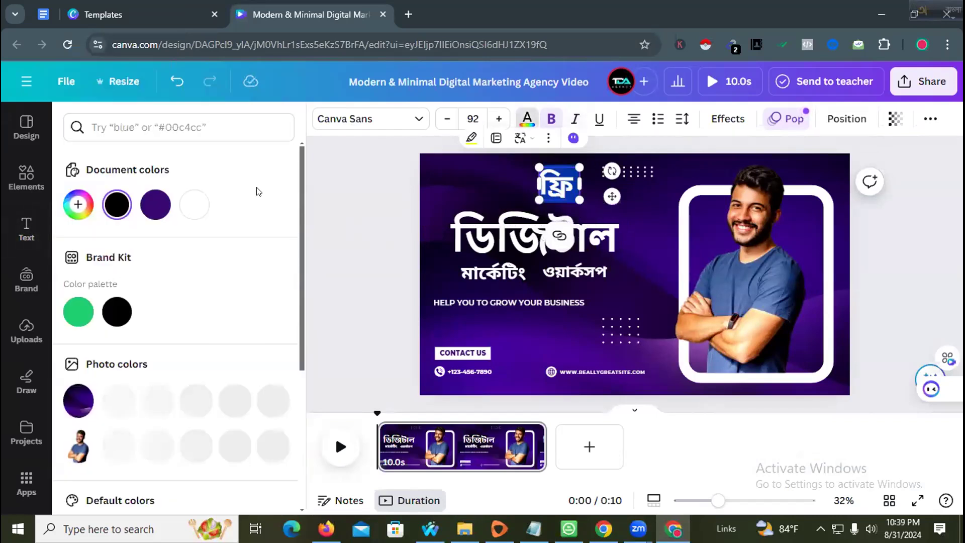
{"action": "left_click", "coordinate": [502, 193]}
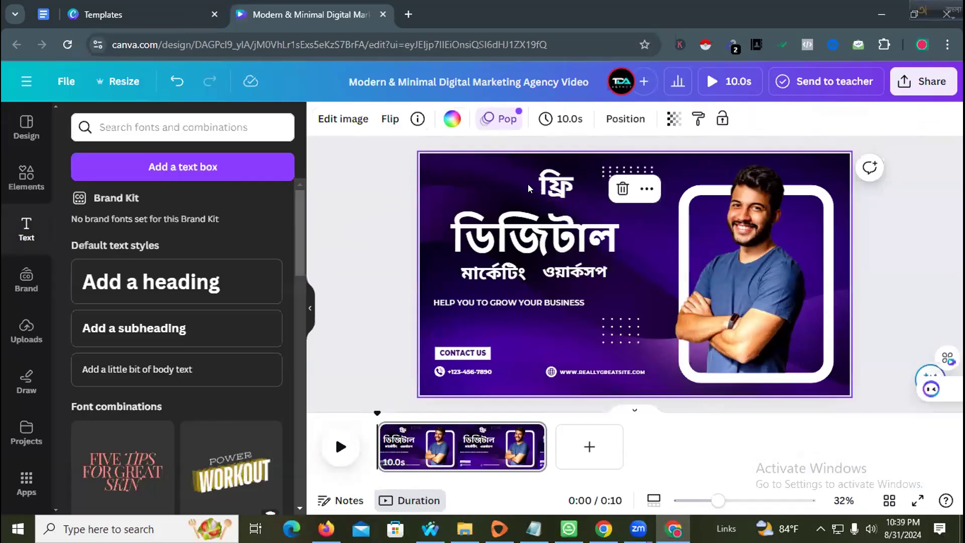
{"action": "left_click", "coordinate": [549, 179]}
{"action": "left_click_drag", "start_coordinate": [532, 193], "coordinate": [448, 200]}
{"action": "left_click", "coordinate": [388, 240]}
{"action": "left_click_drag", "start_coordinate": [472, 235], "coordinate": [529, 243]}
- Reposition the headings and set ফ্রি in the Noto Serif Bengali font
{"action": "left_click_drag", "start_coordinate": [492, 186], "coordinate": [439, 202]}
{"action": "left_click_drag", "start_coordinate": [568, 224], "coordinate": [564, 253]}
{"action": "left_click_drag", "start_coordinate": [471, 206], "coordinate": [484, 189]}
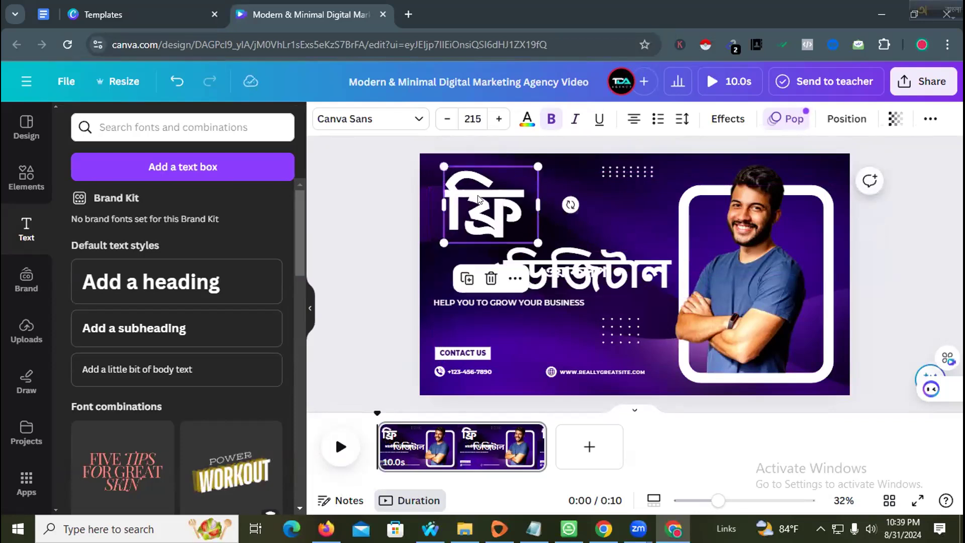
{"action": "double_click", "coordinate": [478, 199]}
{"action": "left_click", "coordinate": [369, 120]}
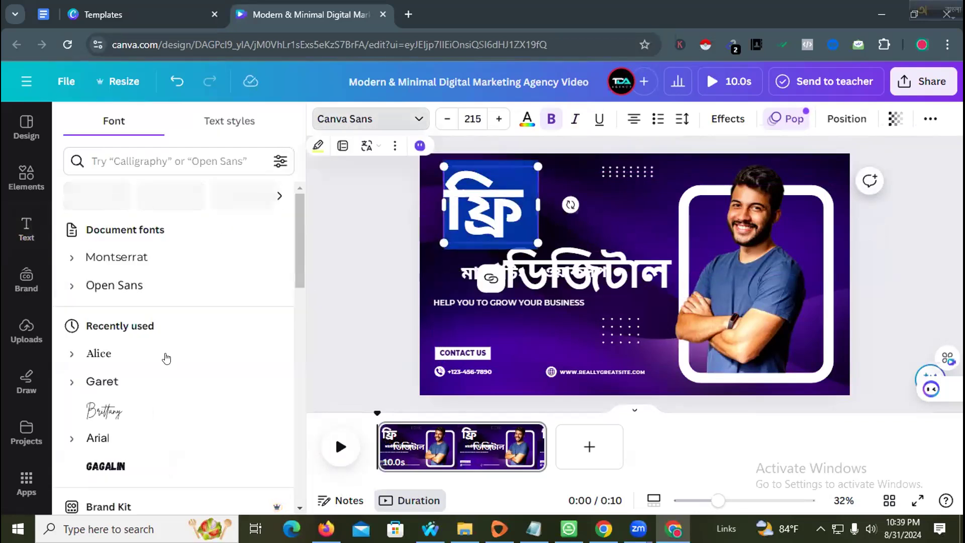
{"action": "left_click", "coordinate": [175, 162]}
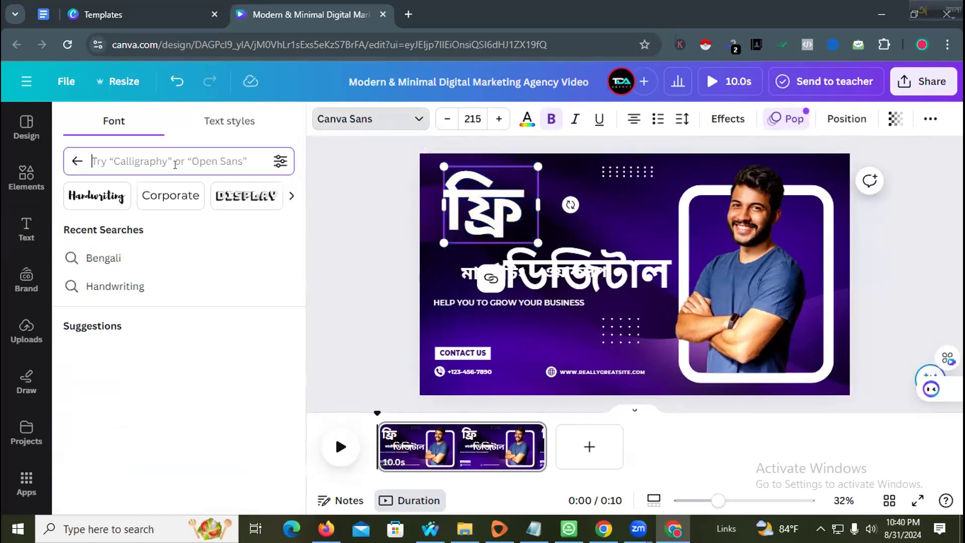
{"action": "left_click", "coordinate": [133, 251]}
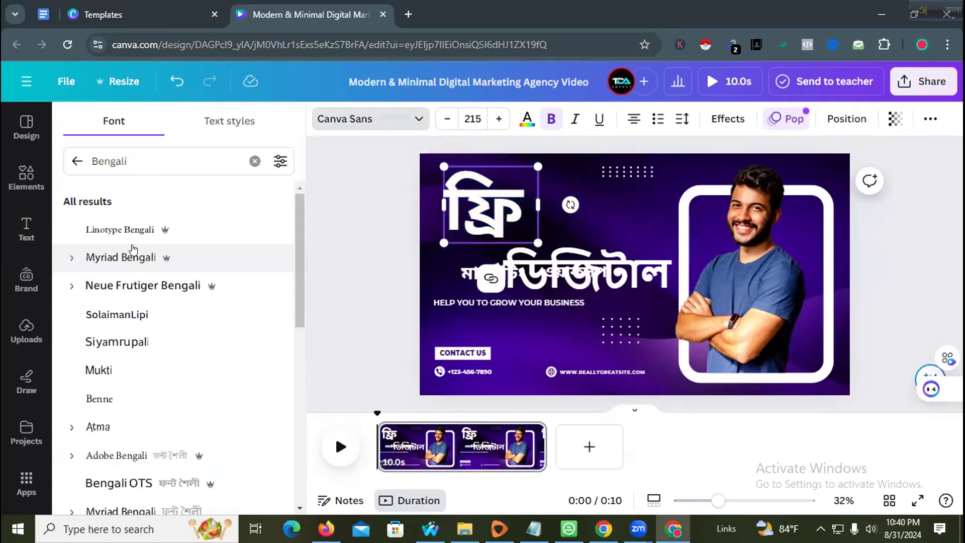
{"action": "scroll", "coordinate": [140, 321], "scroll_direction": "down", "scroll_amount": 3}
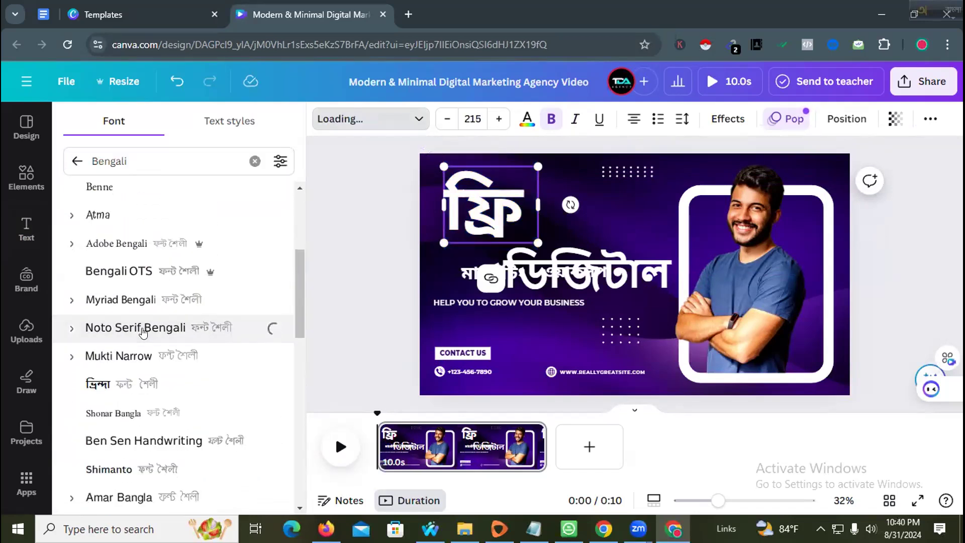
{"action": "left_click", "coordinate": [562, 325]}
- Shrink ফ্রি to size 155 and place ডিজিটাল just below it
{"action": "left_click_drag", "start_coordinate": [615, 279], "coordinate": [614, 250]}
{"action": "left_click", "coordinate": [466, 179]}
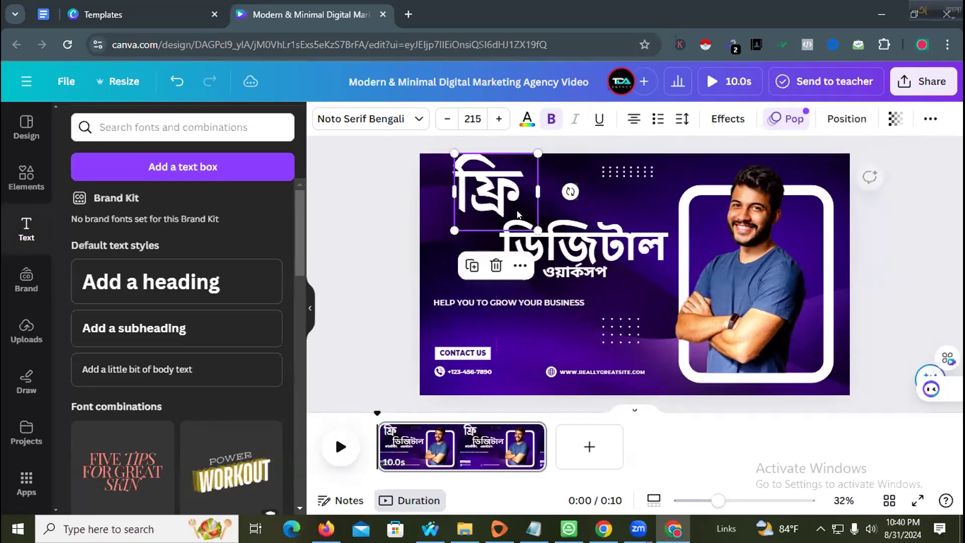
{"action": "left_click_drag", "start_coordinate": [536, 230], "coordinate": [514, 208]}
{"action": "left_click_drag", "start_coordinate": [563, 253], "coordinate": [530, 235]}
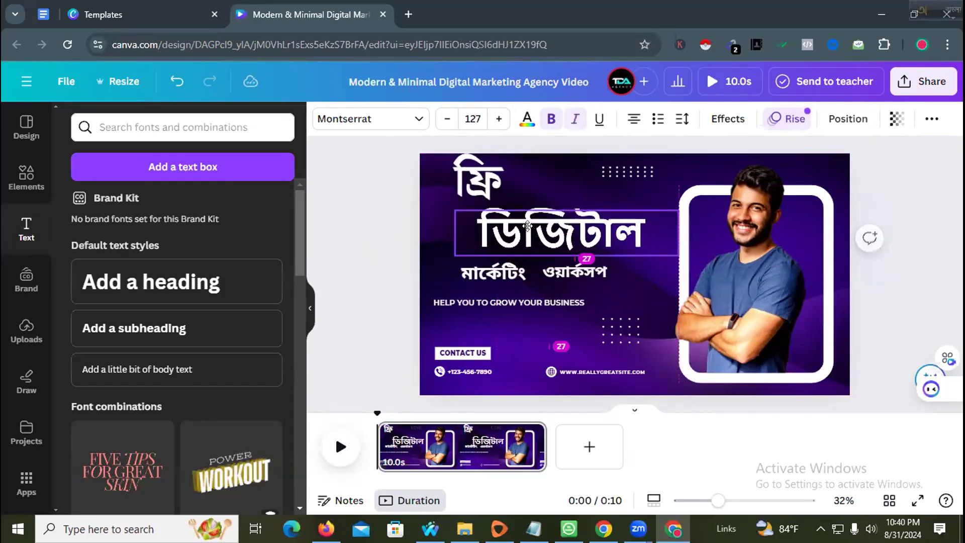
- Nudge the মার্কেটিং and ডিজিটাল text boxes slightly into place
{"action": "left_click", "coordinate": [352, 280]}
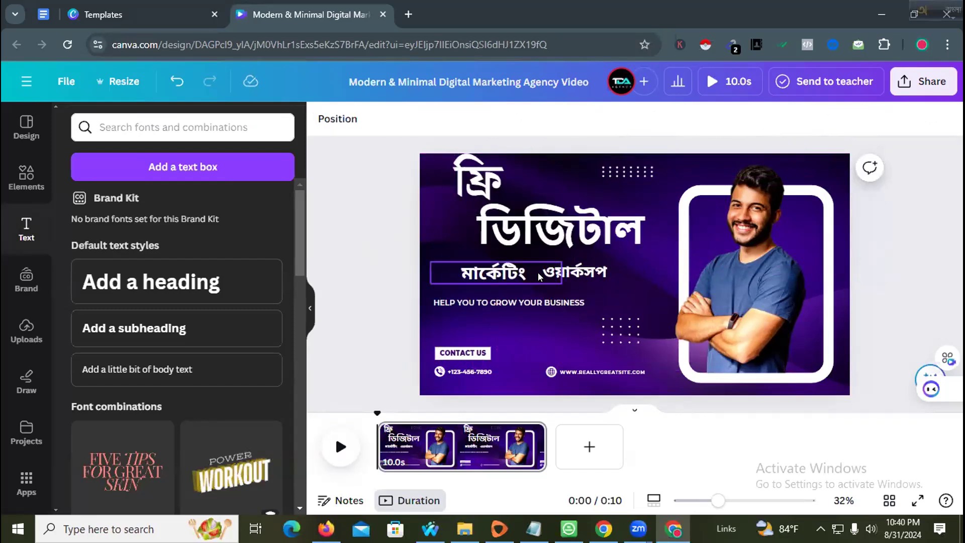
{"action": "double_click", "coordinate": [567, 272]}
{"action": "left_click", "coordinate": [491, 271]}
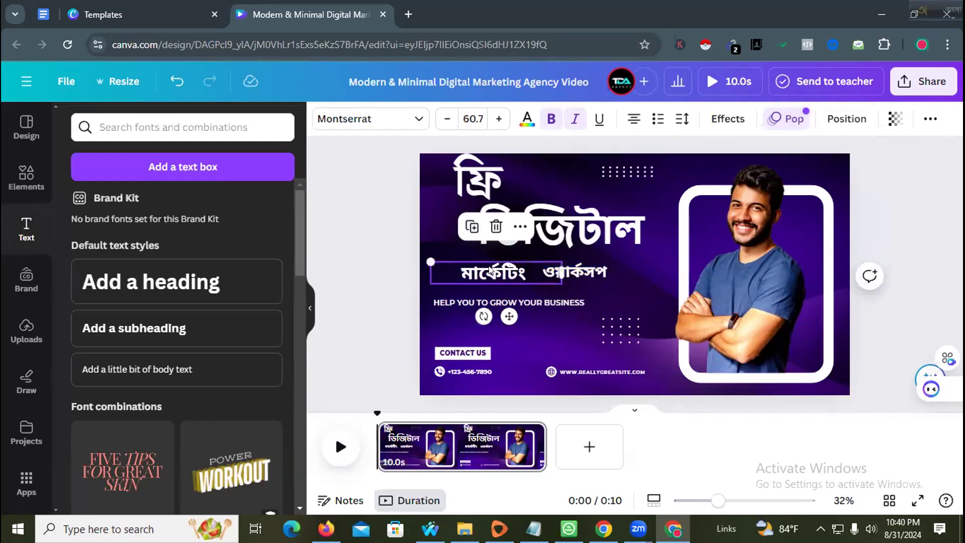
{"action": "left_click_drag", "start_coordinate": [491, 272], "coordinate": [499, 266]}
{"action": "left_click", "coordinate": [426, 229]}
{"action": "left_click", "coordinate": [525, 223]}
{"action": "left_click_drag", "start_coordinate": [525, 224], "coordinate": [509, 225]}
- Set ডিজিটাল in Myriad Bengali and line it up beside ফ্রি
{"action": "left_click", "coordinate": [371, 118]}
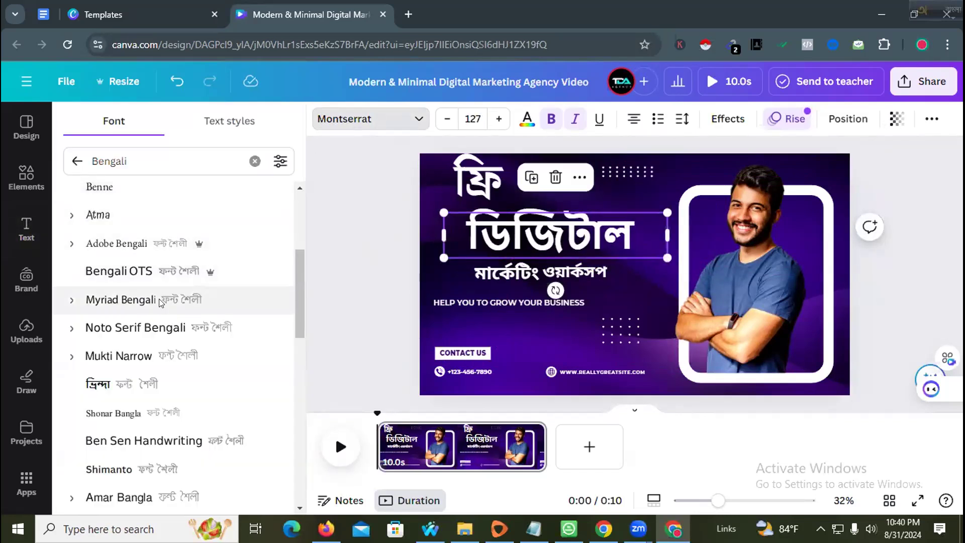
{"action": "left_click", "coordinate": [422, 241]}
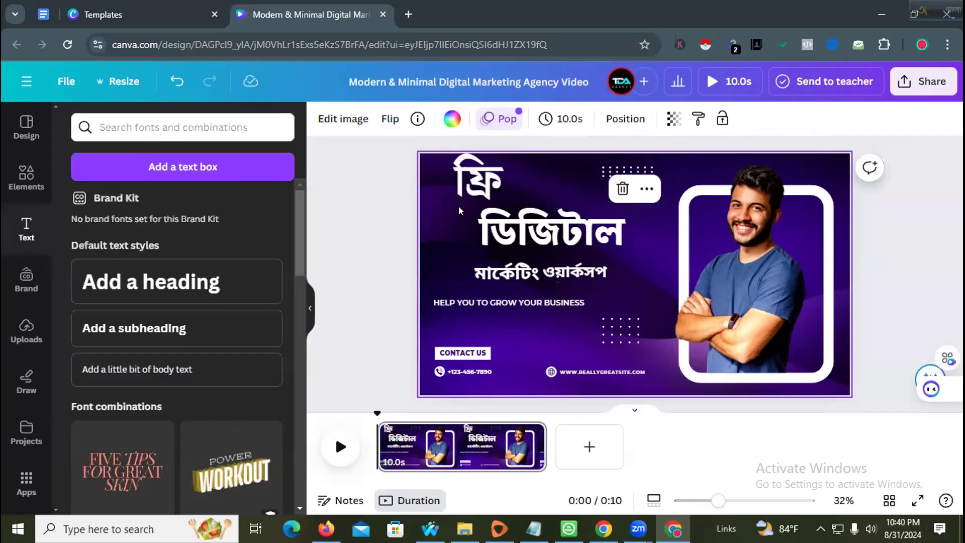
{"action": "left_click", "coordinate": [476, 180]}
{"action": "left_click_drag", "start_coordinate": [555, 235], "coordinate": [582, 217]}
{"action": "left_click_drag", "start_coordinate": [471, 196], "coordinate": [465, 220]}
{"action": "mouse_move", "coordinate": [568, 197]}
{"action": "left_mouse_down"}
{"action": "mouse_move", "coordinate": [553, 205]}
{"action": "mouse_move", "coordinate": [560, 195]}
{"action": "left_mouse_up"}
- Delete the ওয়ার্কসপ text box and drop a new heading onto the design
{"action": "left_click_drag", "start_coordinate": [515, 275], "coordinate": [504, 261]}
{"action": "left_click", "coordinate": [567, 277]}
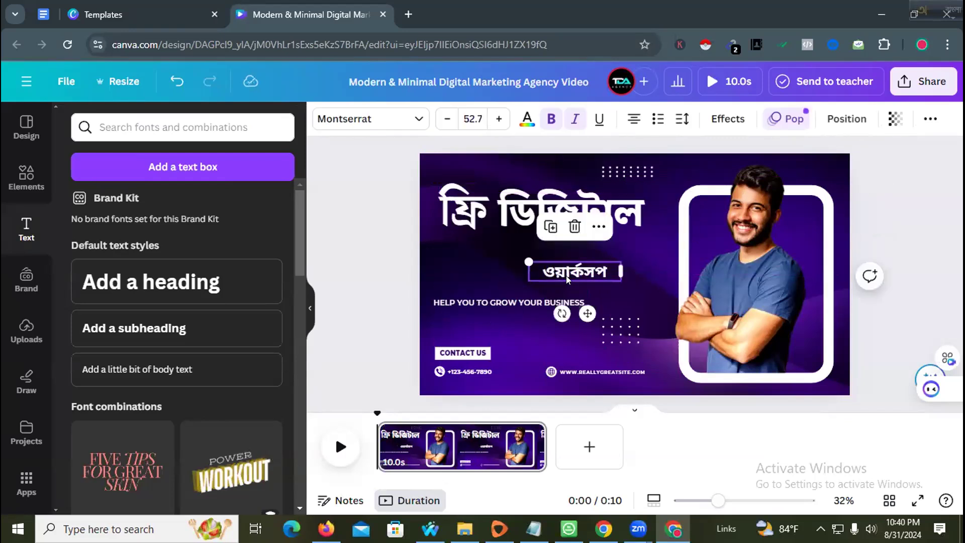
{"action": "key", "text": "Delete"}
{"action": "left_click_drag", "start_coordinate": [150, 282], "coordinate": [495, 248]}
- Finish typing মার্কেটিং and colour the second heading line white
{"action": "type", "text": "ma"}
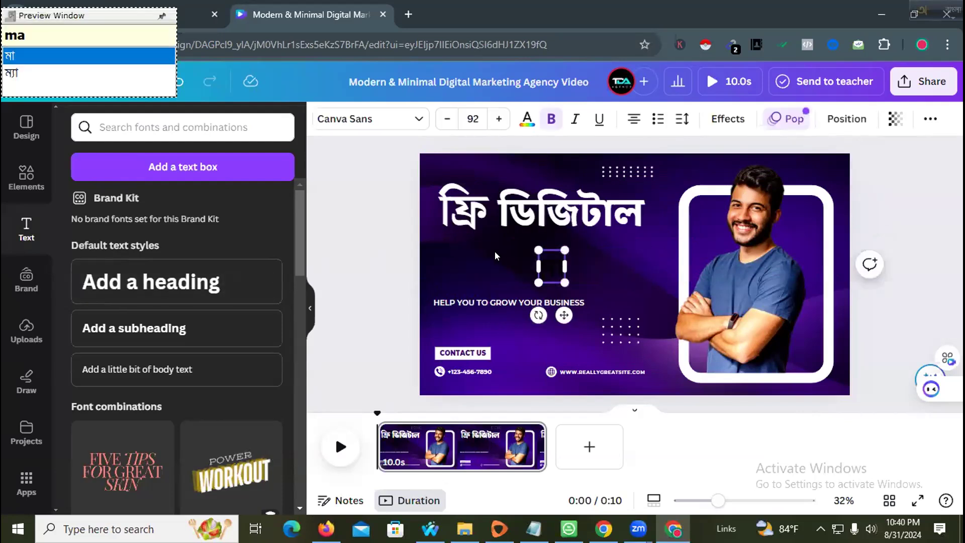
{"action": "type", "text": "rrkeT"}
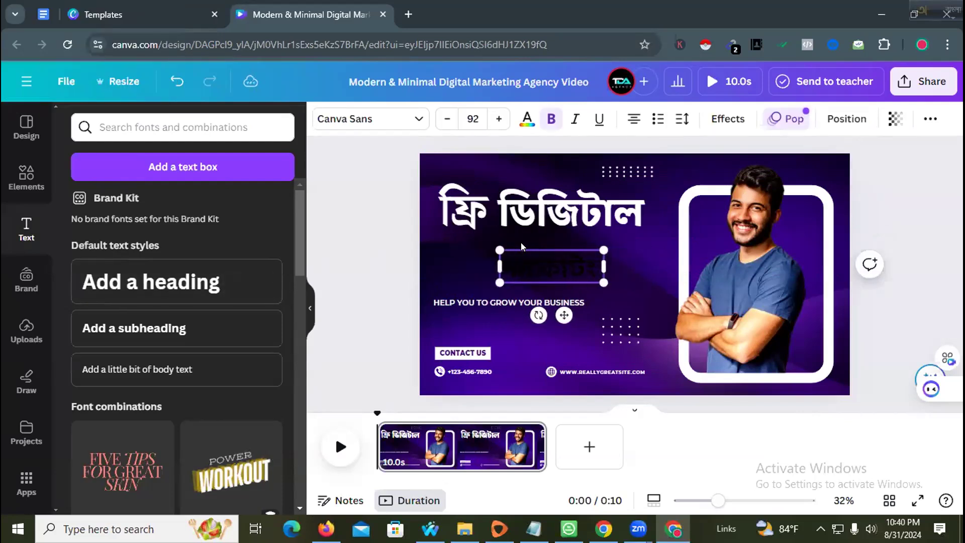
{"action": "double_click", "coordinate": [526, 249]}
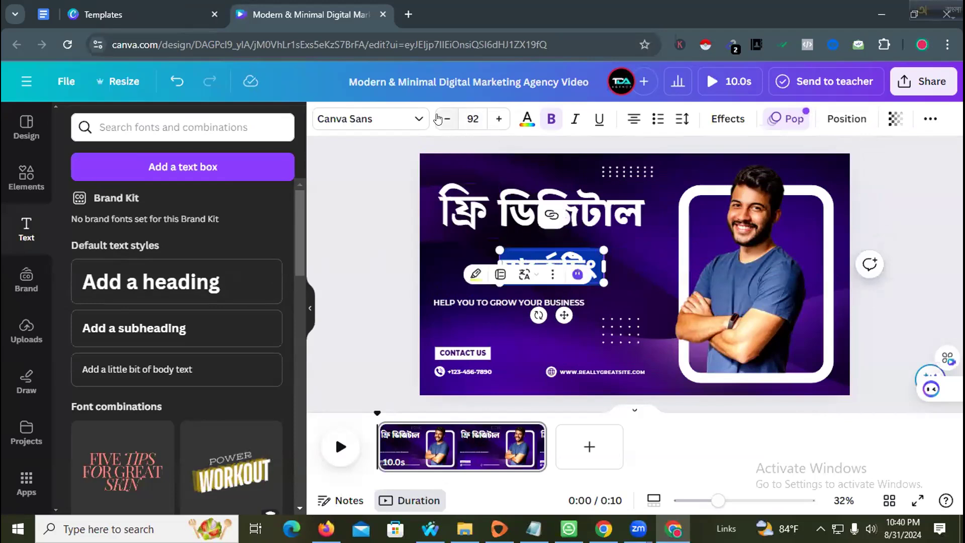
{"action": "left_click", "coordinate": [419, 118]}
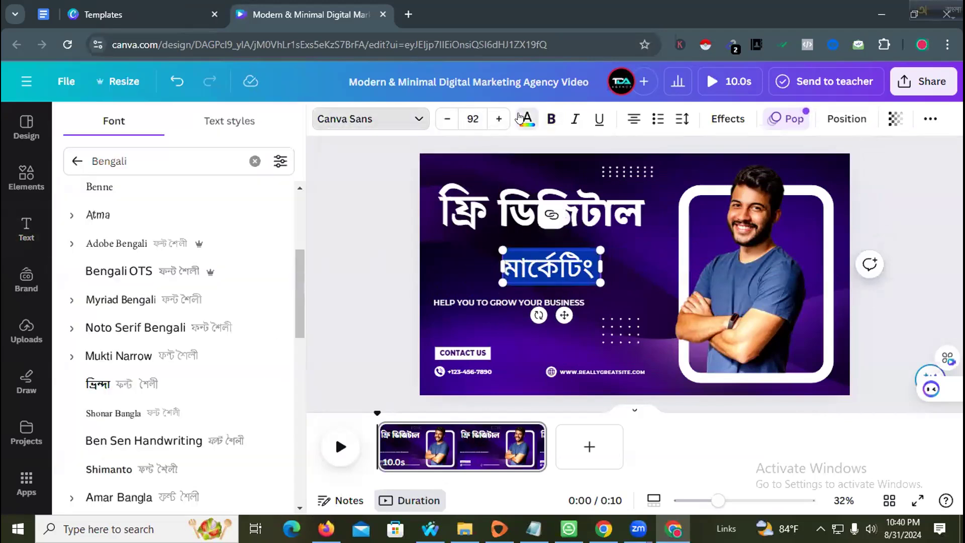
{"action": "left_click", "coordinate": [521, 118]}
{"action": "left_click", "coordinate": [194, 204]}
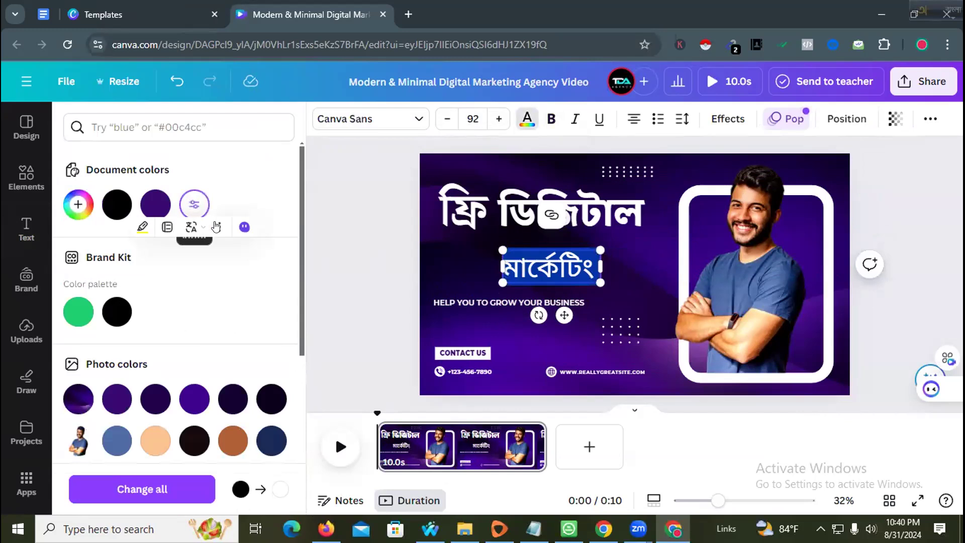
- Add ওয়ার্কসপ with Avro so the second line reads মার্কেটিং ওয়ার্কসপ
{"action": "left_click", "coordinate": [588, 267]}
{"action": "type", "text": "o"}
{"action": "key", "text": "BackSpace"}
{"action": "type", "text": "Oyarrke"}
{"action": "key", "text": "BackSpace"}
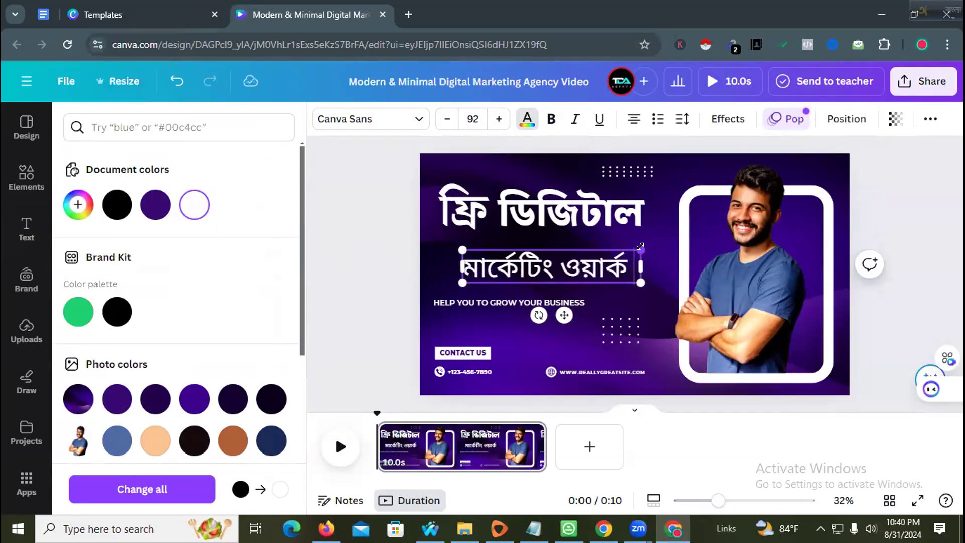
{"action": "type", "text": "sop"}
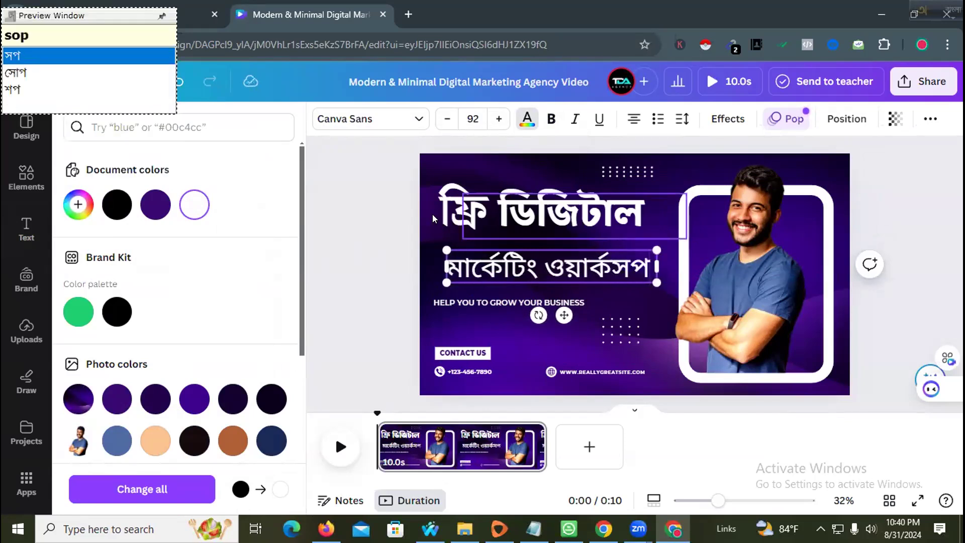
- Set the second line in Myriad Bengali and nudge it slightly up and left
{"action": "left_click", "coordinate": [313, 277]}
{"action": "mouse_move", "coordinate": [496, 265]}
{"action": "left_mouse_down"}
{"action": "mouse_move", "coordinate": [487, 260]}
{"action": "mouse_move", "coordinate": [573, 259]}
{"action": "mouse_move", "coordinate": [492, 260]}
{"action": "left_mouse_up"}
{"action": "left_click", "coordinate": [415, 115]}
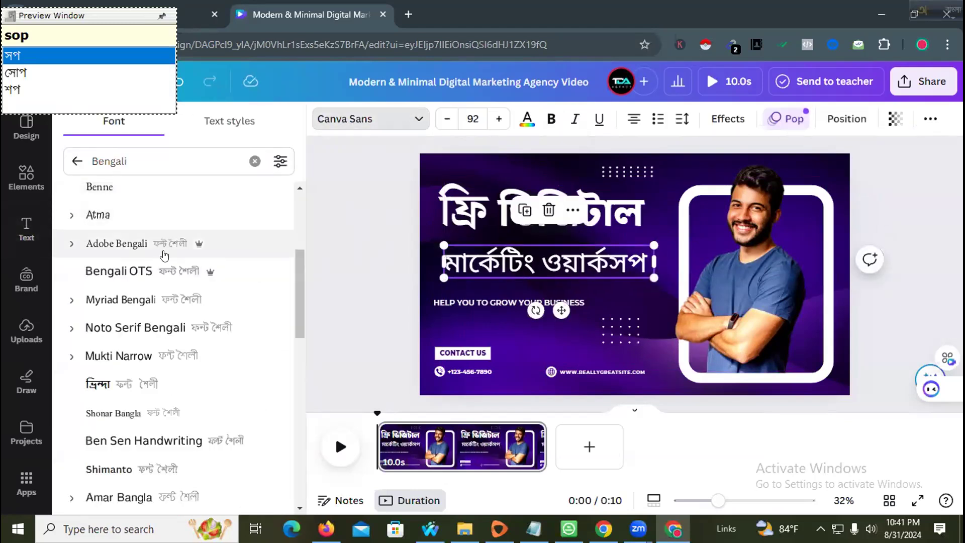
{"action": "left_click", "coordinate": [157, 300]}
{"action": "left_click", "coordinate": [330, 261]}
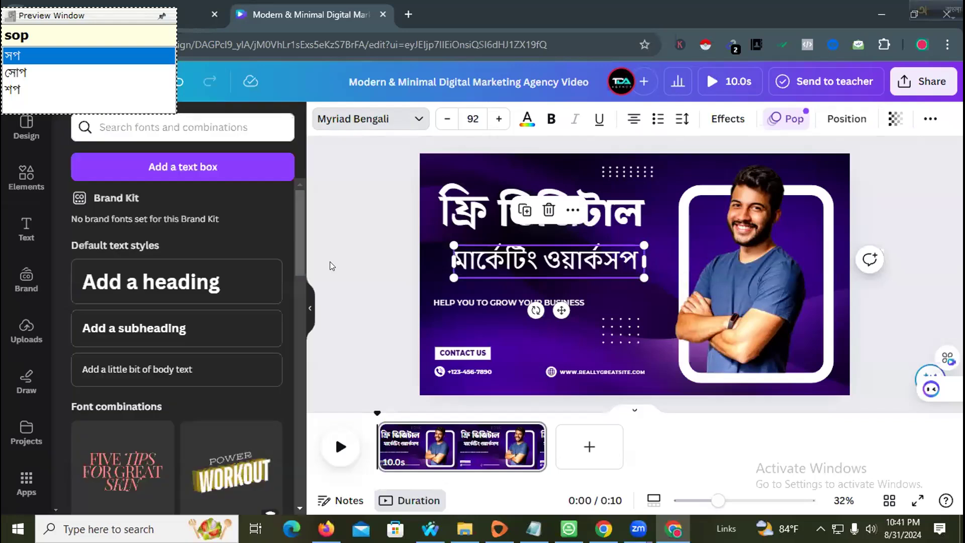
- Shrink the ফ্রি ডিজিটাল heading by four font-size steps and shift ফ্রি slightly right
{"action": "left_click", "coordinate": [482, 209]}
{"action": "left_click", "coordinate": [568, 211], "text": "shift"}
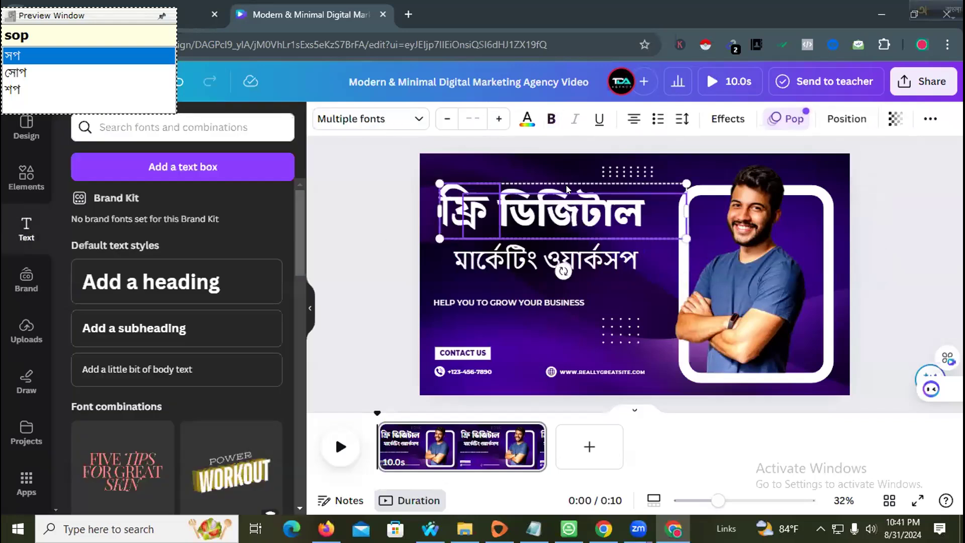
{"action": "left_click", "coordinate": [438, 119]}
{"action": "left_click", "coordinate": [438, 119]}
{"action": "left_click", "coordinate": [439, 119]}
{"action": "left_click", "coordinate": [438, 119]}
{"action": "left_click", "coordinate": [367, 238]}
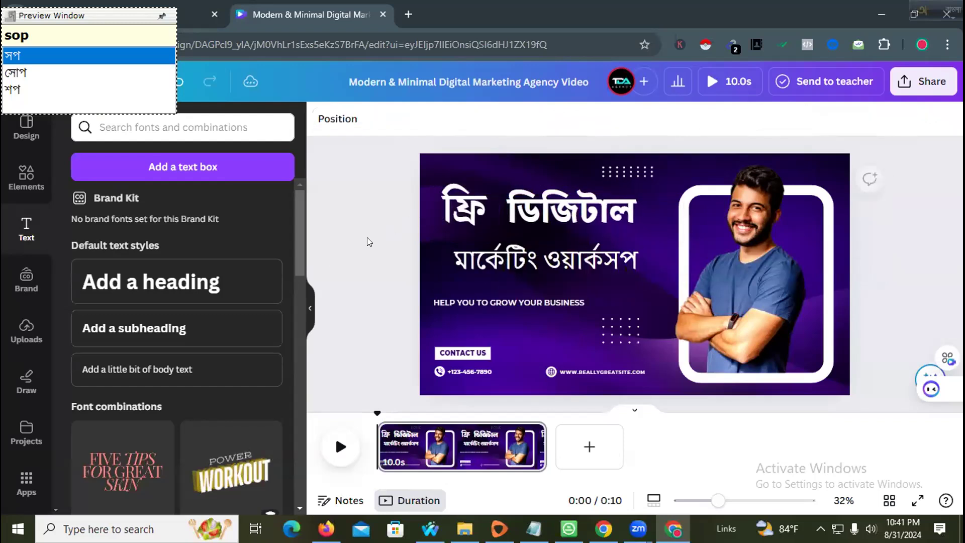
{"action": "left_click_drag", "start_coordinate": [445, 212], "coordinate": [451, 212]}
- Nudge ডিজিটাল into line and delete the HELP YOU TO GROW YOUR BUSINESS tagline
{"action": "left_click", "coordinate": [569, 206]}
{"action": "left_click_drag", "start_coordinate": [568, 206], "coordinate": [568, 204]}
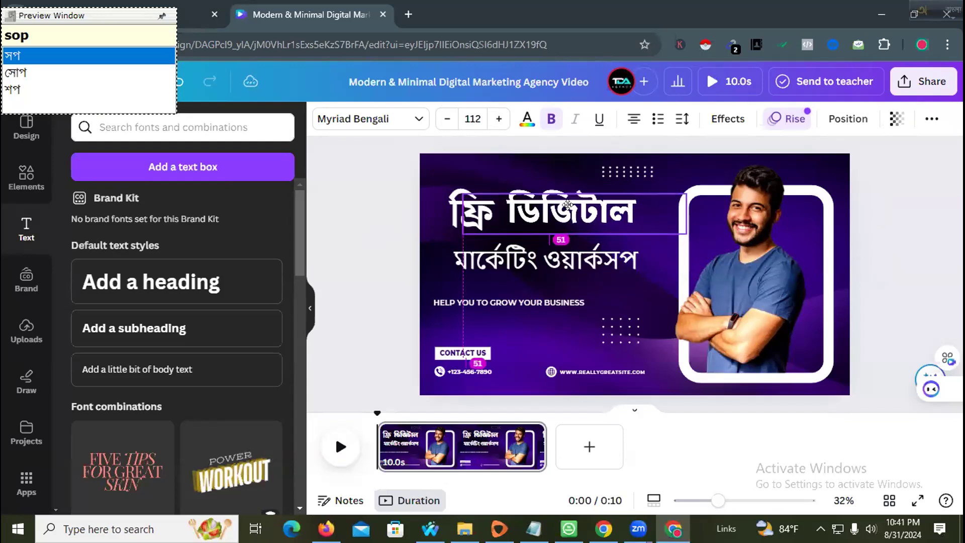
{"action": "left_click", "coordinate": [366, 264]}
{"action": "left_click_drag", "start_coordinate": [449, 304], "coordinate": [490, 298]}
{"action": "key", "text": "BackSpace"}
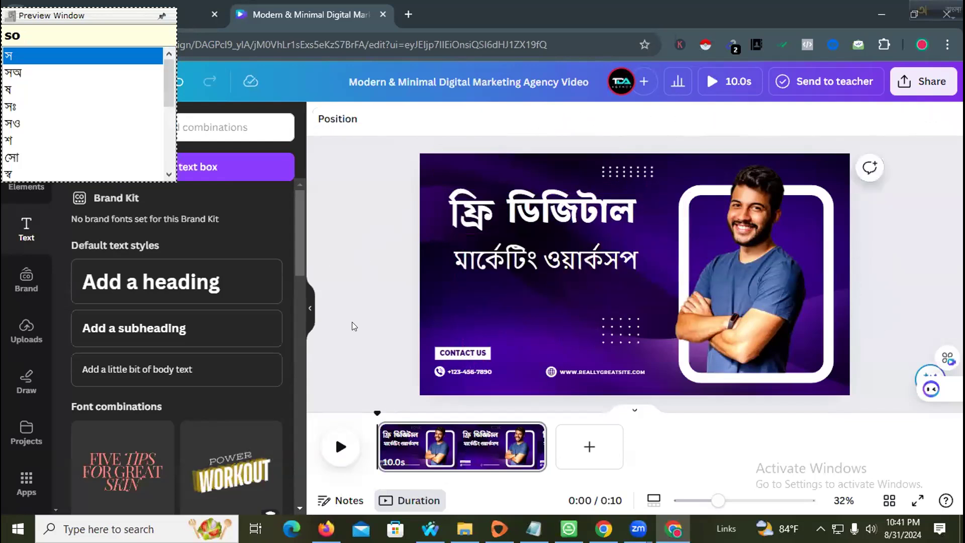
- Delete the phone number, phone icon, CONTACT US button and website address
{"action": "left_click", "coordinate": [465, 371]}
{"action": "key", "text": "BackSpace"}
{"action": "key", "text": "BackSpace"}
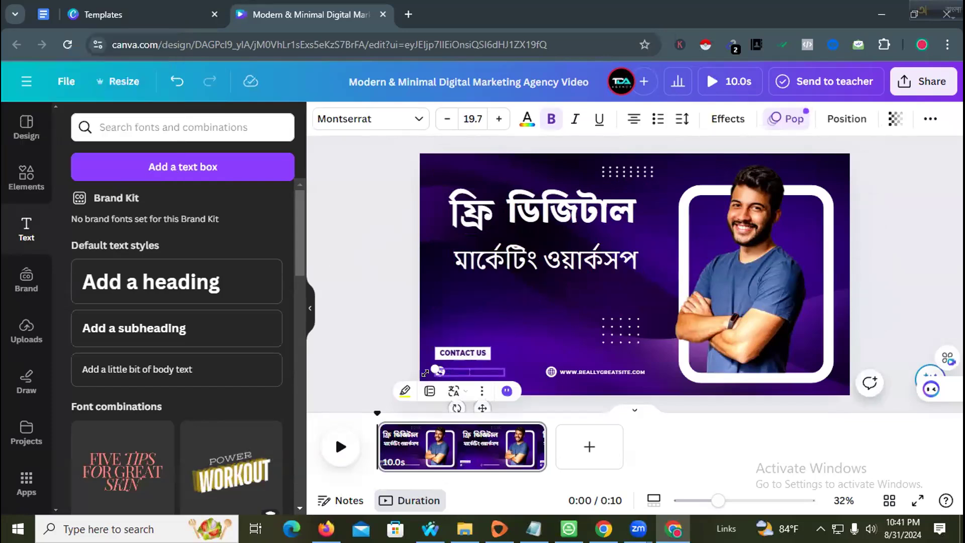
{"action": "left_click", "coordinate": [438, 372]}
{"action": "key", "text": "BackSpace"}
{"action": "left_click", "coordinate": [476, 353]}
{"action": "key", "text": "BackSpace"}
{"action": "left_click", "coordinate": [548, 369]}
{"action": "key", "text": "BackSpace"}
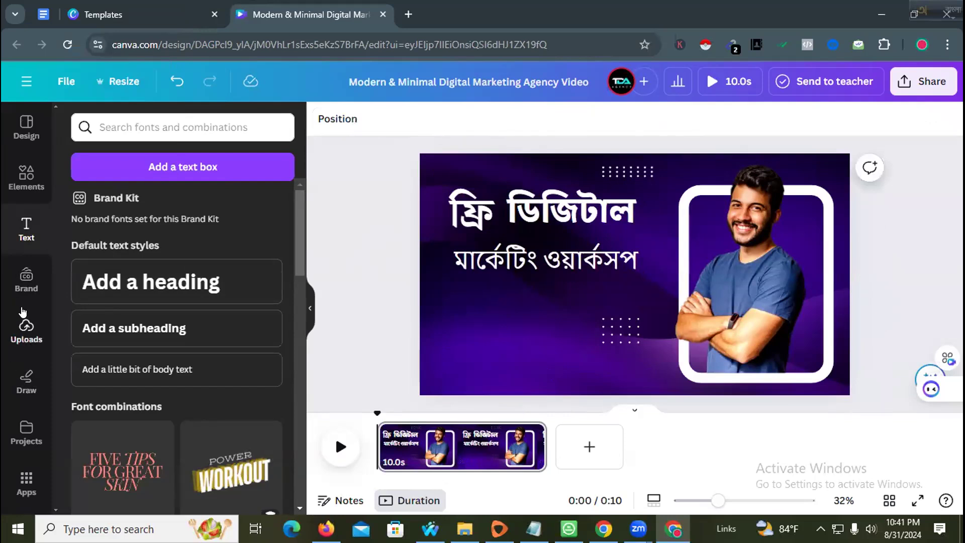
- Search Elements for '6 sept' and place a September 6 calendar graphic on the cover
{"action": "left_click", "coordinate": [22, 164]}
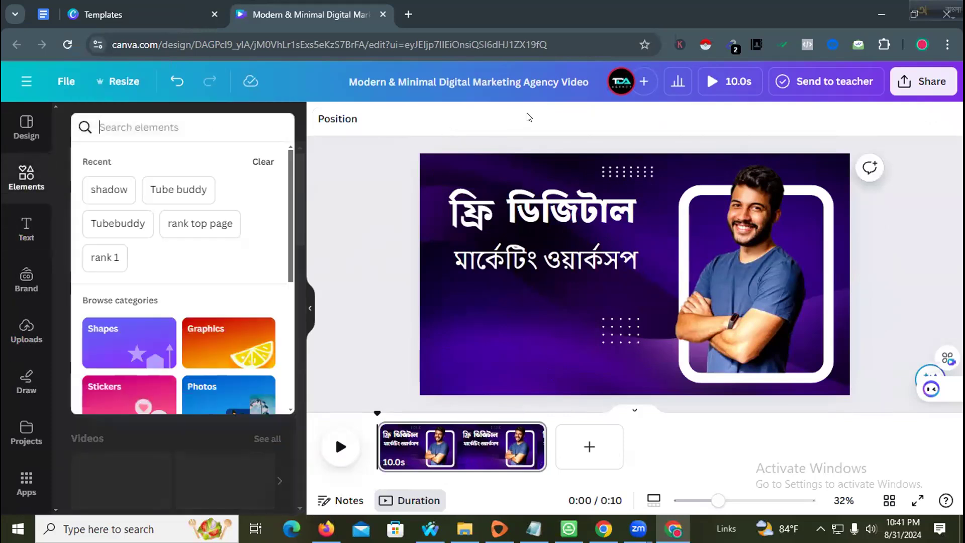
{"action": "type", "text": "ও"}
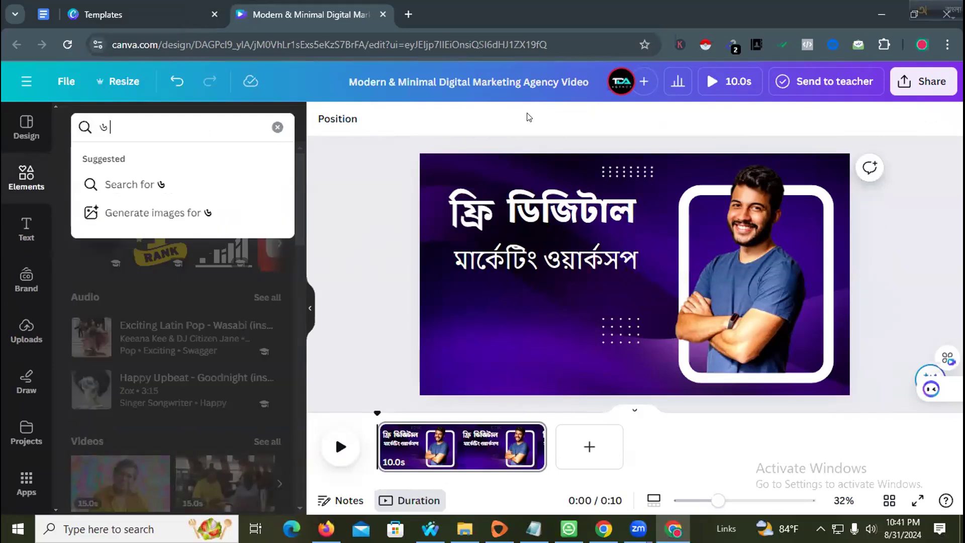
{"action": "key", "text": "F12"}
{"action": "key", "text": "BackSpace"}
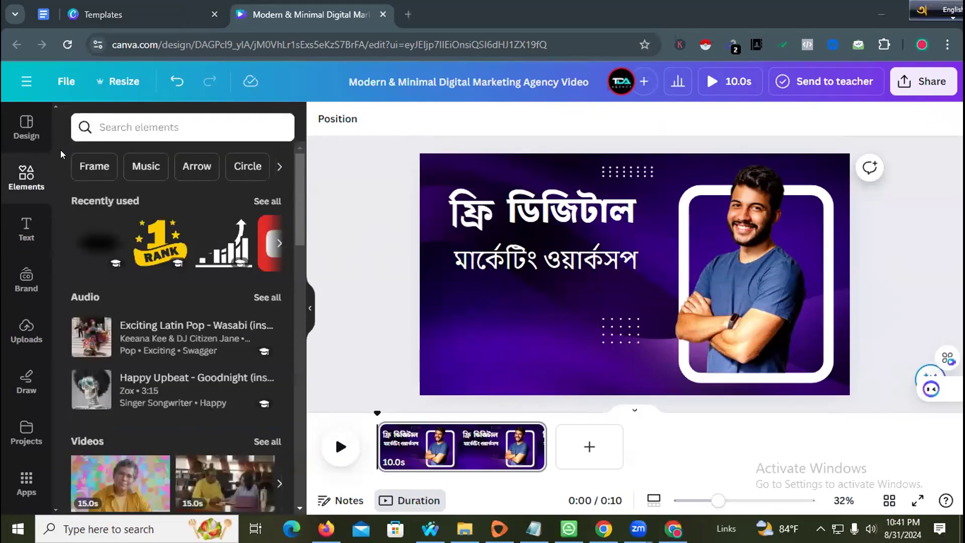
{"action": "left_click", "coordinate": [124, 116]}
{"action": "type", "text": "6 s"}
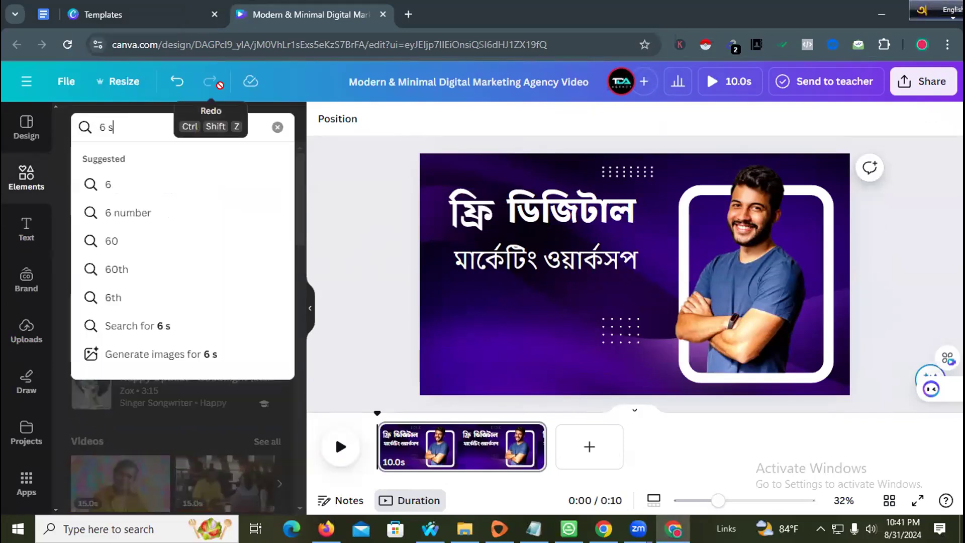
{"action": "type", "text": "ept"}
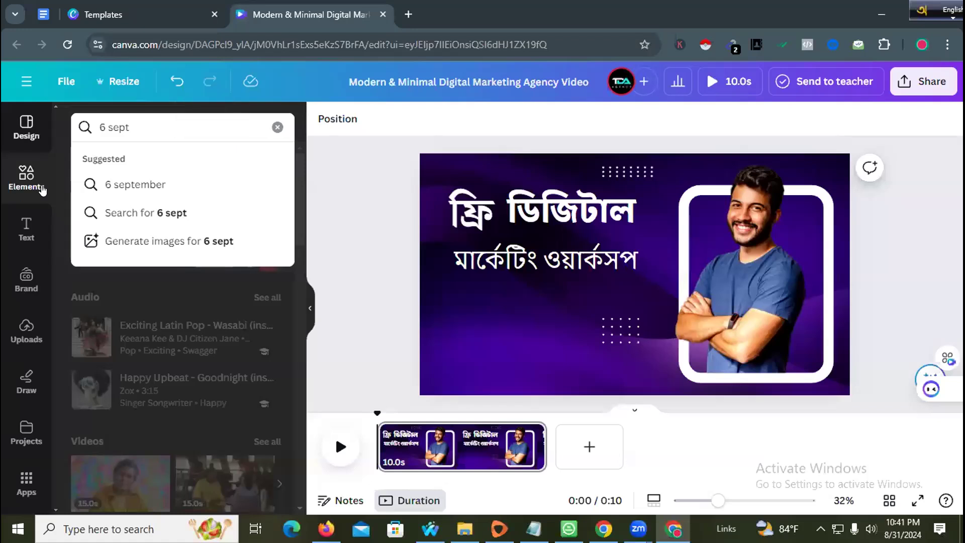
{"action": "left_click", "coordinate": [107, 185]}
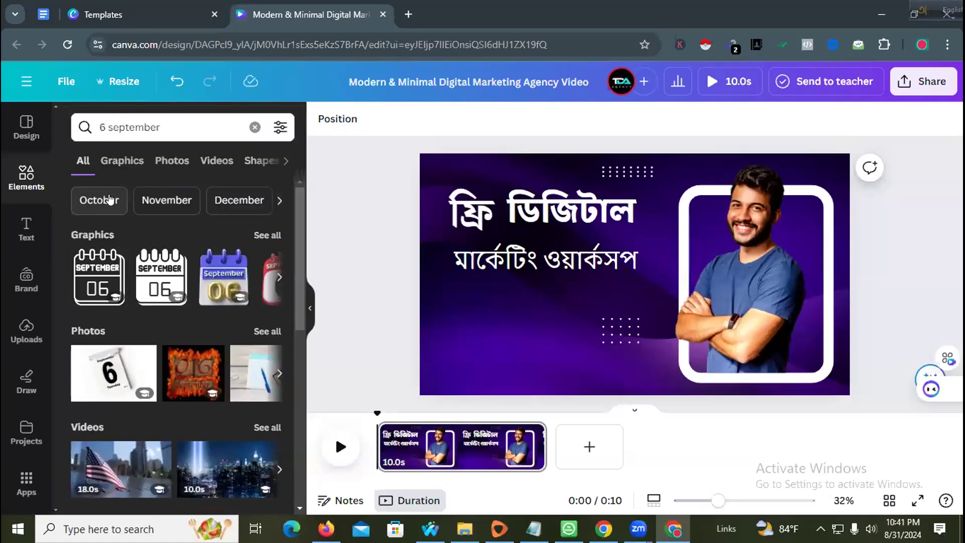
{"action": "left_click", "coordinate": [280, 278]}
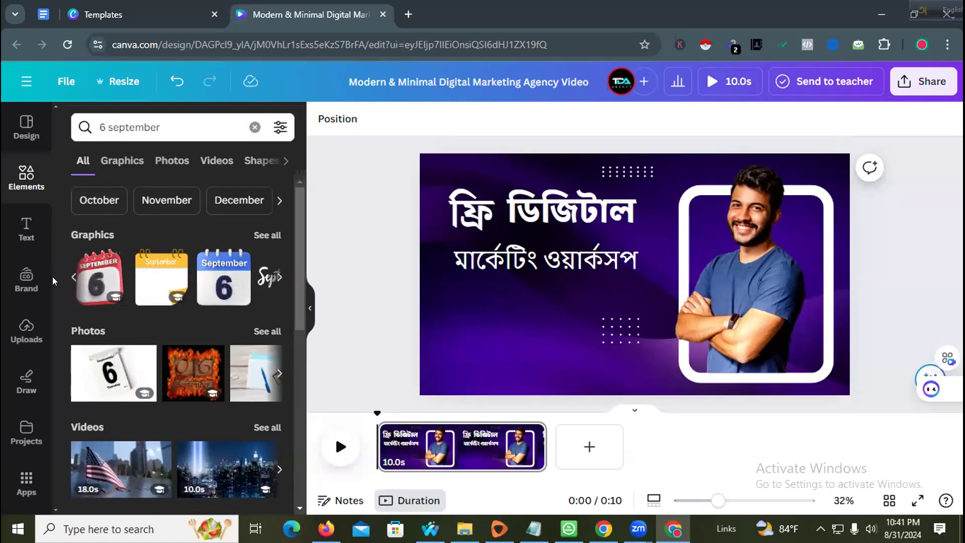
{"action": "left_click_drag", "start_coordinate": [98, 278], "coordinate": [444, 308]}
- Resize the calendar graphic and move it left, below the heading
{"action": "scroll", "coordinate": [460, 350], "scroll_direction": "down", "scroll_amount": 2}
{"action": "left_click_drag", "start_coordinate": [418, 398], "coordinate": [450, 318]}
{"action": "left_click", "coordinate": [387, 323]}
{"action": "left_click_drag", "start_coordinate": [548, 328], "coordinate": [484, 337]}
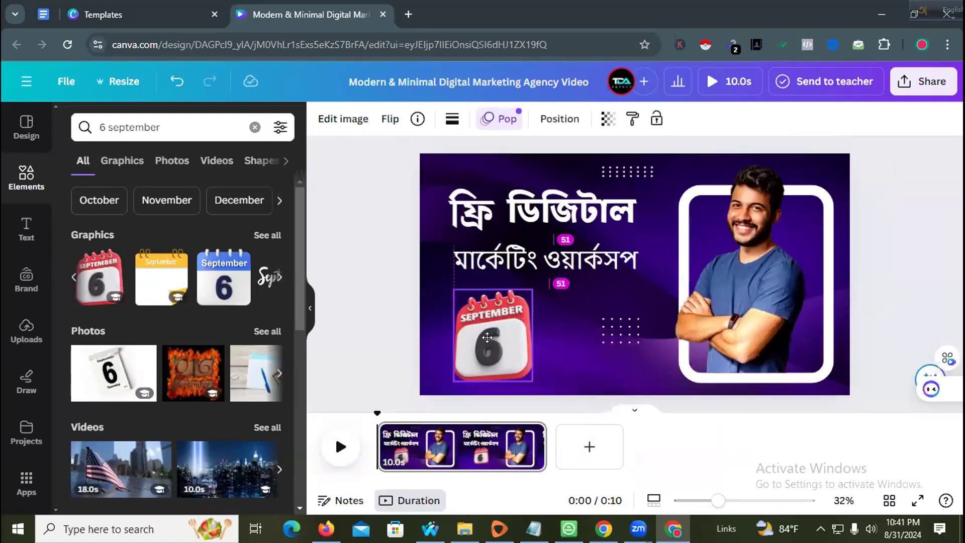
- Move the dot pattern to the top-right corner and make the calendar slightly smaller
{"action": "left_click_drag", "start_coordinate": [616, 334], "coordinate": [834, 160]}
{"action": "left_click", "coordinate": [370, 321]}
{"action": "left_click", "coordinate": [490, 311]}
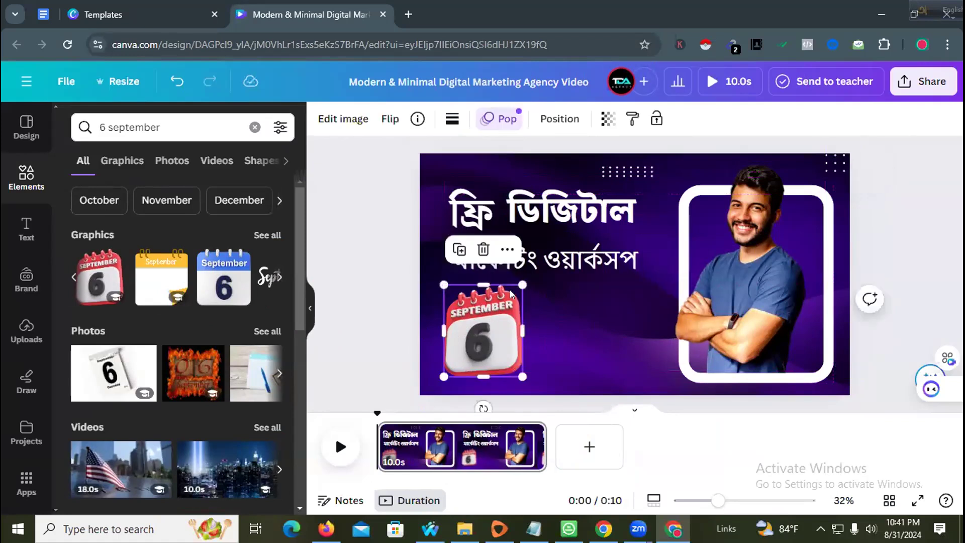
{"action": "left_click_drag", "start_coordinate": [442, 283], "coordinate": [450, 288]}
{"action": "left_click", "coordinate": [349, 308]}
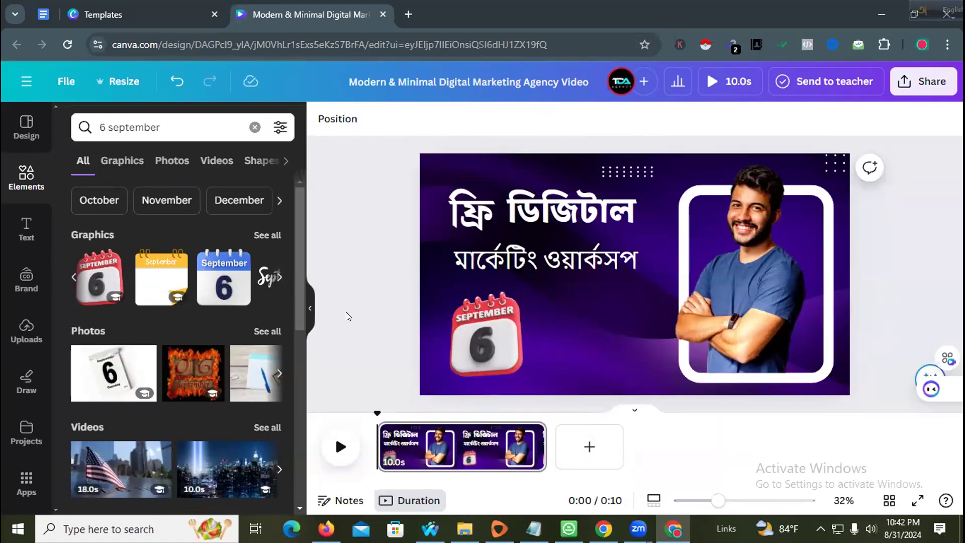
- Add a heading text box beside the calendar reading '9 PM'
{"action": "left_click", "coordinate": [22, 327]}
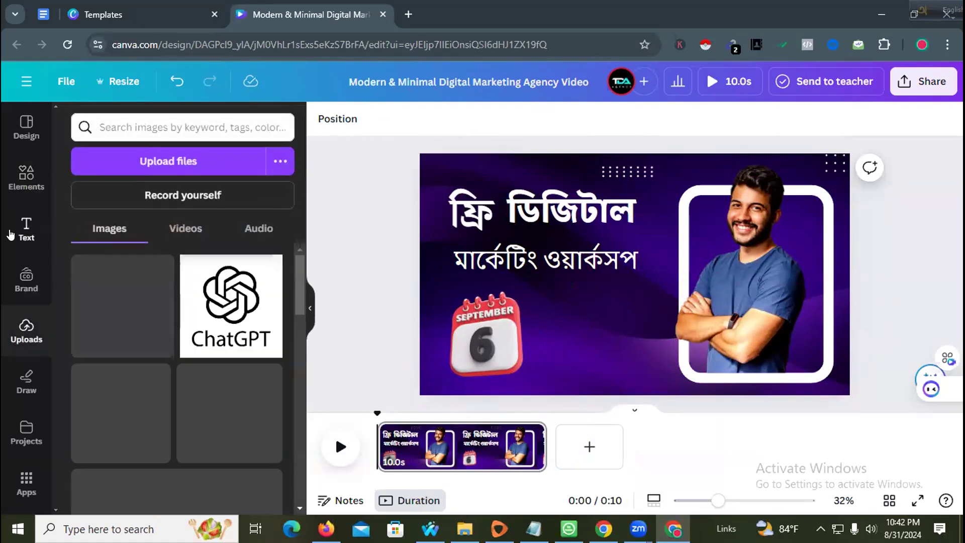
{"action": "left_click", "coordinate": [10, 234]}
{"action": "left_click_drag", "start_coordinate": [121, 284], "coordinate": [553, 309]}
{"action": "double_click", "coordinate": [583, 311]}
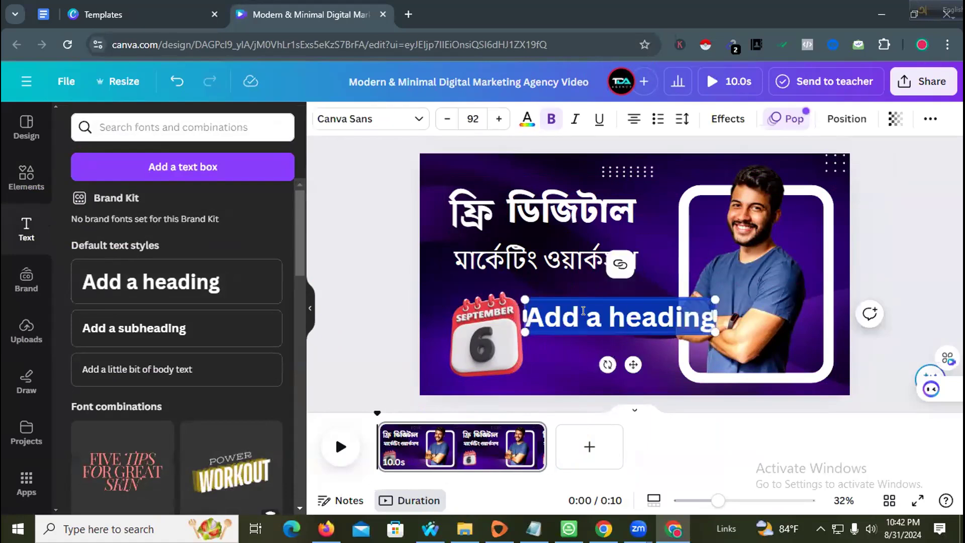
{"action": "type", "text": "9"}
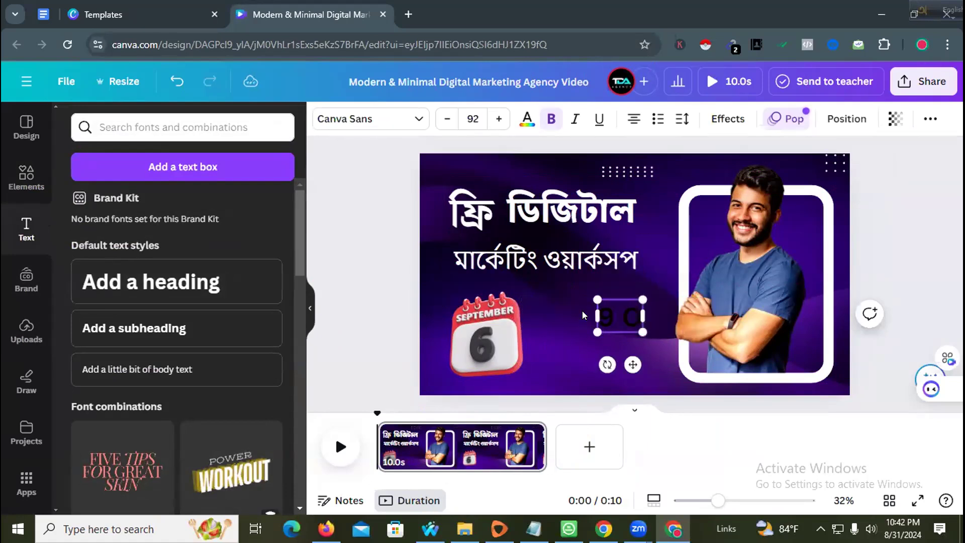
{"action": "type", "text": " PM"}
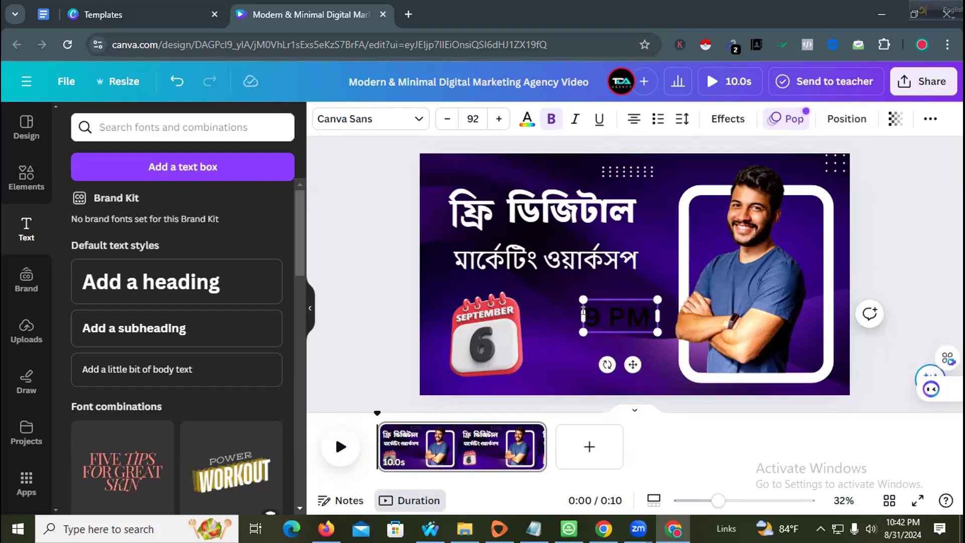
{"action": "left_click", "coordinate": [379, 357]}
- Make the 9 PM text white and move it slightly left toward the calendar
{"action": "left_click", "coordinate": [606, 322]}
{"action": "left_click", "coordinate": [607, 322]}
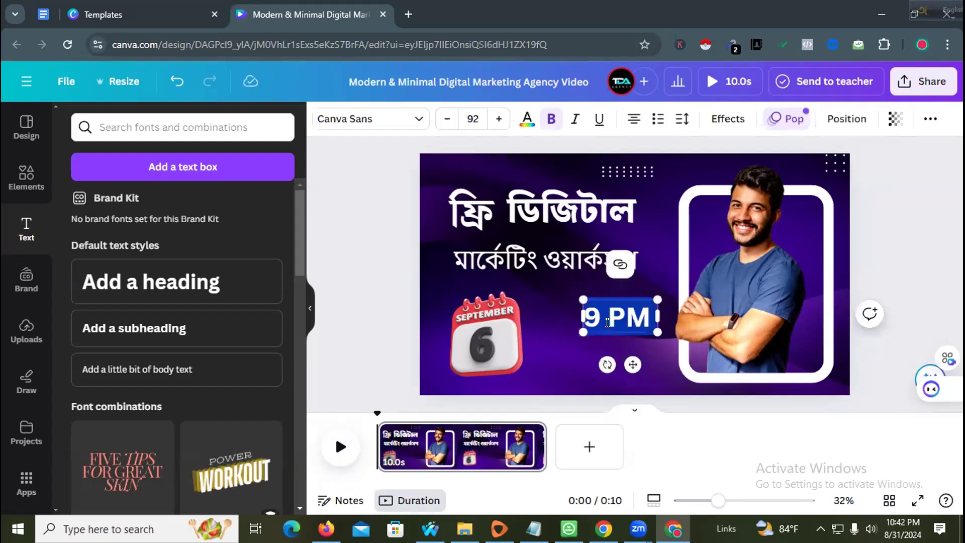
{"action": "left_click", "coordinate": [527, 119]}
{"action": "left_click", "coordinate": [155, 204]}
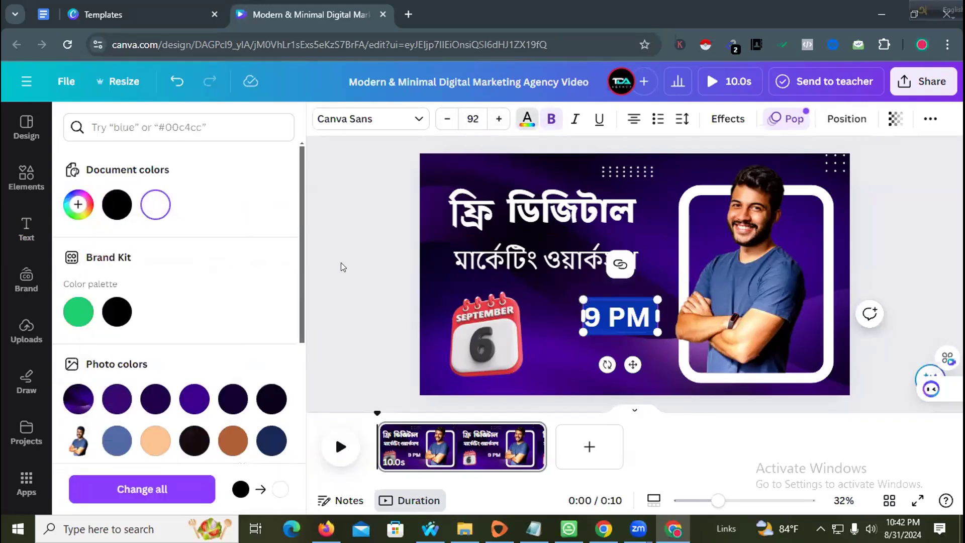
{"action": "left_click", "coordinate": [629, 321]}
{"action": "left_click", "coordinate": [485, 331]}
{"action": "left_click_drag", "start_coordinate": [605, 321], "coordinate": [582, 325]}
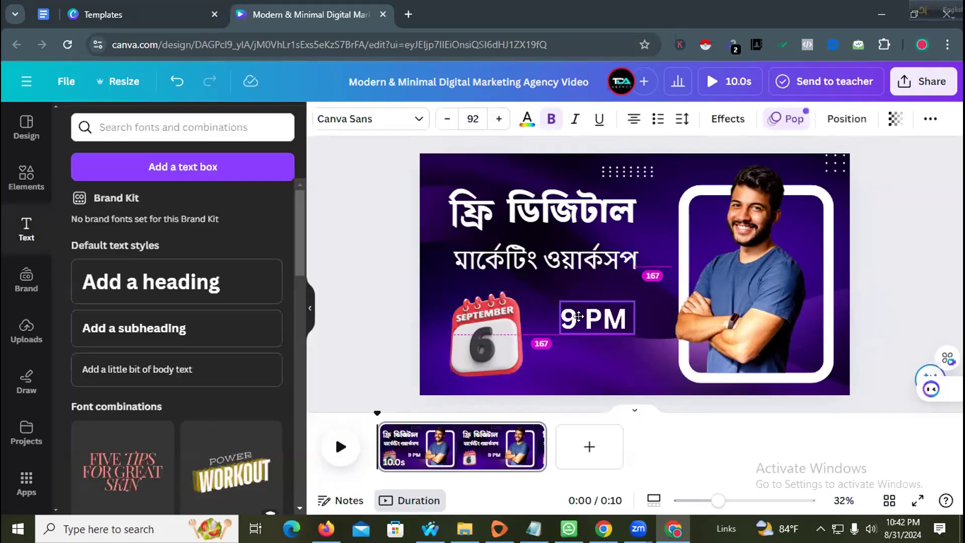
- Set the 9 PM text in the Baloo Da font
{"action": "double_click", "coordinate": [583, 325]}
{"action": "left_click", "coordinate": [370, 119]}
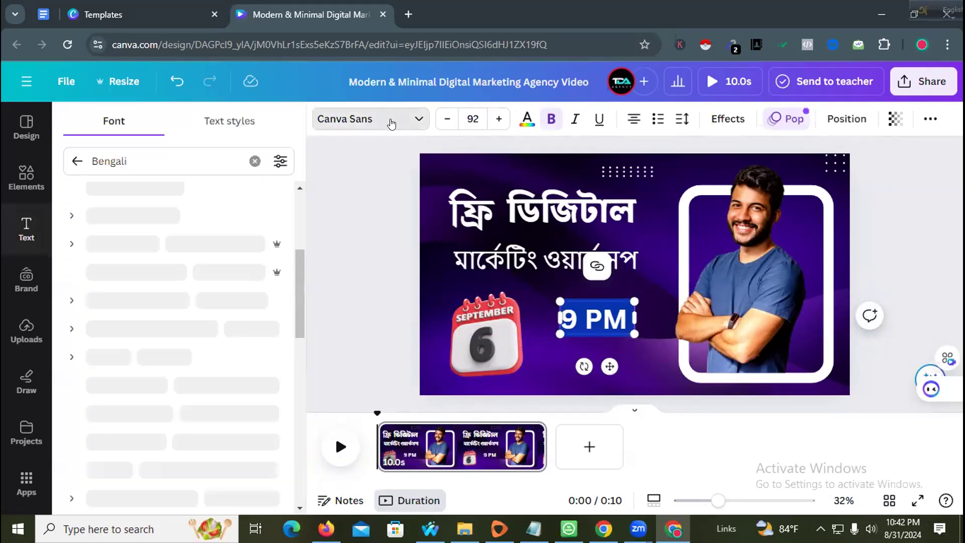
{"action": "scroll", "coordinate": [101, 383], "scroll_direction": "down", "scroll_amount": 5}
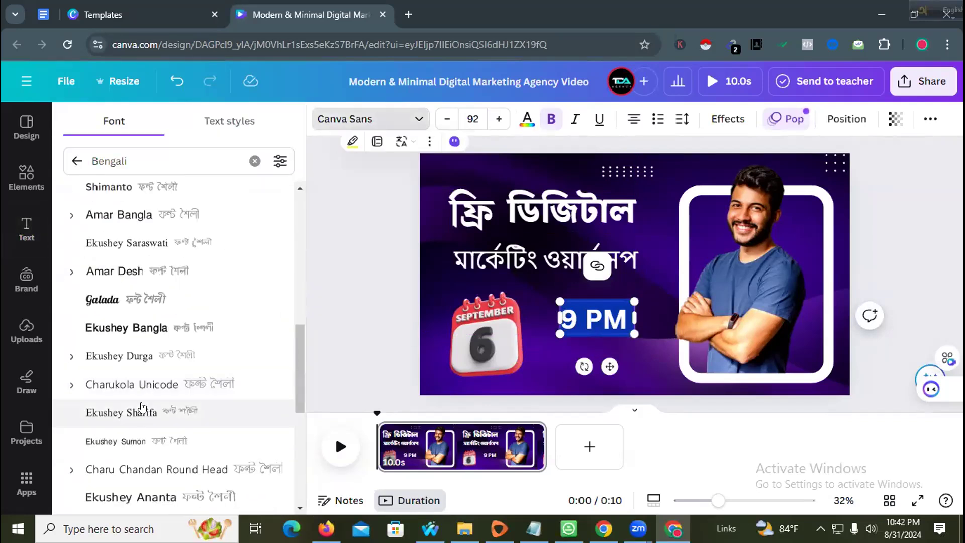
{"action": "scroll", "coordinate": [142, 415], "scroll_direction": "down", "scroll_amount": 6}
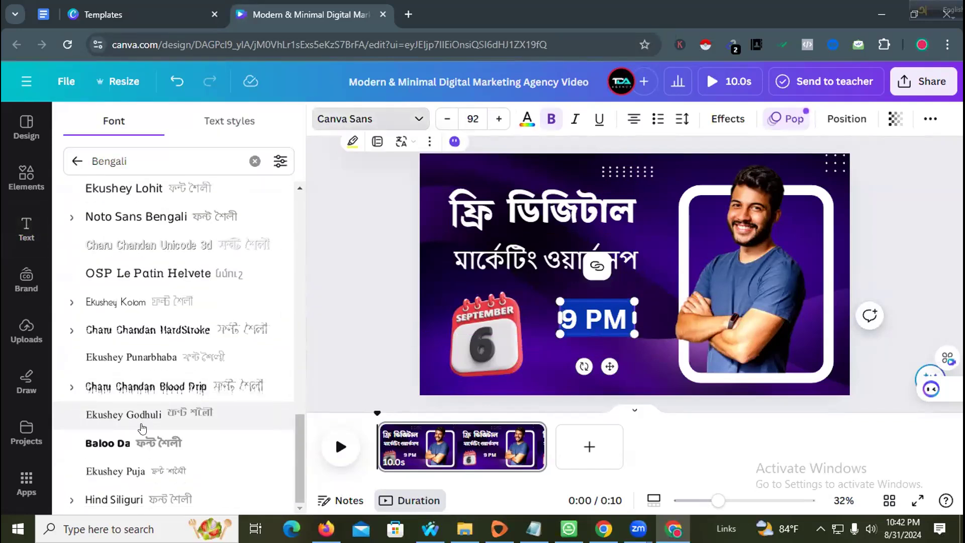
{"action": "left_click", "coordinate": [142, 442]}
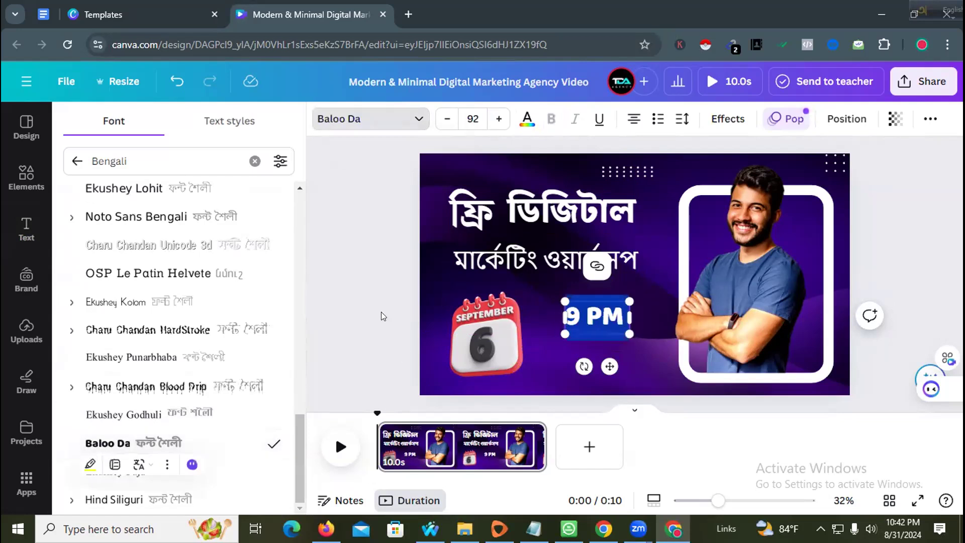
{"action": "left_click", "coordinate": [378, 312]}
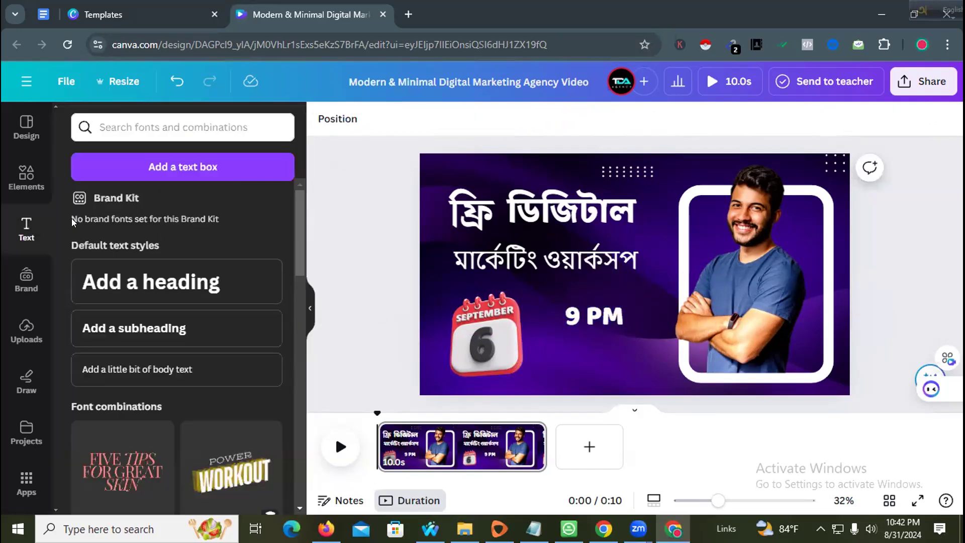
- Search Elements for 'line' and drop a line shape below 9 PM
{"action": "left_click", "coordinate": [23, 196]}
{"action": "left_click", "coordinate": [153, 125]}
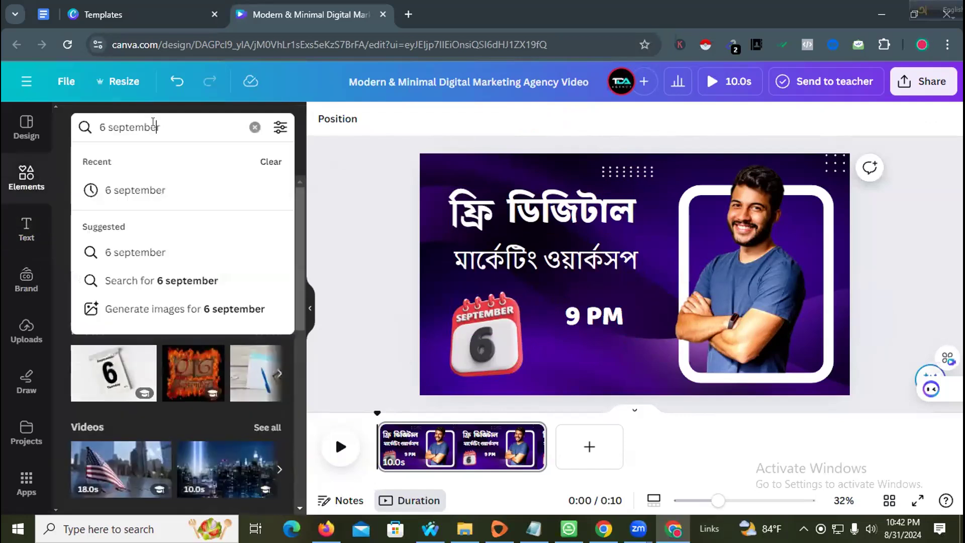
{"action": "triple_click", "coordinate": [154, 125]}
{"action": "type", "text": "line"}
{"action": "key", "text": "Return"}
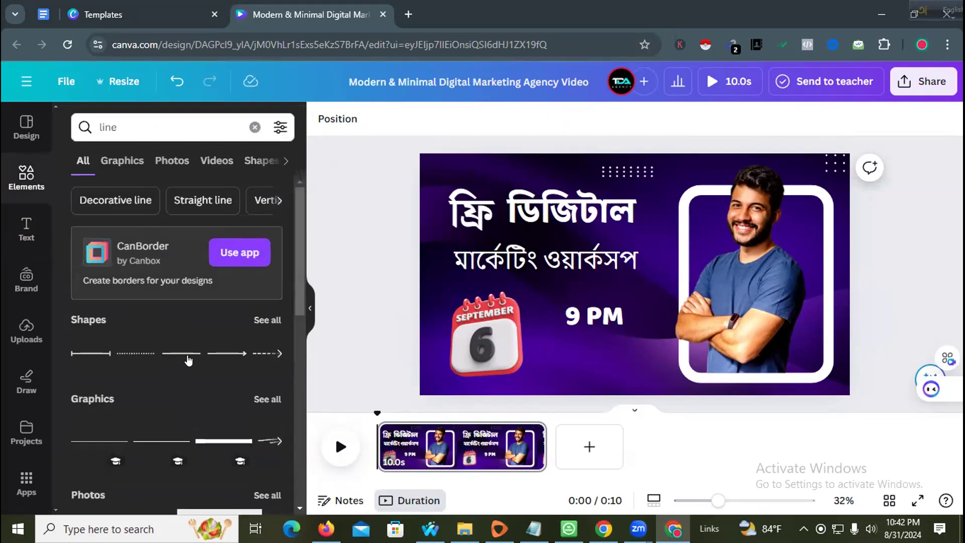
{"action": "left_click_drag", "start_coordinate": [176, 358], "coordinate": [523, 335]}
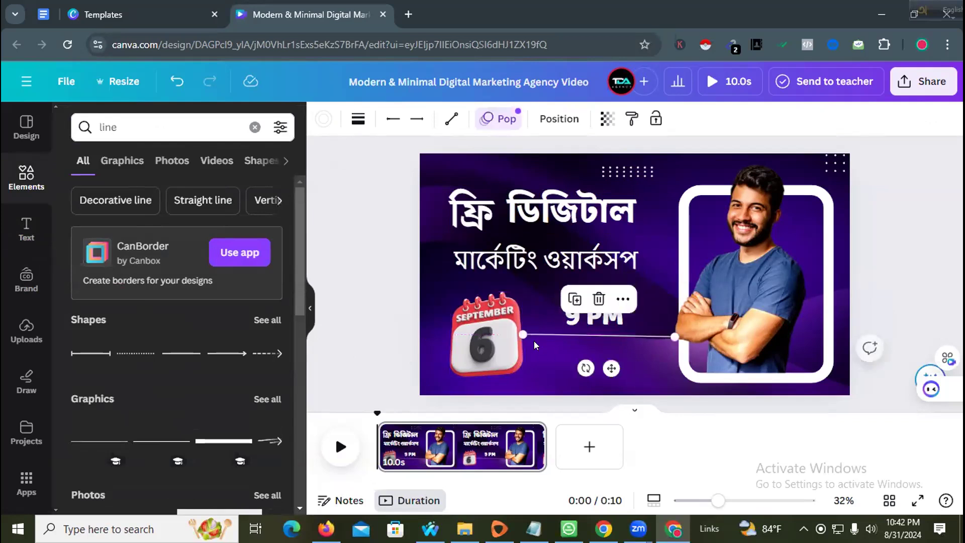
- Undo the line's tilt and drag its left end to sit below 9 PM
{"action": "key", "text": "ctrl+z"}
{"action": "left_click", "coordinate": [568, 363]}
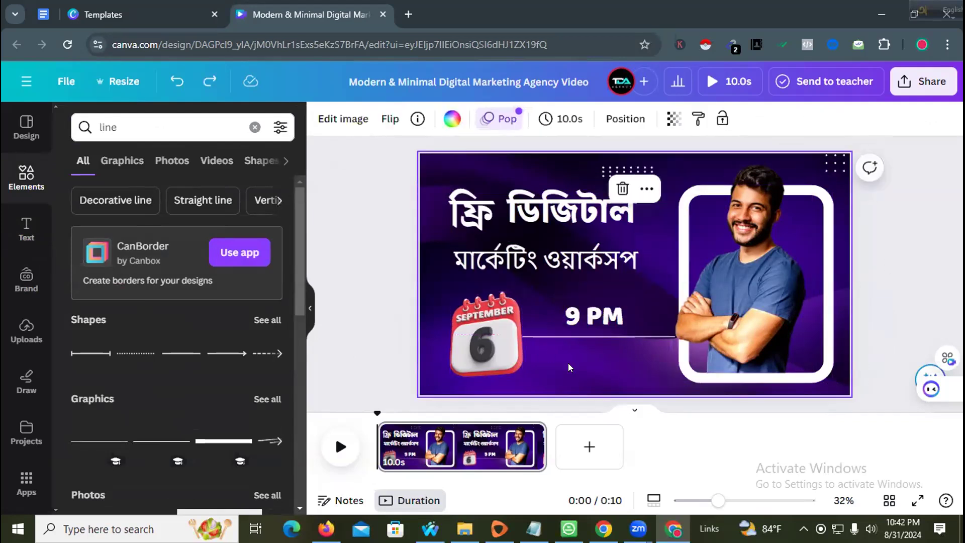
{"action": "left_click", "coordinate": [551, 336]}
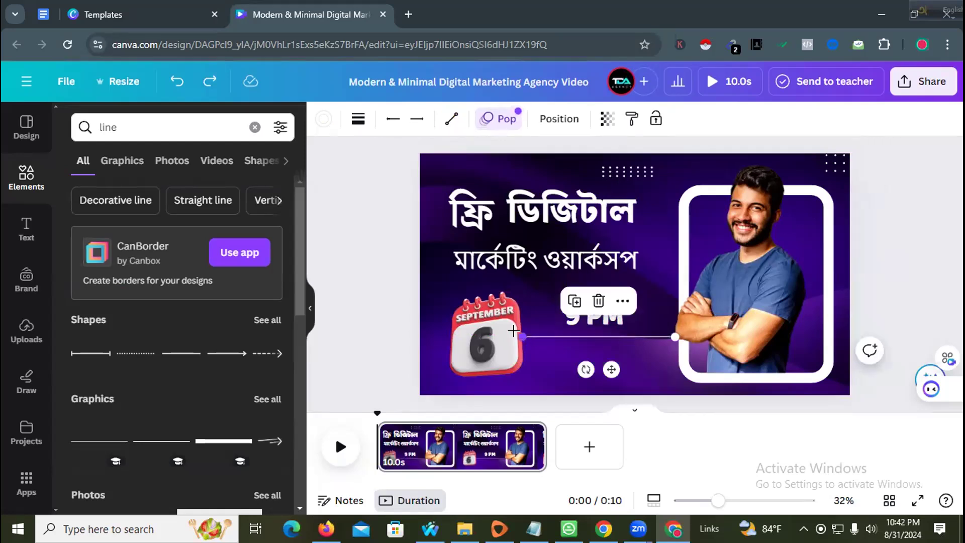
{"action": "left_click_drag", "start_coordinate": [513, 330], "coordinate": [558, 350]}
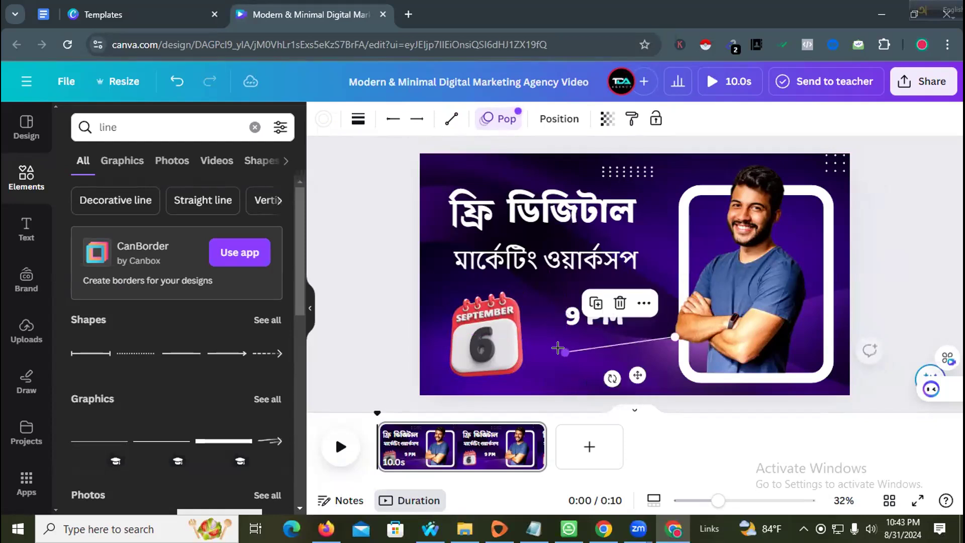
{"action": "left_click", "coordinate": [546, 357]}
- Rotate the line to exactly horizontal, align it under 9 PM, and nudge the calendar into alignment
{"action": "left_click", "coordinate": [582, 350]}
{"action": "left_click_drag", "start_coordinate": [611, 378], "coordinate": [607, 378]}
{"action": "left_click", "coordinate": [579, 369]}
{"action": "left_click_drag", "start_coordinate": [638, 345], "coordinate": [623, 335]}
{"action": "left_click", "coordinate": [606, 356]}
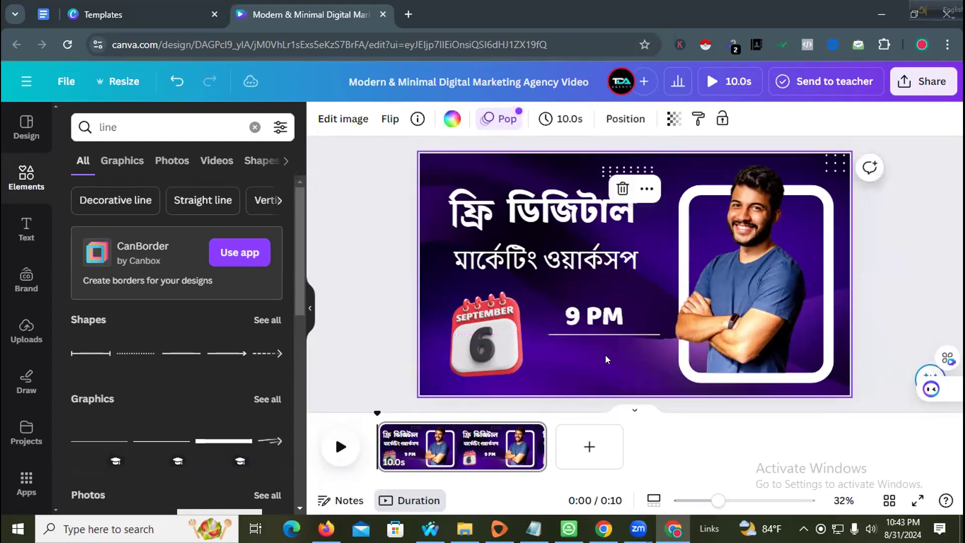
{"action": "left_click_drag", "start_coordinate": [482, 341], "coordinate": [481, 336]}
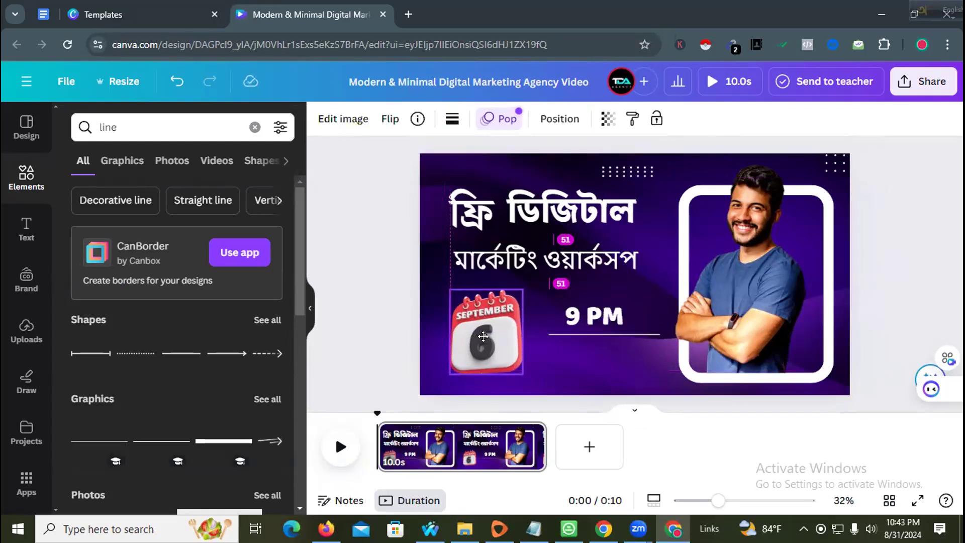
{"action": "left_click", "coordinate": [381, 340]}
{"action": "left_click", "coordinate": [5, 231]}
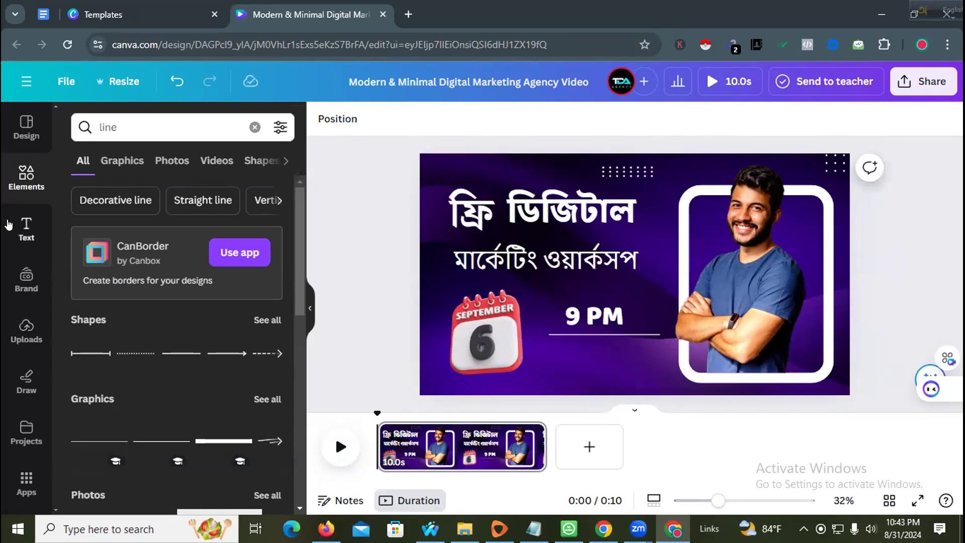
- Add a subheading reading 'Zoom Meeting' positioned under the 9 PM line
{"action": "left_click_drag", "start_coordinate": [130, 327], "coordinate": [583, 344]}
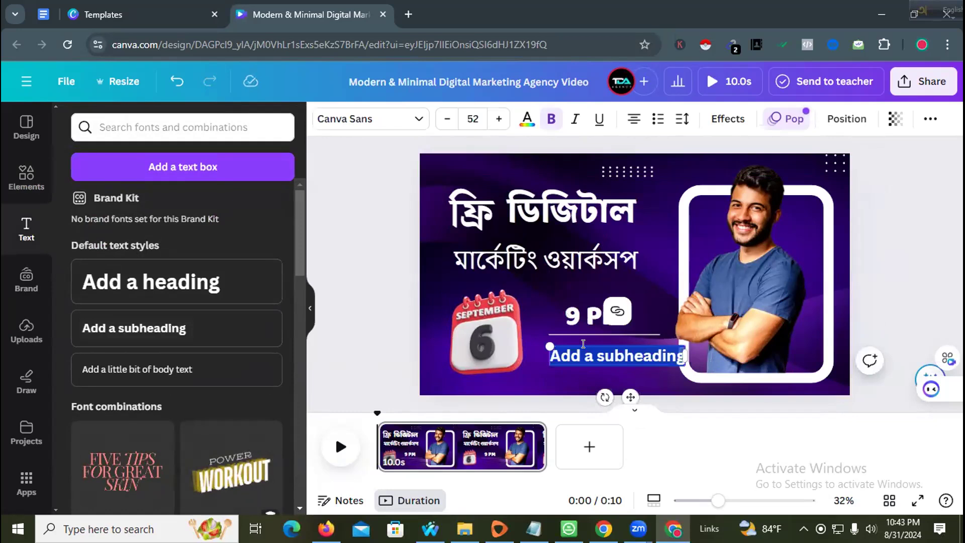
{"action": "type", "text": "Zoom Meet"}
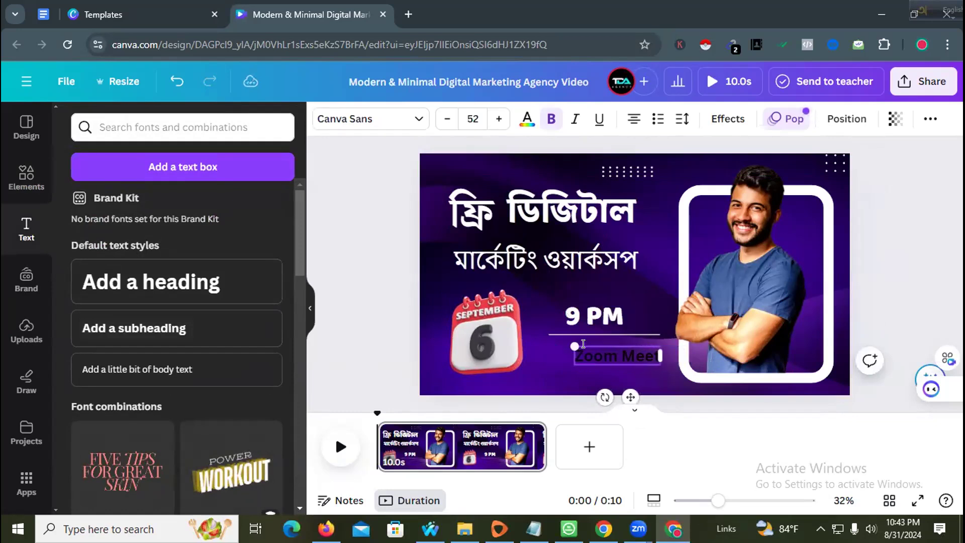
{"action": "type", "text": "ing"}
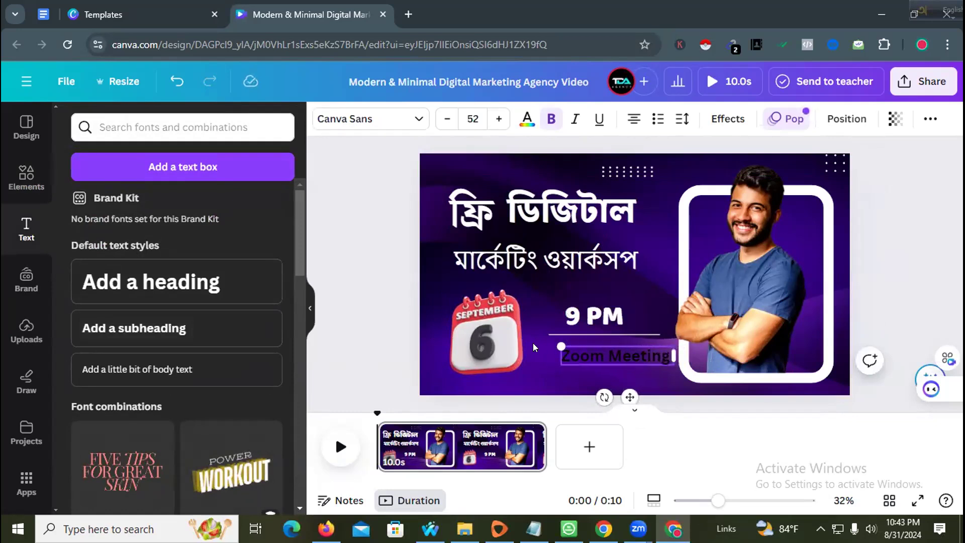
{"action": "left_click", "coordinate": [533, 343]}
{"action": "left_click_drag", "start_coordinate": [611, 356], "coordinate": [594, 354]}
- Make the Zoom Meeting caption white in the Ekushey Kolom font
{"action": "double_click", "coordinate": [594, 354]}
{"action": "key", "text": "ctrl+a"}
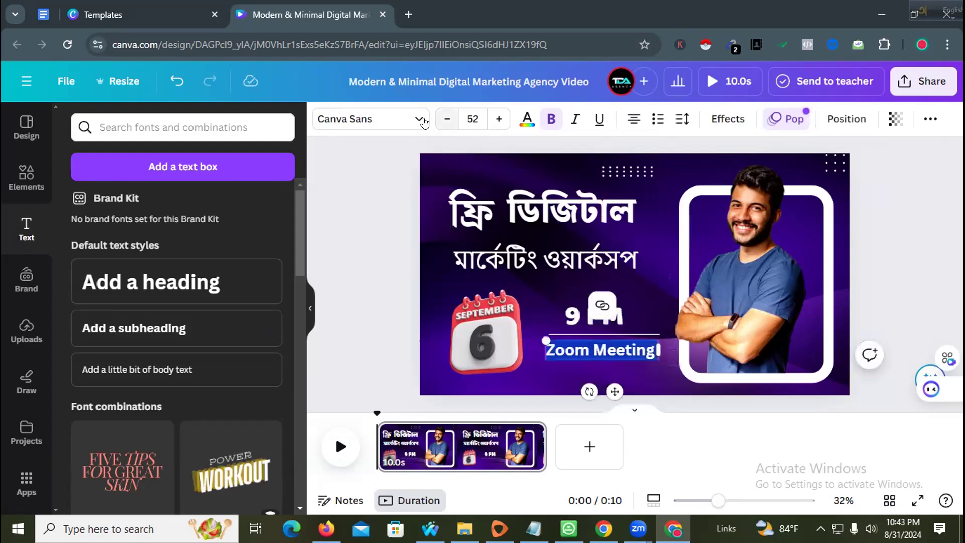
{"action": "left_click", "coordinate": [528, 120]}
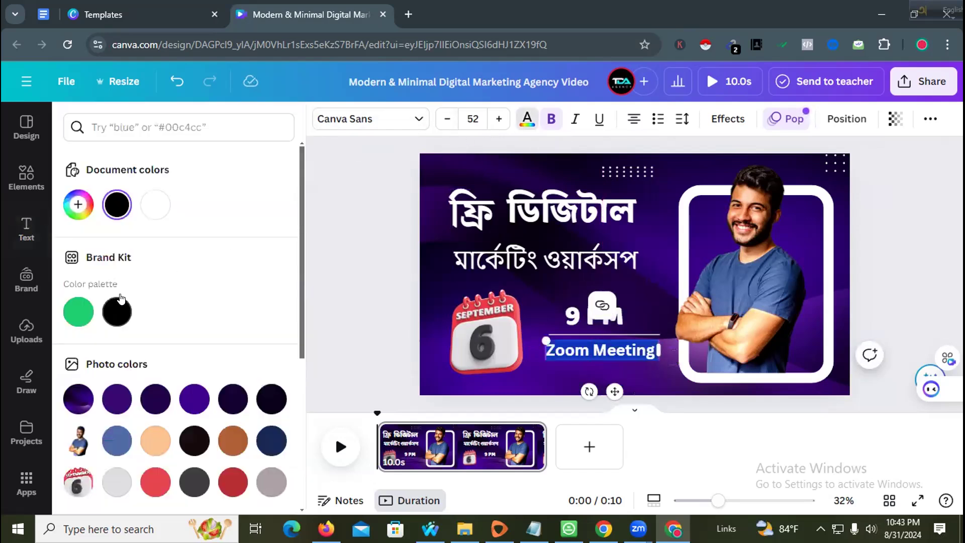
{"action": "left_click", "coordinate": [156, 205]}
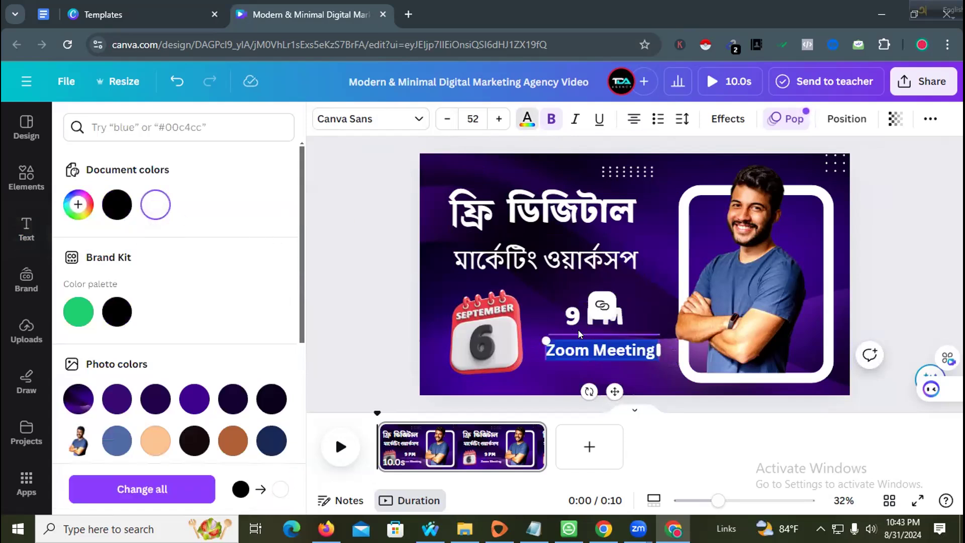
{"action": "left_click", "coordinate": [352, 119]}
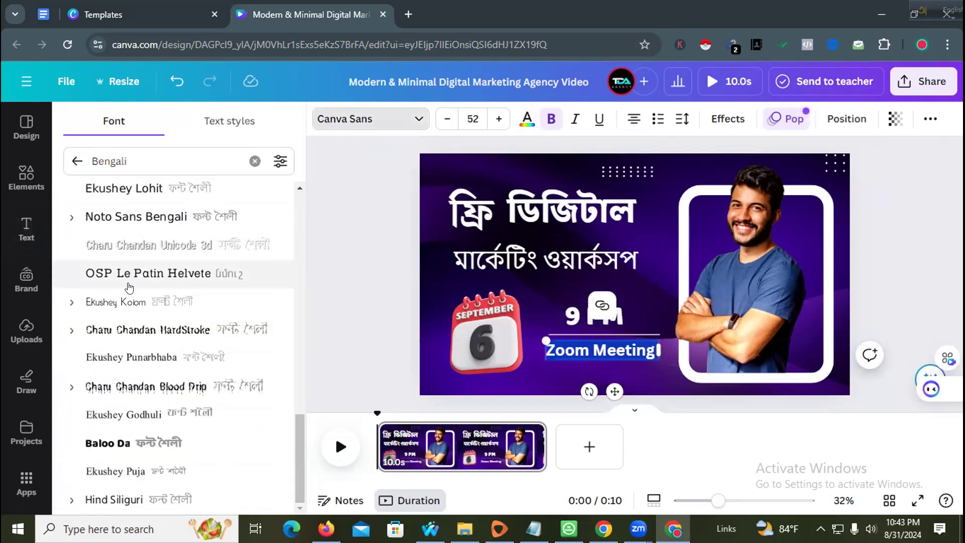
{"action": "left_click", "coordinate": [120, 303]}
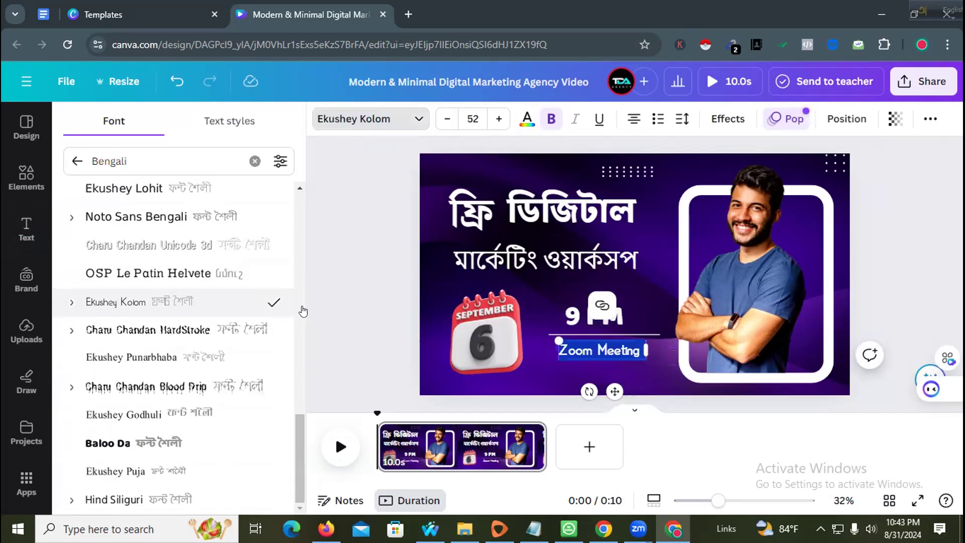
{"action": "left_click", "coordinate": [366, 285]}
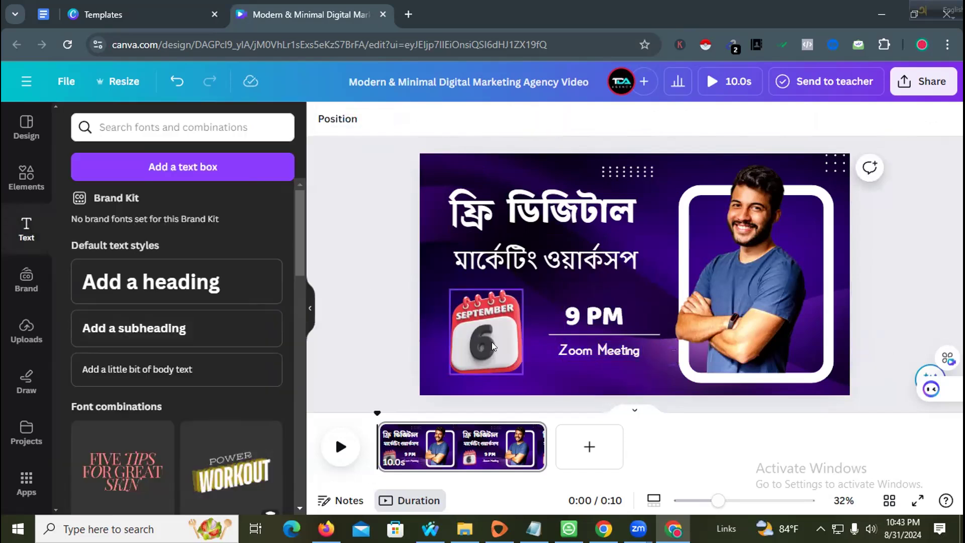
- Shrink the calendar slightly and nudge the মার্কেটিং ওয়ার্কসপ and ফ্রি ডিজিটাল lines into place
{"action": "left_click", "coordinate": [492, 342]}
{"action": "left_click_drag", "start_coordinate": [448, 285], "coordinate": [455, 297]}
{"action": "left_click", "coordinate": [377, 285]}
{"action": "mouse_move", "coordinate": [491, 254]}
{"action": "left_mouse_down"}
{"action": "mouse_move", "coordinate": [492, 218]}
{"action": "mouse_move", "coordinate": [494, 256]}
{"action": "left_mouse_up"}
{"action": "left_click", "coordinate": [368, 230]}
{"action": "left_click", "coordinate": [546, 216]}
{"action": "left_click_drag", "start_coordinate": [456, 217], "coordinate": [463, 218]}
{"action": "left_click", "coordinate": [350, 239]}
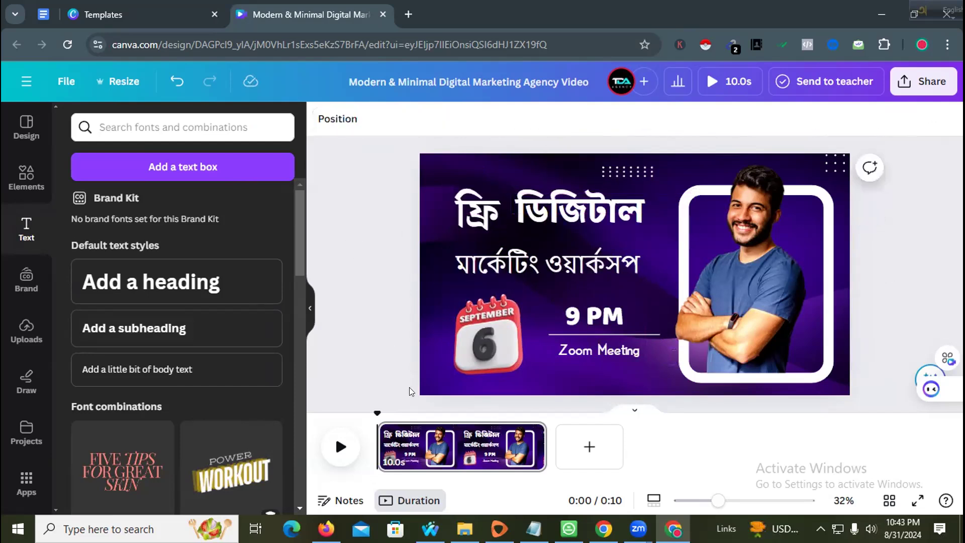
- Swap the frame's stock photo for the uploaded grey-suit presenter portrait, undoing a mistakenly added flyer
{"action": "left_click", "coordinate": [770, 296]}
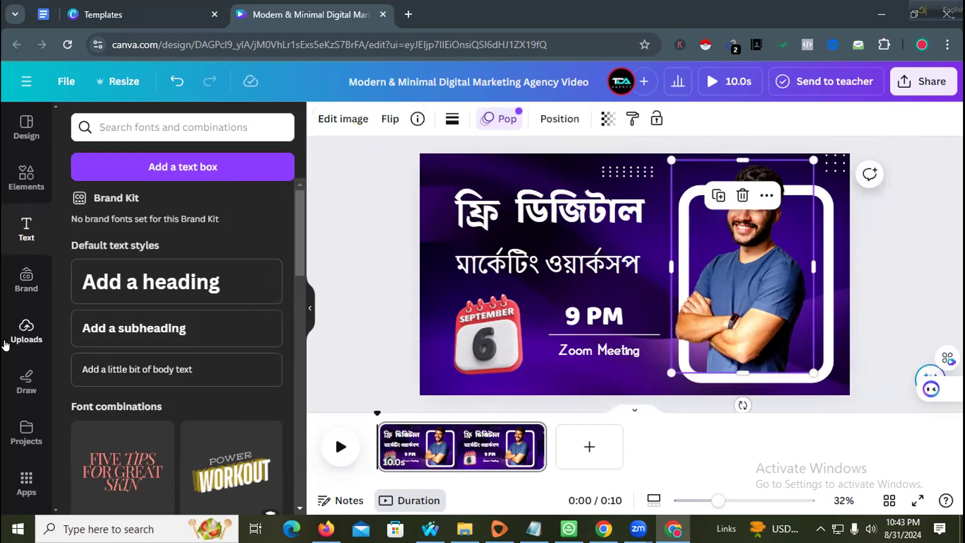
{"action": "left_click", "coordinate": [7, 346]}
{"action": "scroll", "coordinate": [143, 377], "scroll_direction": "down", "scroll_amount": 10}
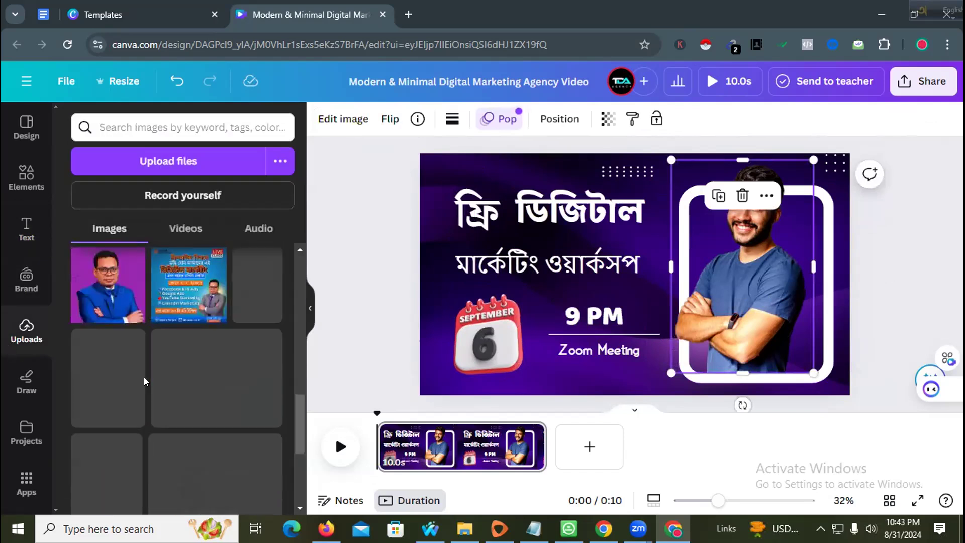
{"action": "scroll", "coordinate": [144, 377], "scroll_direction": "down", "scroll_amount": 1}
{"action": "scroll", "coordinate": [145, 381], "scroll_direction": "up", "scroll_amount": 2}
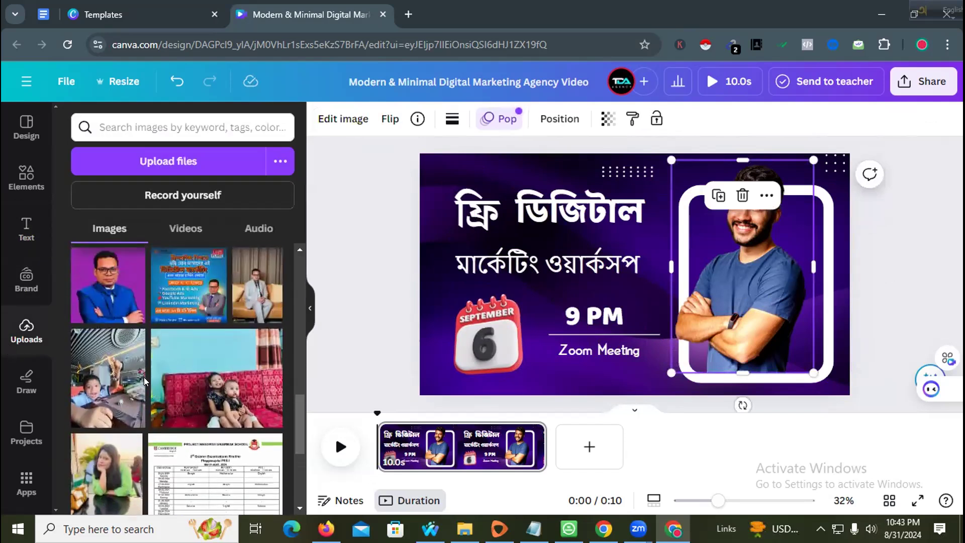
{"action": "scroll", "coordinate": [167, 360], "scroll_direction": "down", "scroll_amount": 5}
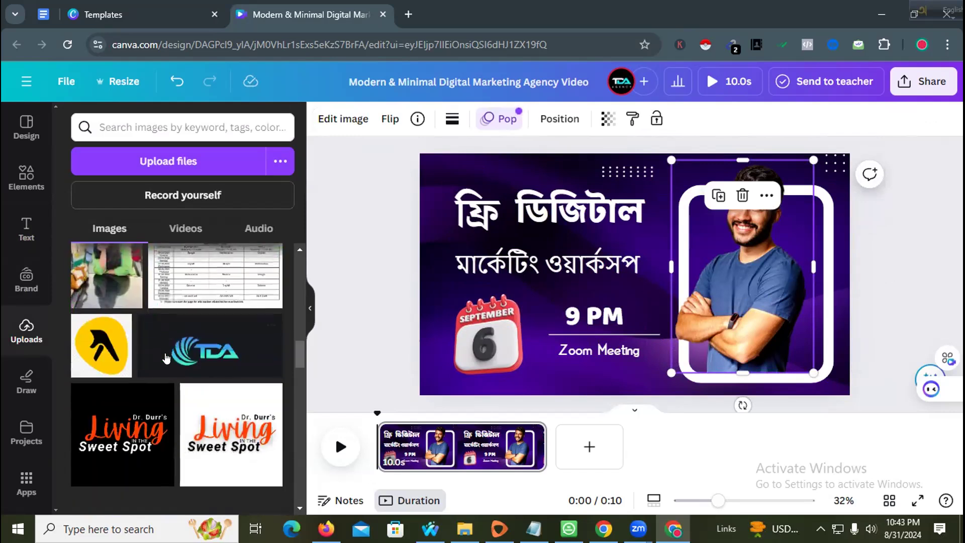
{"action": "scroll", "coordinate": [167, 360], "scroll_direction": "up", "scroll_amount": 5}
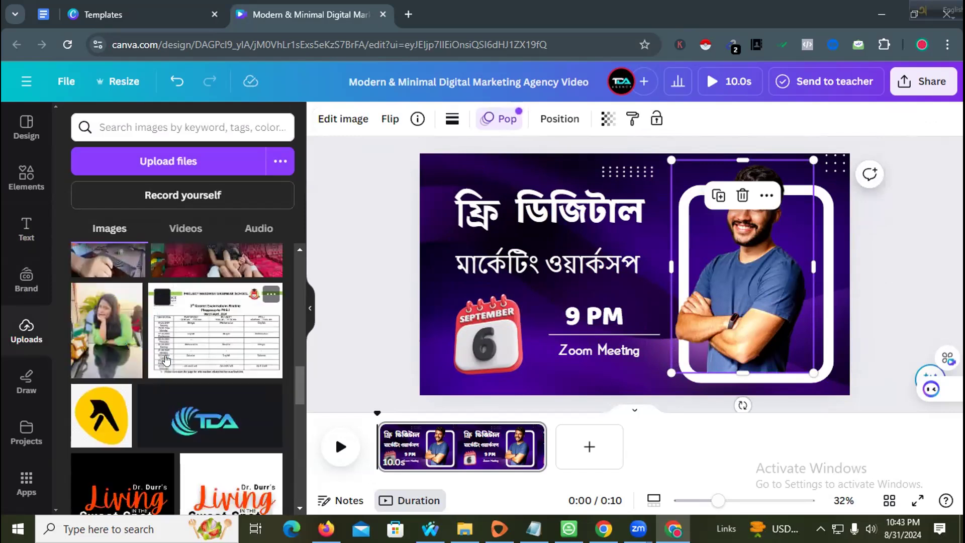
{"action": "left_click", "coordinate": [180, 340]}
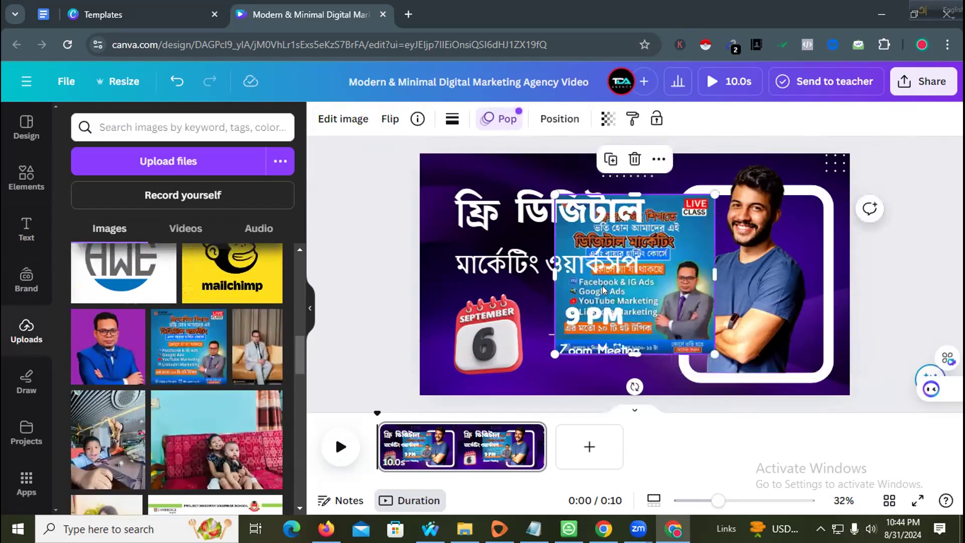
{"action": "key", "text": "ctrl+z"}
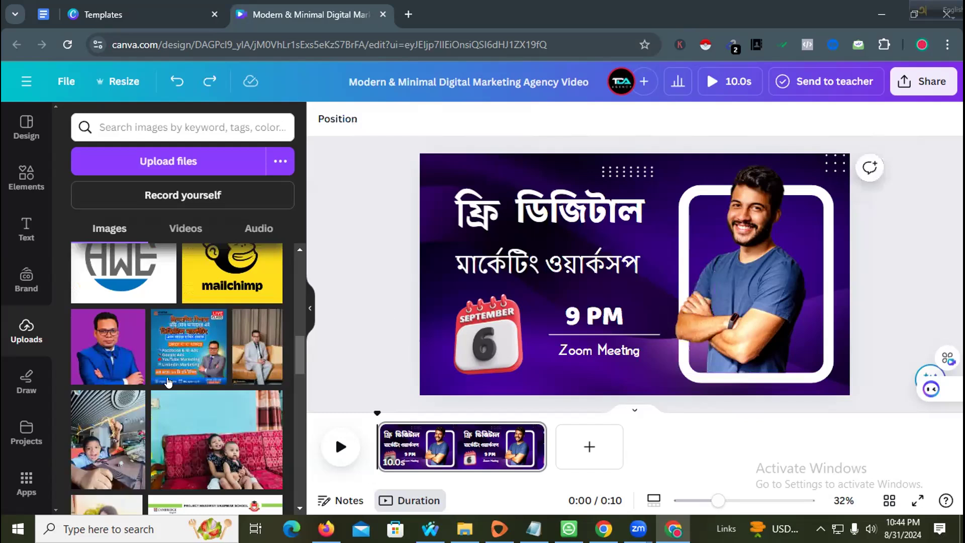
{"action": "scroll", "coordinate": [169, 384], "scroll_direction": "down", "scroll_amount": 5}
{"action": "scroll", "coordinate": [169, 383], "scroll_direction": "down", "scroll_amount": 5}
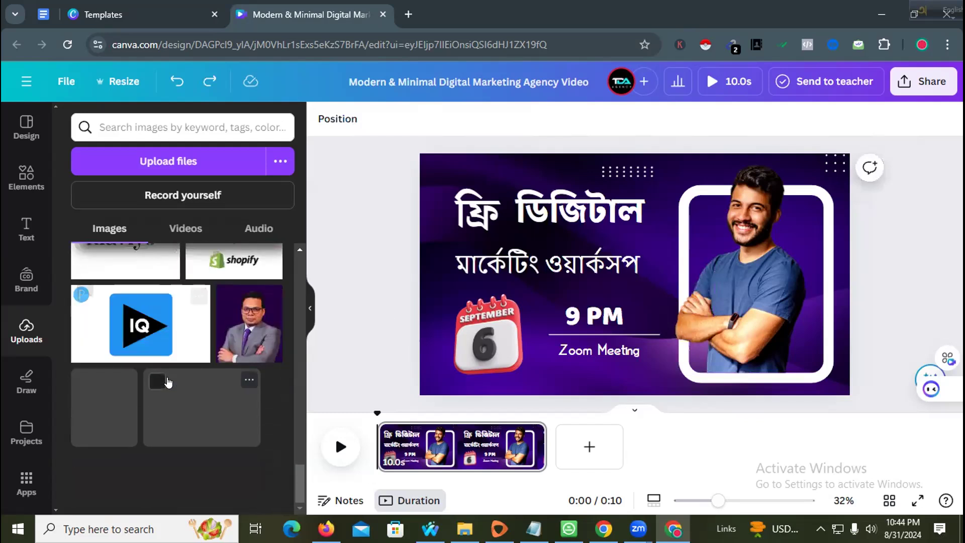
{"action": "left_click_drag", "start_coordinate": [581, 309], "coordinate": [695, 289]}
{"action": "left_click", "coordinate": [768, 242]}
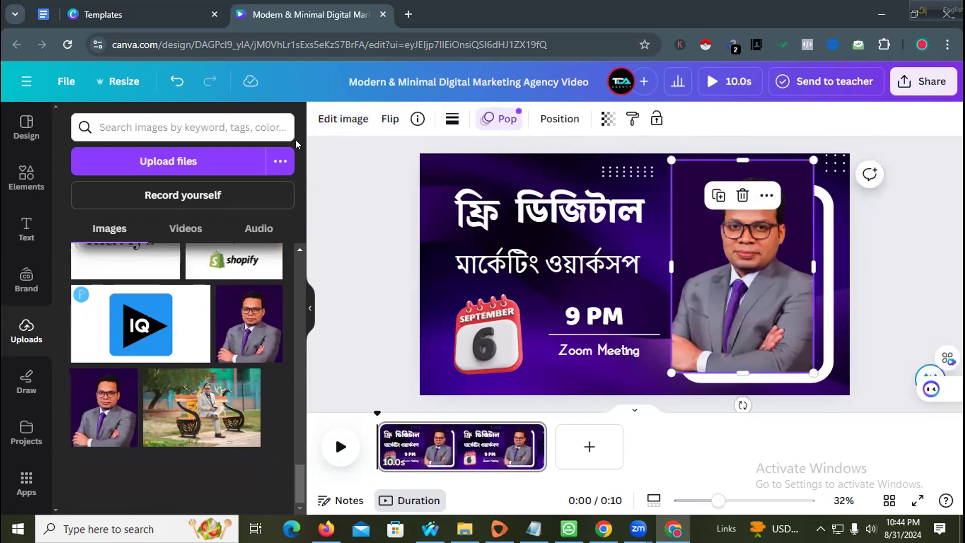
- Apply BG Remover and an Outline shadow to the portrait, then stretch it wider left and right
{"action": "left_click", "coordinate": [329, 119]}
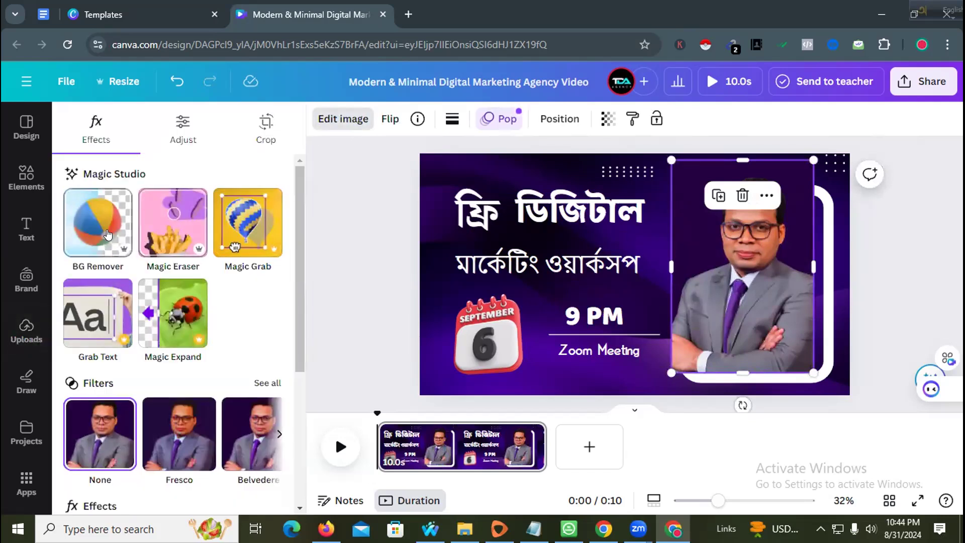
{"action": "left_click", "coordinate": [106, 233]}
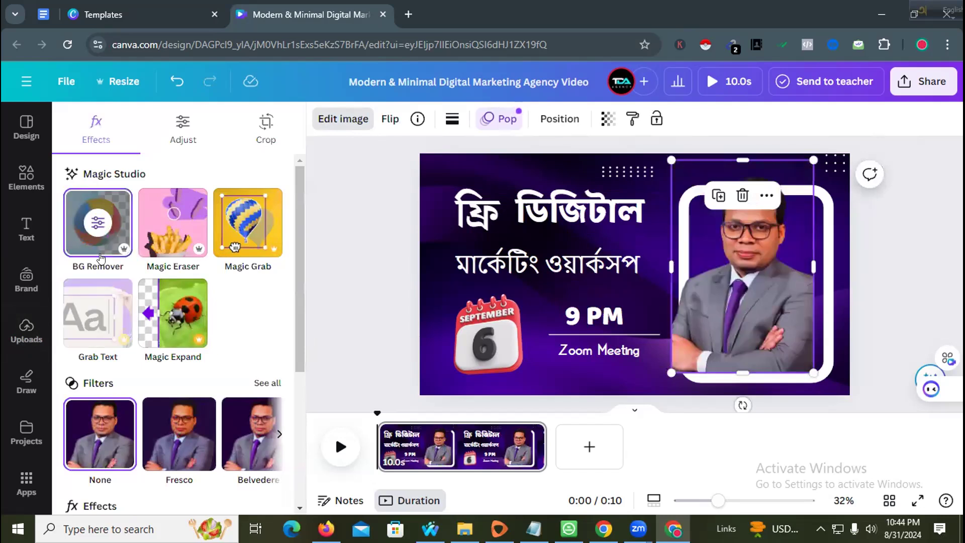
{"action": "scroll", "coordinate": [150, 347], "scroll_direction": "down", "scroll_amount": 5}
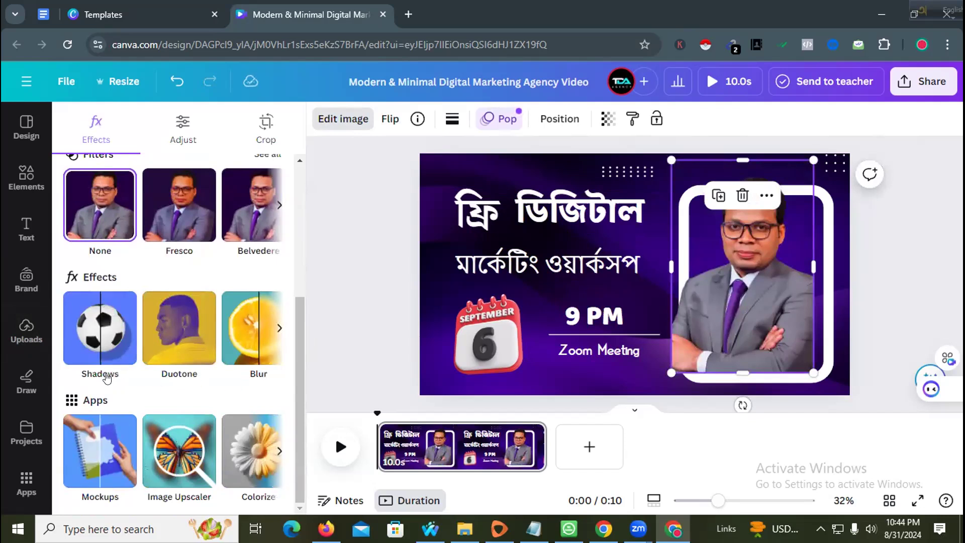
{"action": "left_click", "coordinate": [105, 376]}
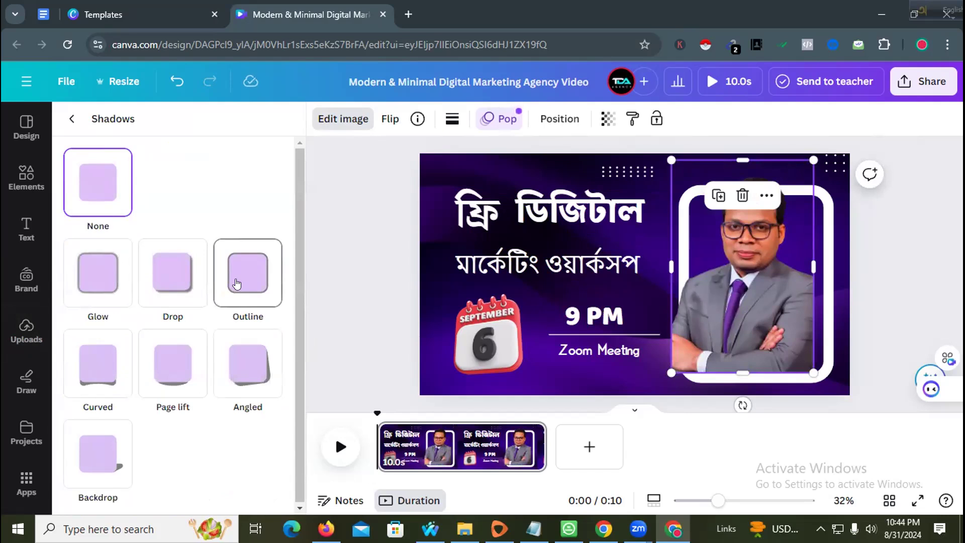
{"action": "left_click", "coordinate": [237, 284]}
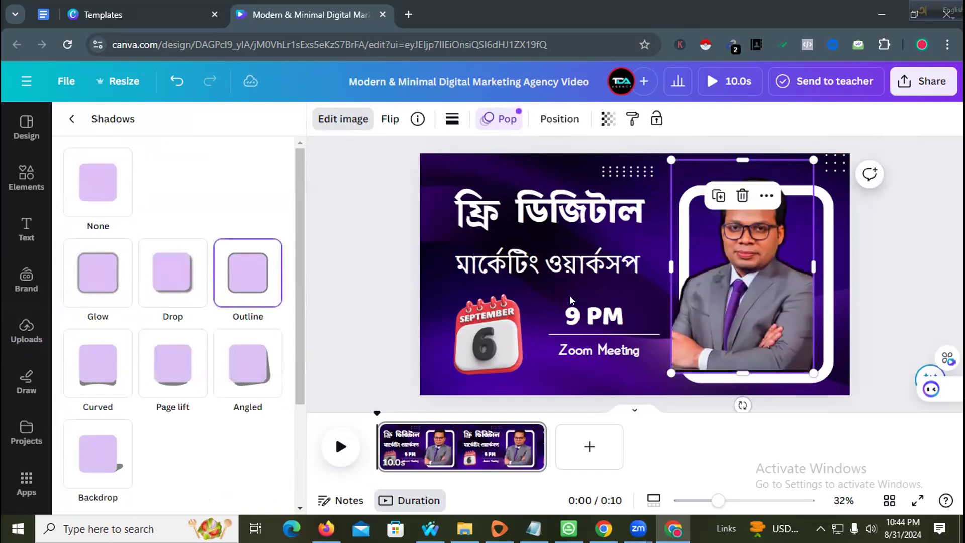
{"action": "left_click_drag", "start_coordinate": [668, 259], "coordinate": [645, 260]}
{"action": "left_click_drag", "start_coordinate": [812, 261], "coordinate": [850, 260]}
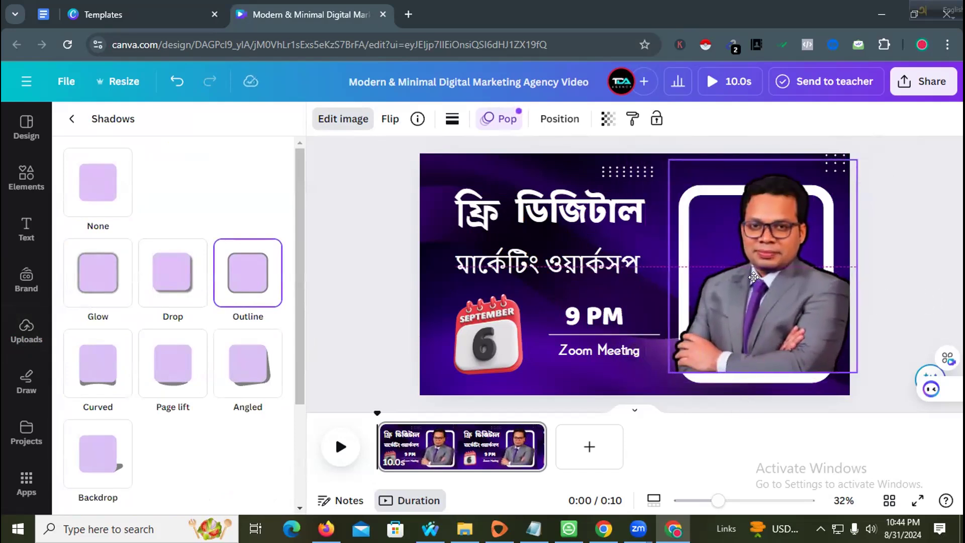
- Shrink the presenter cut-out in two passes and move it down until it sits inside the white rounded frame
{"action": "left_click_drag", "start_coordinate": [662, 366], "coordinate": [679, 348]}
{"action": "left_click_drag", "start_coordinate": [760, 277], "coordinate": [762, 305]}
{"action": "left_click", "coordinate": [886, 287]}
{"action": "left_click", "coordinate": [811, 282]}
{"action": "left_click_drag", "start_coordinate": [669, 372], "coordinate": [681, 358]}
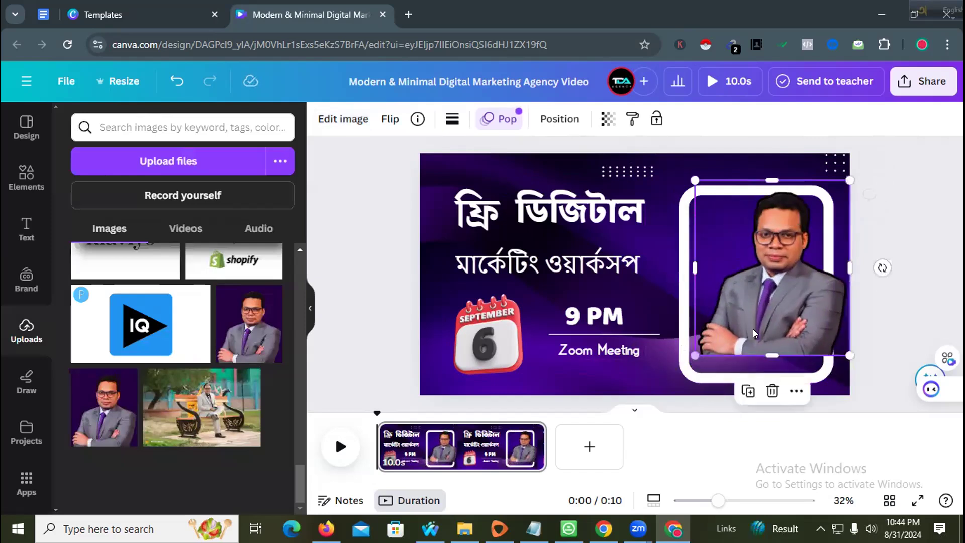
{"action": "left_click_drag", "start_coordinate": [844, 359], "coordinate": [798, 347]}
{"action": "left_click_drag", "start_coordinate": [774, 279], "coordinate": [771, 313]}
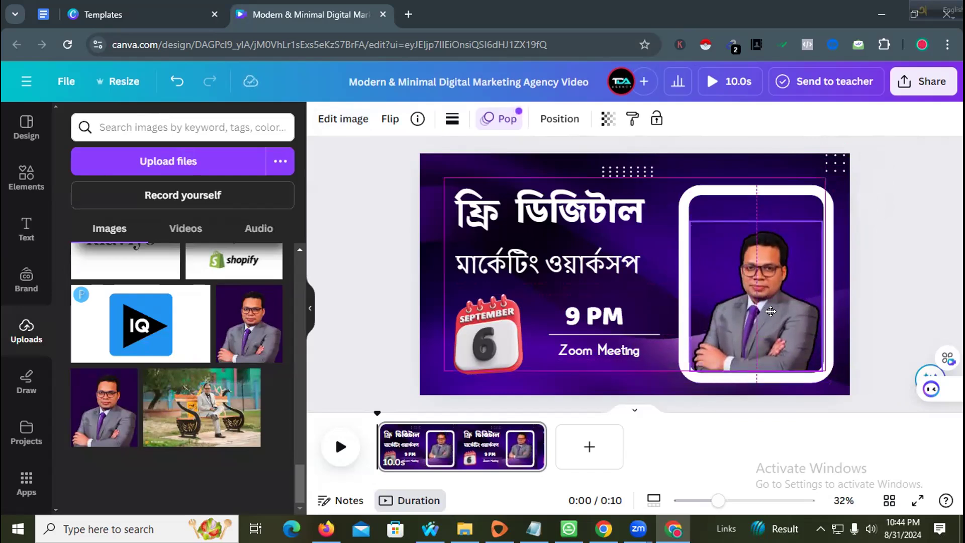
{"action": "left_click", "coordinate": [891, 294]}
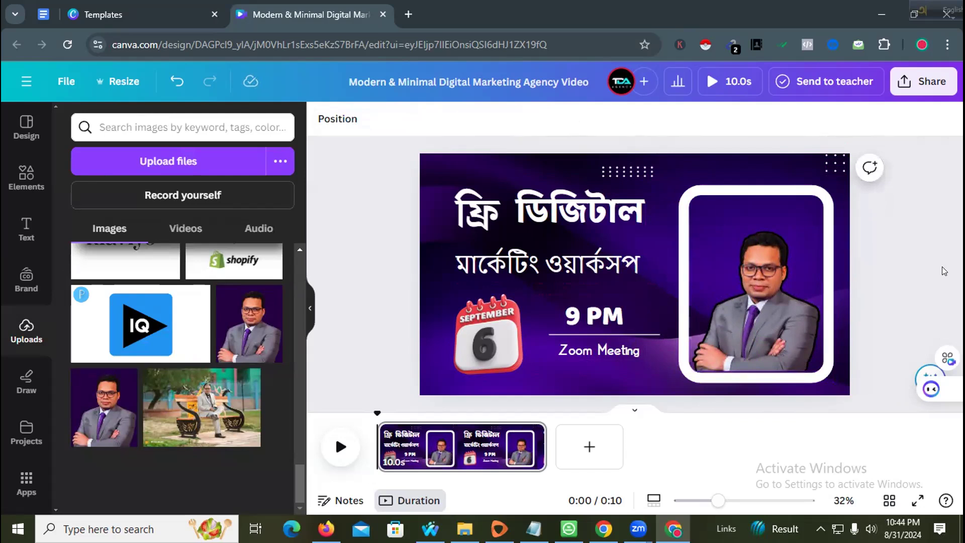
{"action": "left_click", "coordinate": [738, 315]}
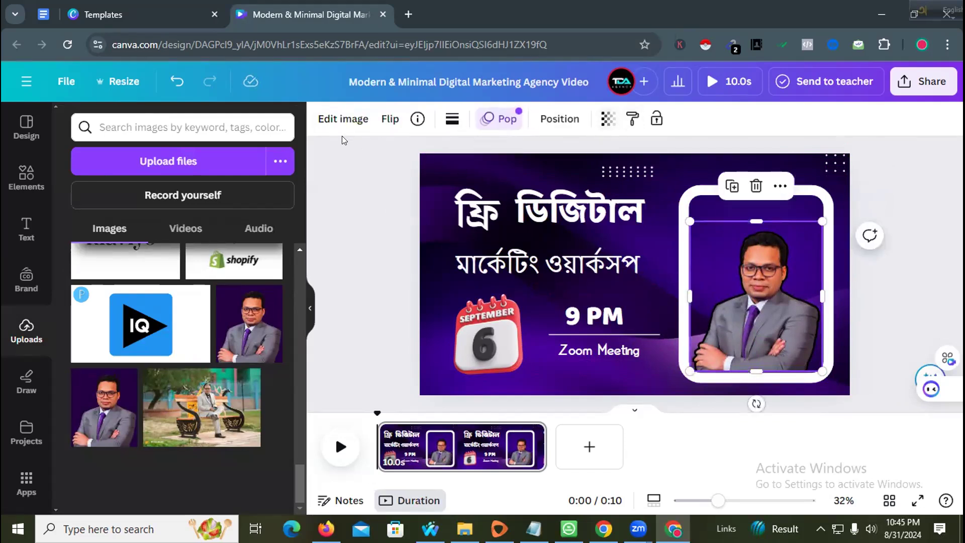
- Set the presenter photo's Shadows effect to None to remove its outline
{"action": "left_click", "coordinate": [342, 118]}
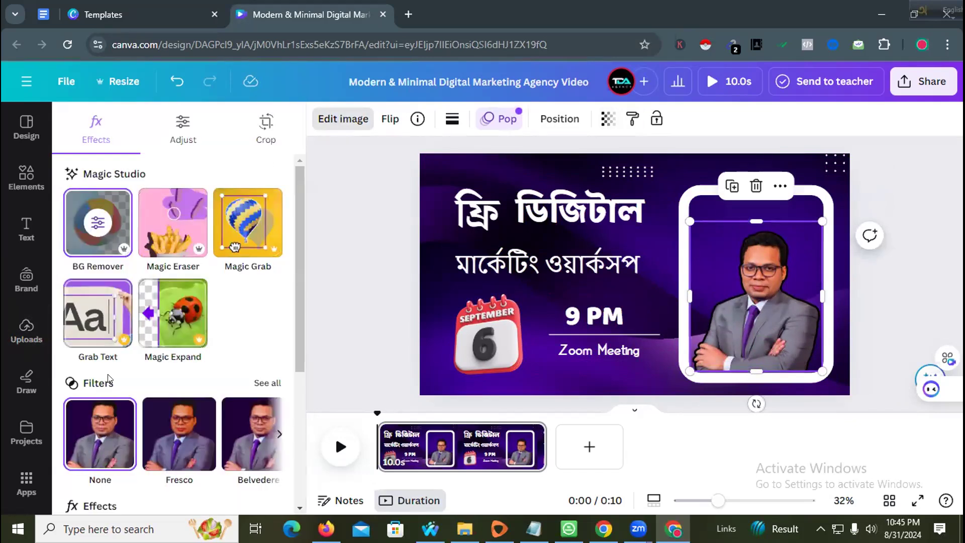
{"action": "scroll", "coordinate": [108, 380], "scroll_direction": "down", "scroll_amount": 5}
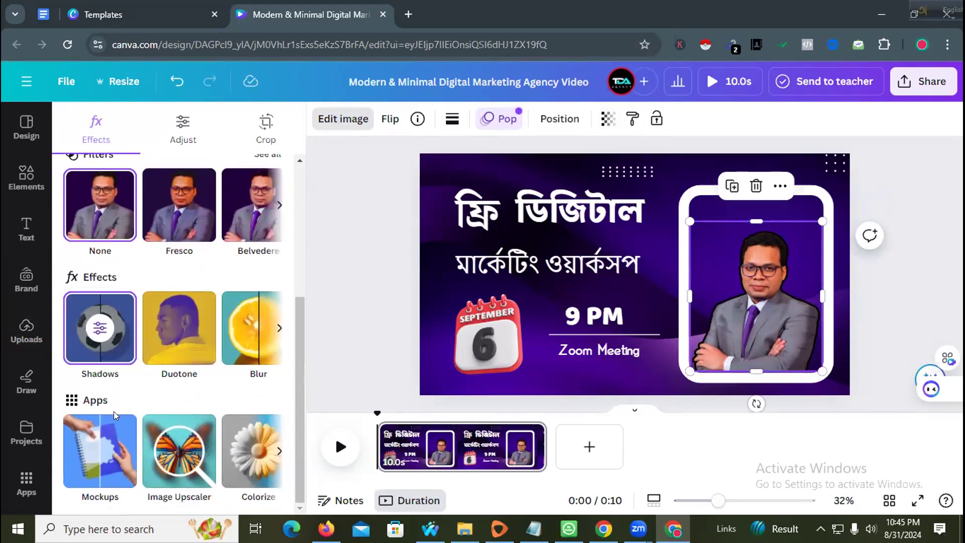
{"action": "scroll", "coordinate": [115, 415], "scroll_direction": "up", "scroll_amount": 3}
{"action": "scroll", "coordinate": [110, 388], "scroll_direction": "down", "scroll_amount": 3}
{"action": "left_click", "coordinate": [107, 356]}
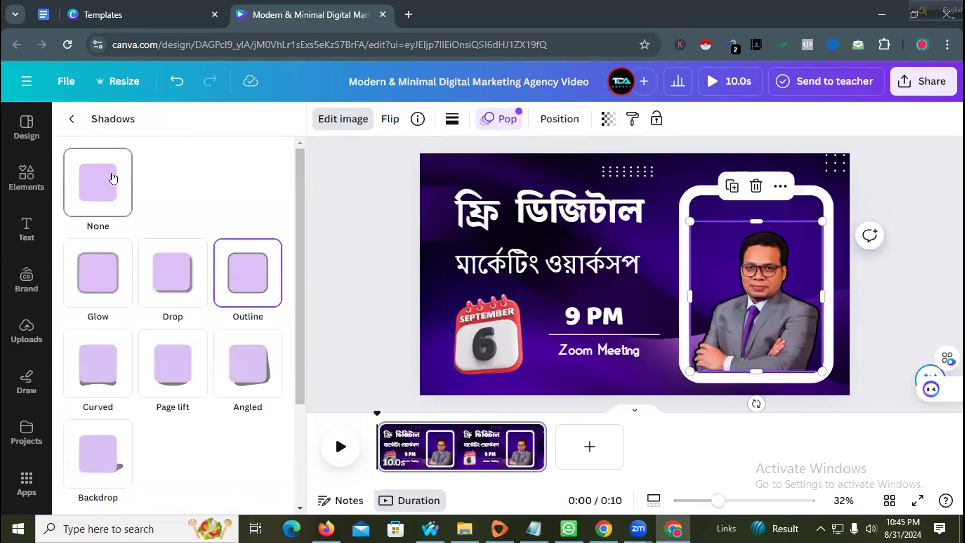
{"action": "left_click", "coordinate": [113, 178]}
- Enlarge the presenter photo slightly toward the top right, to about 621 × 703
{"action": "left_click", "coordinate": [916, 322]}
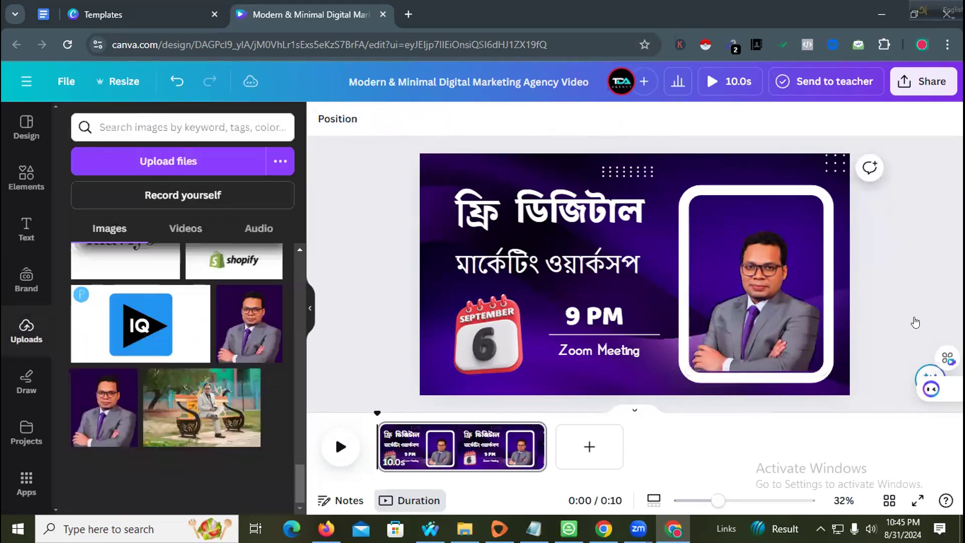
{"action": "left_click", "coordinate": [767, 355]}
{"action": "left_click_drag", "start_coordinate": [756, 371], "coordinate": [757, 369]}
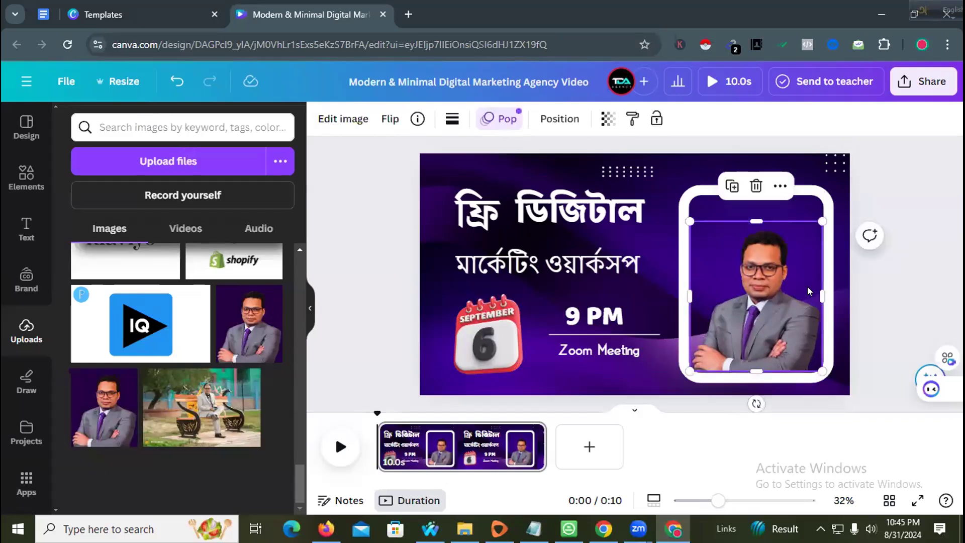
{"action": "left_click_drag", "start_coordinate": [822, 221], "coordinate": [825, 212]}
{"action": "left_click", "coordinate": [936, 311]}
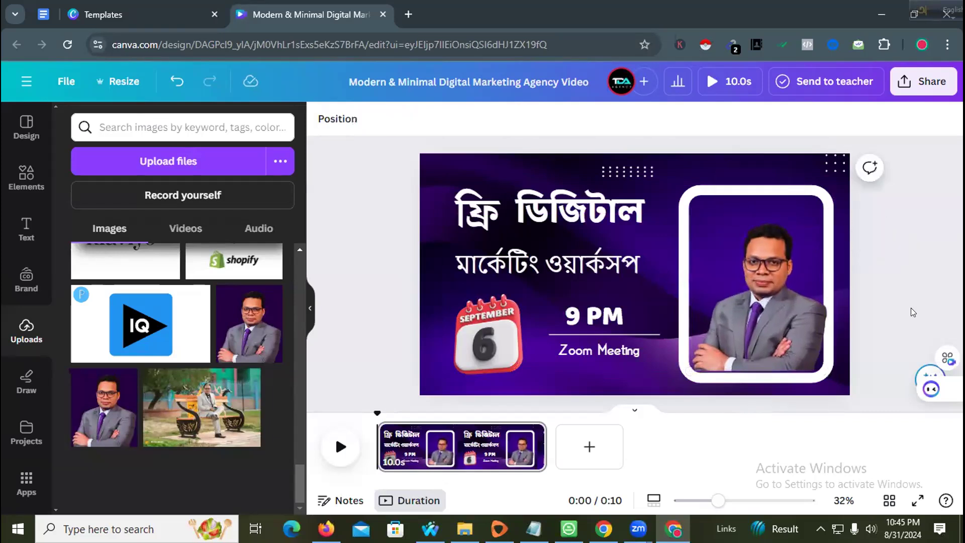
- Open the Share download settings and file-type list, then dismiss them without downloading
{"action": "left_click", "coordinate": [920, 84]}
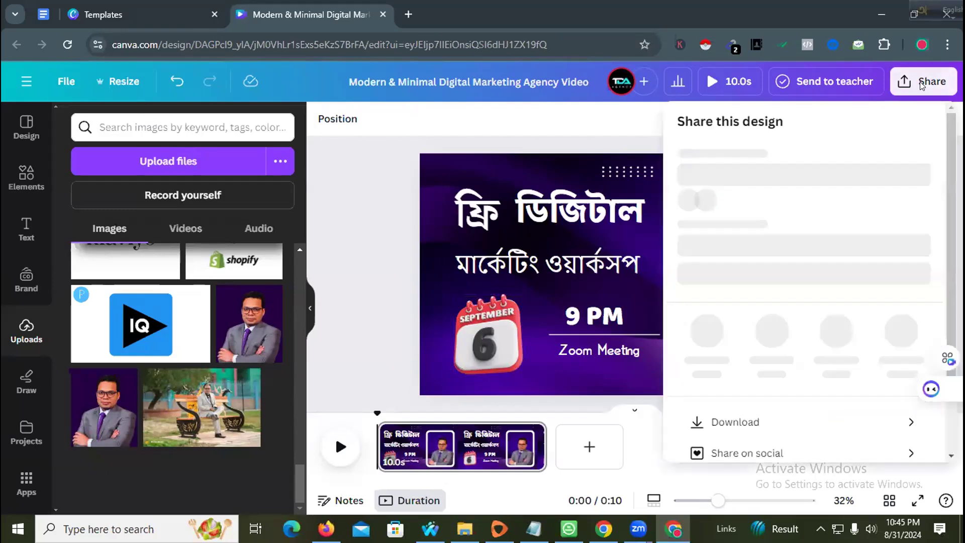
{"action": "scroll", "coordinate": [744, 337], "scroll_direction": "down", "scroll_amount": 2}
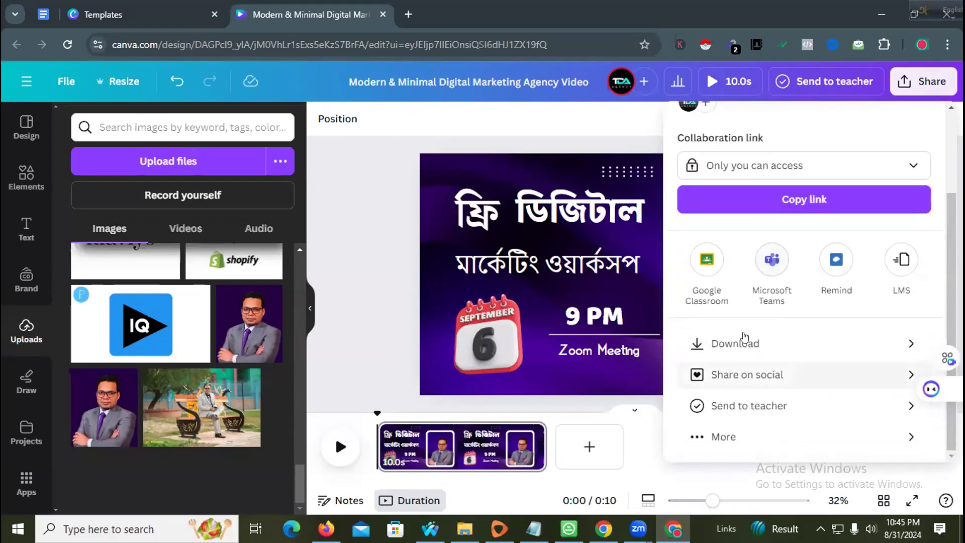
{"action": "left_click", "coordinate": [743, 334]}
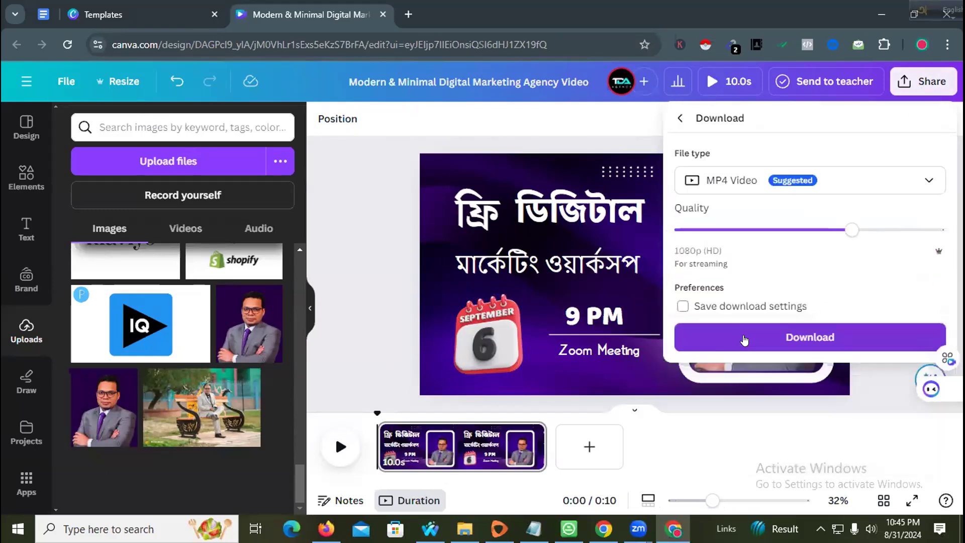
{"action": "left_click", "coordinate": [745, 340]}
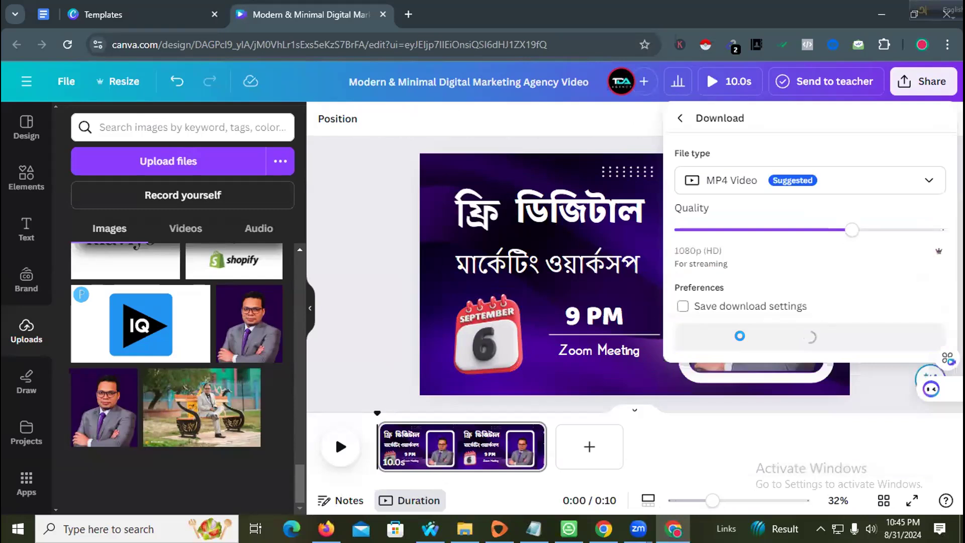
{"action": "left_click", "coordinate": [812, 177]}
{"action": "left_click", "coordinate": [381, 261]}
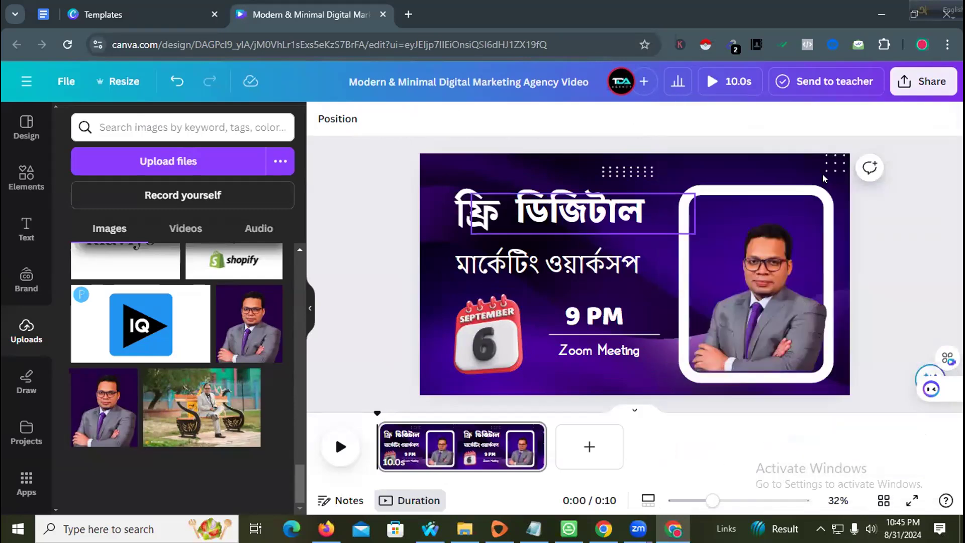
{"action": "left_click", "coordinate": [683, 221]}
{"action": "left_click", "coordinate": [753, 173]}
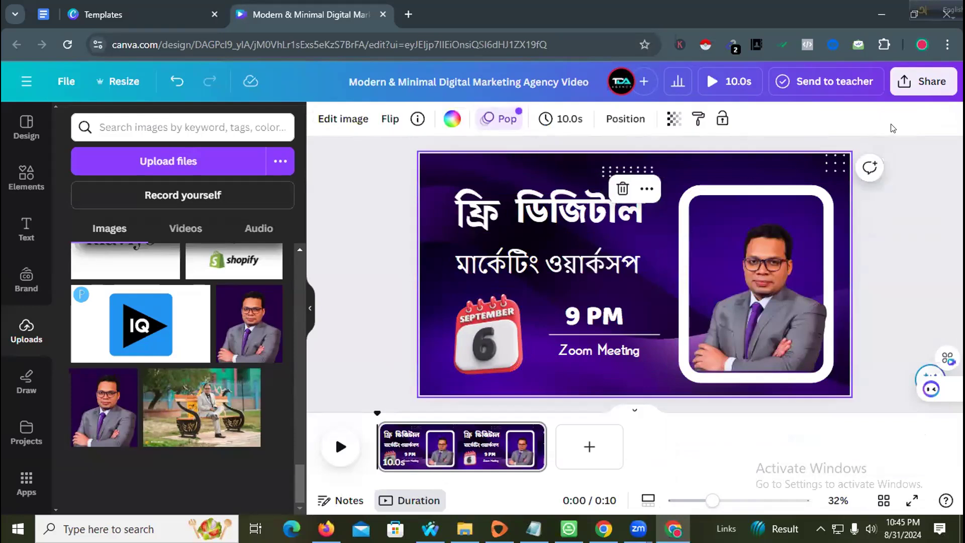
- Download the cover as a PNG image, then close the downloads list and the design tab
{"action": "left_click", "coordinate": [918, 86]}
{"action": "left_click", "coordinate": [738, 455]}
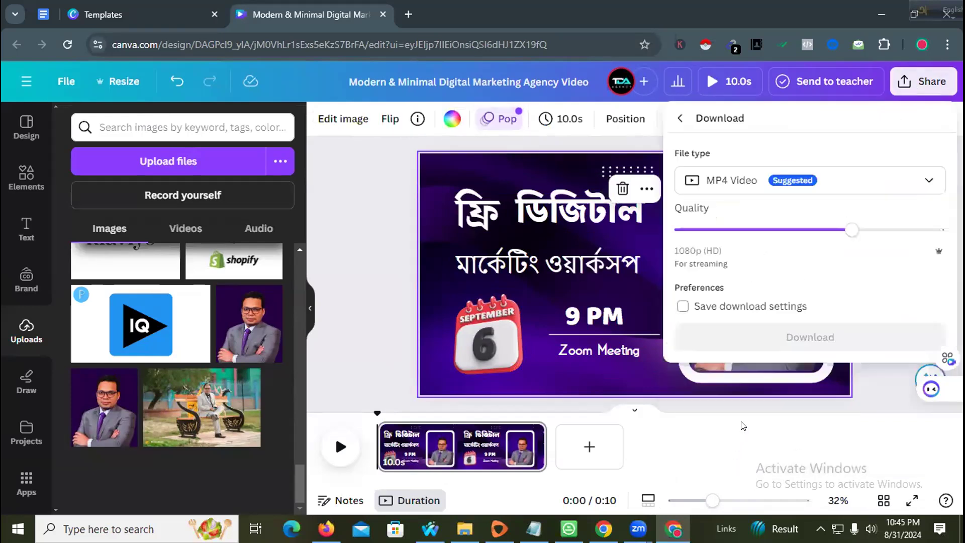
{"action": "left_click", "coordinate": [771, 181]}
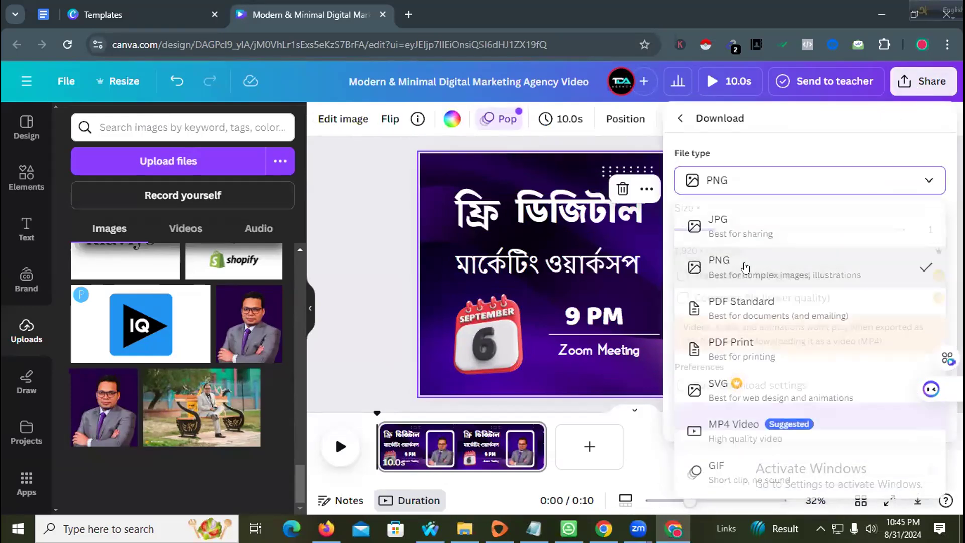
{"action": "left_click", "coordinate": [745, 263]}
{"action": "left_click", "coordinate": [801, 415]}
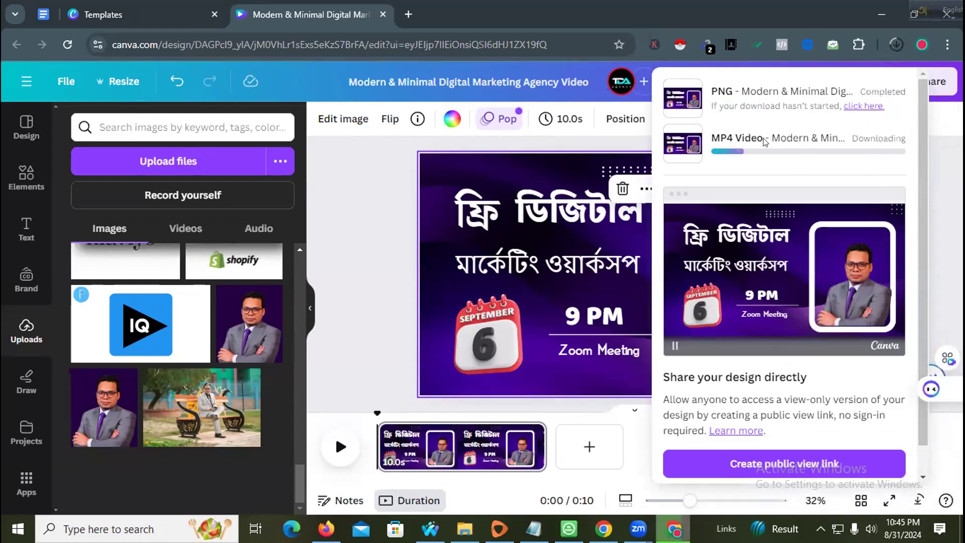
{"action": "left_click", "coordinate": [359, 237]}
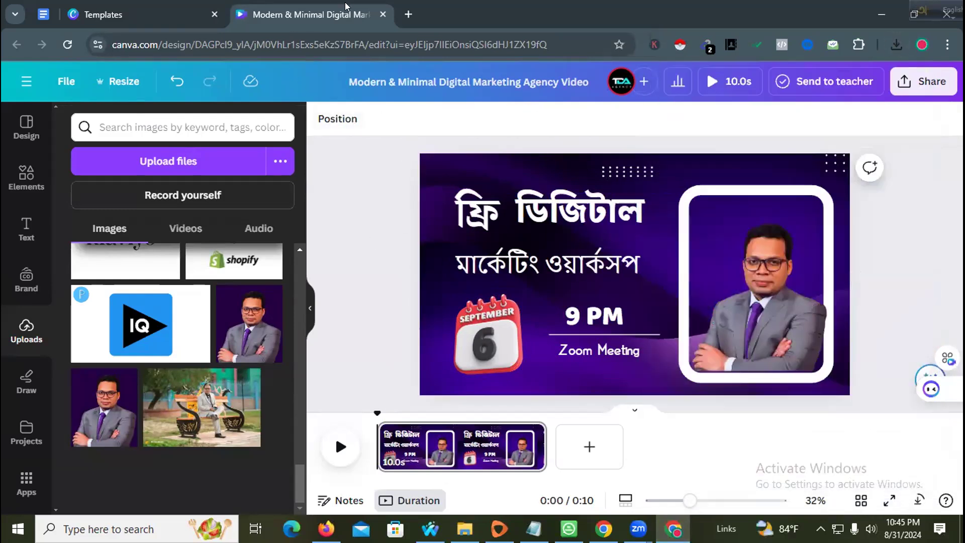
{"action": "left_click", "coordinate": [382, 15]}
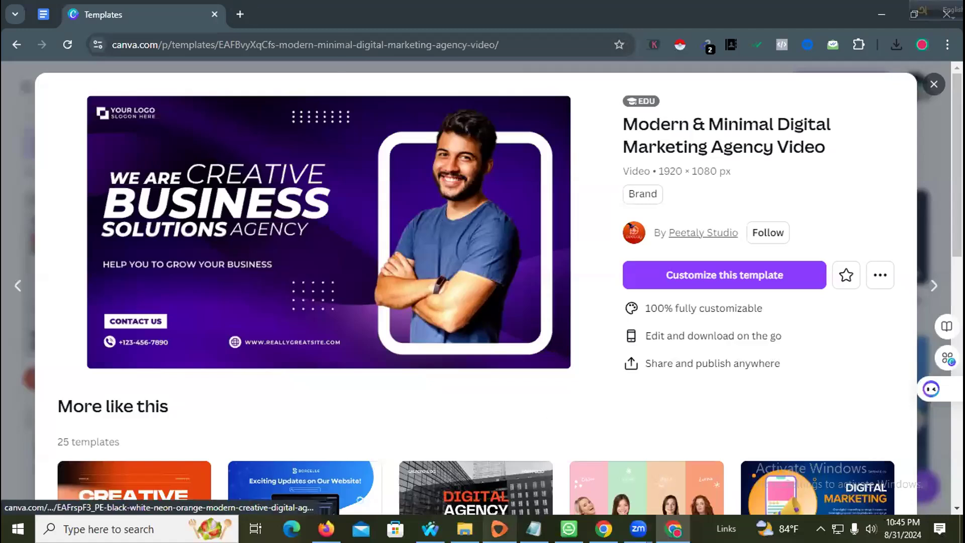
- Return to Facebook, close the pricing tab and start creating a new event
{"action": "left_click", "coordinate": [326, 529]}
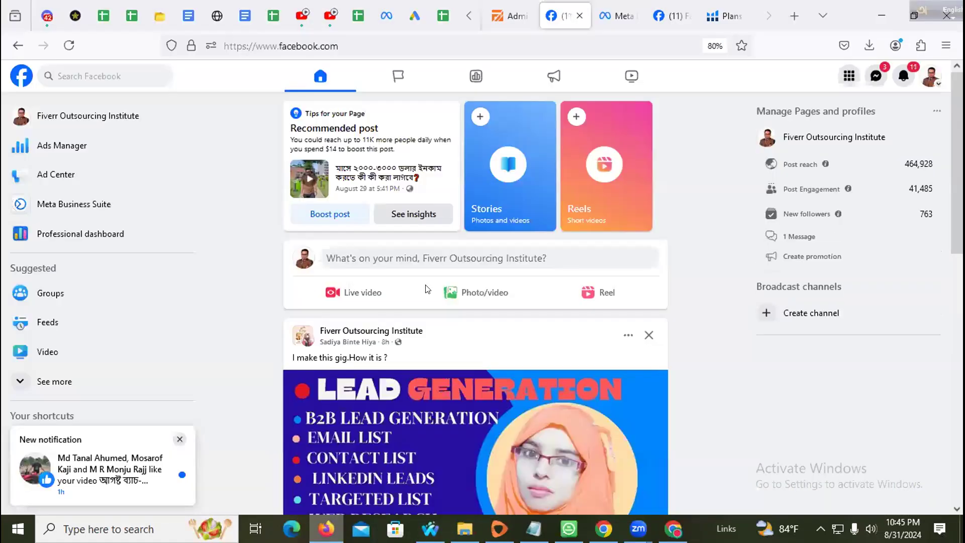
{"action": "left_click", "coordinate": [672, 10]}
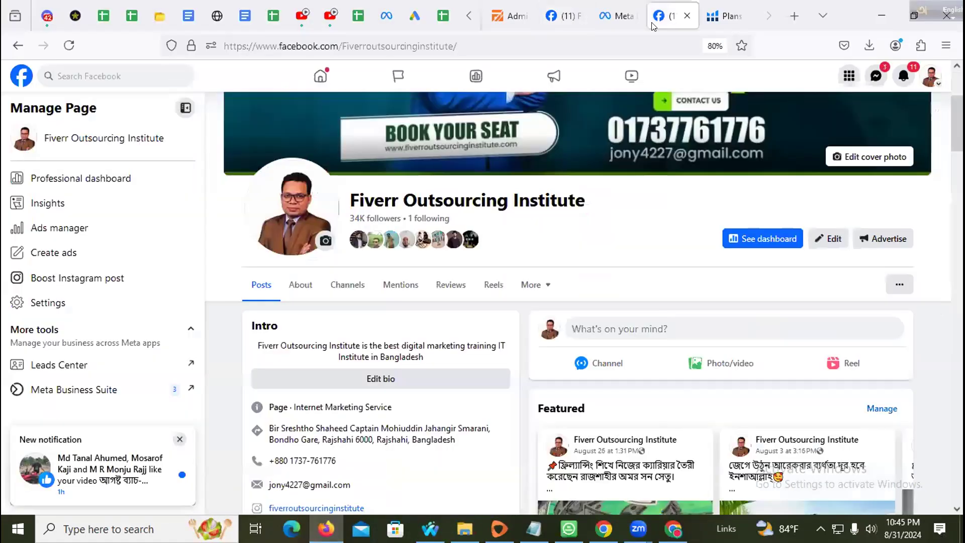
{"action": "left_click", "coordinate": [717, 16]}
{"action": "left_click", "coordinate": [740, 16]}
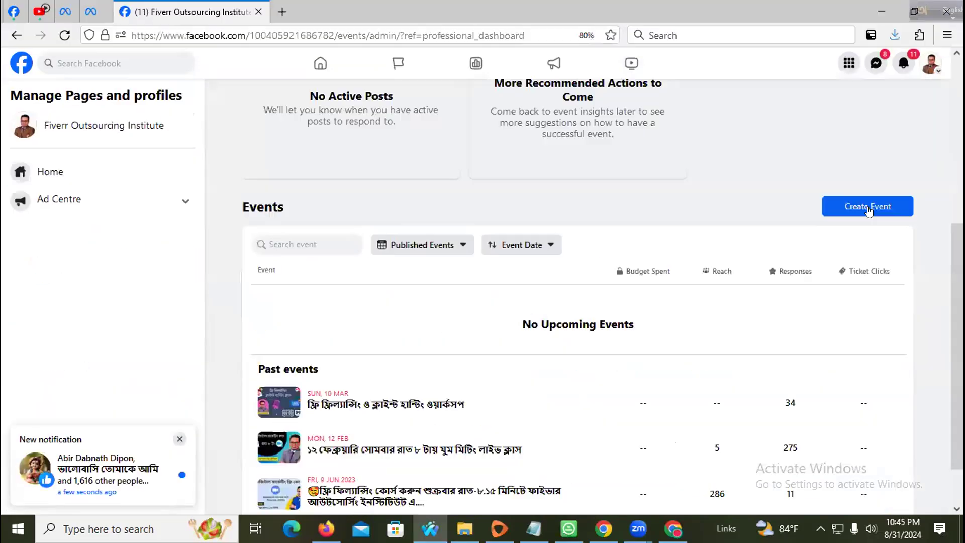
{"action": "left_click", "coordinate": [868, 207]}
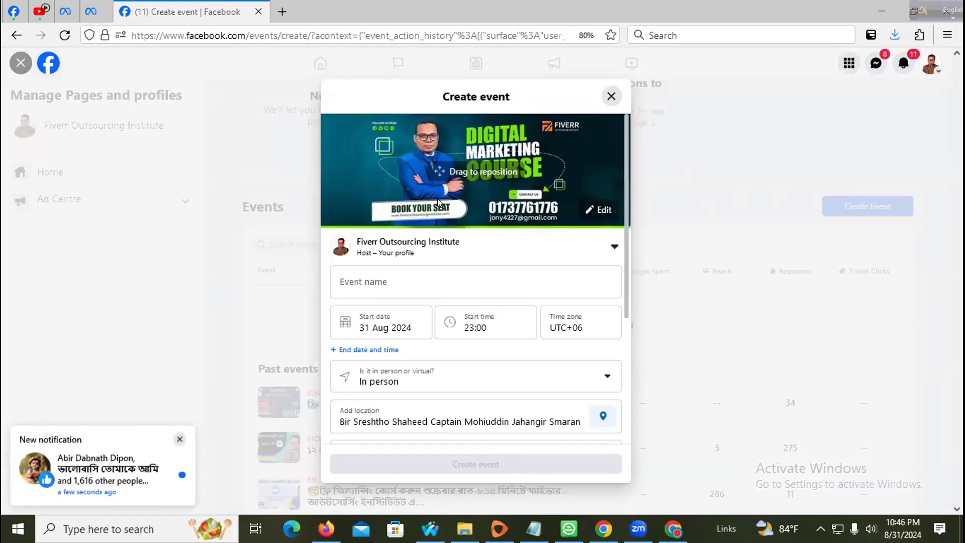
{"action": "scroll", "coordinate": [484, 207], "scroll_direction": "down", "scroll_amount": 2}
{"action": "scroll", "coordinate": [561, 209], "scroll_direction": "up", "scroll_amount": 2}
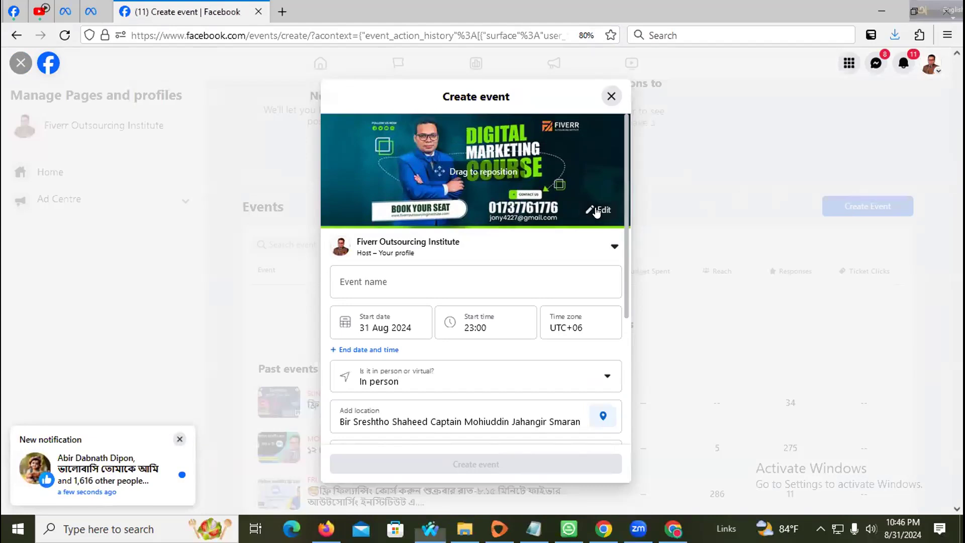
- Upload the workshop image as the event cover, shifted lower to show its title, then open a new tab
{"action": "left_click", "coordinate": [598, 210]}
{"action": "left_click", "coordinate": [563, 235]}
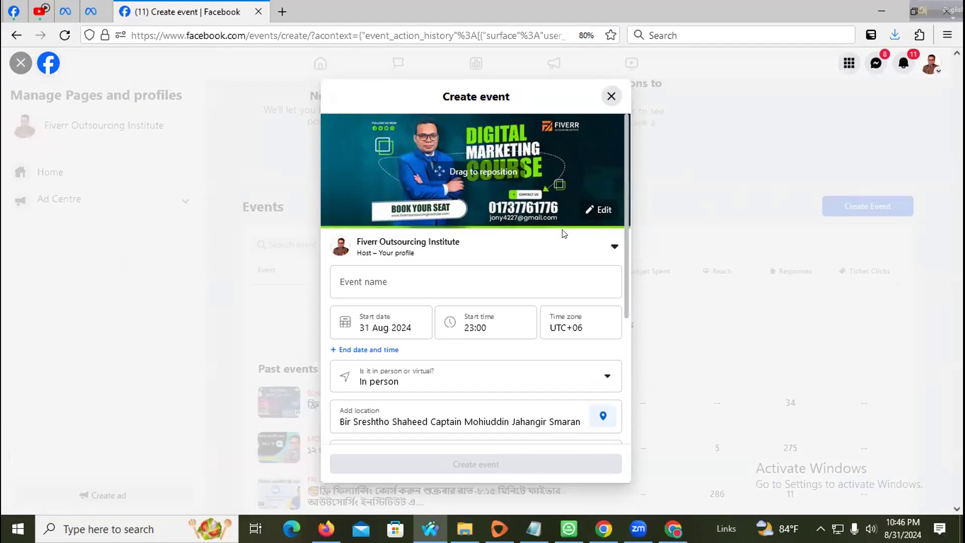
{"action": "left_click", "coordinate": [191, 154]}
{"action": "left_click", "coordinate": [700, 317]}
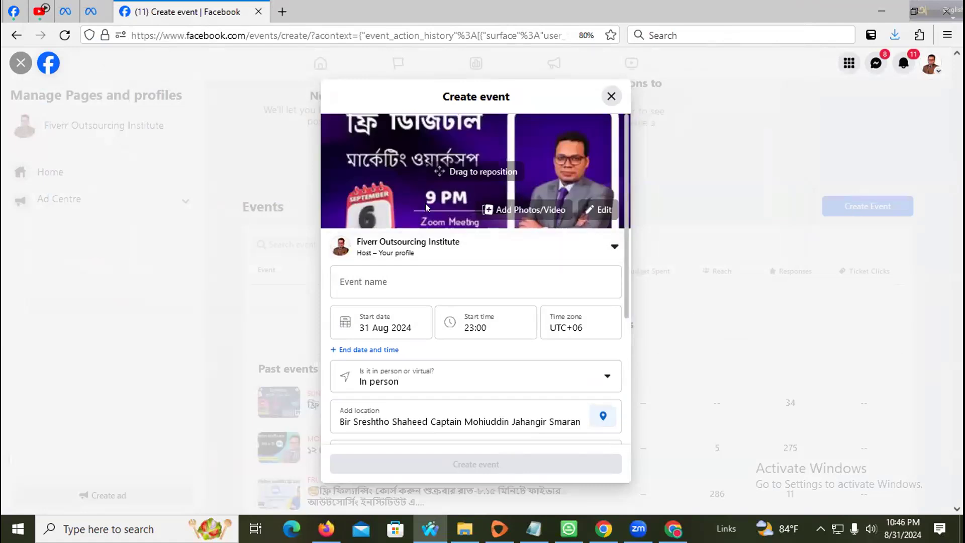
{"action": "left_click_drag", "start_coordinate": [402, 140], "coordinate": [402, 175]}
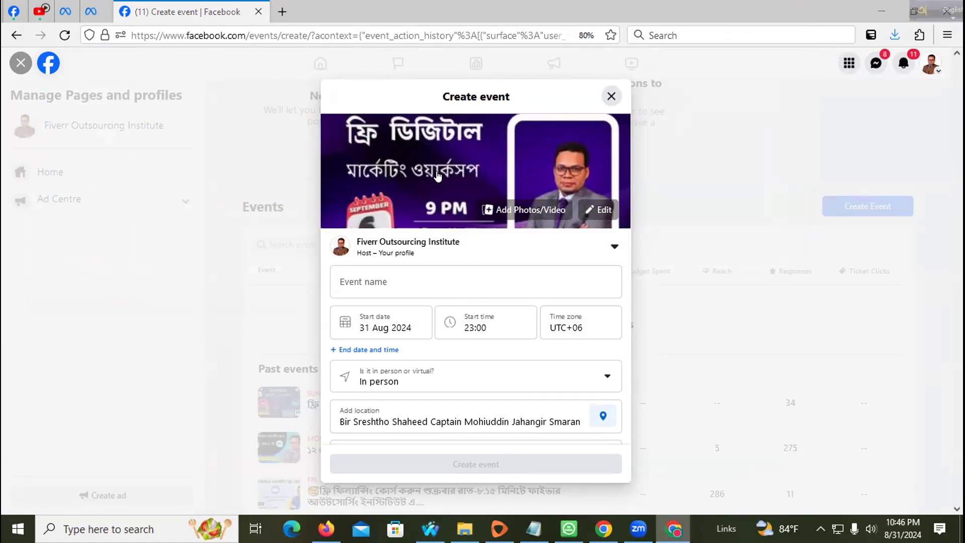
{"action": "left_click", "coordinate": [282, 12]}
{"action": "left_click", "coordinate": [291, 36]}
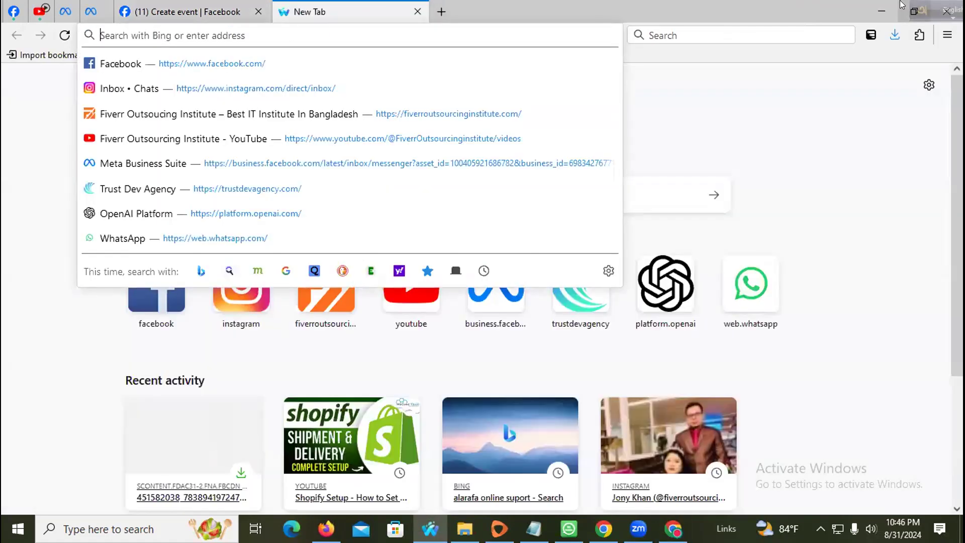
- Search Bing for 'Facebook Event Size' and select the recommended 1920 x 1005 pixels
{"action": "type", "text": "Facebook Ev en"}
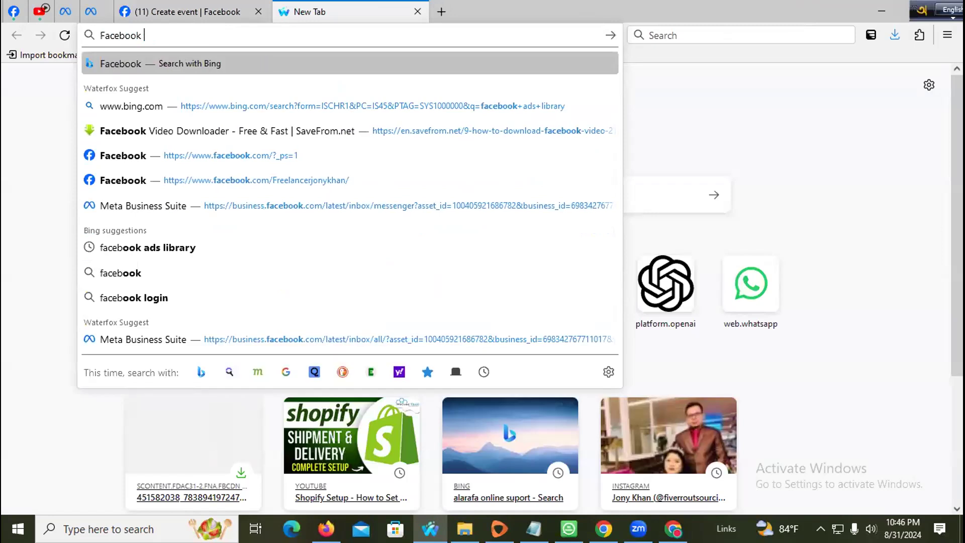
{"action": "key", "text": "BackSpace"}
{"action": "key", "text": "BackSpace"}
{"action": "key", "text": "BackSpace"}
{"action": "type", "text": "ent Size"}
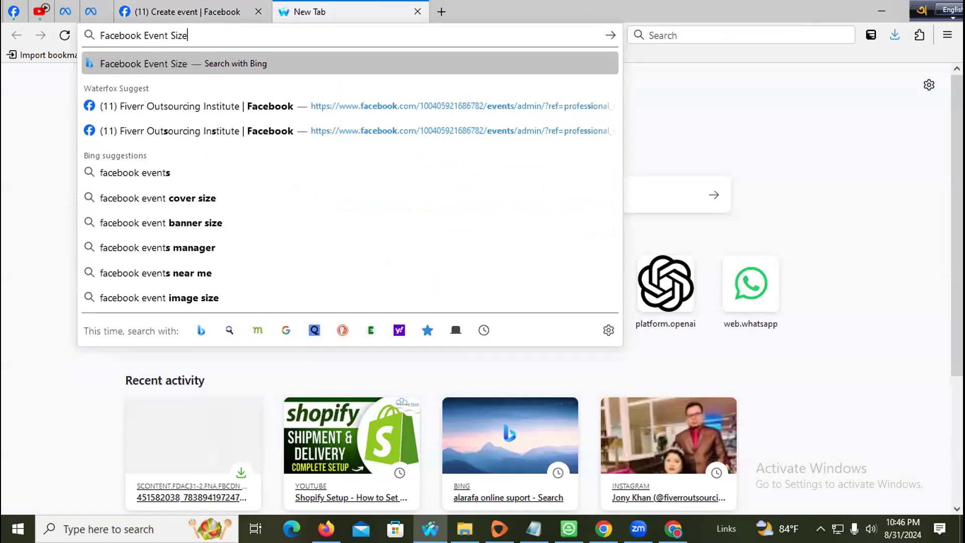
{"action": "key", "text": "Return"}
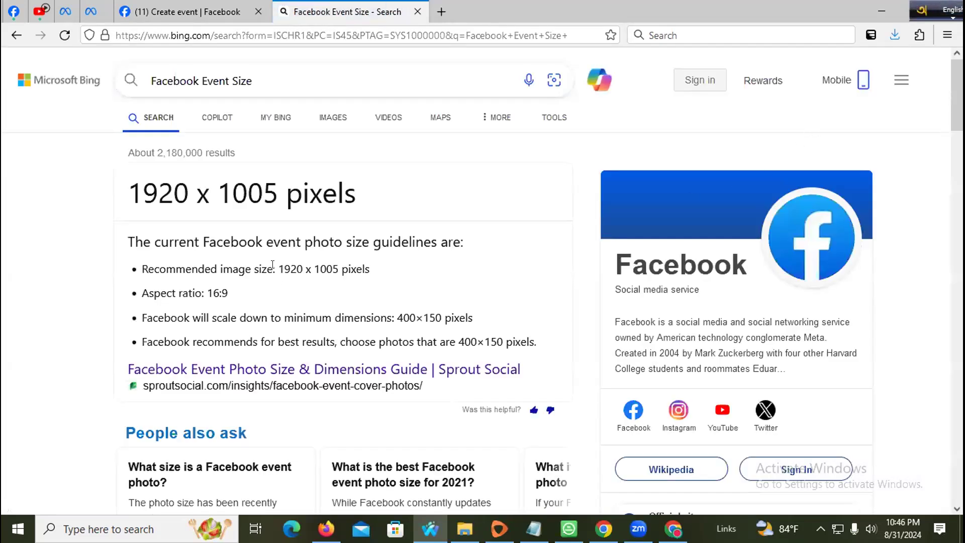
{"action": "left_click_drag", "start_coordinate": [279, 269], "coordinate": [356, 267]}
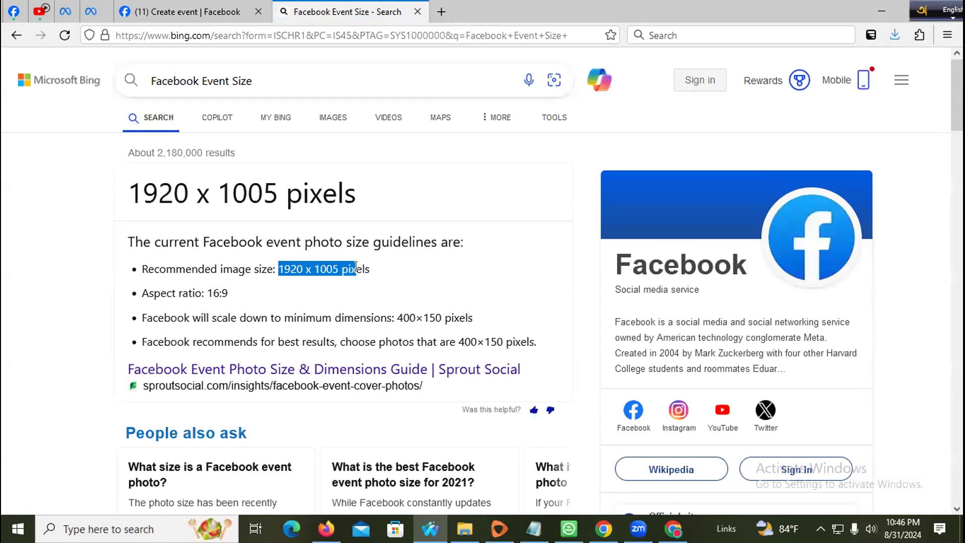
{"action": "right_click", "coordinate": [306, 269]}
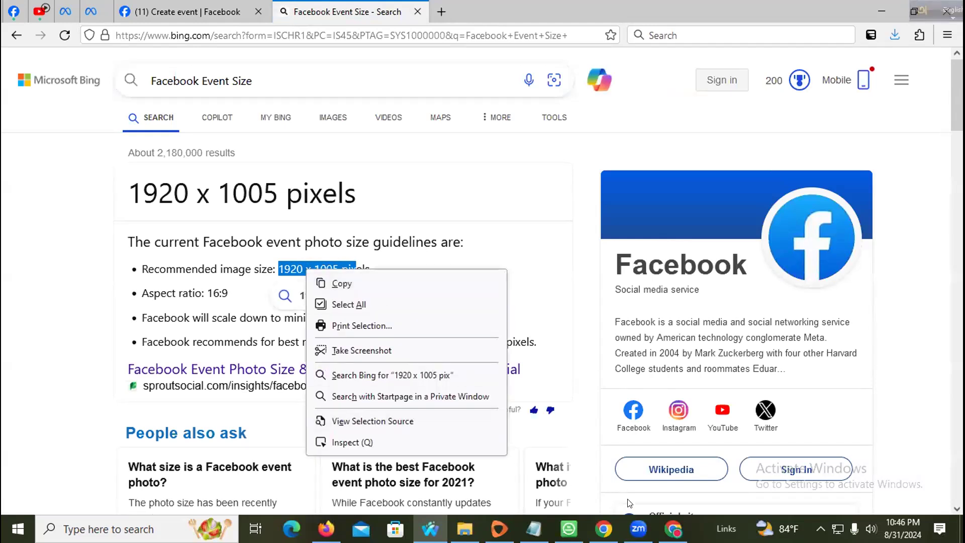
{"action": "left_click", "coordinate": [674, 528]}
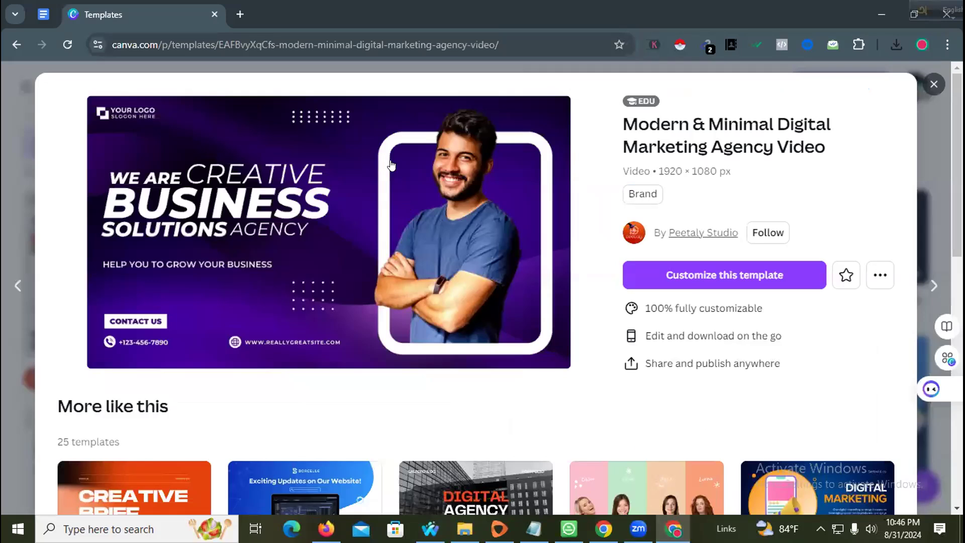
- Open the White and Orange Modern Digital Marketing Agency cover in a new tab and bring up Resize
{"action": "left_click", "coordinate": [936, 84]}
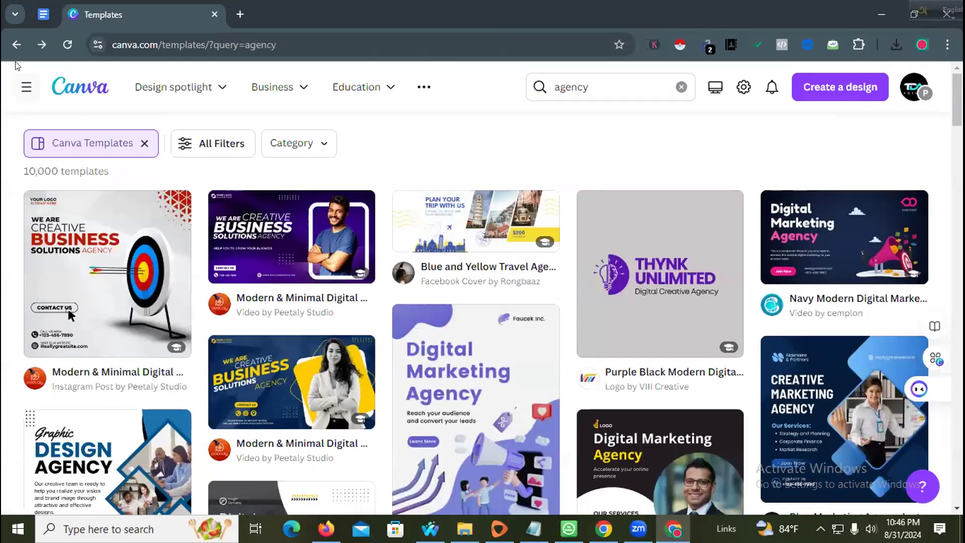
{"action": "left_click", "coordinate": [17, 46]}
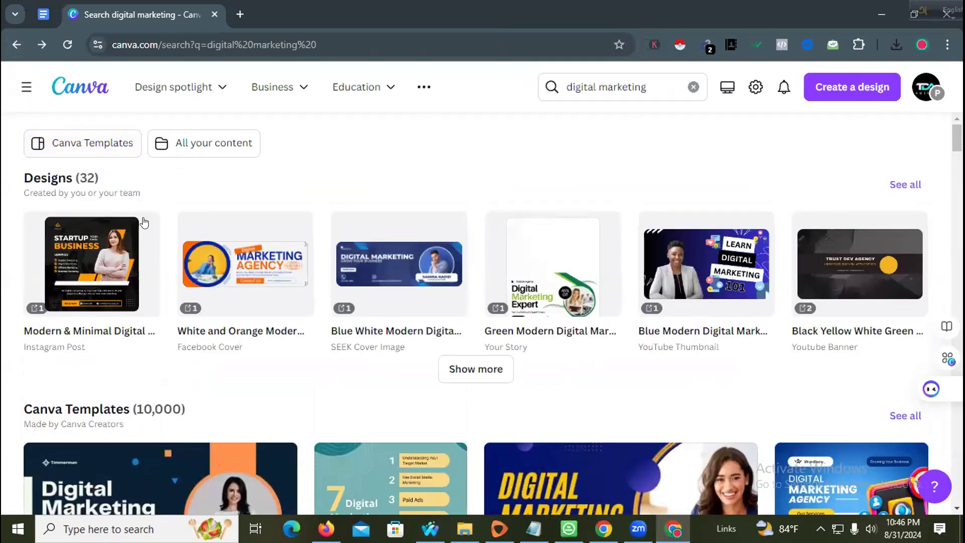
{"action": "middle_click", "coordinate": [236, 254]}
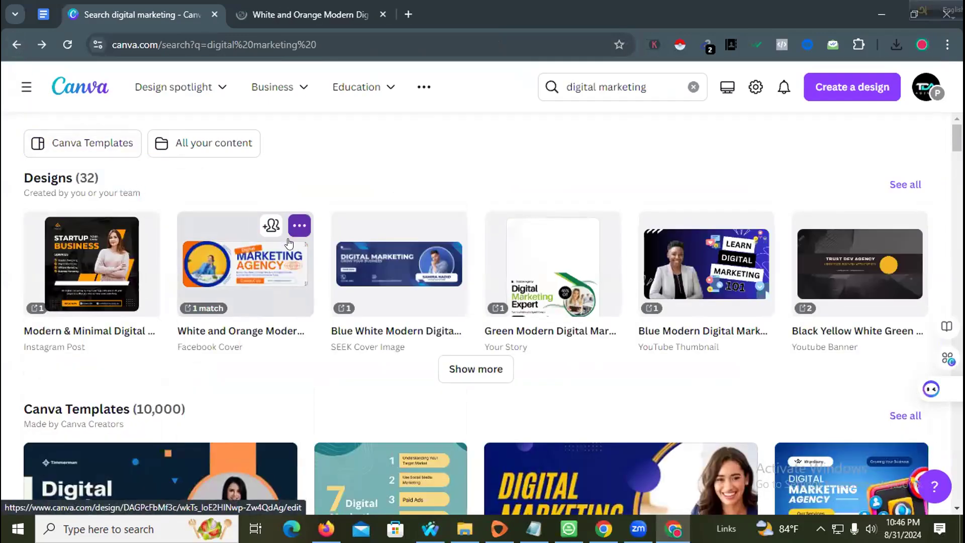
{"action": "left_click", "coordinate": [280, 11]}
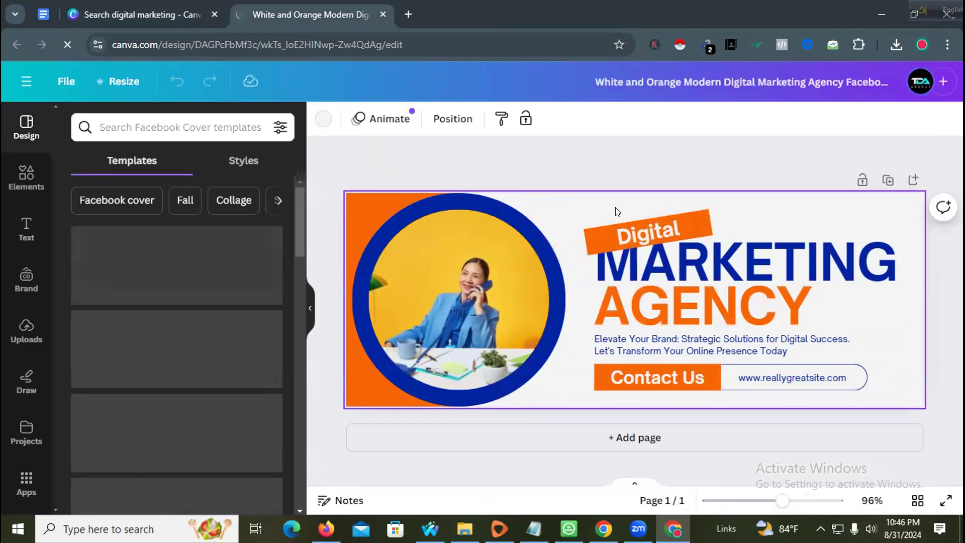
{"action": "left_click", "coordinate": [121, 83]}
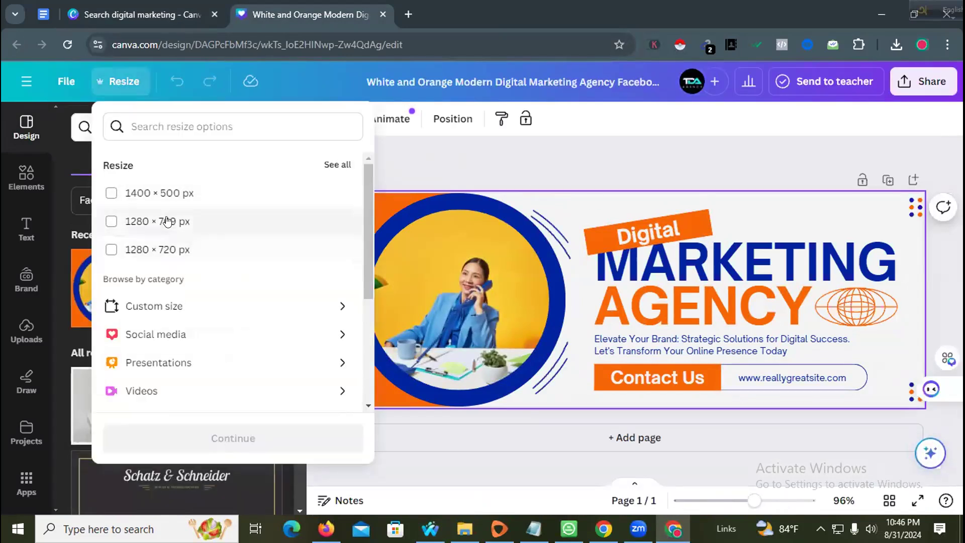
- Resize this design itself to a custom 1920 × 1005 px
{"action": "left_click", "coordinate": [169, 306]}
{"action": "left_click", "coordinate": [159, 214]}
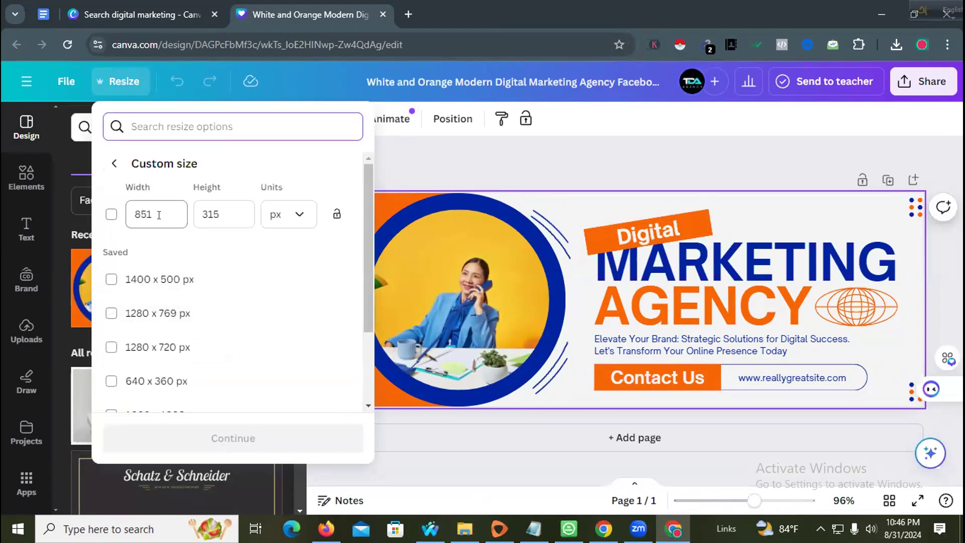
{"action": "type", "text": "1920"}
{"action": "left_click", "coordinate": [214, 210]}
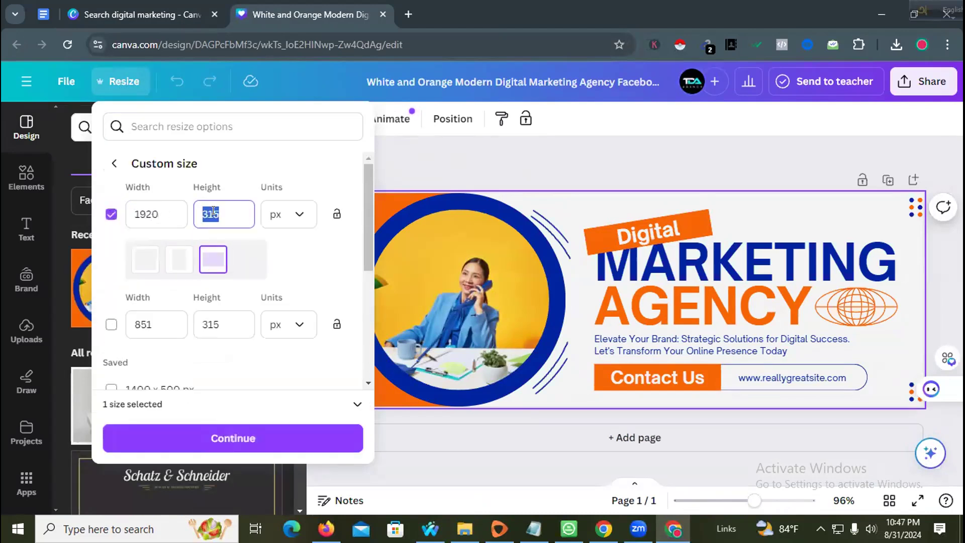
{"action": "type", "text": "1"}
{"action": "left_click", "coordinate": [230, 434]}
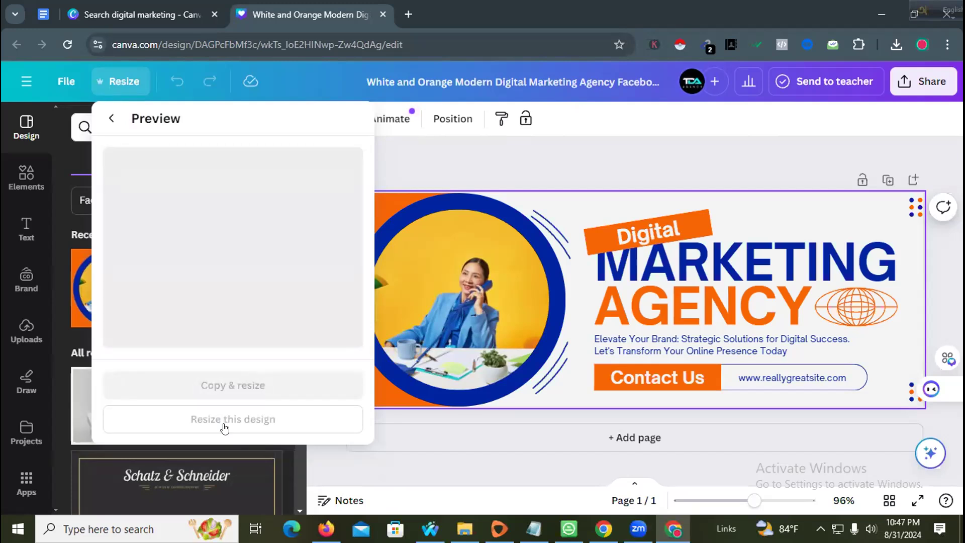
{"action": "left_click", "coordinate": [225, 420]}
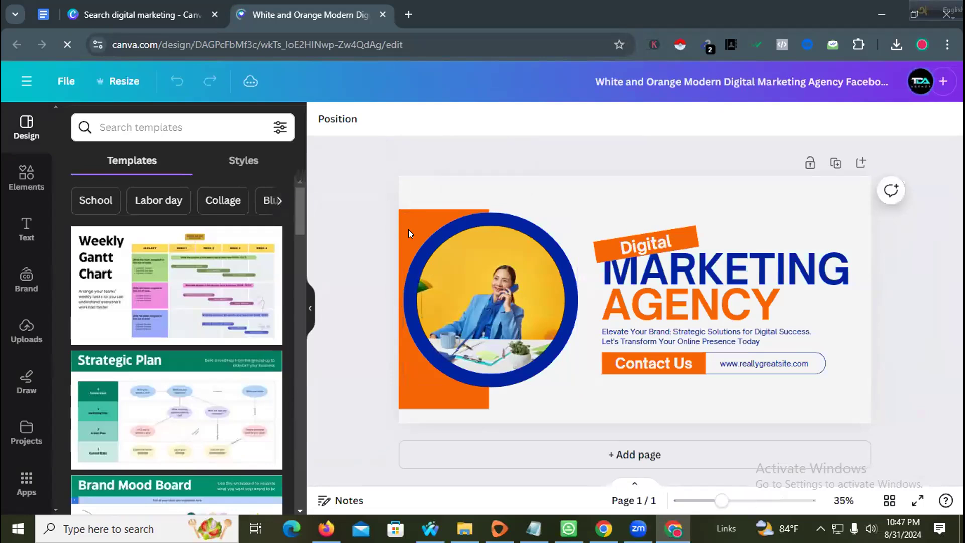
- Stretch the left orange rectangle from the page top to the page bottom
{"action": "left_click", "coordinate": [400, 229]}
{"action": "left_click_drag", "start_coordinate": [421, 204], "coordinate": [424, 172]}
{"action": "left_click_drag", "start_coordinate": [425, 405], "coordinate": [425, 424]}
{"action": "left_click", "coordinate": [335, 351]}
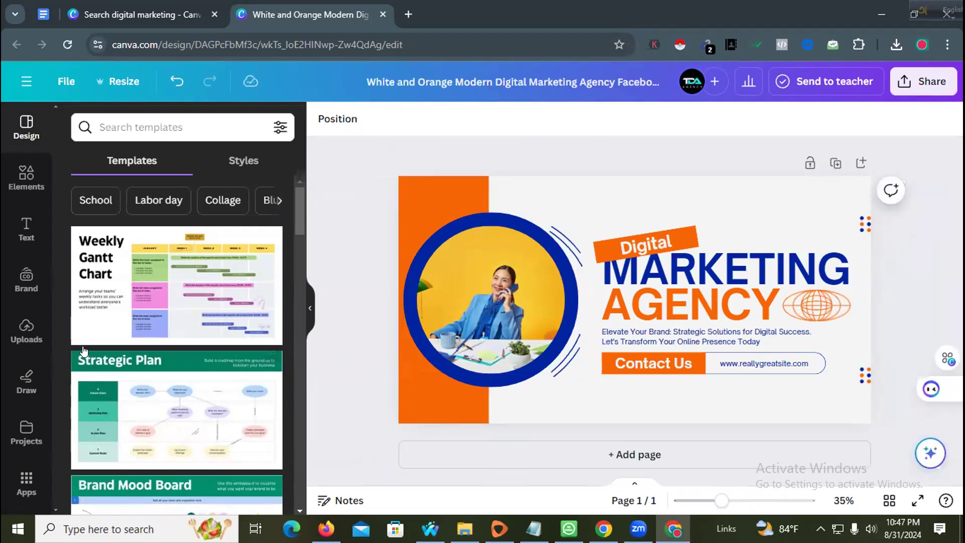
- Drag the uploaded presenter portrait into the circular frame, replacing the stock woman
{"action": "left_click", "coordinate": [26, 331]}
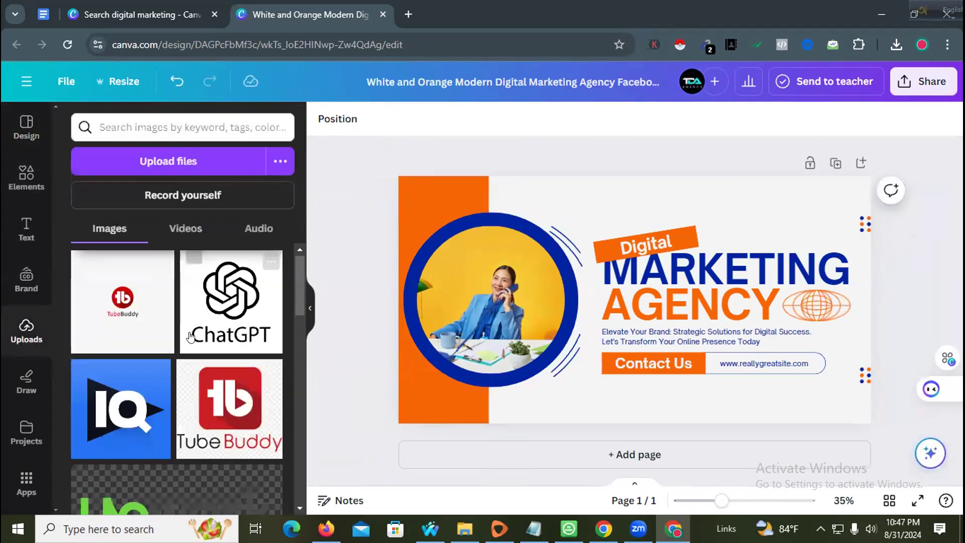
{"action": "scroll", "coordinate": [190, 337], "scroll_direction": "down", "scroll_amount": 5}
{"action": "left_click_drag", "start_coordinate": [97, 384], "coordinate": [483, 302]}
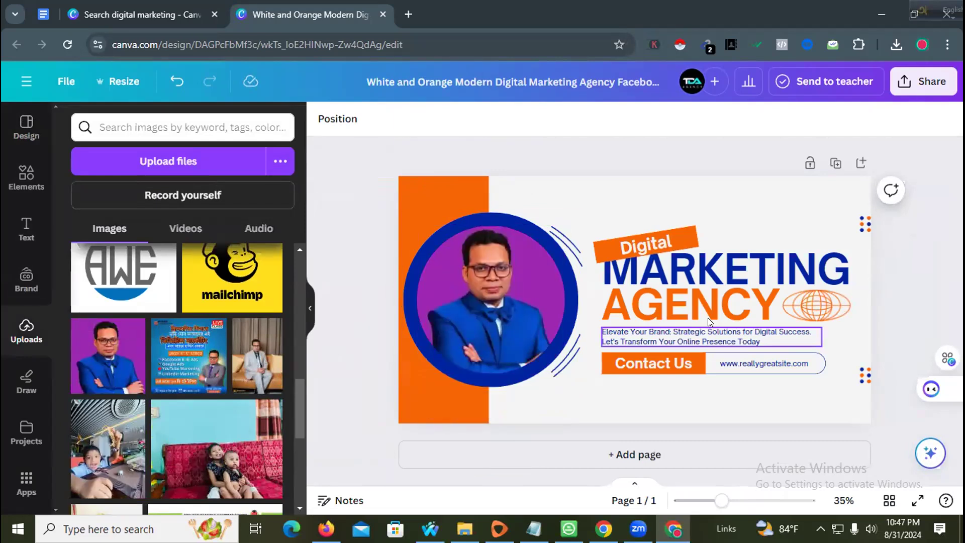
- Put the AGENCY headline into text editing and switch the keyboard to Bangla
{"action": "left_click", "coordinate": [659, 313]}
{"action": "left_click", "coordinate": [659, 312]}
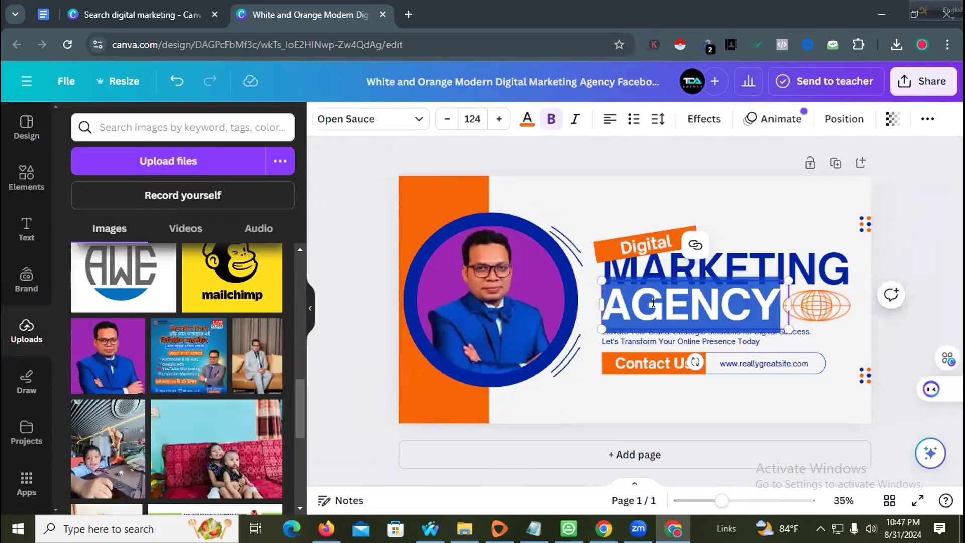
{"action": "left_click_drag", "start_coordinate": [923, 12], "coordinate": [901, 7]}
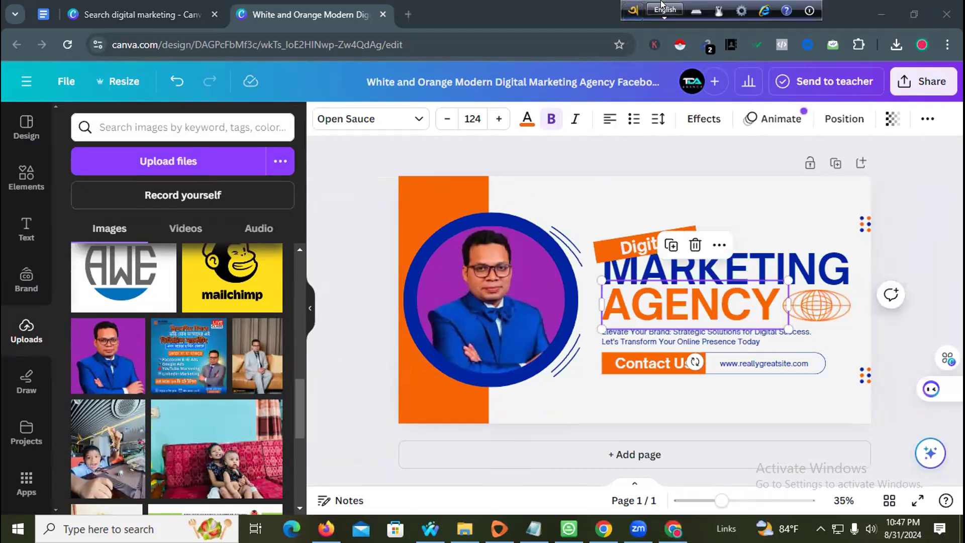
- Replace AGENCY with the Bengali heading ফ্রি সেমিনার at font size 96
{"action": "double_click", "coordinate": [697, 304]}
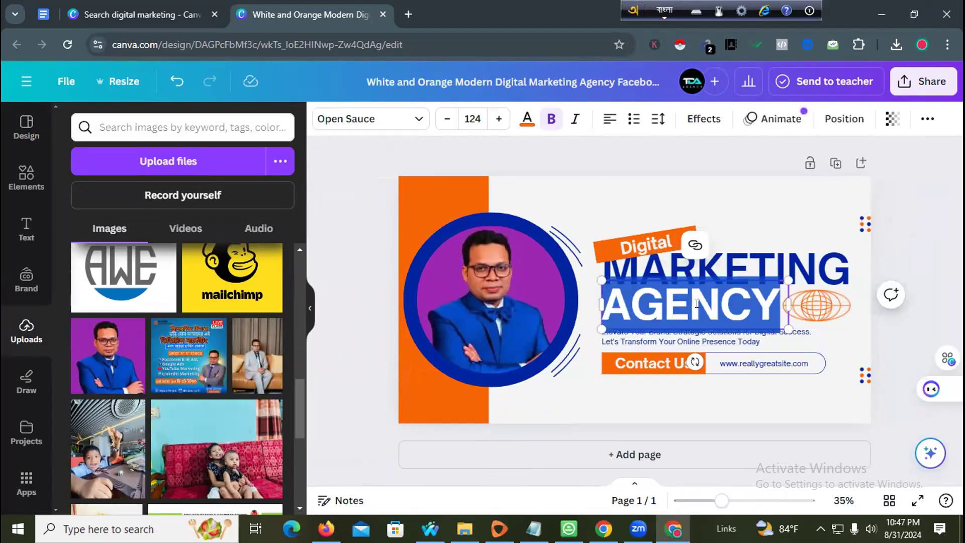
{"action": "type", "text": "Fri"}
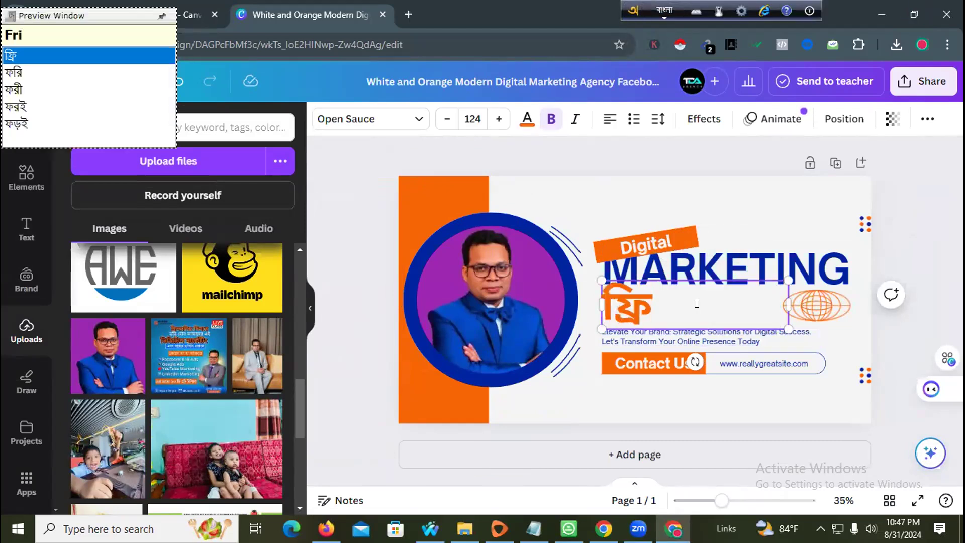
{"action": "type", "text": " semina"}
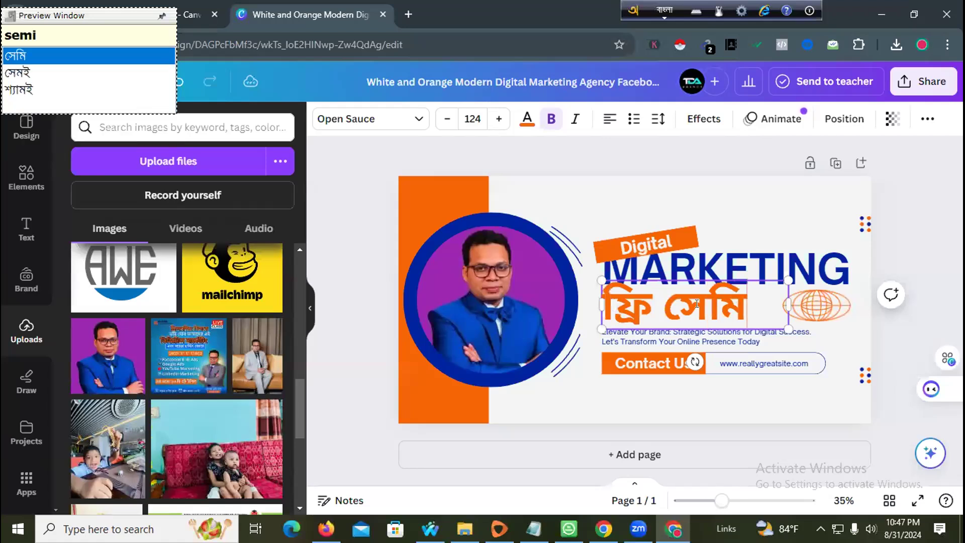
{"action": "type", "text": "r"}
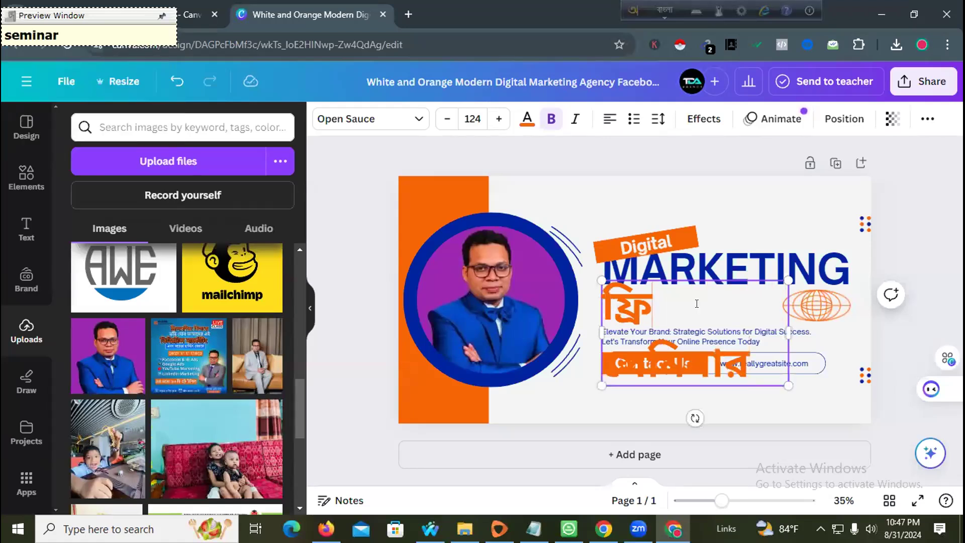
{"action": "key", "text": "ctrl+a"}
{"action": "left_click", "coordinate": [467, 118]}
{"action": "scroll", "coordinate": [474, 346], "scroll_direction": "down", "scroll_amount": 8}
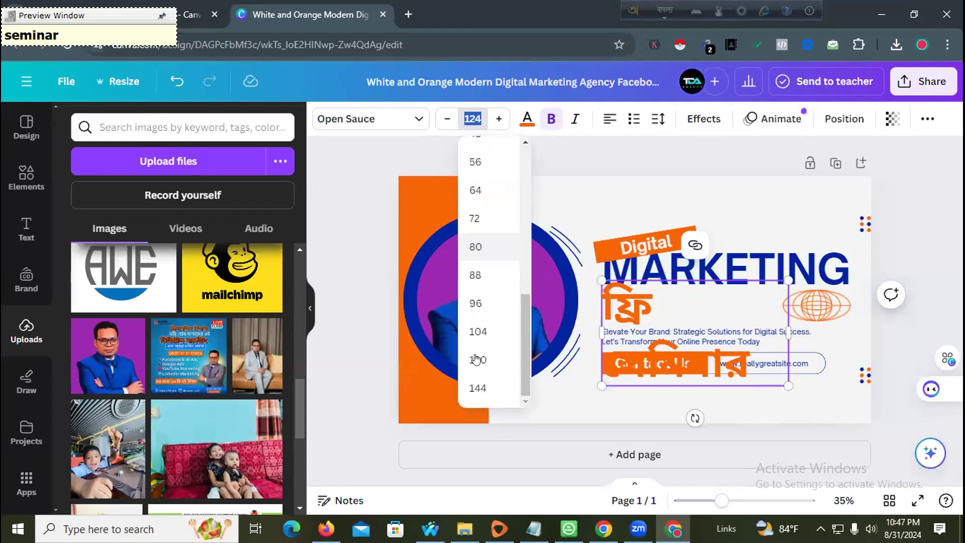
{"action": "left_click", "coordinate": [478, 301]}
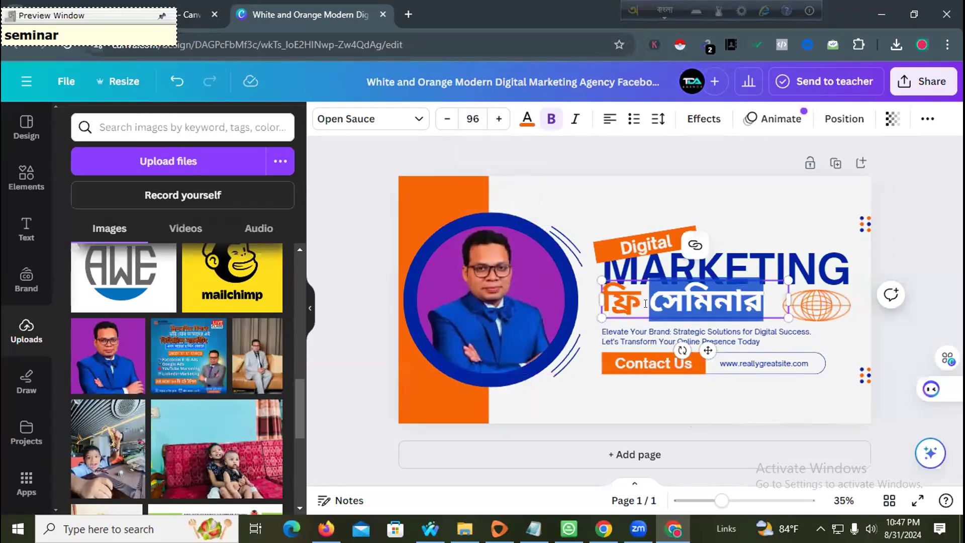
- Set the heading in Myriad Bengali and move it just beneath MARKETING
{"action": "left_click", "coordinate": [370, 118]}
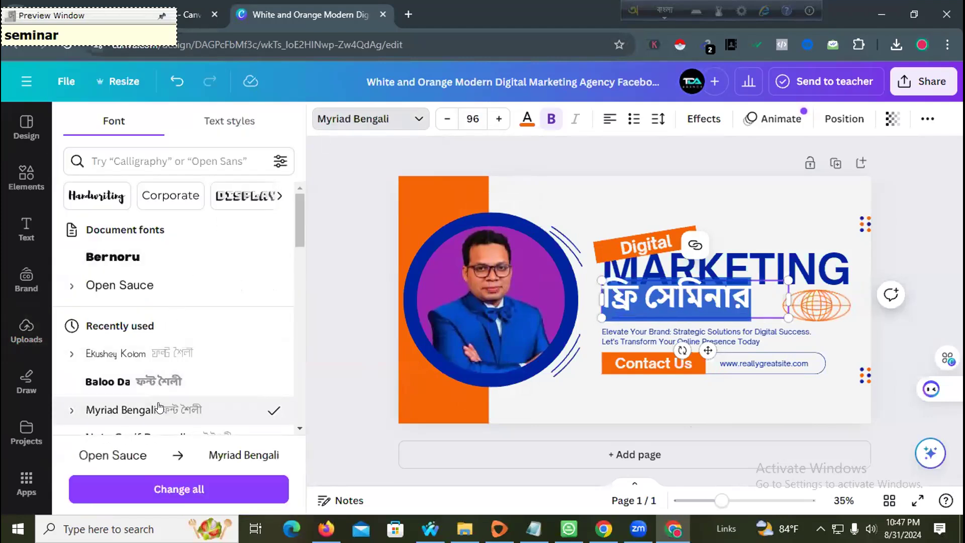
{"action": "left_click", "coordinate": [347, 307]}
{"action": "left_click_drag", "start_coordinate": [716, 293], "coordinate": [720, 299]}
{"action": "left_click", "coordinate": [681, 327]}
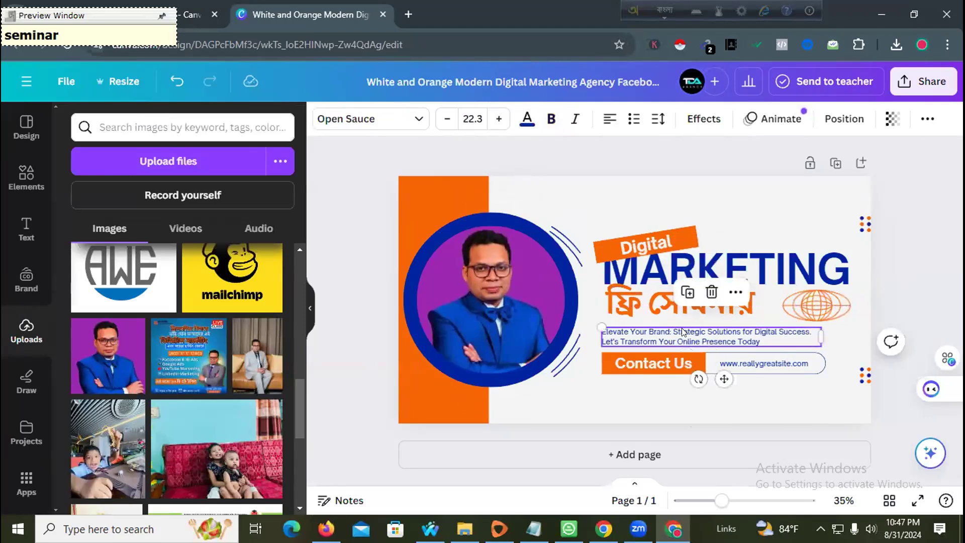
{"action": "left_click", "coordinate": [681, 327]}
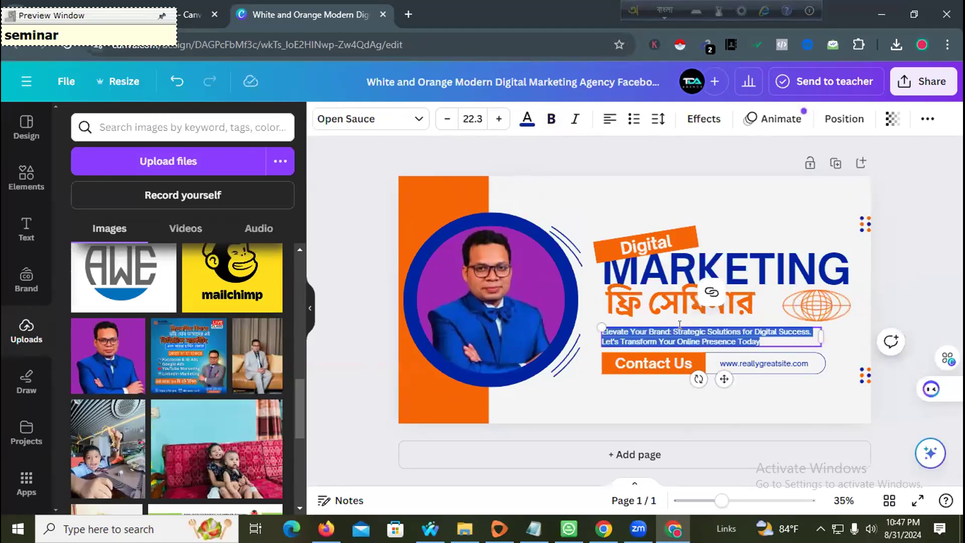
- Delete the Elevate Your Brand tagline and reposition the globe graphic and Bengali heading
{"action": "key", "text": "BackSpace"}
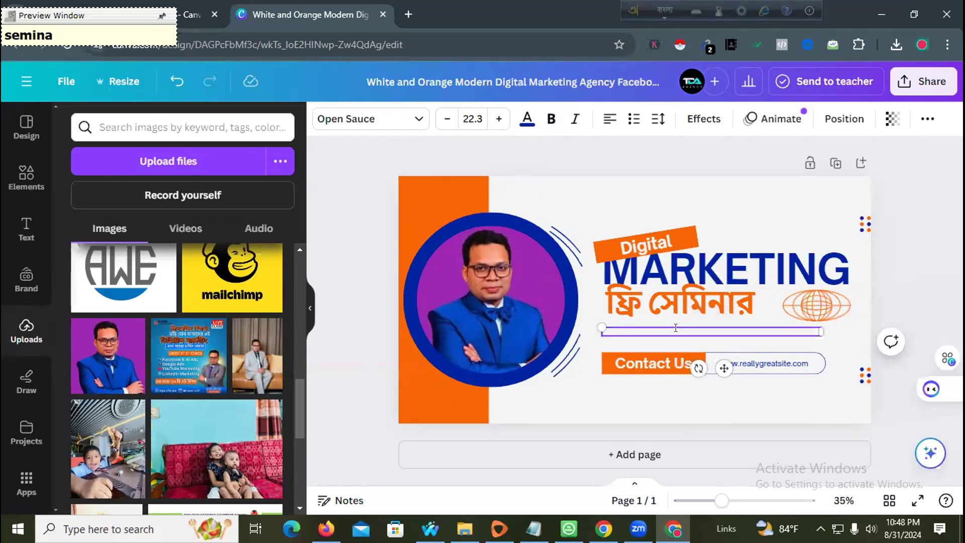
{"action": "left_click", "coordinate": [850, 345]}
{"action": "left_click_drag", "start_coordinate": [815, 309], "coordinate": [815, 319]}
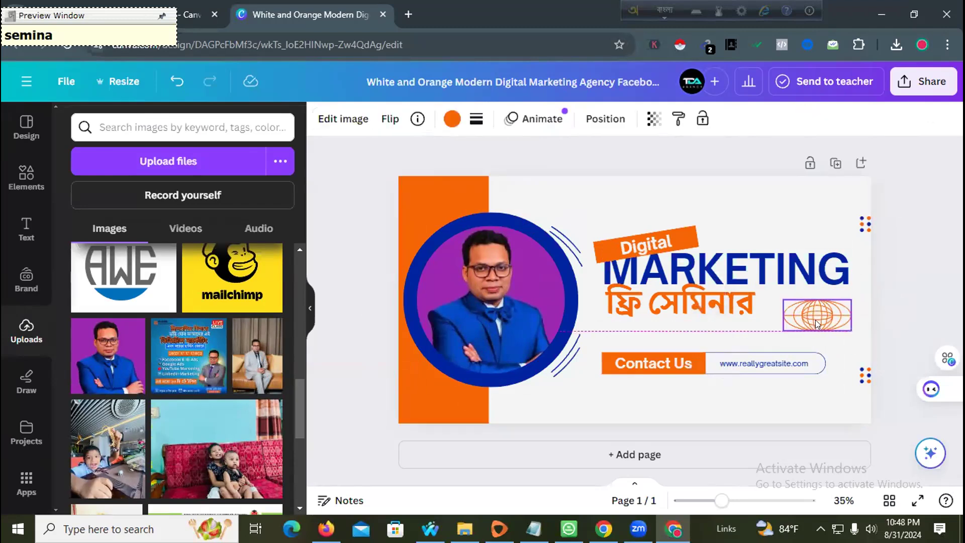
{"action": "left_click", "coordinate": [721, 304]}
{"action": "left_click_drag", "start_coordinate": [721, 304], "coordinate": [737, 311]}
- Replace the Contact Us label with a new 'Zoom Meeting' subheading on the orange bar
{"action": "left_click", "coordinate": [627, 356]}
{"action": "double_click", "coordinate": [627, 356]}
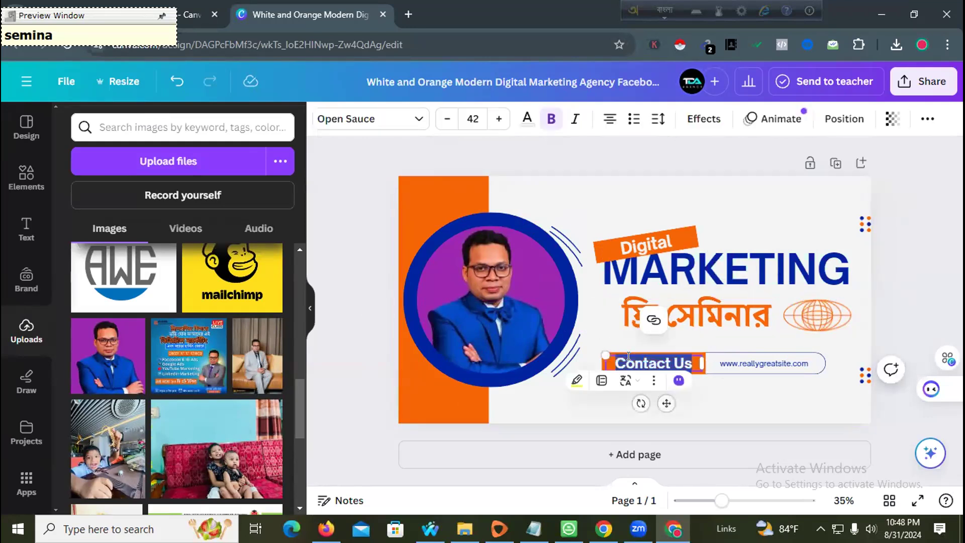
{"action": "type", "text": "অ্যা"}
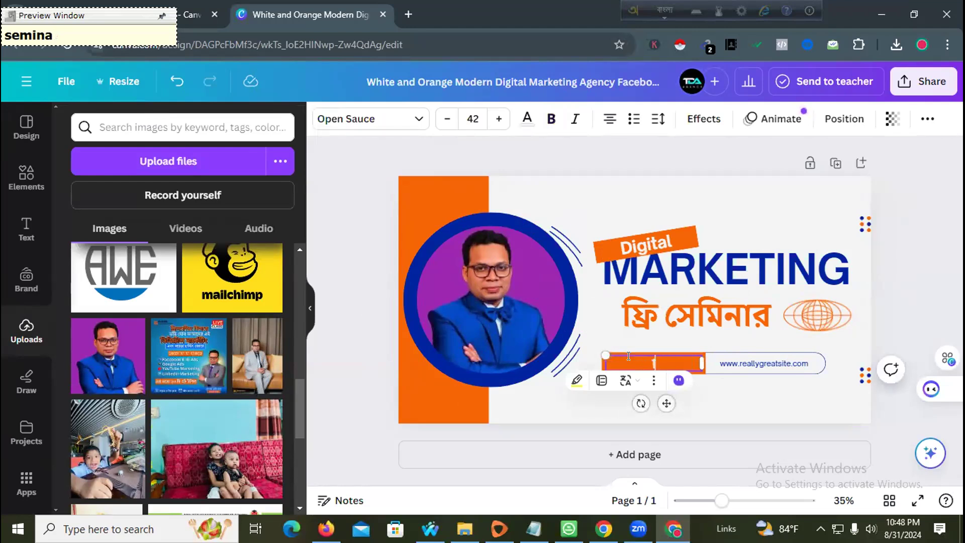
{"action": "left_click", "coordinate": [665, 10]}
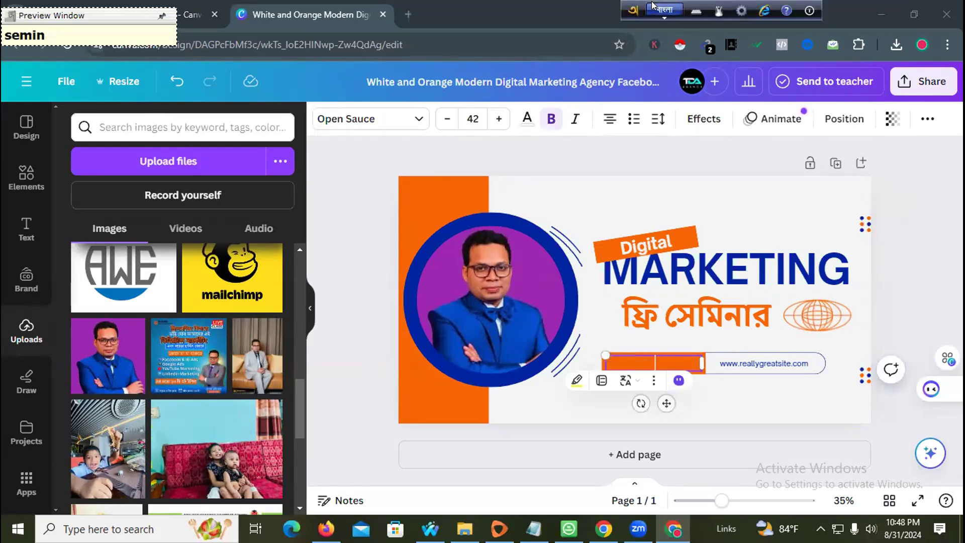
{"action": "left_click", "coordinate": [692, 359]}
{"action": "left_click", "coordinate": [24, 232]}
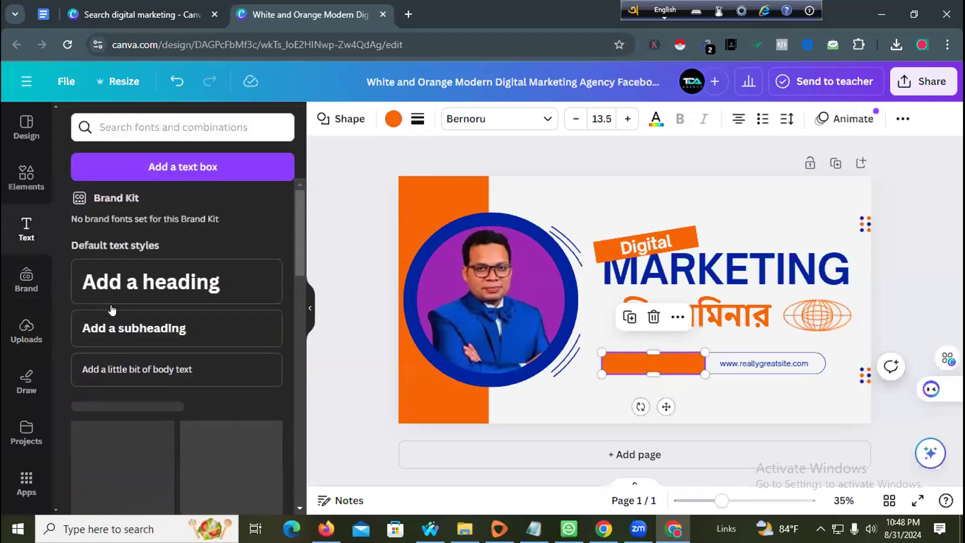
{"action": "left_click_drag", "start_coordinate": [157, 332], "coordinate": [656, 357]}
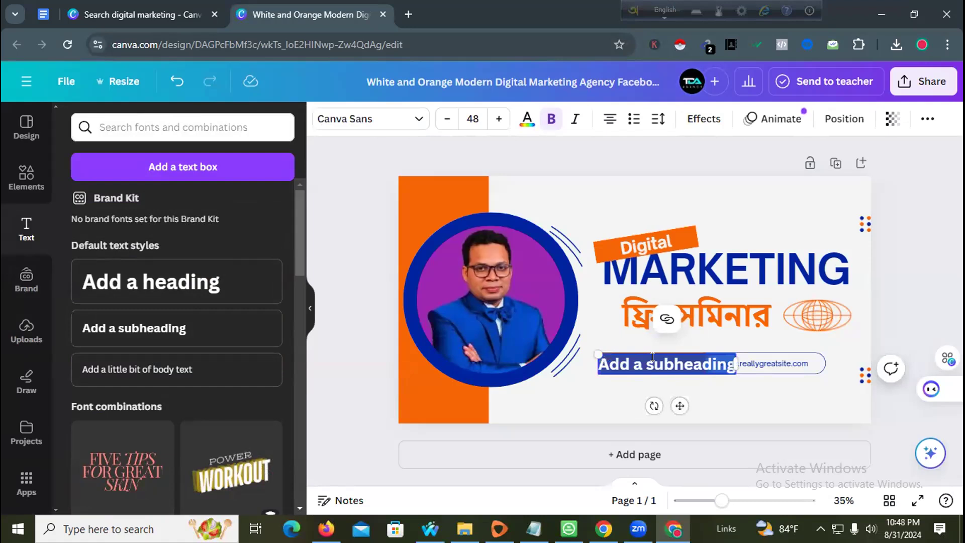
{"action": "type", "text": "Zoom Meeting"}
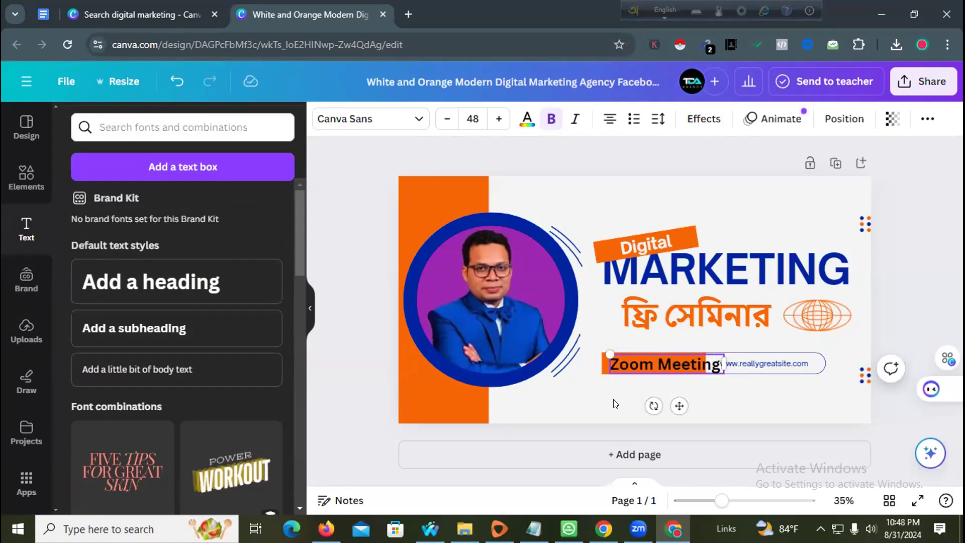
{"action": "left_click", "coordinate": [614, 399]}
- Stretch the orange bar to fit Zoom Meeting and delete the website address text
{"action": "left_click", "coordinate": [752, 366]}
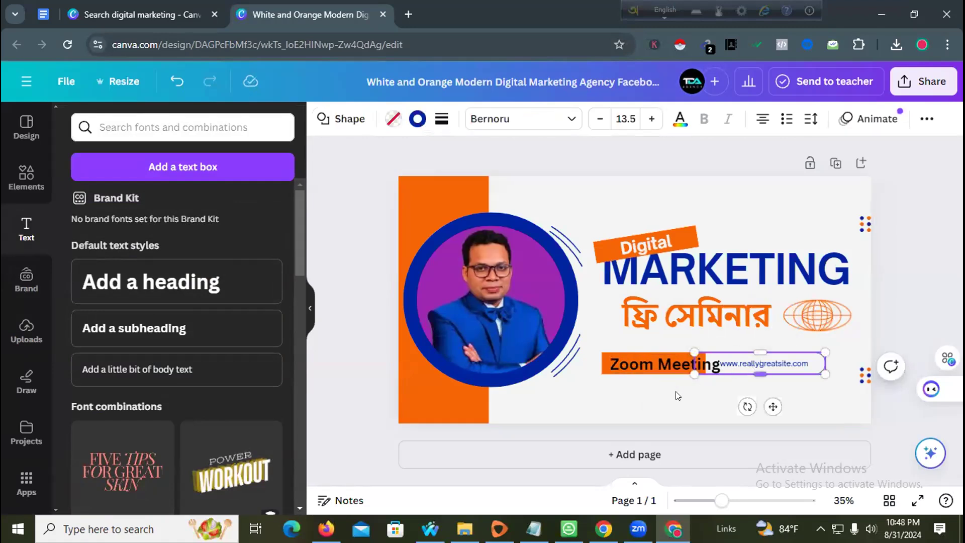
{"action": "left_click", "coordinate": [648, 381]}
{"action": "left_click", "coordinate": [683, 355]}
{"action": "left_click_drag", "start_coordinate": [701, 356], "coordinate": [739, 356]}
{"action": "left_click", "coordinate": [797, 364]}
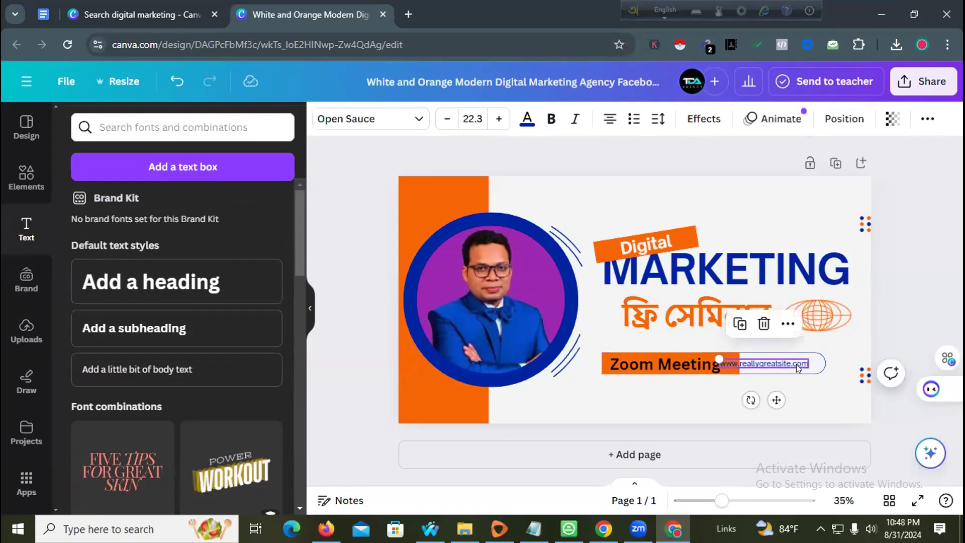
{"action": "key", "text": "Delete"}
- Delete the empty rounded outline and centre the Zoom Meeting text and bar under the heading
{"action": "left_click", "coordinate": [685, 409]}
{"action": "left_click", "coordinate": [651, 360]}
{"action": "left_click_drag", "start_coordinate": [651, 360], "coordinate": [695, 359]}
{"action": "left_click_drag", "start_coordinate": [625, 363], "coordinate": [646, 359]}
{"action": "left_click", "coordinate": [628, 371]}
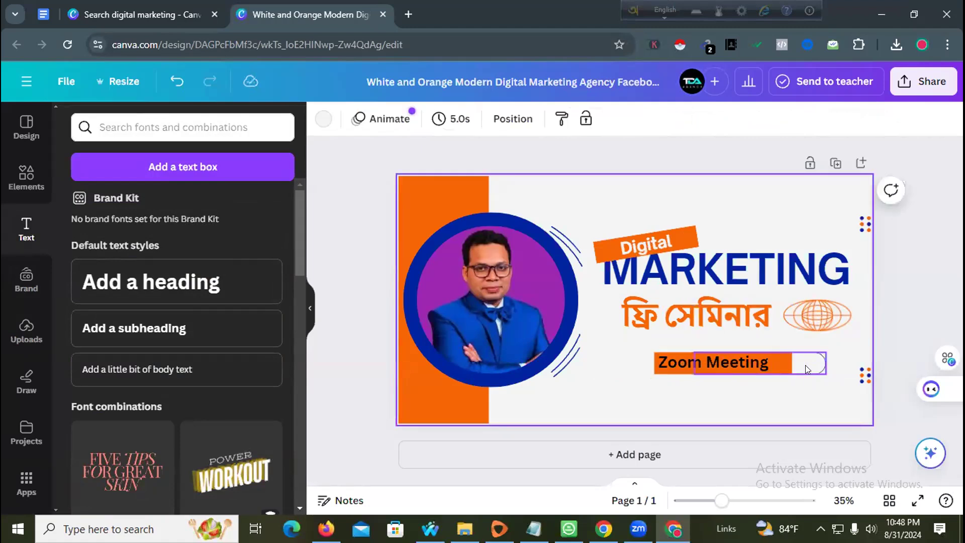
{"action": "left_click", "coordinate": [807, 366]}
{"action": "key", "text": "Delete"}
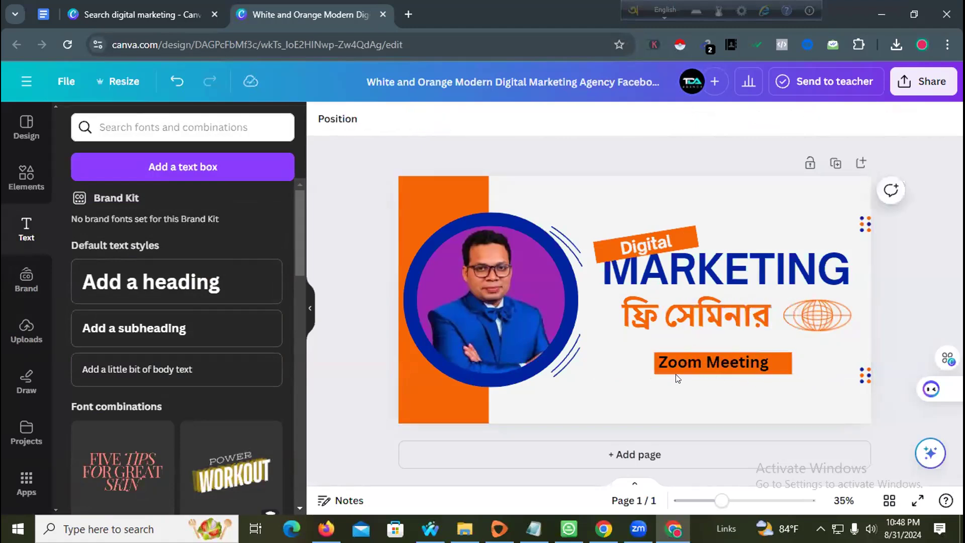
{"action": "left_click", "coordinate": [682, 357]}
{"action": "left_click_drag", "start_coordinate": [682, 357], "coordinate": [665, 358]}
{"action": "left_click", "coordinate": [721, 380]}
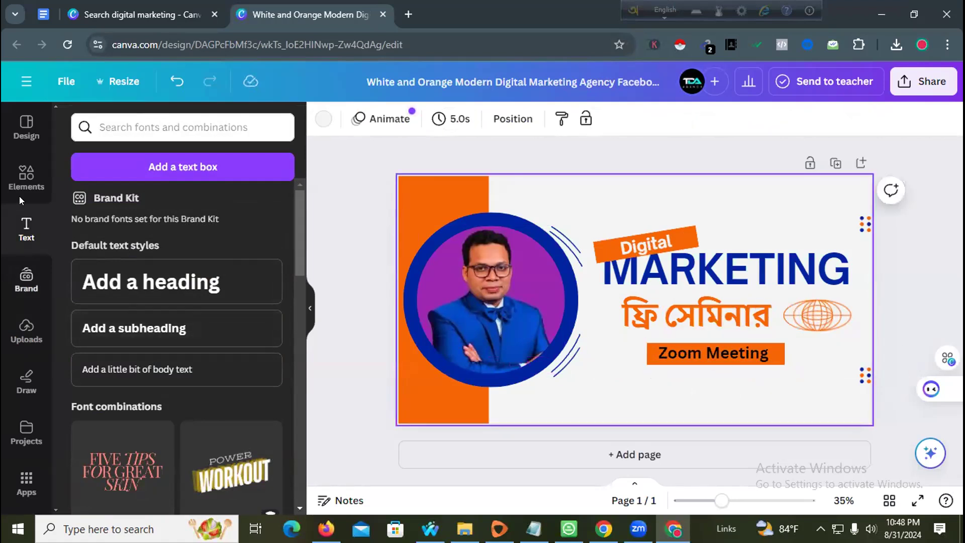
- Search Elements for 'live' and add the red LIVE graphic to the cover
{"action": "left_click", "coordinate": [26, 179]}
{"action": "left_click", "coordinate": [131, 124]}
{"action": "type", "text": "live class"}
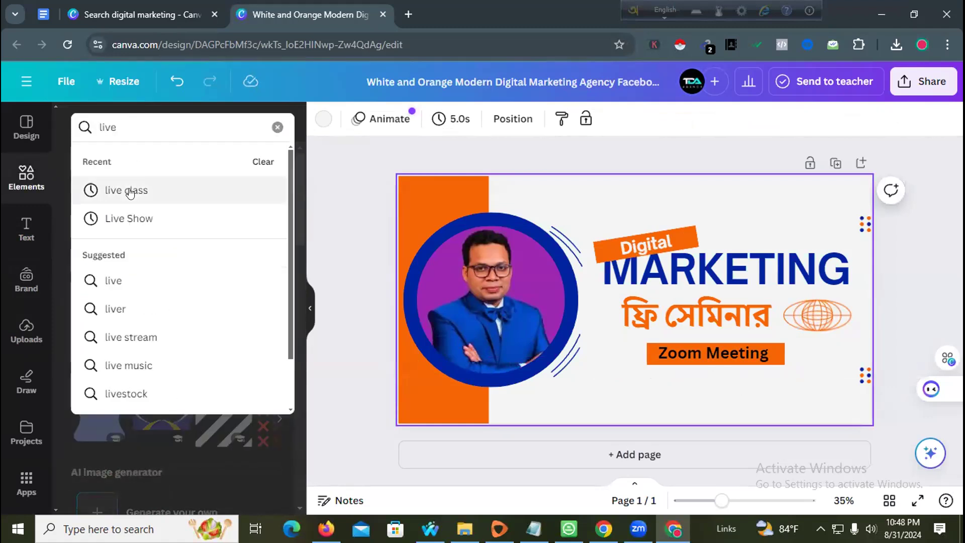
{"action": "left_click", "coordinate": [140, 191]}
{"action": "left_click", "coordinate": [100, 235]}
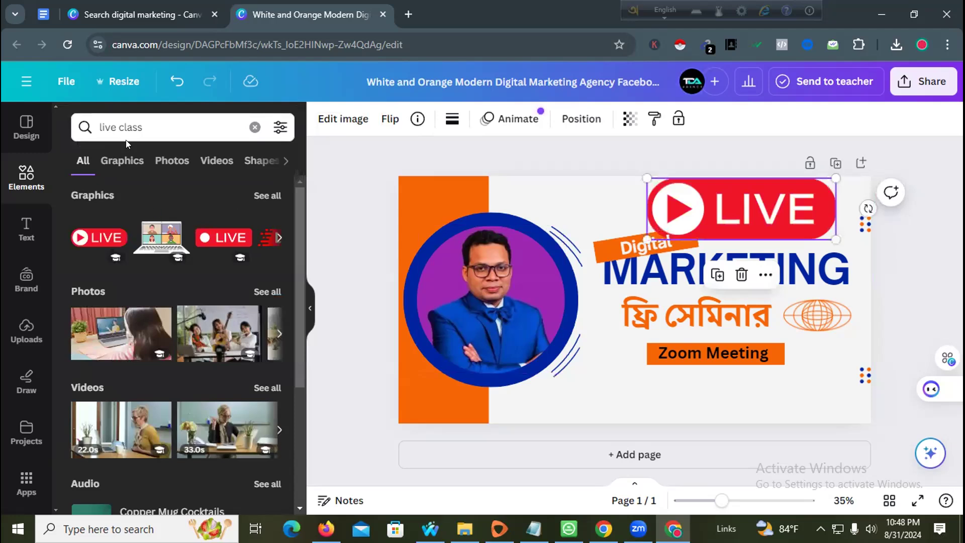
{"action": "left_click", "coordinate": [131, 126]}
{"action": "left_click", "coordinate": [331, 169]}
{"action": "left_click", "coordinate": [280, 238]}
{"action": "left_click", "coordinate": [279, 239]}
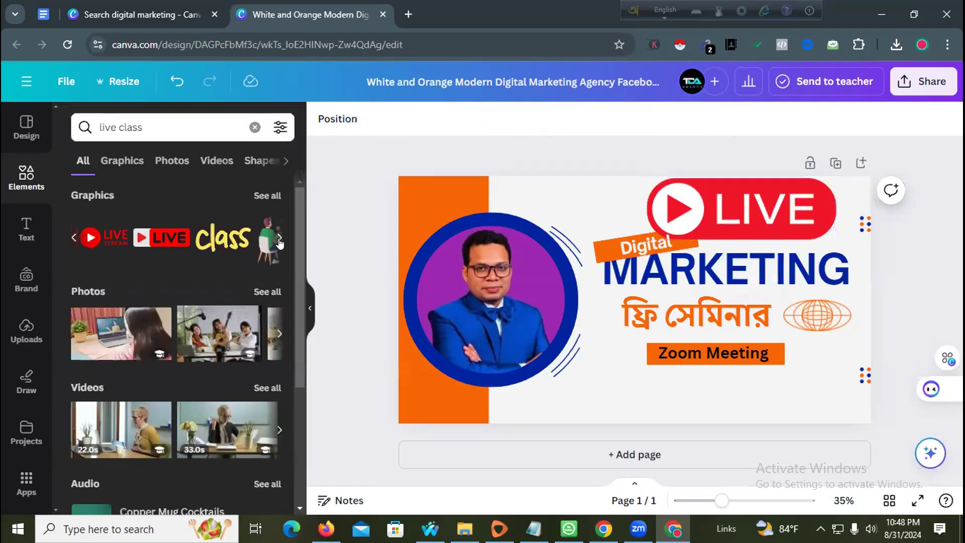
{"action": "left_click", "coordinate": [280, 239]}
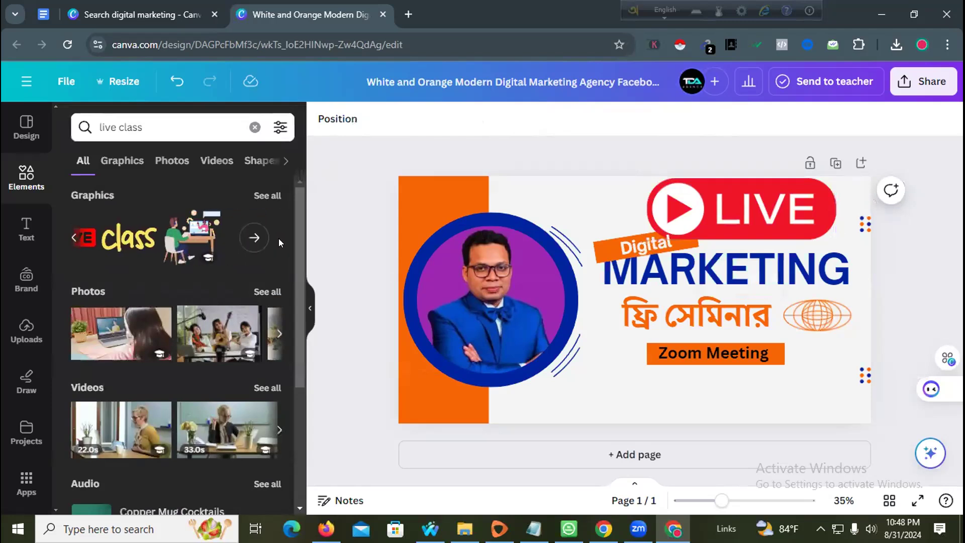
- Shrink the LIVE graphic to badge size and move it to the top-right corner
{"action": "left_click", "coordinate": [671, 188]}
{"action": "left_click_drag", "start_coordinate": [642, 172], "coordinate": [751, 176]}
{"action": "left_click", "coordinate": [670, 206]}
{"action": "left_click_drag", "start_coordinate": [778, 216], "coordinate": [794, 192]}
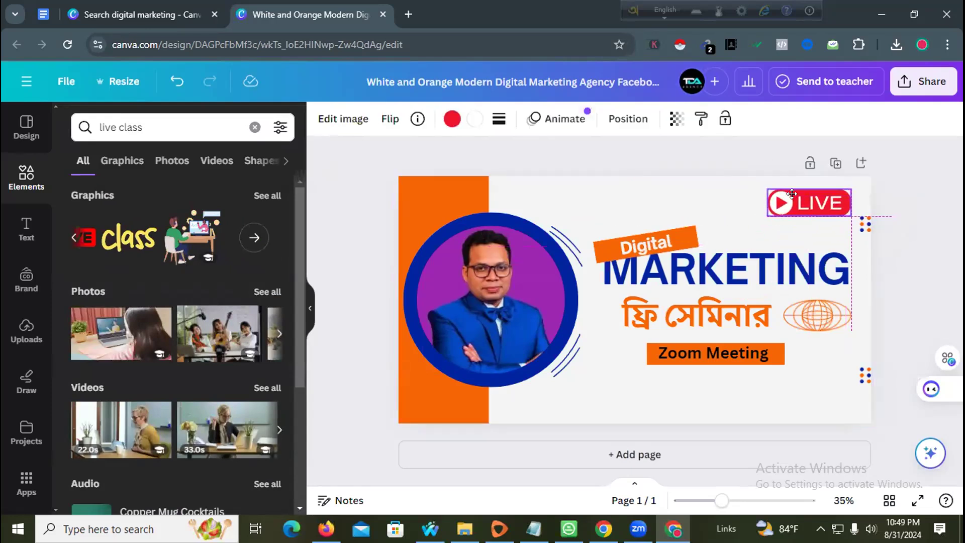
{"action": "left_click", "coordinate": [605, 231]}
- Make the Bengali heading slightly smaller using its corner handle
{"action": "left_click", "coordinate": [596, 248]}
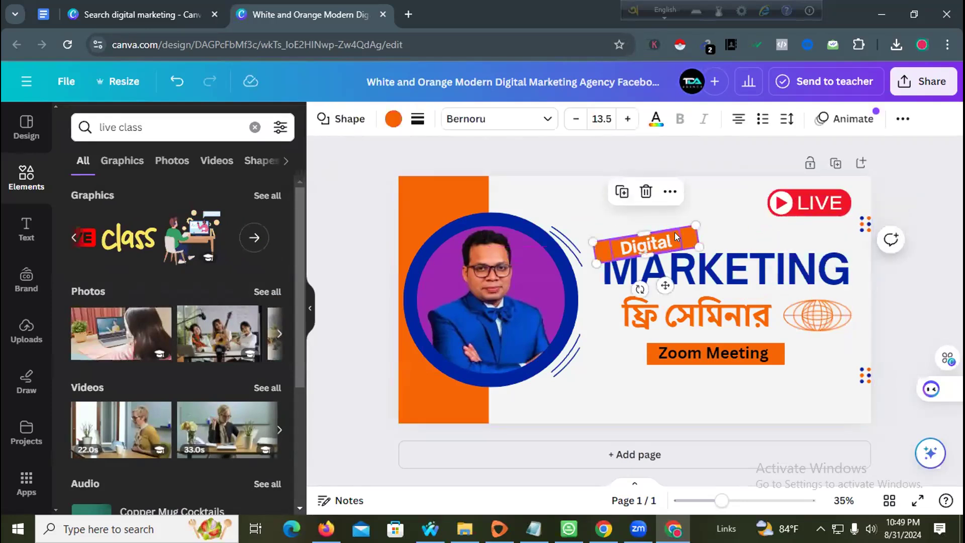
{"action": "left_click", "coordinate": [708, 228]}
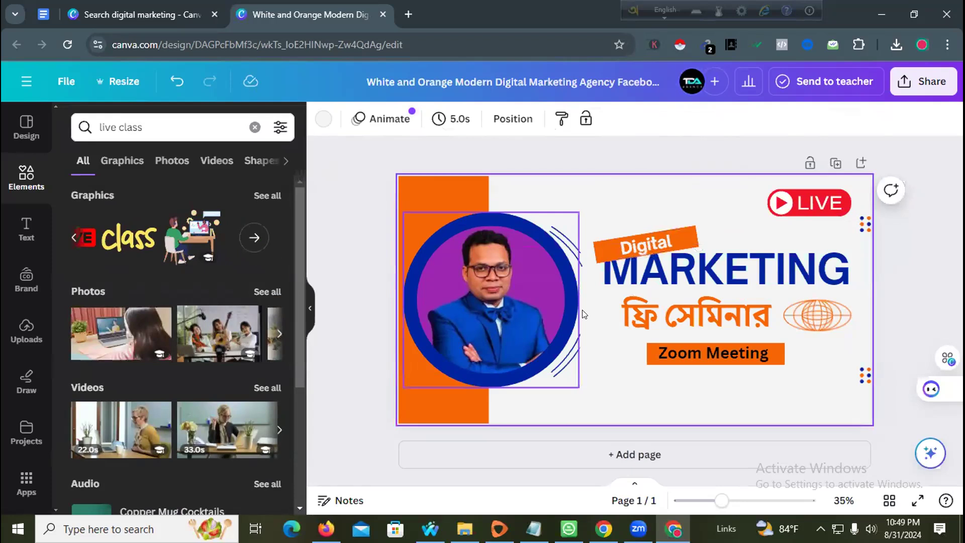
{"action": "left_click", "coordinate": [647, 323]}
{"action": "left_click_drag", "start_coordinate": [619, 335], "coordinate": [616, 337]}
{"action": "left_click", "coordinate": [616, 337]}
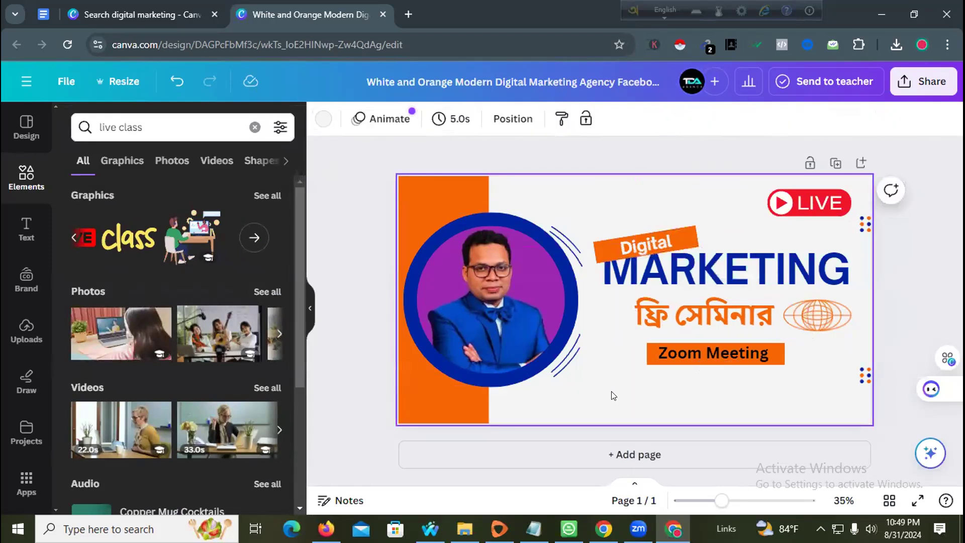
{"action": "left_click", "coordinate": [9, 236]}
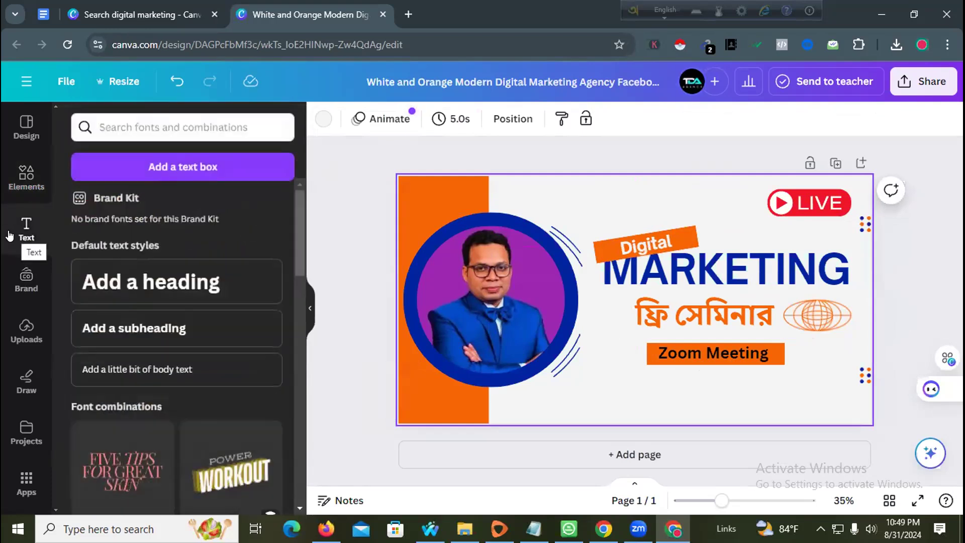
{"action": "left_click", "coordinate": [28, 174]}
{"action": "double_click", "coordinate": [134, 124]}
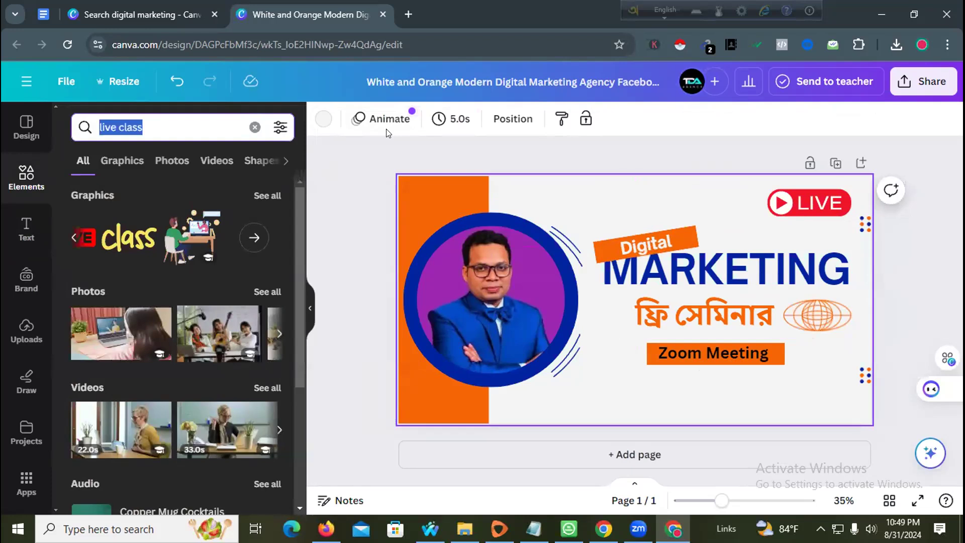
{"action": "type", "text": "6"}
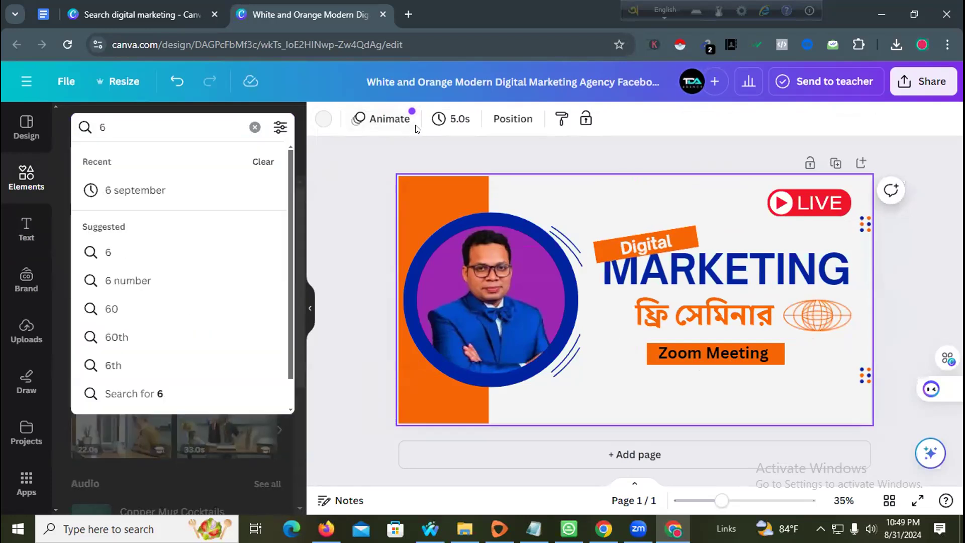
{"action": "type", "text": " Sep"}
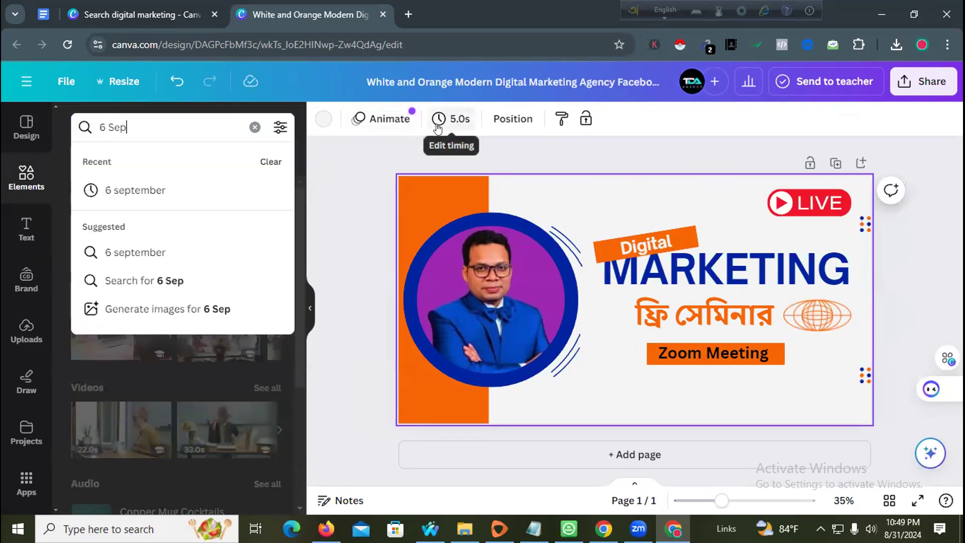
{"action": "left_click", "coordinate": [188, 192]}
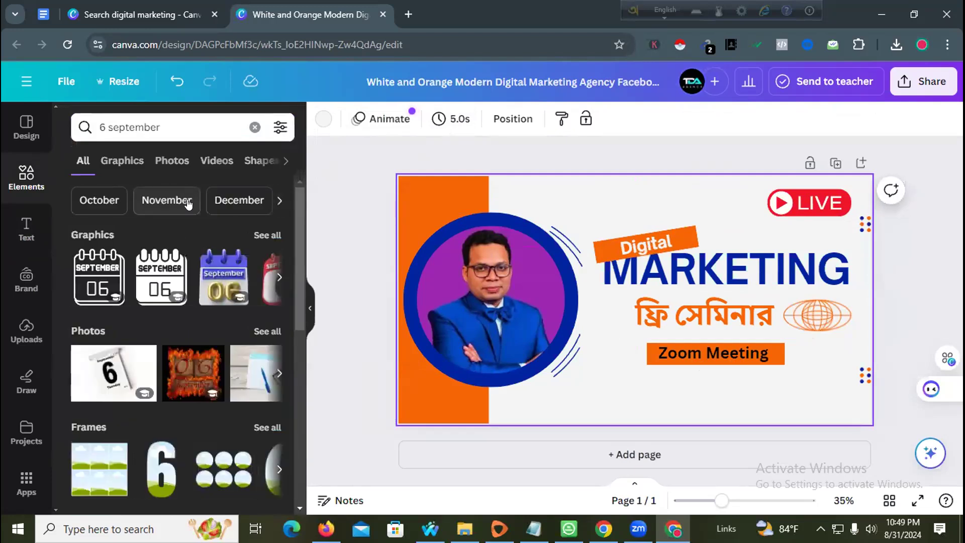
{"action": "left_click", "coordinate": [280, 278]}
{"action": "left_click", "coordinate": [280, 278]}
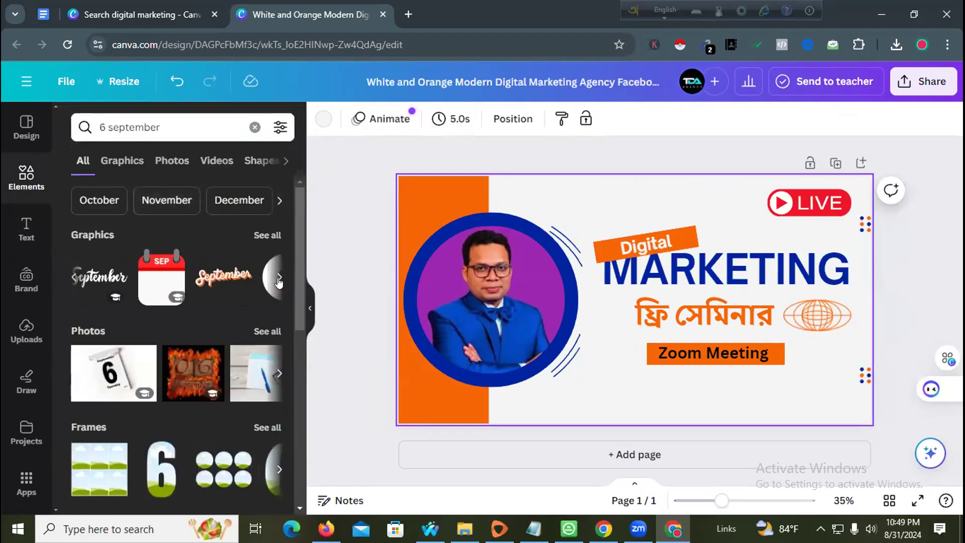
{"action": "left_click", "coordinate": [260, 236]}
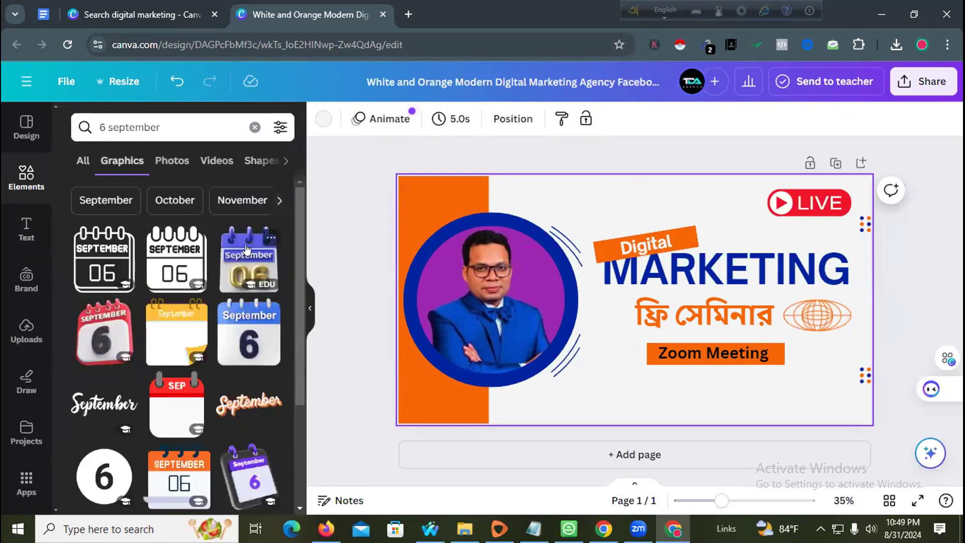
{"action": "scroll", "coordinate": [191, 301], "scroll_direction": "down", "scroll_amount": 3}
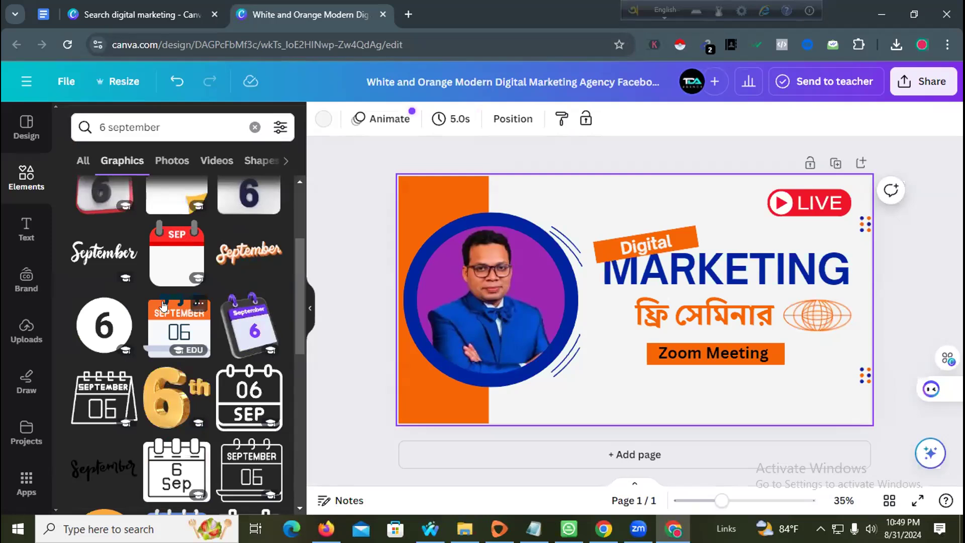
{"action": "scroll", "coordinate": [164, 305], "scroll_direction": "down", "scroll_amount": 4}
{"action": "scroll", "coordinate": [162, 309], "scroll_direction": "down", "scroll_amount": 5}
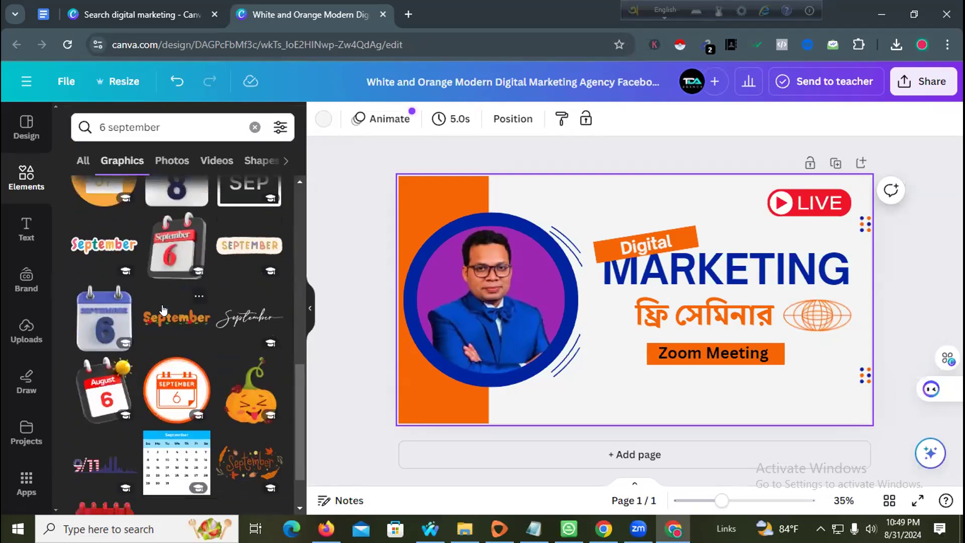
{"action": "scroll", "coordinate": [162, 309], "scroll_direction": "up", "scroll_amount": 8}
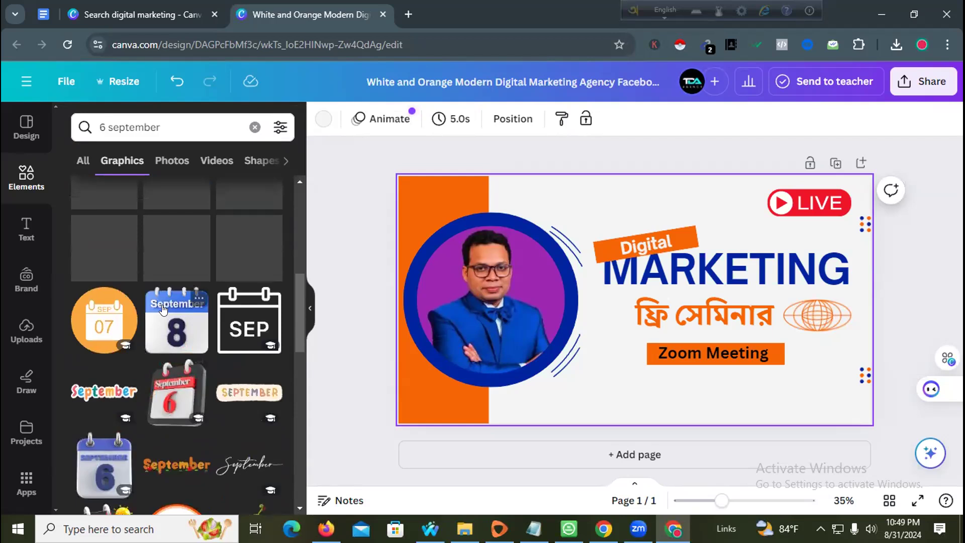
{"action": "scroll", "coordinate": [153, 322], "scroll_direction": "up", "scroll_amount": 5}
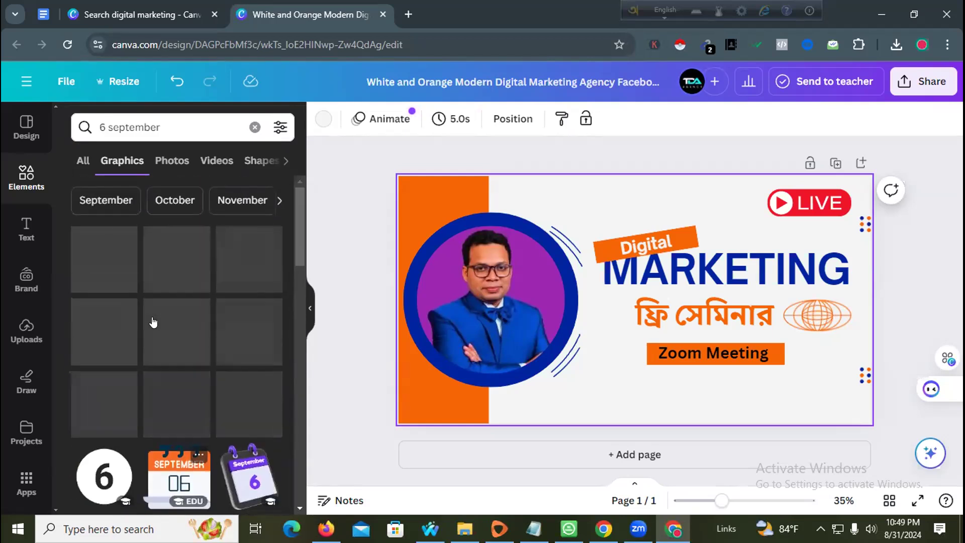
{"action": "left_click", "coordinate": [124, 118]}
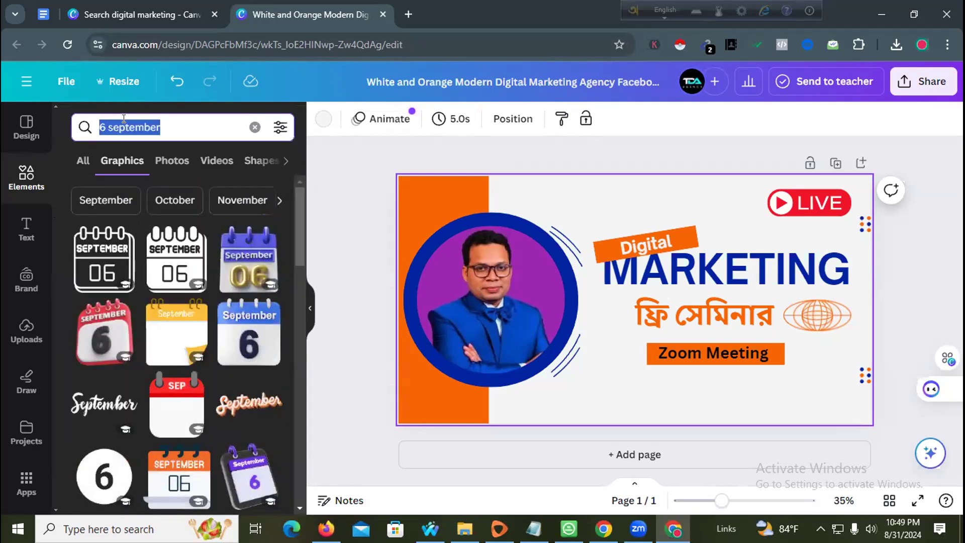
- Search graphics for 'zoom App icon' and place the purple video-bubble graphic on the cover
{"action": "type", "text": "zoo"}
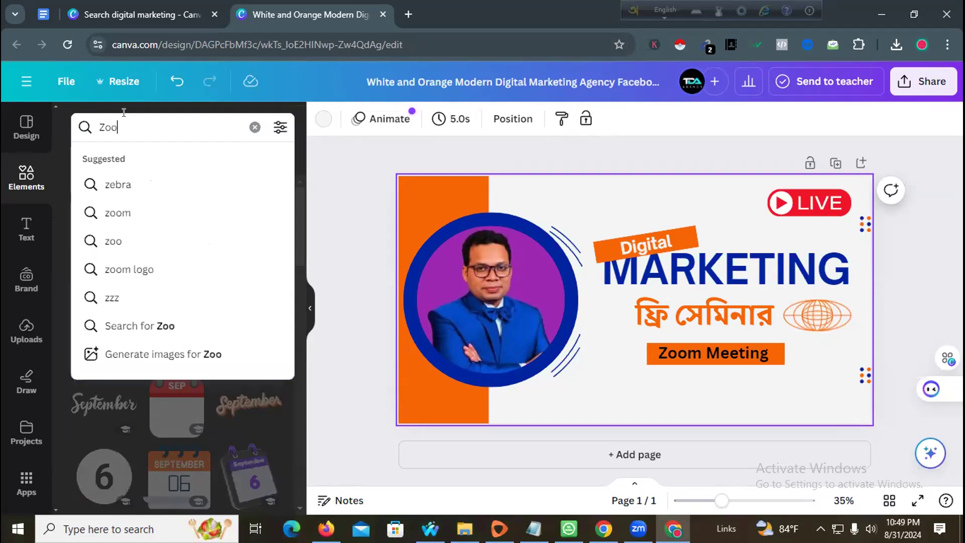
{"action": "type", "text": "m App"}
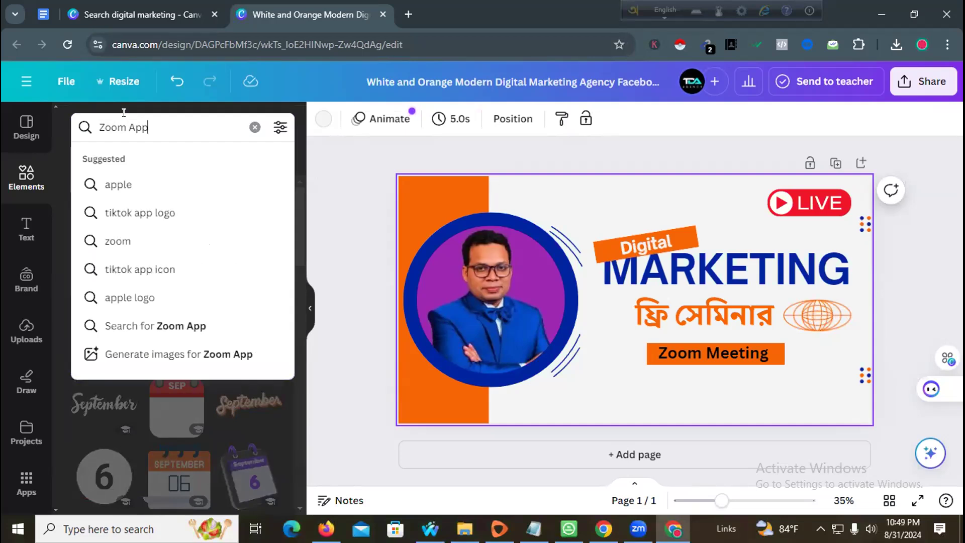
{"action": "type", "text": " icon"}
{"action": "key", "text": "Return"}
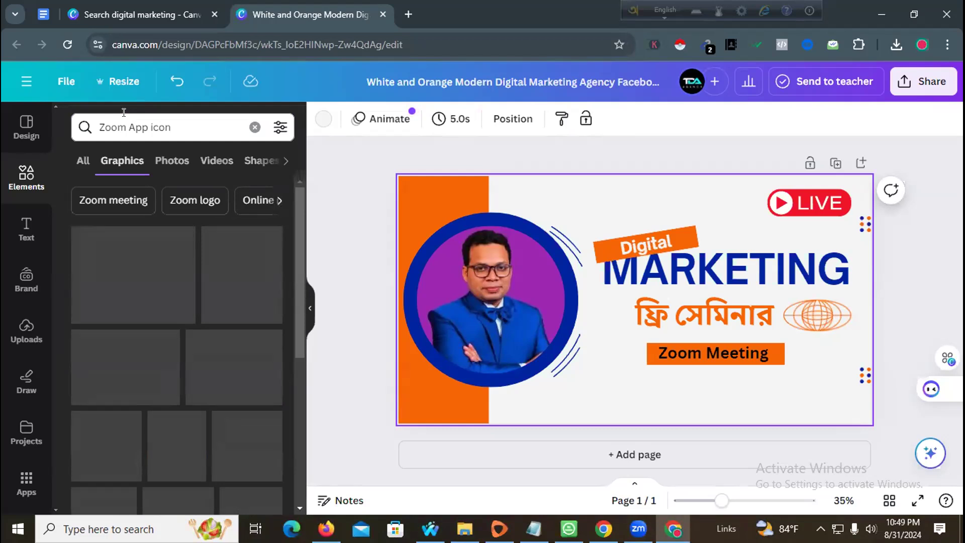
{"action": "scroll", "coordinate": [84, 241], "scroll_direction": "down", "scroll_amount": 2}
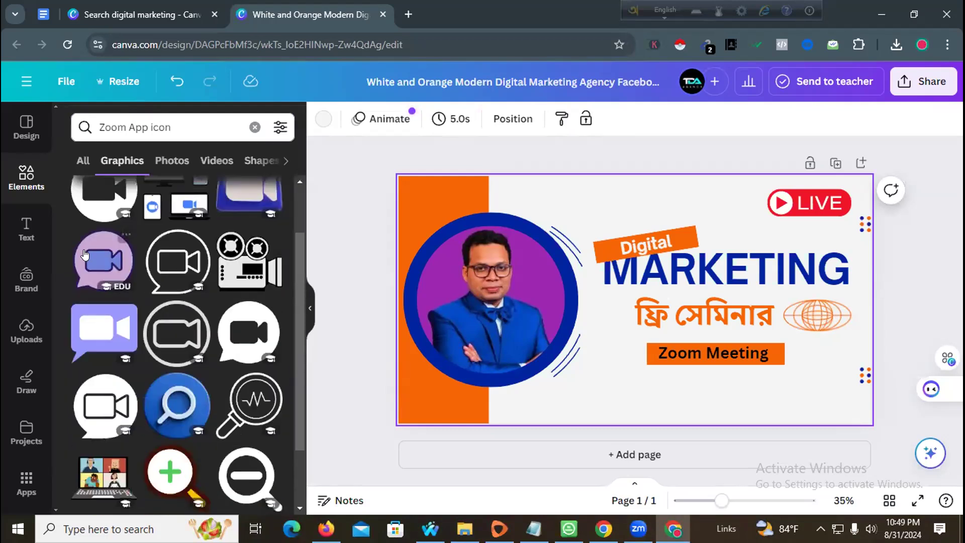
{"action": "scroll", "coordinate": [136, 357], "scroll_direction": "down", "scroll_amount": 3}
{"action": "scroll", "coordinate": [138, 355], "scroll_direction": "up", "scroll_amount": 5}
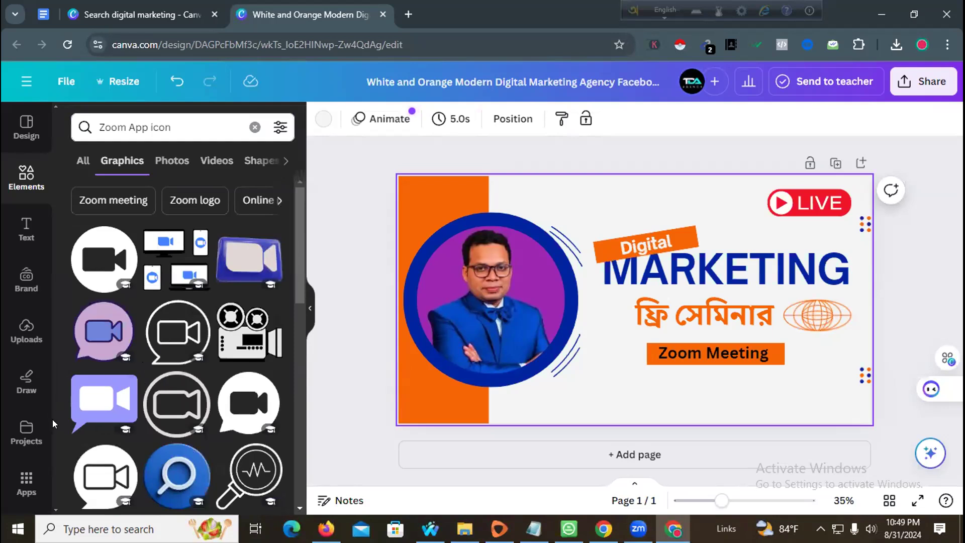
{"action": "left_click_drag", "start_coordinate": [84, 405], "coordinate": [568, 378]}
- Shrink the video-bubble beside Zoom Meeting, then delete it from the design
{"action": "left_click_drag", "start_coordinate": [541, 420], "coordinate": [576, 363]}
{"action": "left_click_drag", "start_coordinate": [587, 325], "coordinate": [778, 350]}
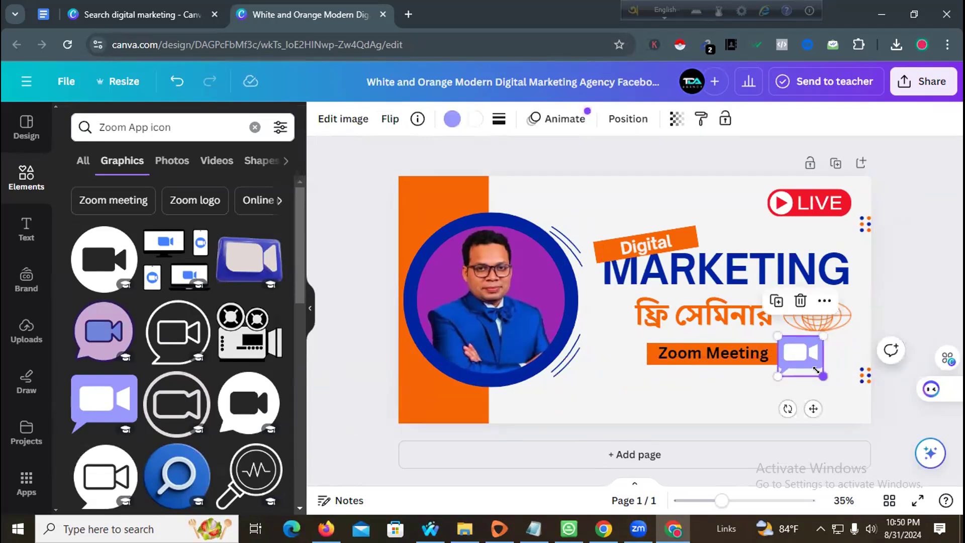
{"action": "left_click_drag", "start_coordinate": [817, 329], "coordinate": [815, 344]}
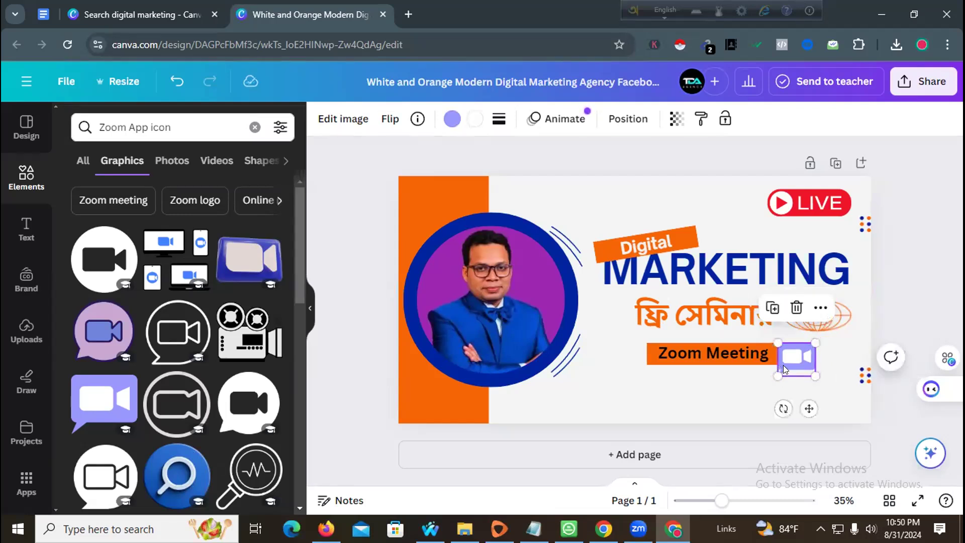
{"action": "key", "text": "Delete"}
{"action": "scroll", "coordinate": [60, 278], "scroll_direction": "down", "scroll_amount": 5}
{"action": "scroll", "coordinate": [143, 317], "scroll_direction": "up", "scroll_amount": 5}
- Rerun the '6 september' graphics search and place a shrunk blue calendar beside Zoom Meeting
{"action": "double_click", "coordinate": [132, 128]}
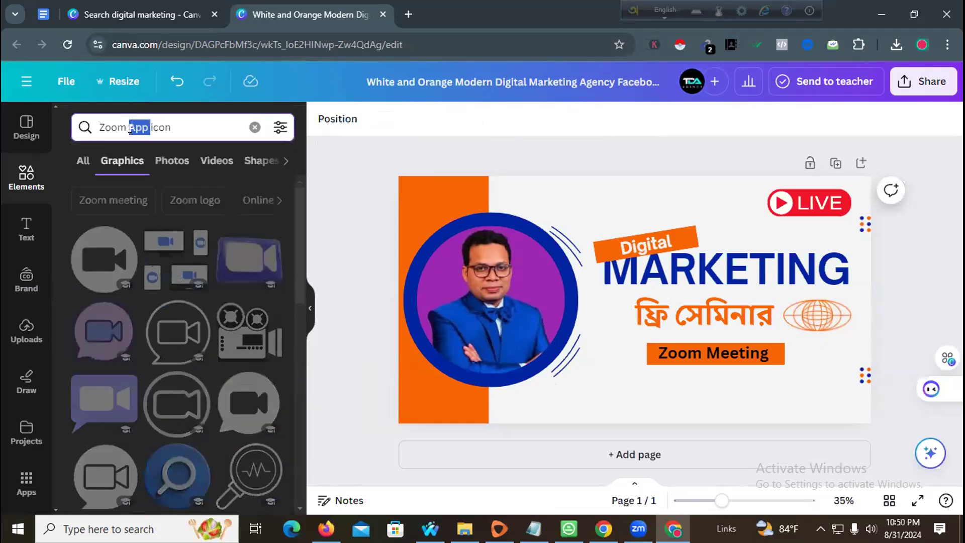
{"action": "triple_click", "coordinate": [130, 129]}
{"action": "type", "text": "s"}
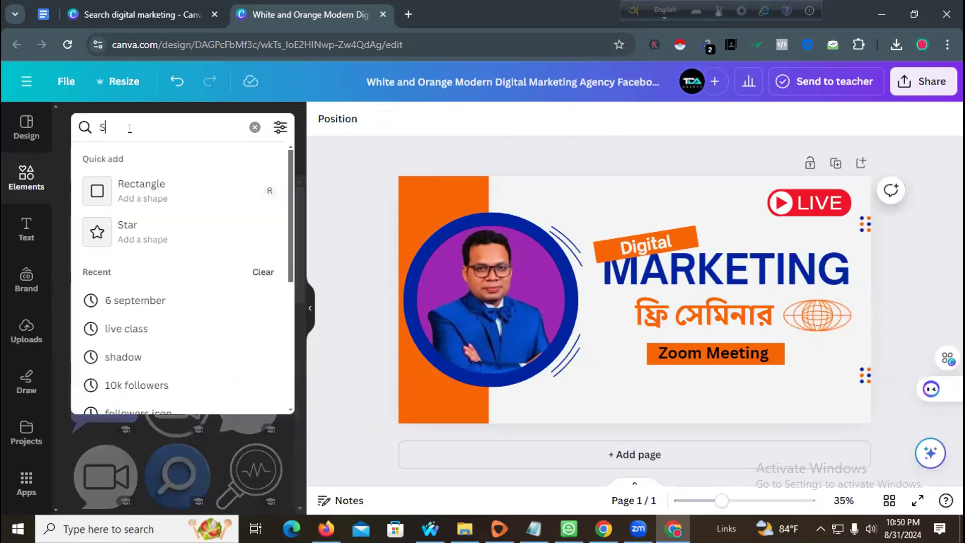
{"action": "type", "text": "e"}
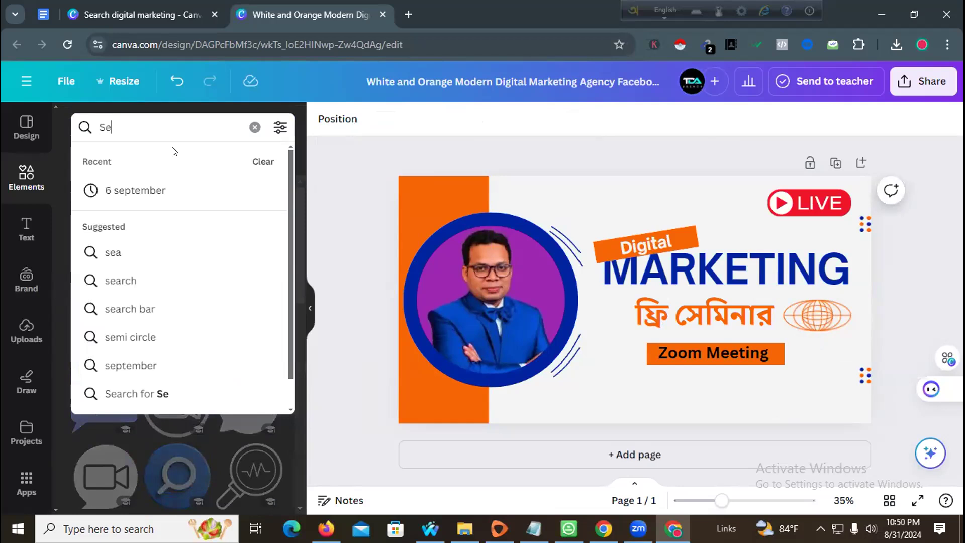
{"action": "left_click", "coordinate": [170, 197]}
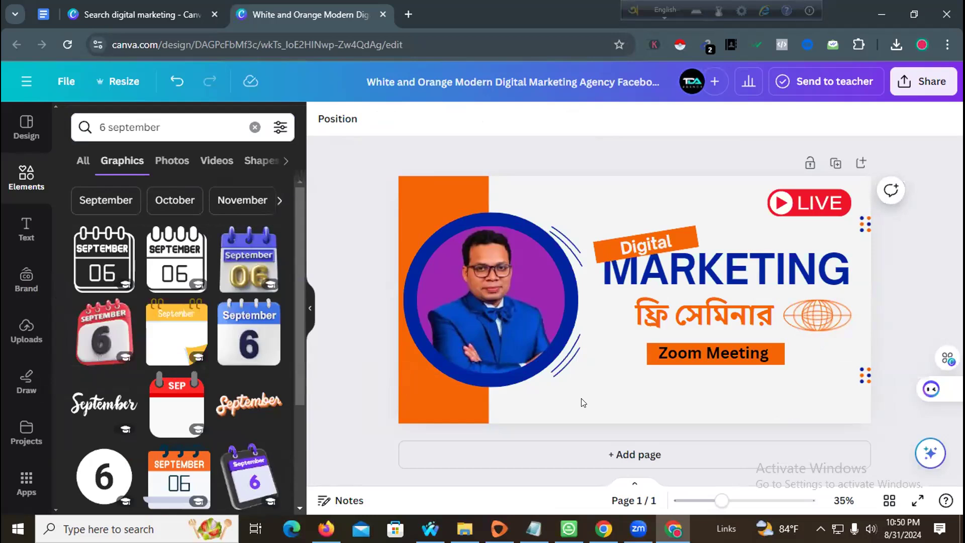
{"action": "left_click_drag", "start_coordinate": [241, 335], "coordinate": [601, 379]}
{"action": "scroll", "coordinate": [598, 367], "scroll_direction": "down", "scroll_amount": 2}
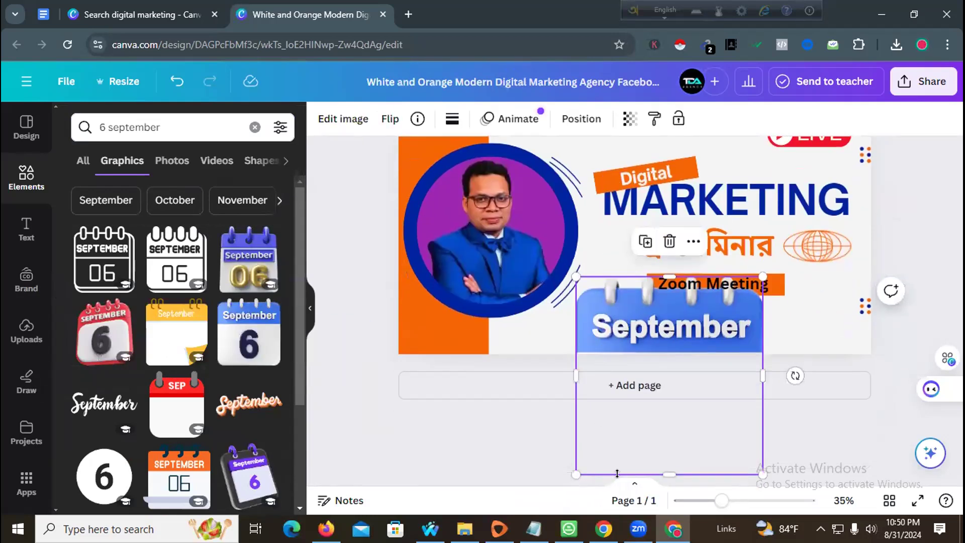
{"action": "left_click_drag", "start_coordinate": [656, 471], "coordinate": [658, 423]}
{"action": "left_click_drag", "start_coordinate": [575, 424], "coordinate": [664, 399]}
- Delete the calendar graphic and add an 'Add a subheading' text box below Zoom Meeting
{"action": "left_click", "coordinate": [800, 393]}
{"action": "key", "text": "Delete"}
{"action": "left_click", "coordinate": [27, 229]}
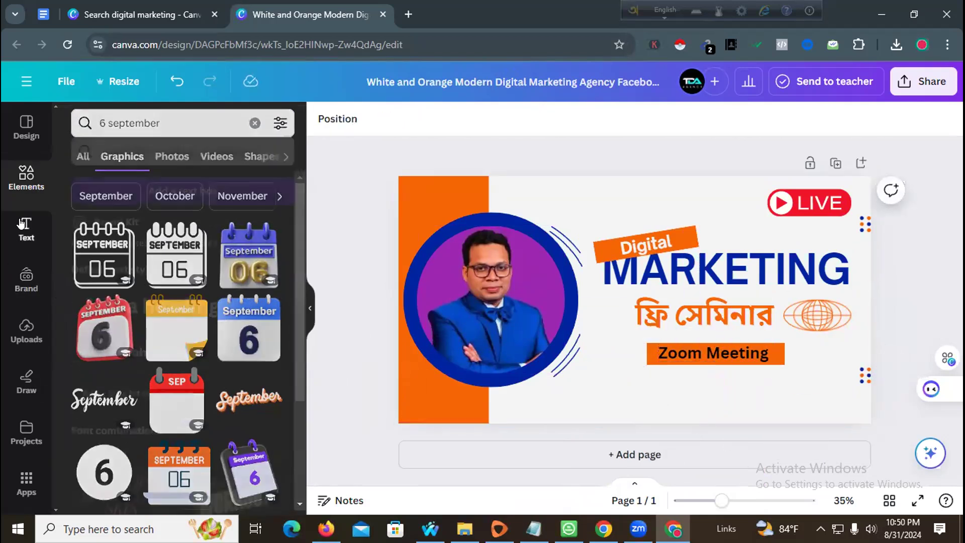
{"action": "left_click_drag", "start_coordinate": [683, 382], "coordinate": [711, 375]}
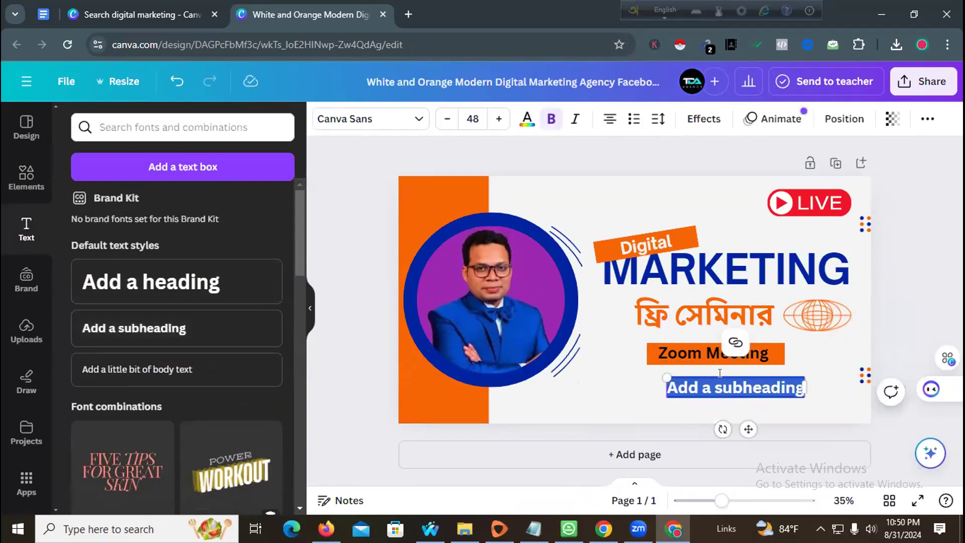
- Type '6 September, Friday 9.15 PM' into the subheading and shift it slightly left
{"action": "type", "text": "6 sep"}
{"action": "key", "text": "BackSpace"}
{"action": "key", "text": "BackSpace"}
{"action": "key", "text": "BackSpace"}
{"action": "type", "text": "Se"}
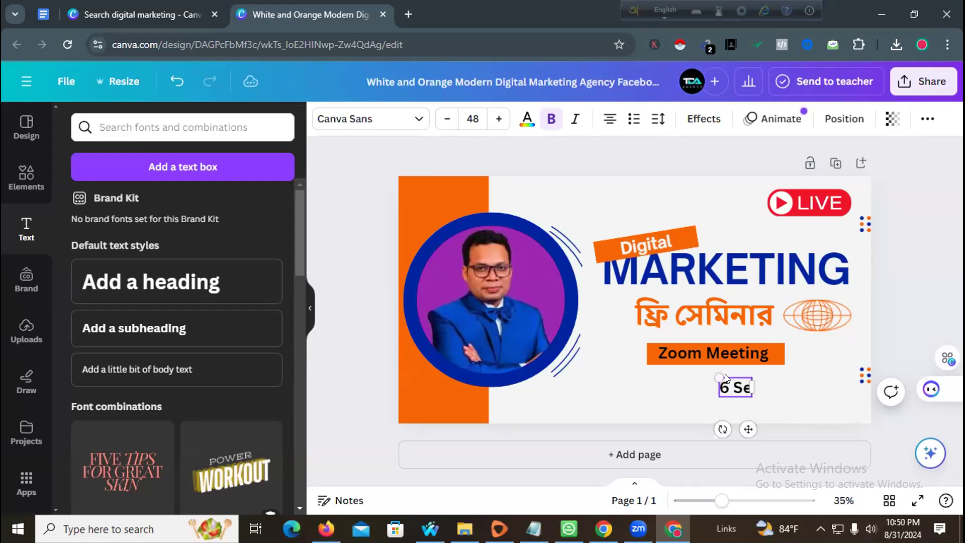
{"action": "type", "text": "ptemb"}
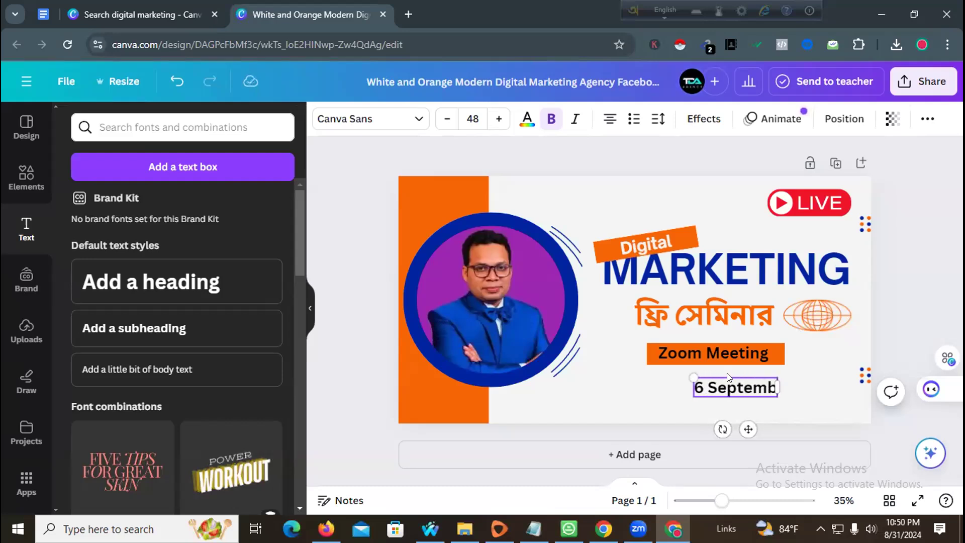
{"action": "type", "text": "er,"}
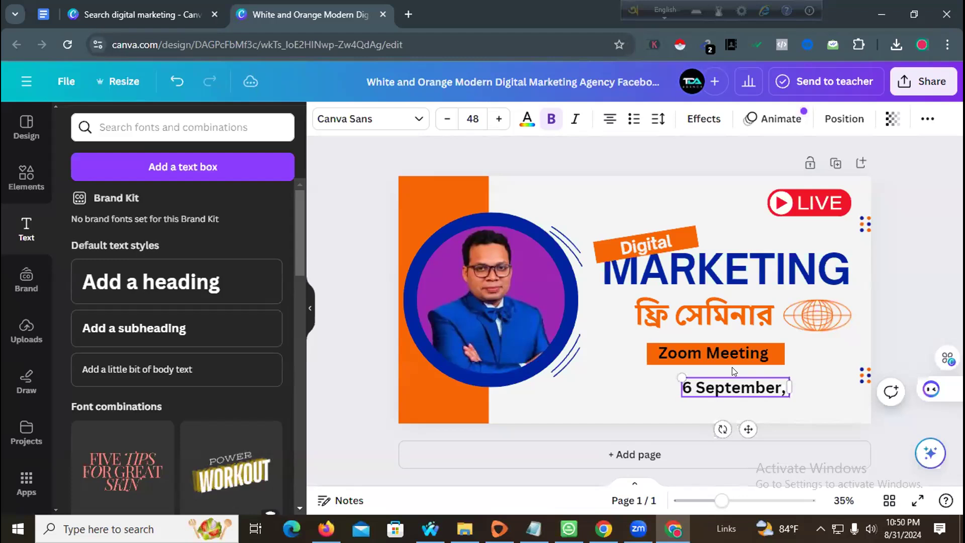
{"action": "type", "text": " Friday"}
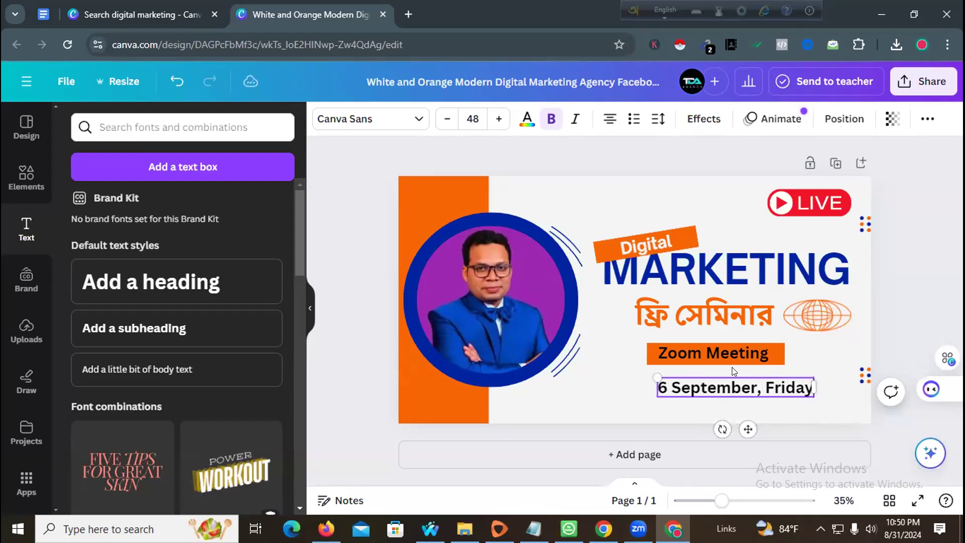
{"action": "type", "text": " 9"}
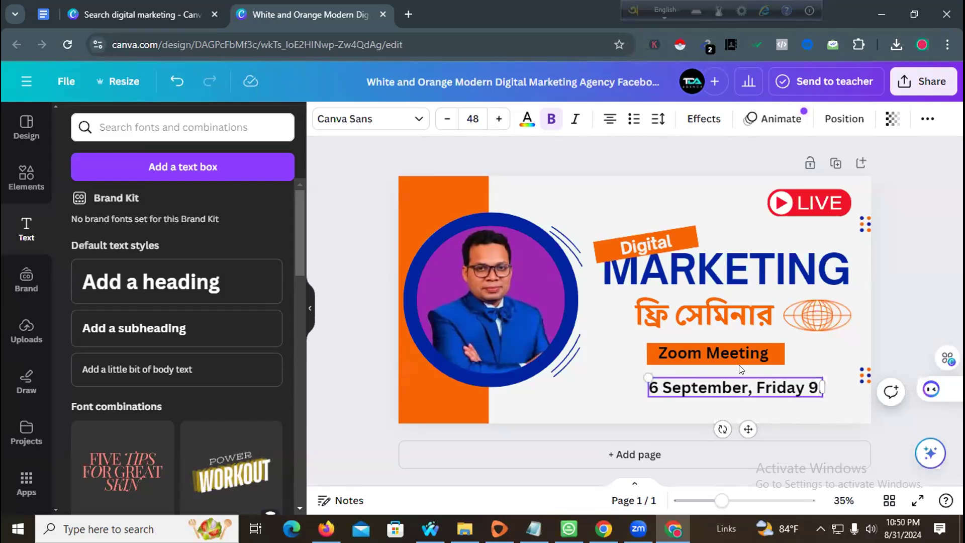
{"action": "type", "text": ".15 Pm"}
{"action": "key", "text": "BackSpace"}
{"action": "type", "text": "M"}
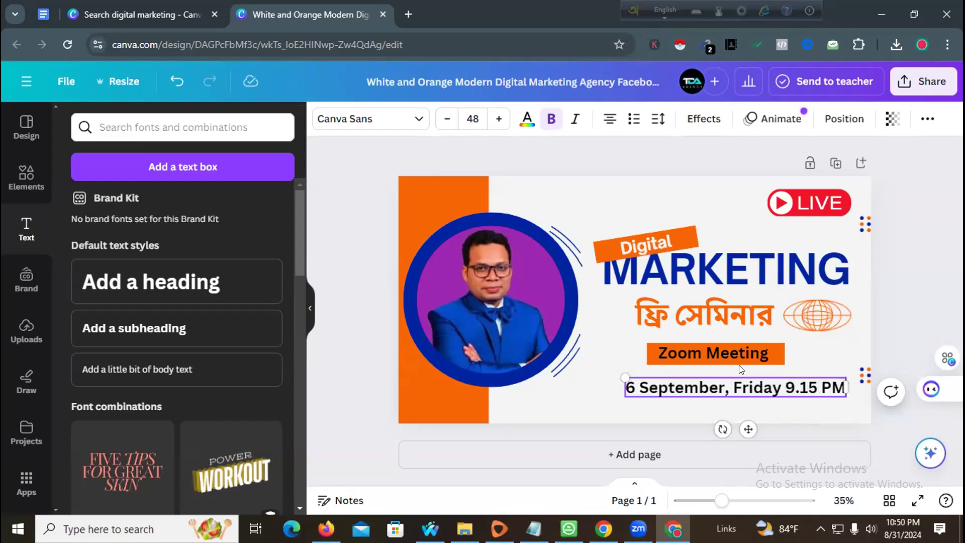
{"action": "left_click", "coordinate": [920, 294]}
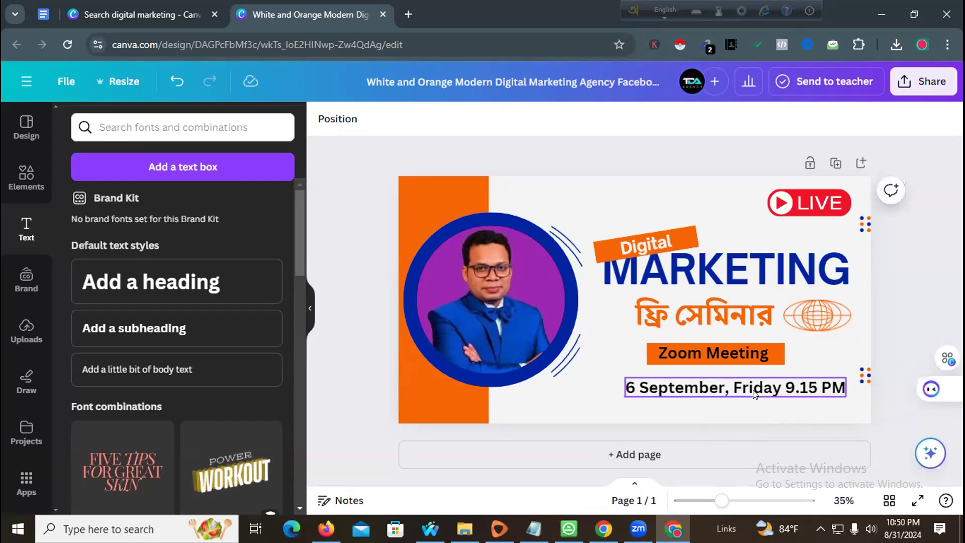
{"action": "left_click_drag", "start_coordinate": [754, 396], "coordinate": [738, 400]}
- Set the date line in the Alice font and nudge it into place
{"action": "double_click", "coordinate": [714, 386]}
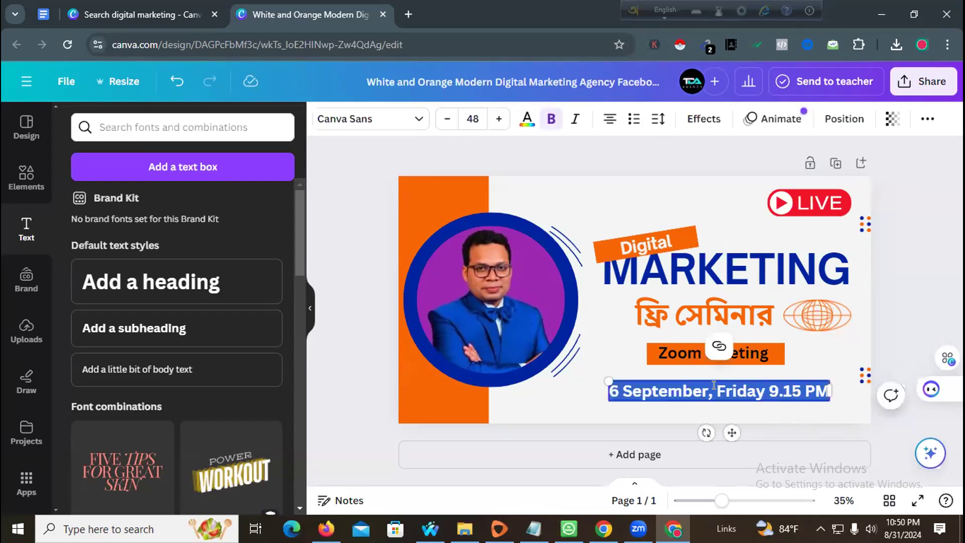
{"action": "left_click", "coordinate": [380, 123]}
{"action": "scroll", "coordinate": [115, 340], "scroll_direction": "down", "scroll_amount": 5}
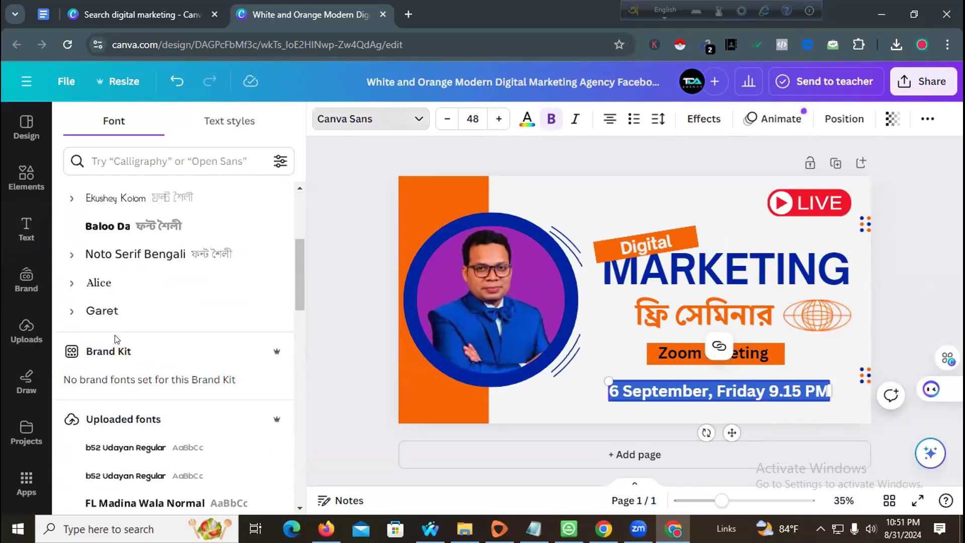
{"action": "left_click", "coordinate": [140, 287]}
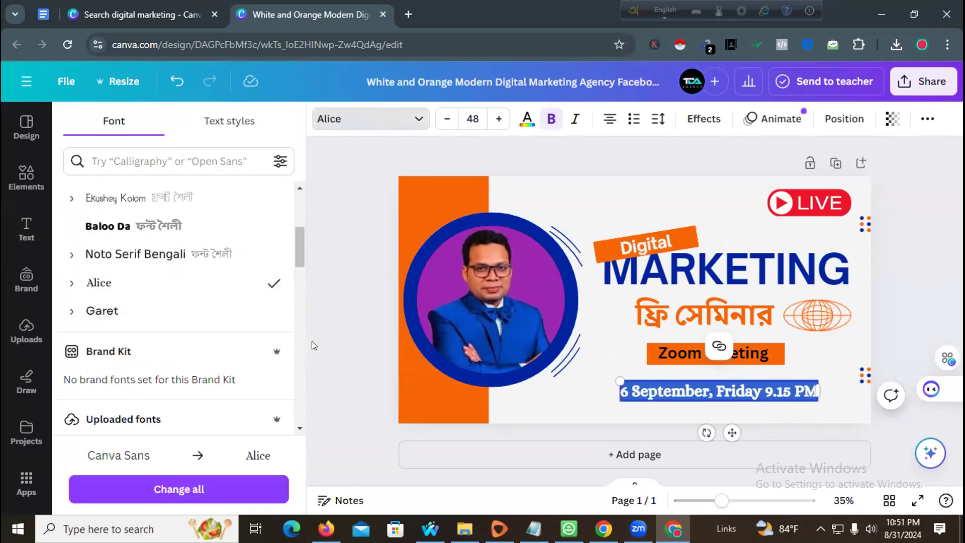
{"action": "left_click", "coordinate": [359, 333]}
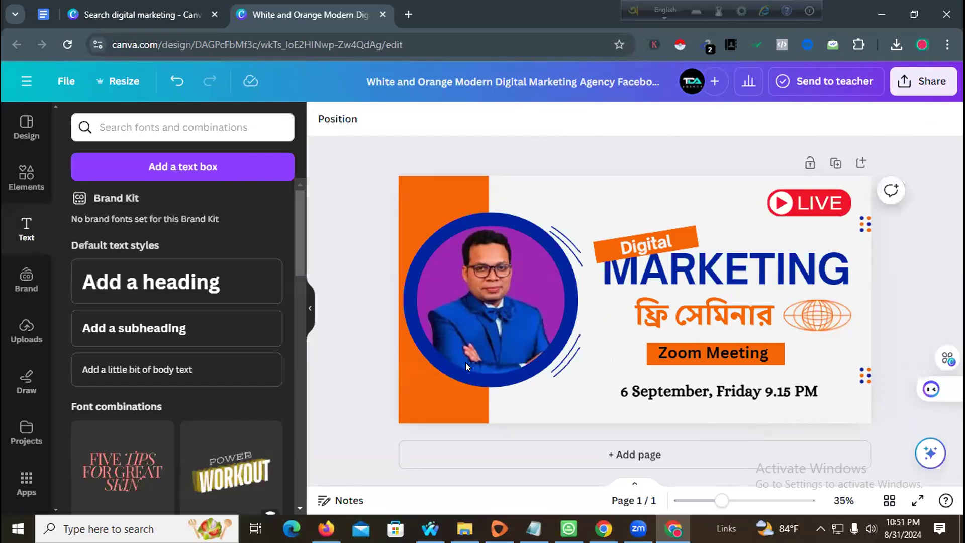
{"action": "left_click_drag", "start_coordinate": [706, 402], "coordinate": [708, 404]}
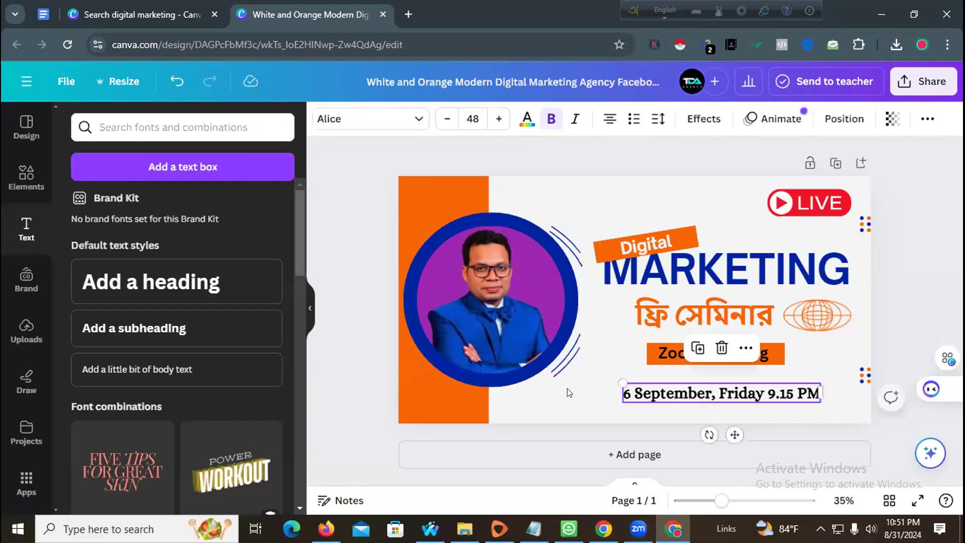
{"action": "left_click", "coordinate": [568, 392]}
- Try several ring colours, then give the photo ring a yellow-orange gradient
{"action": "left_click", "coordinate": [563, 388]}
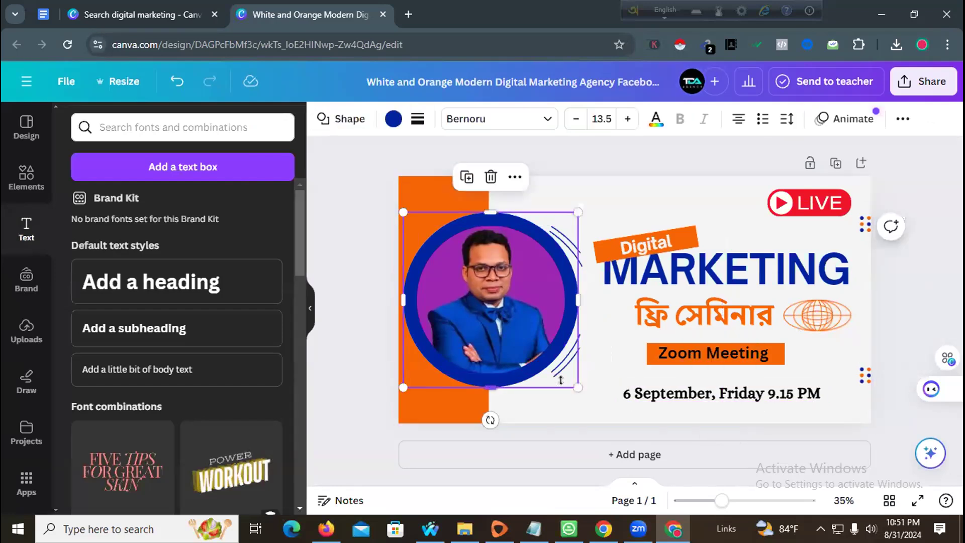
{"action": "left_click", "coordinate": [387, 121]}
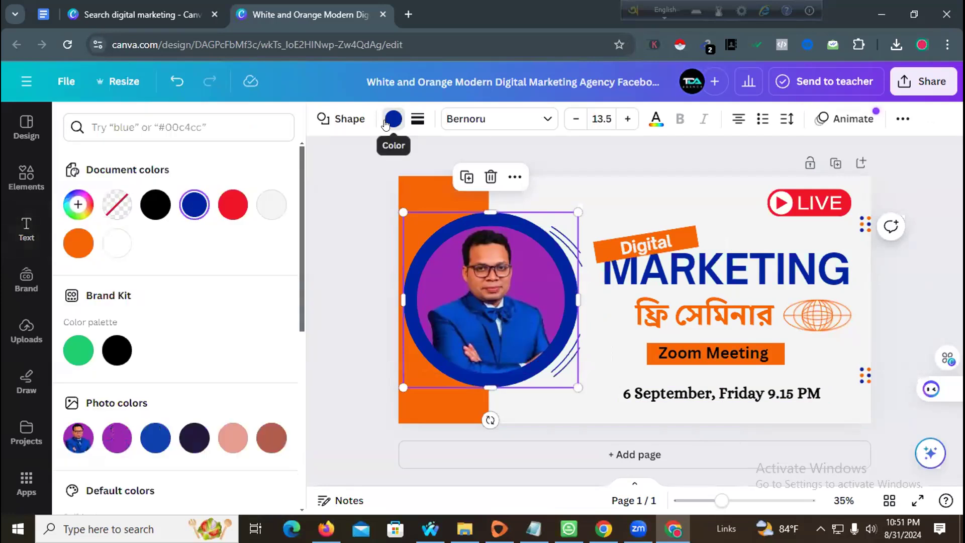
{"action": "scroll", "coordinate": [171, 274], "scroll_direction": "down", "scroll_amount": 6}
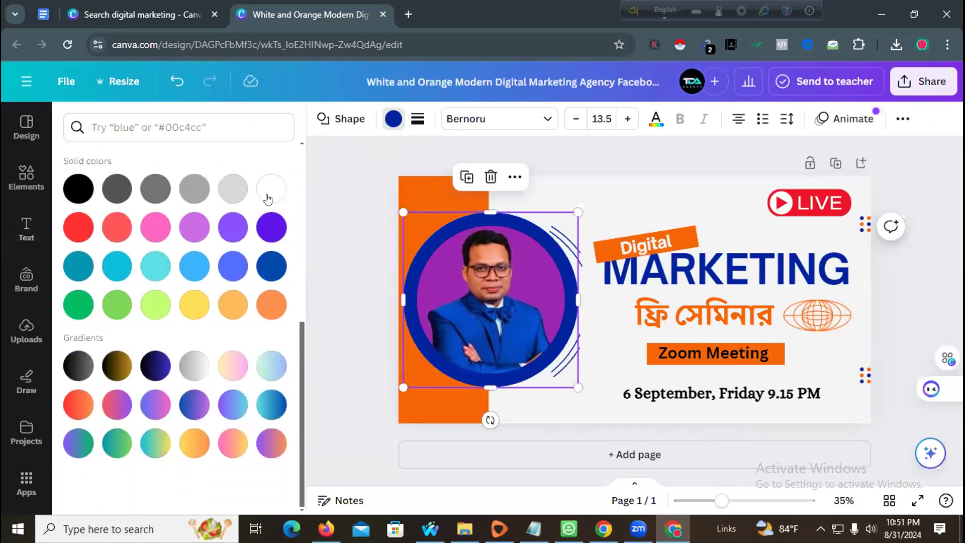
{"action": "left_click", "coordinate": [268, 199]}
{"action": "left_click", "coordinate": [260, 315]}
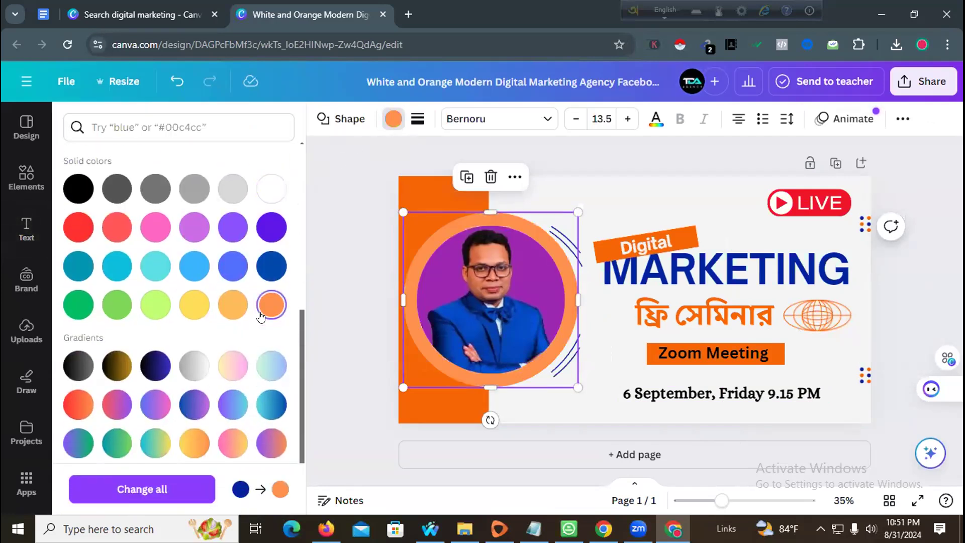
{"action": "left_click", "coordinate": [153, 369]}
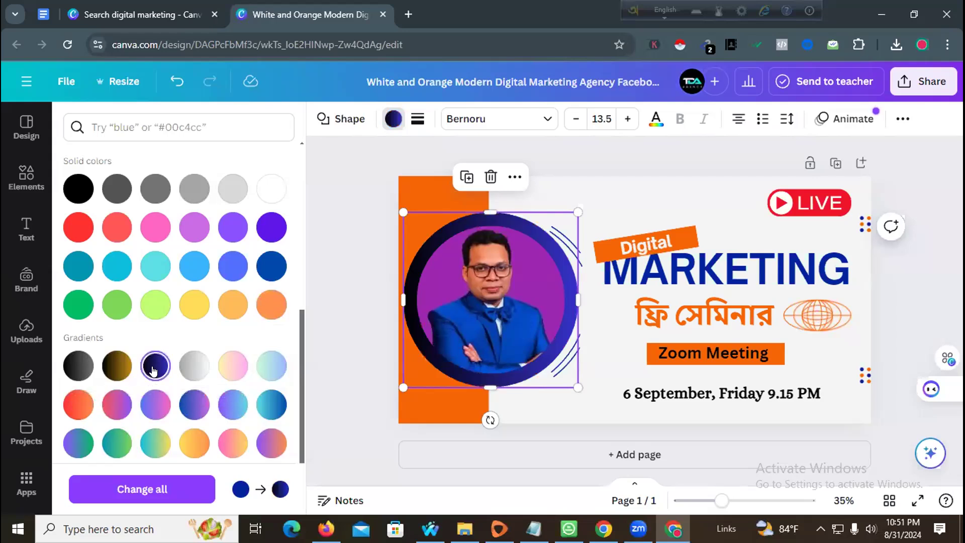
{"action": "left_click", "coordinate": [117, 365]}
{"action": "left_click", "coordinate": [78, 370]}
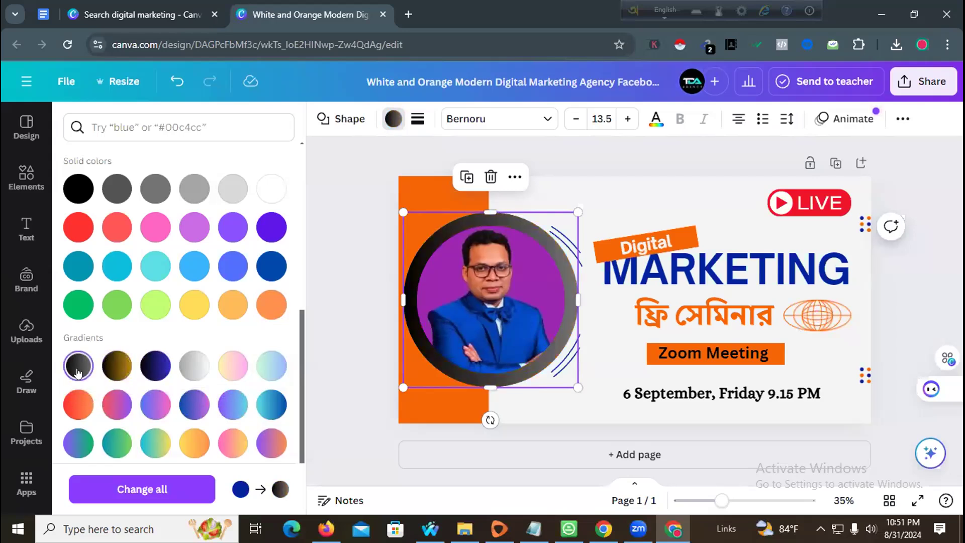
{"action": "scroll", "coordinate": [152, 373], "scroll_direction": "down", "scroll_amount": 1}
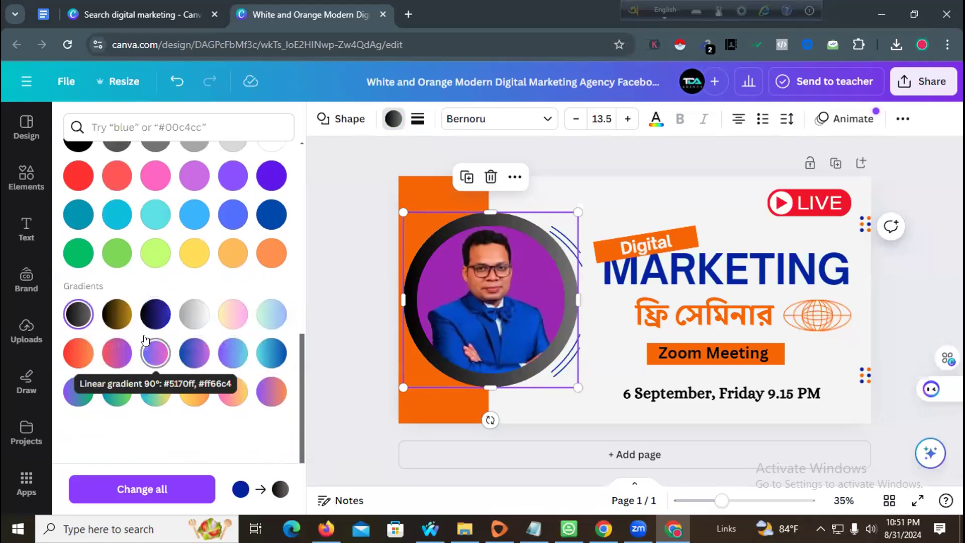
{"action": "left_click", "coordinate": [191, 357]}
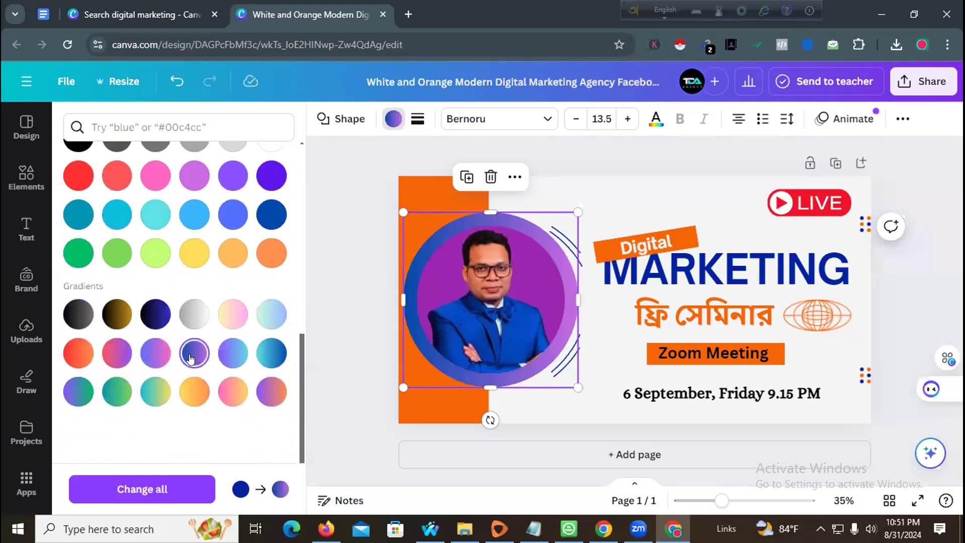
{"action": "left_click", "coordinate": [203, 390]}
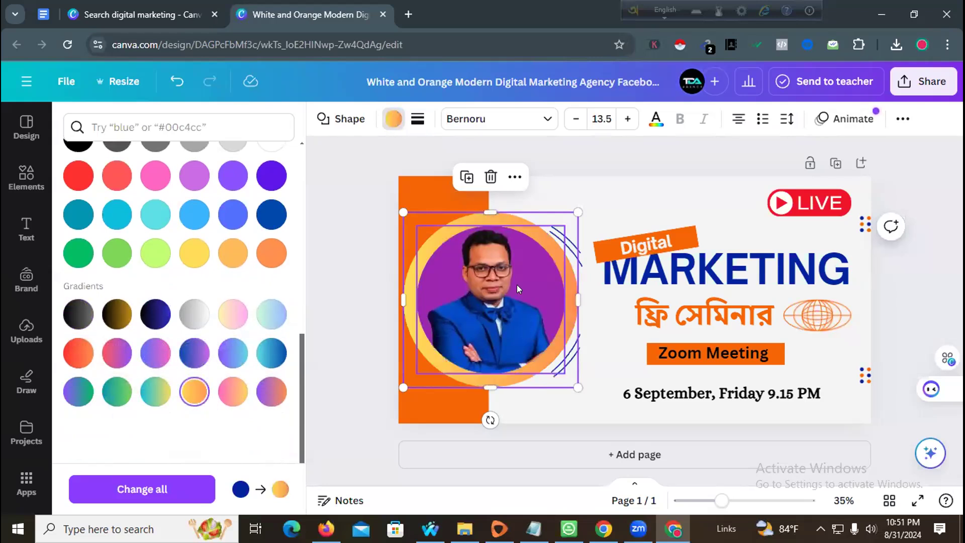
- Try background removal and frame fills on the presenter photo, then undo back to the original
{"action": "left_click", "coordinate": [490, 301]}
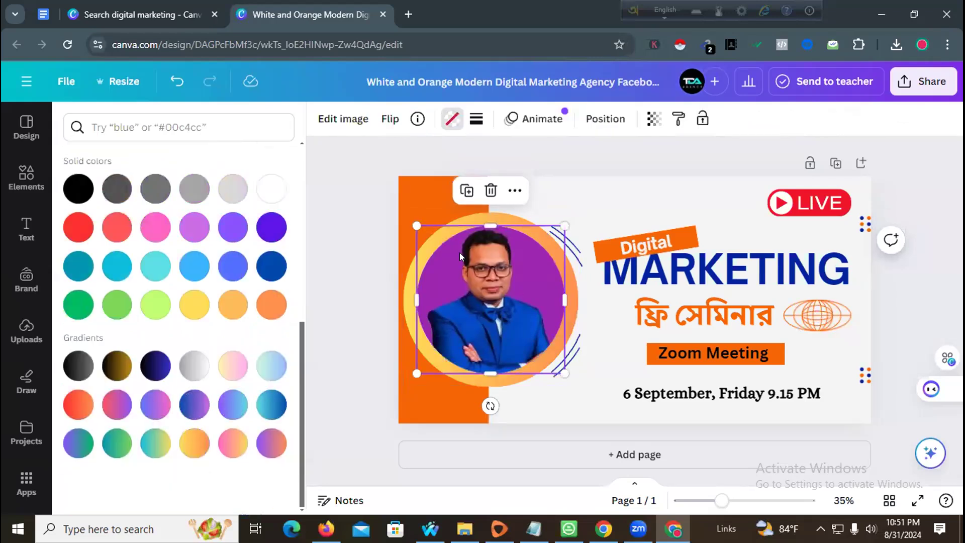
{"action": "left_click", "coordinate": [356, 120]}
{"action": "left_click", "coordinate": [111, 212]}
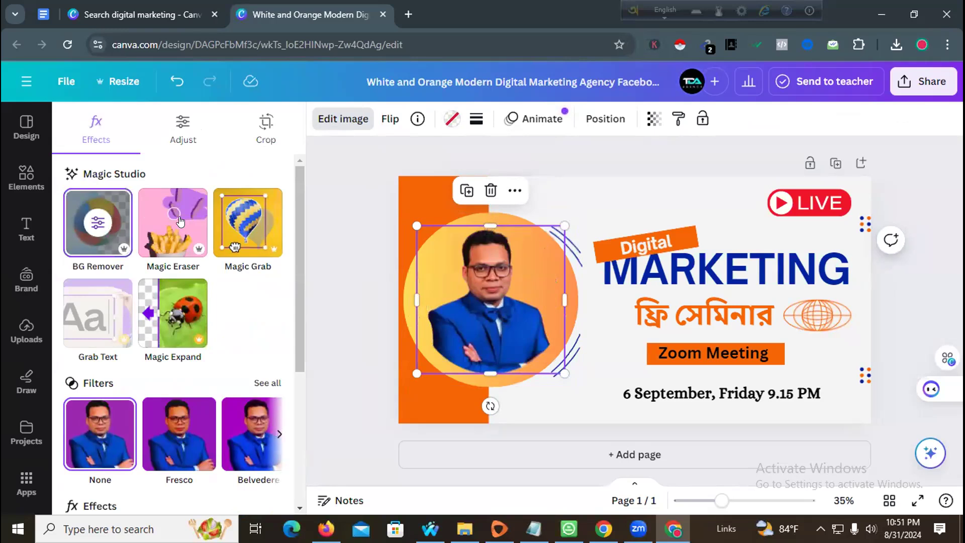
{"action": "left_click", "coordinate": [450, 119]}
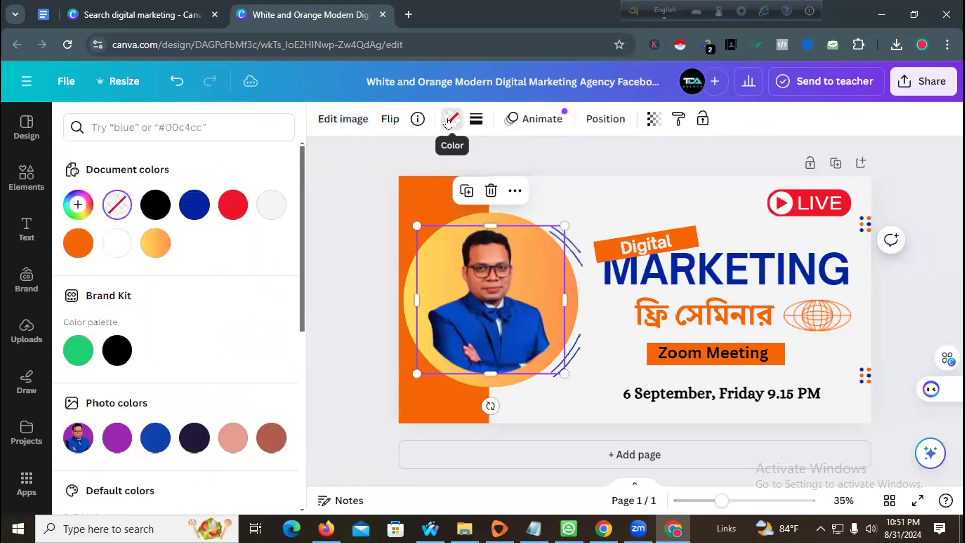
{"action": "left_click", "coordinate": [267, 208]}
{"action": "left_click", "coordinate": [191, 208]}
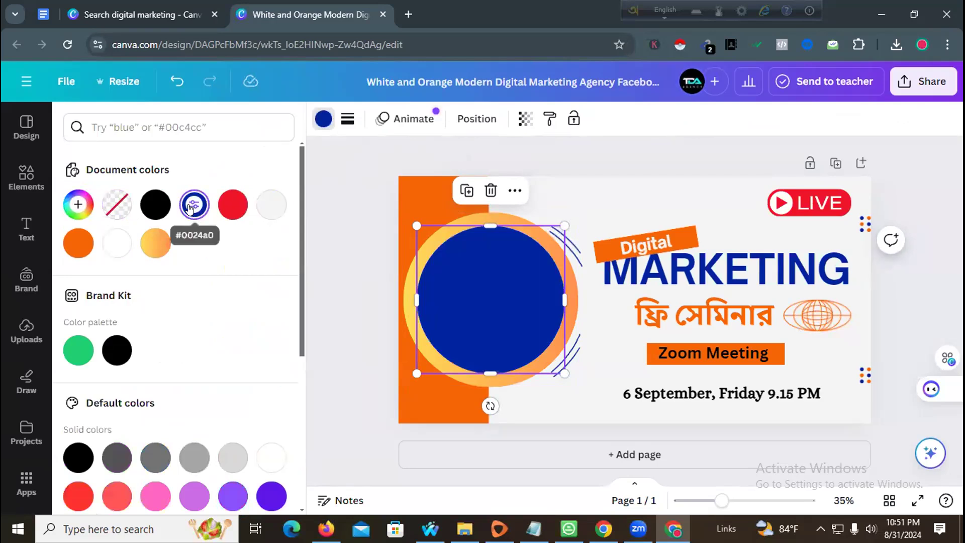
{"action": "key", "text": "ctrl+z"}
{"action": "key", "text": "ctrl+z"}
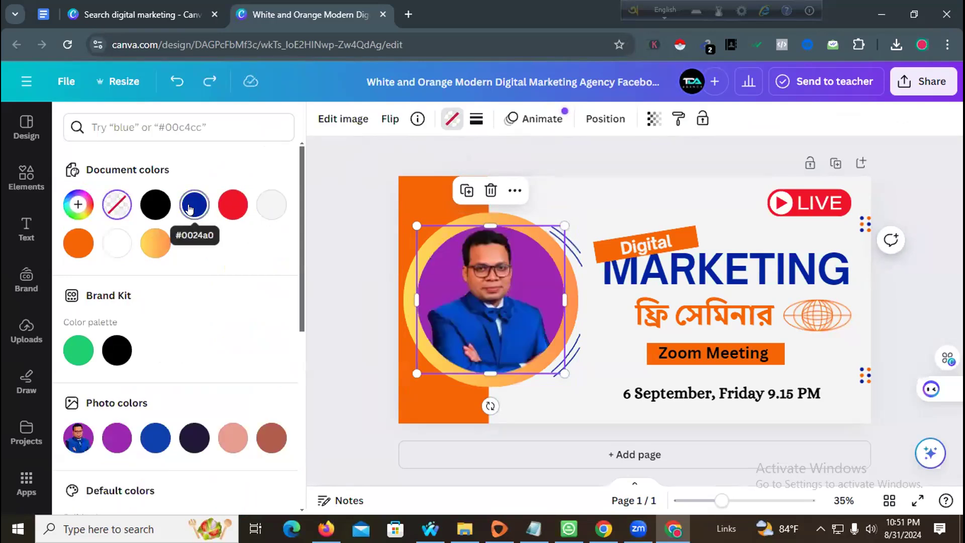
{"action": "left_click", "coordinate": [363, 233]}
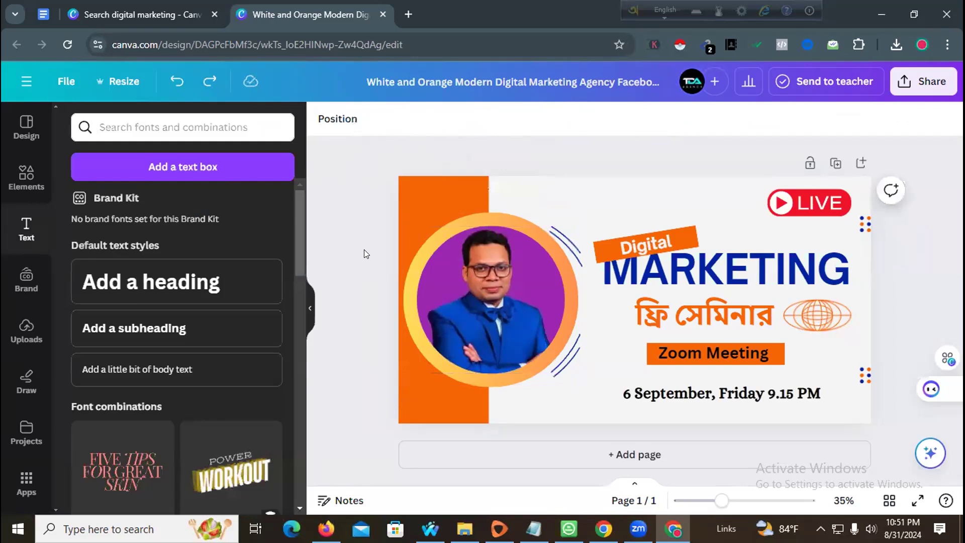
- Clear the selection and download the seminar cover as a PNG via Share
{"action": "left_click", "coordinate": [597, 244]}
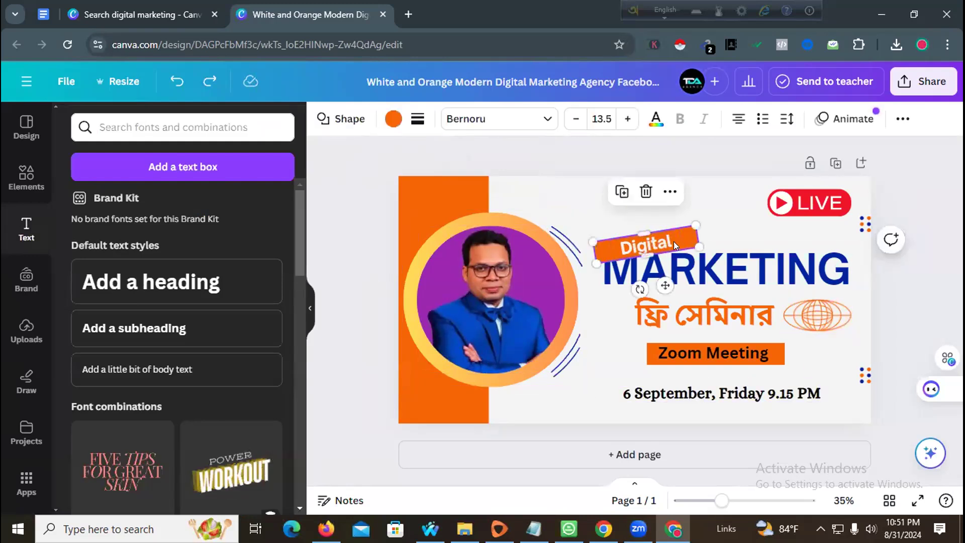
{"action": "left_click", "coordinate": [749, 211]}
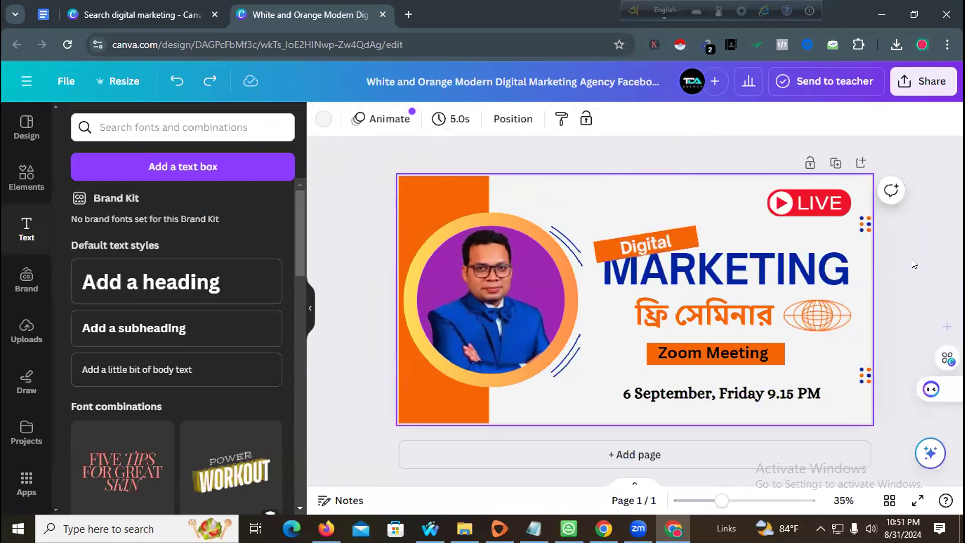
{"action": "left_click", "coordinate": [920, 140]}
{"action": "left_click", "coordinate": [921, 81]}
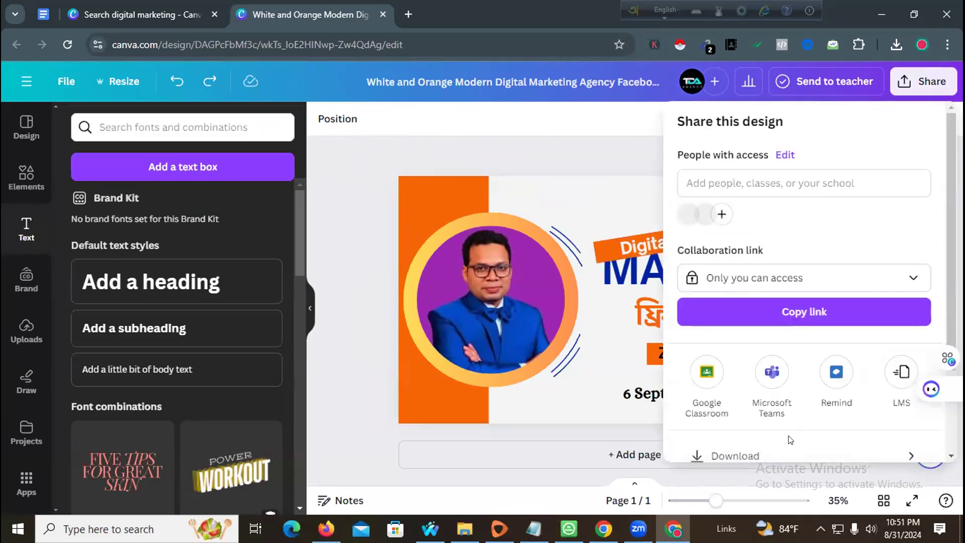
{"action": "scroll", "coordinate": [734, 440], "scroll_direction": "down", "scroll_amount": 1}
{"action": "scroll", "coordinate": [733, 440], "scroll_direction": "down", "scroll_amount": 1}
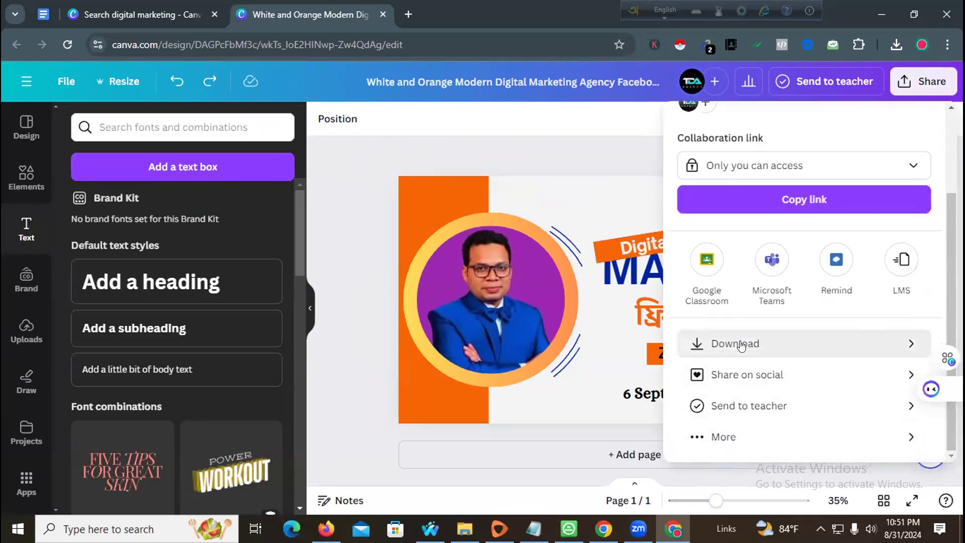
{"action": "left_click", "coordinate": [741, 343]}
{"action": "left_click", "coordinate": [765, 371]}
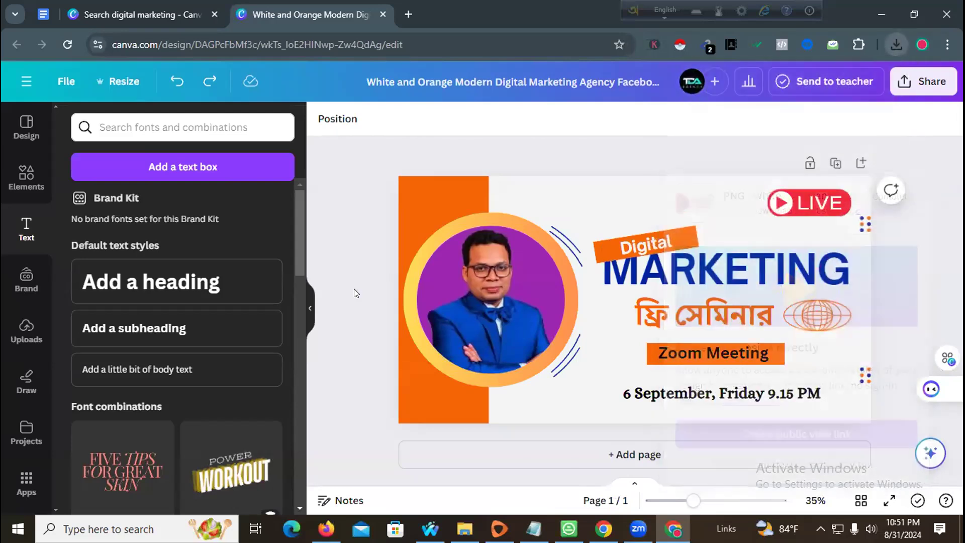
- In Facebook's Create event form, remove the existing event cover image
{"action": "left_click", "coordinate": [326, 529]}
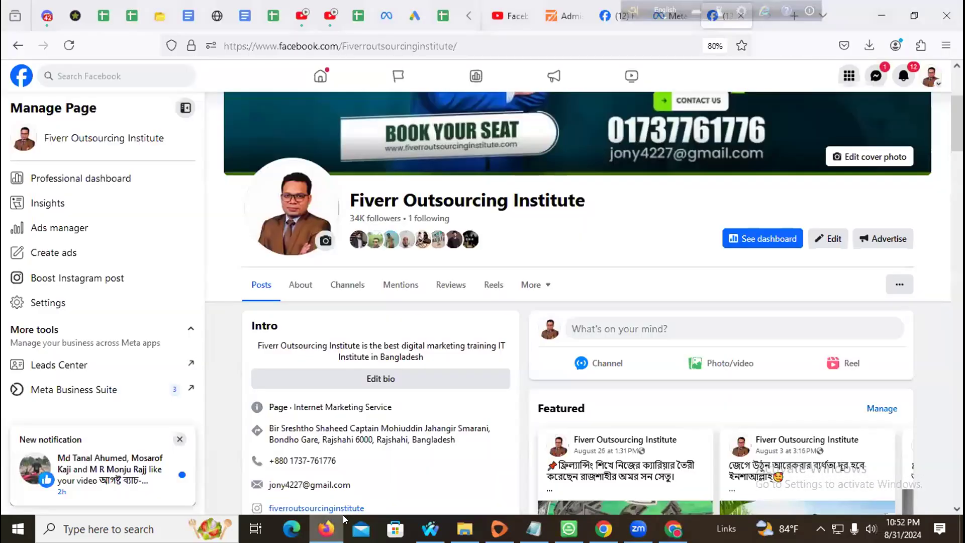
{"action": "left_click", "coordinate": [430, 529]}
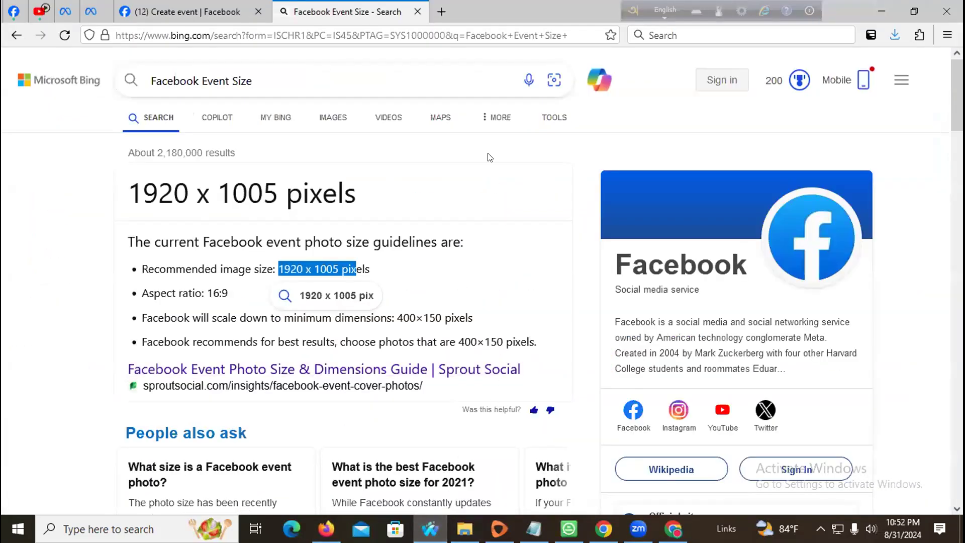
{"action": "left_click", "coordinate": [151, 11]}
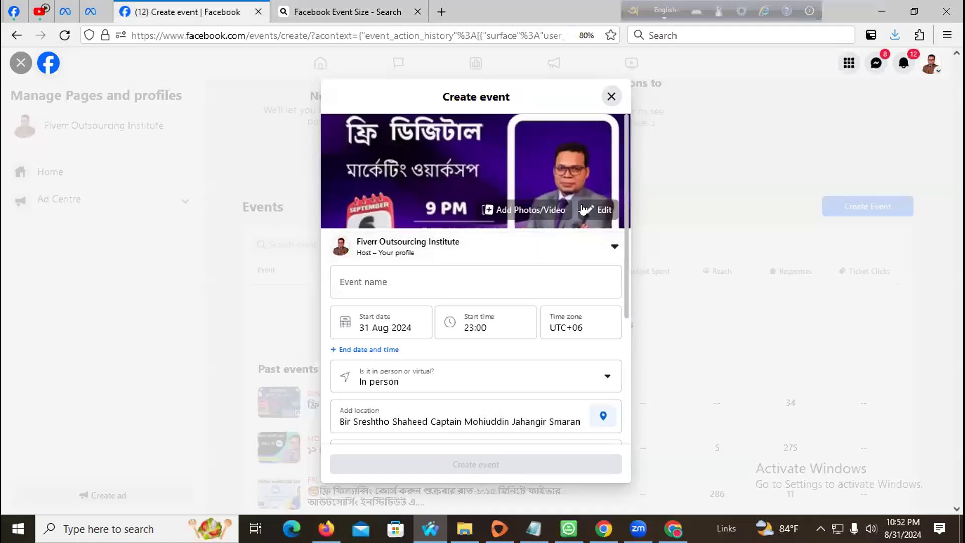
{"action": "left_click", "coordinate": [603, 210]}
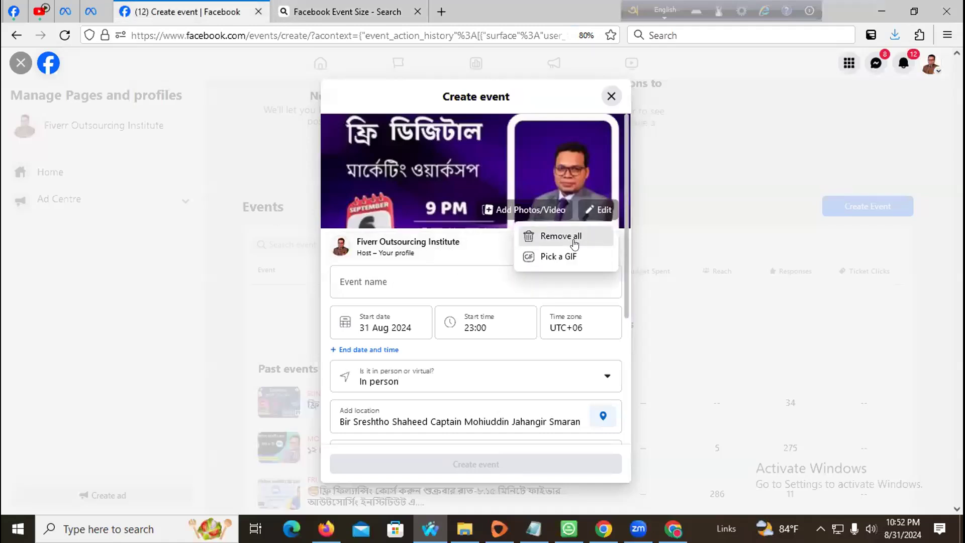
{"action": "left_click", "coordinate": [574, 238]}
- Upload the downloaded seminar PNG as the cover, positioned to show the date line and LIVE badge
{"action": "left_click", "coordinate": [593, 209]}
{"action": "left_click", "coordinate": [561, 234]}
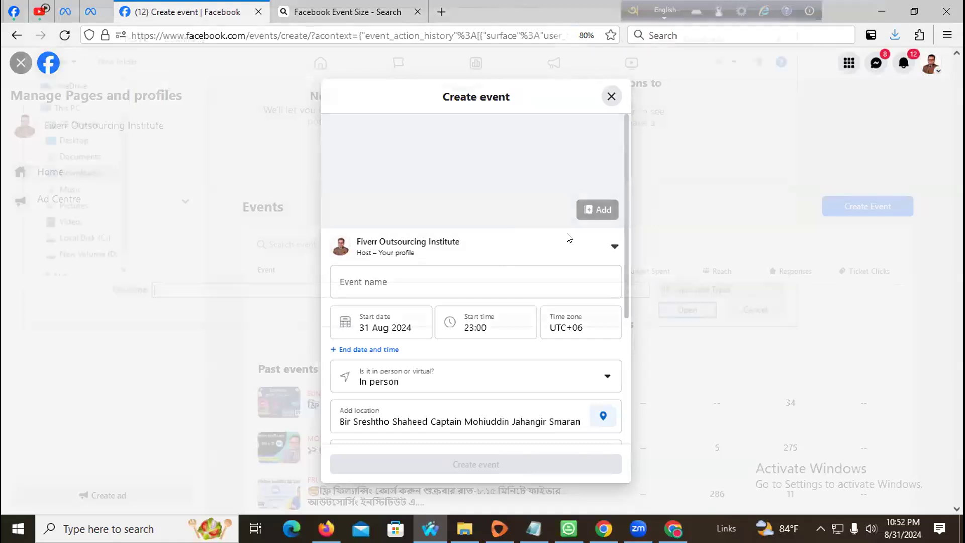
{"action": "left_click", "coordinate": [196, 179]}
{"action": "left_click", "coordinate": [696, 315]}
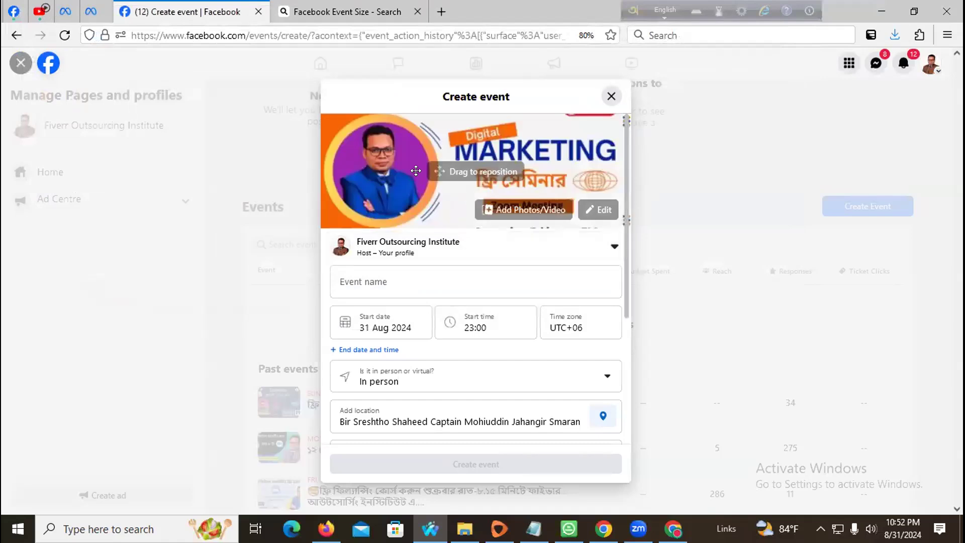
{"action": "left_click_drag", "start_coordinate": [416, 171], "coordinate": [410, 152]}
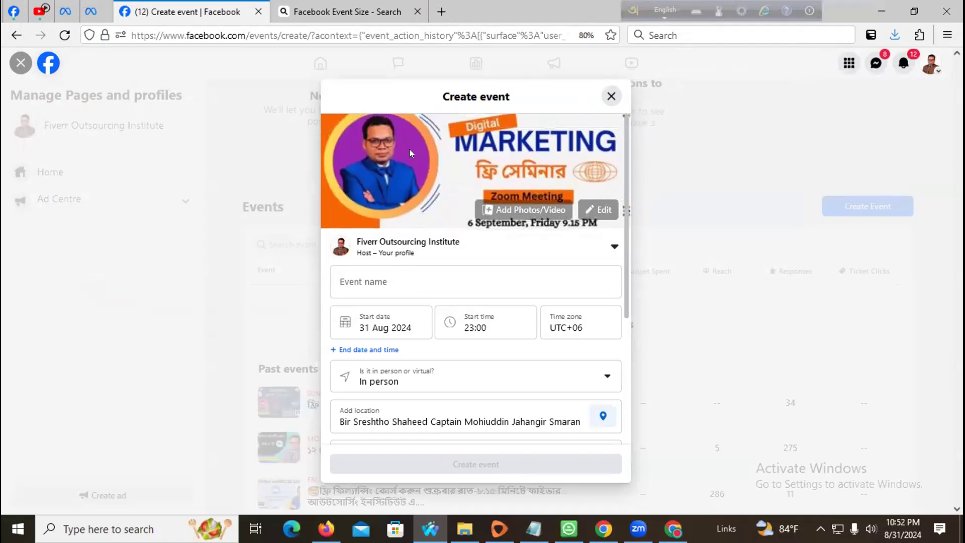
{"action": "mouse_move", "coordinate": [410, 152]}
{"action": "left_mouse_down"}
{"action": "mouse_move", "coordinate": [411, 174]}
{"action": "mouse_move", "coordinate": [412, 167]}
{"action": "left_mouse_up"}
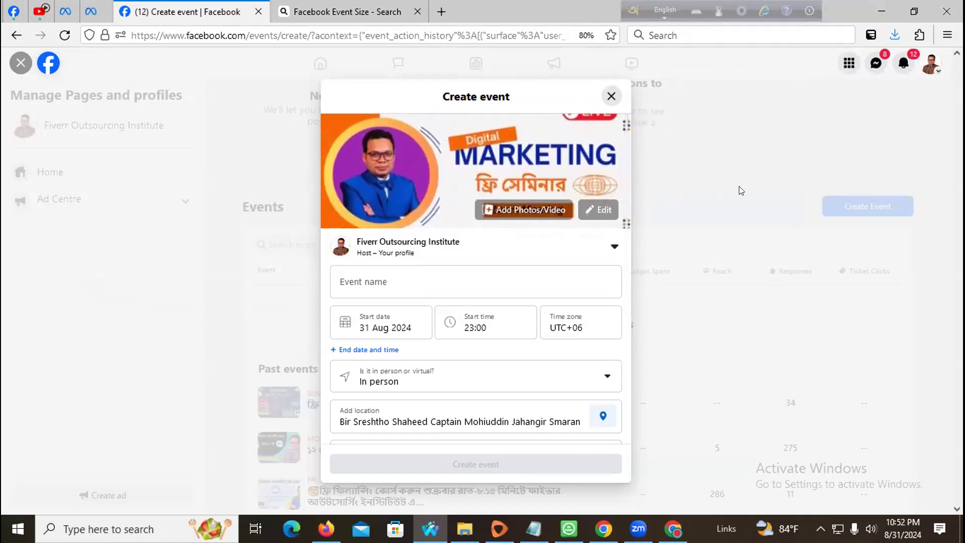
{"action": "key", "text": "ctrl+plus"}
{"action": "key", "text": "ctrl+minus"}
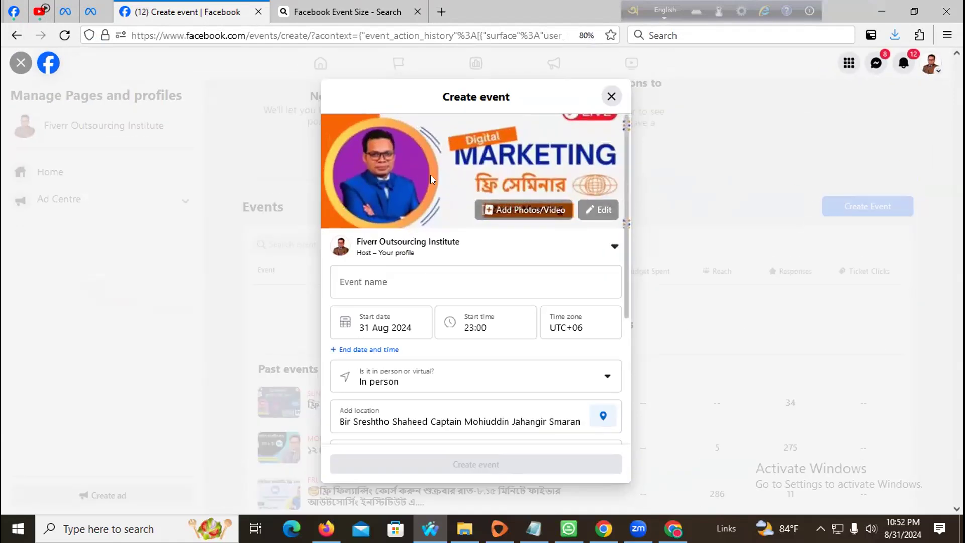
{"action": "left_click", "coordinate": [418, 288]}
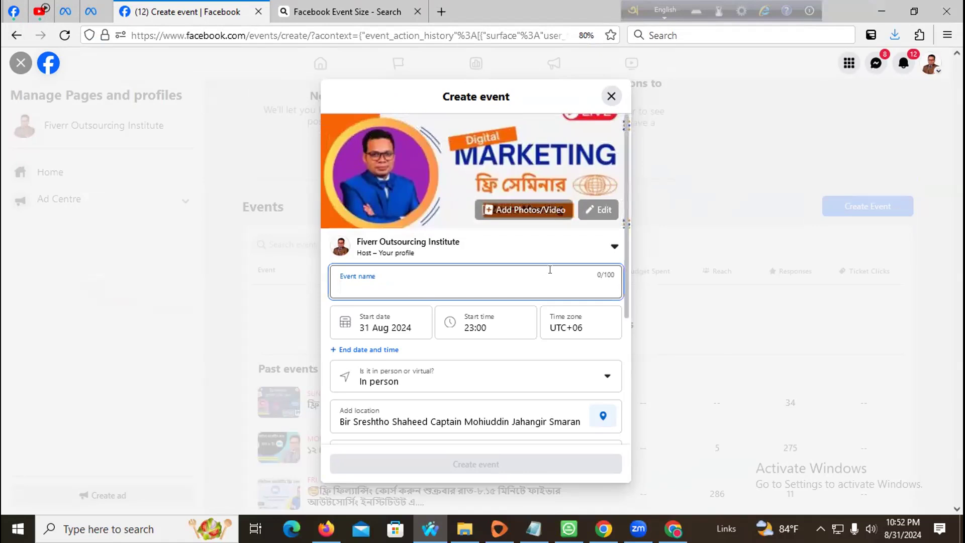
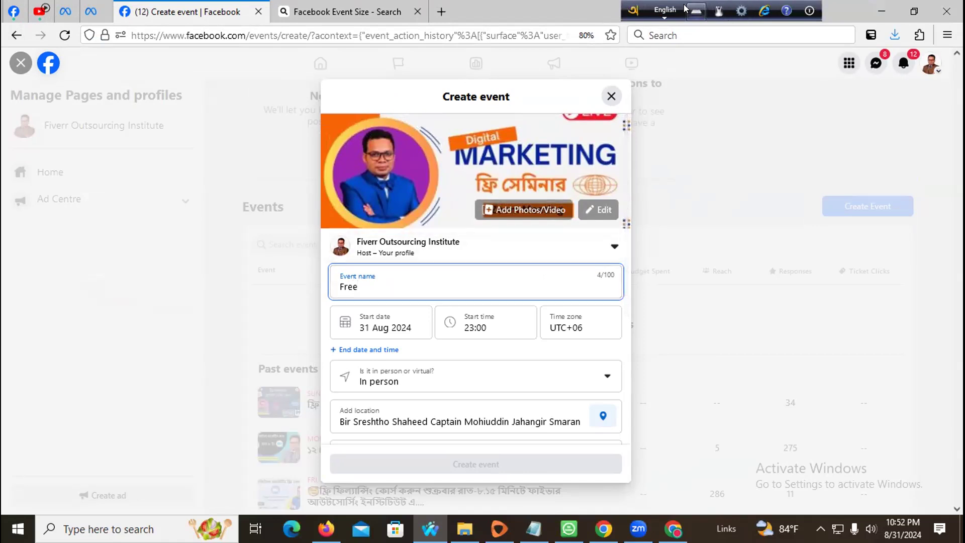
- Switch to Bengali input and replace 'Free' with ফ্রি ডিজিটাল মার্কেটিং ও ক্লাইন্ট হান্টিং
{"action": "left_click", "coordinate": [664, 10]}
{"action": "double_click", "coordinate": [349, 287]}
{"action": "type", "text": "fri "}
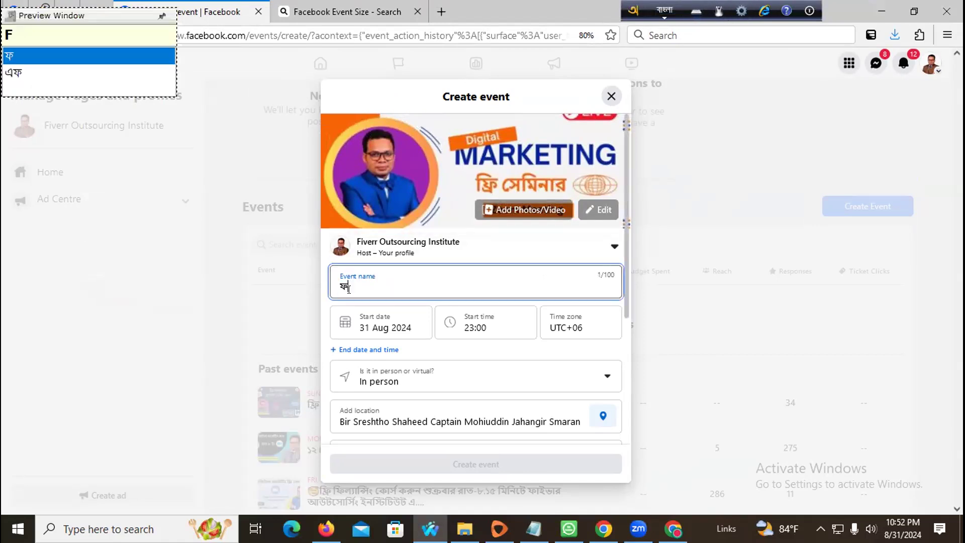
{"action": "type", "text": "DijiTal mar"}
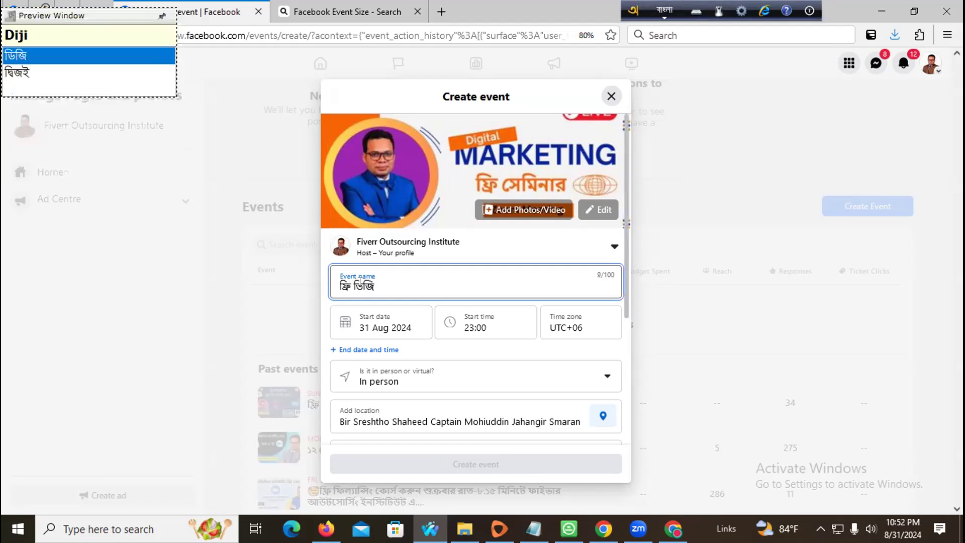
{"action": "type", "text": "keTing"}
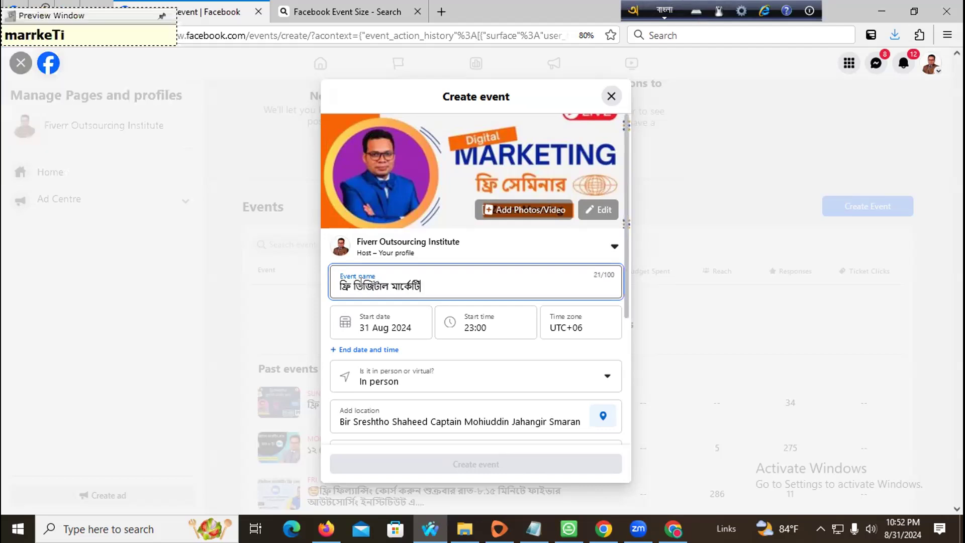
{"action": "type", "text": "o KlaiN"}
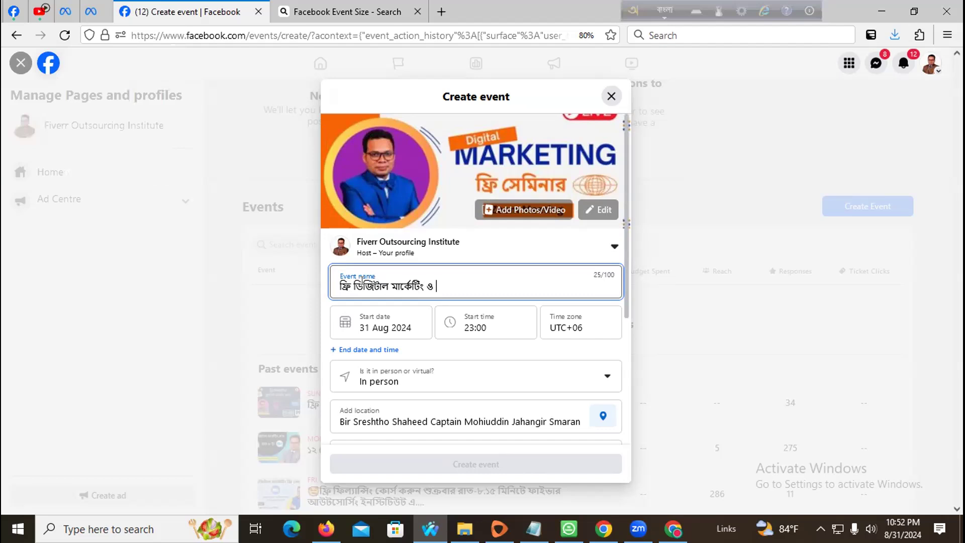
{"action": "type", "text": "T"}
{"action": "key", "text": "BackSpace"}
{"action": "key", "text": "BackSpace"}
{"action": "type", "text": "nT h"}
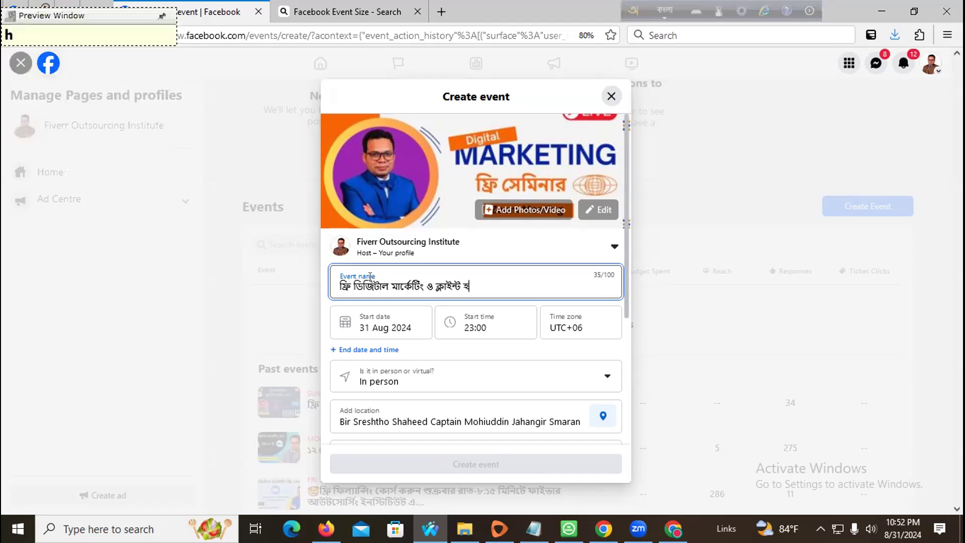
{"action": "type", "text": "anTing"}
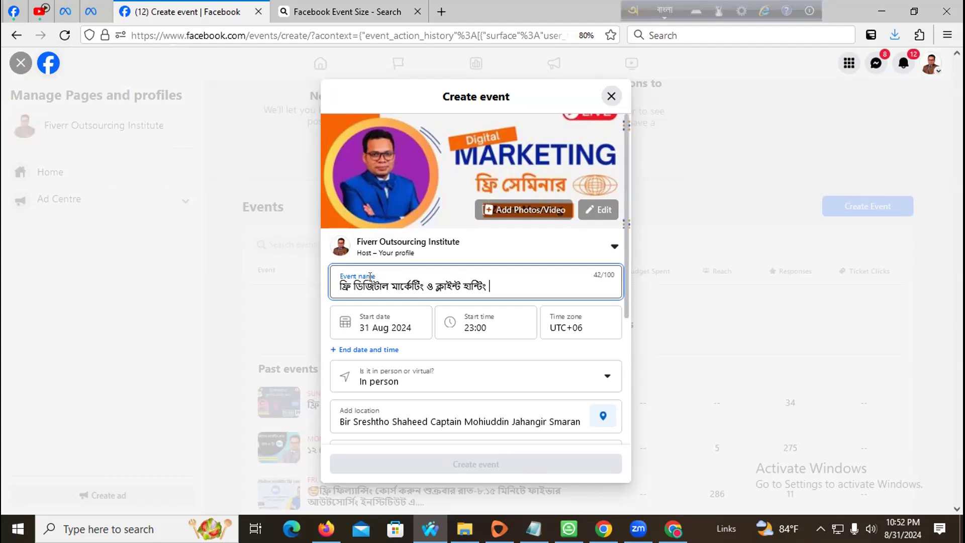
- Finish the event name with the word ওয়ার্কসপ
{"action": "type", "text": "Oyarrk"}
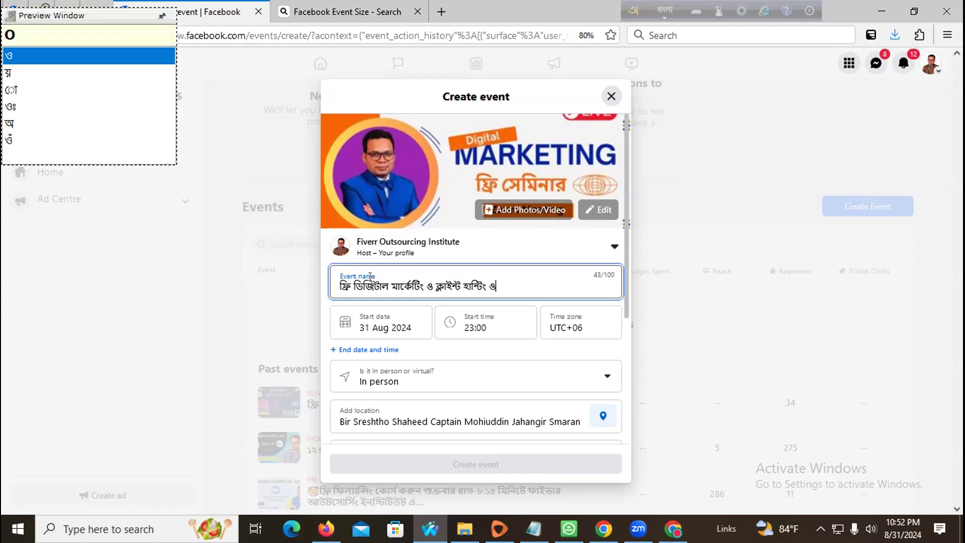
{"action": "type", "text": "s"}
{"action": "key", "text": "BackSpace"}
{"action": "key", "text": "BackSpace"}
{"action": "type", "text": "s"}
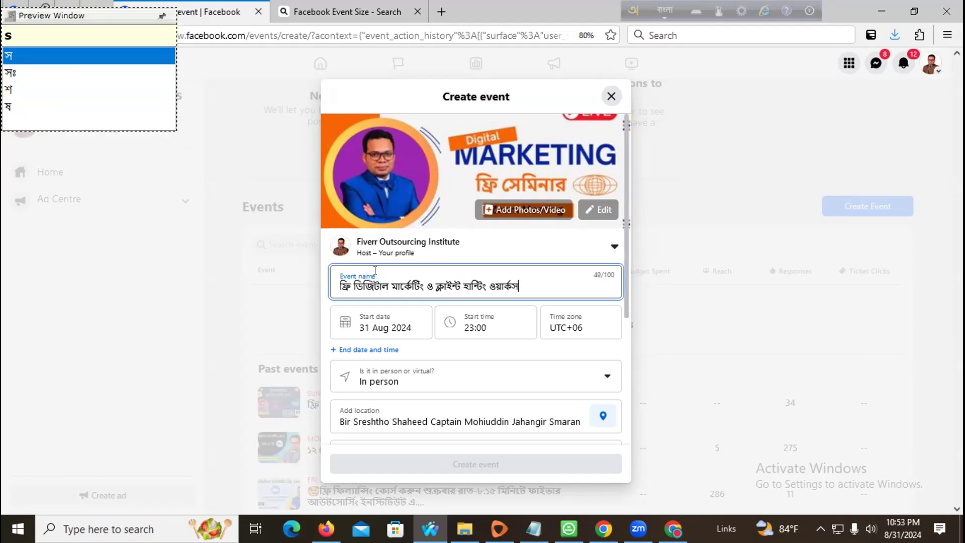
{"action": "type", "text": "Op"}
{"action": "key", "text": "BackSpace"}
{"action": "key", "text": "BackSpace"}
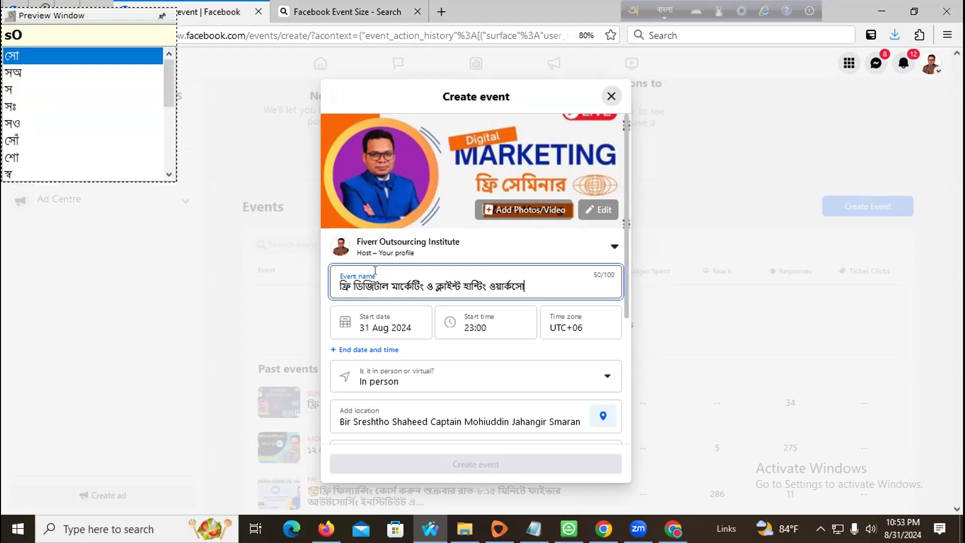
{"action": "type", "text": "p"}
{"action": "key", "text": "BackSpace"}
{"action": "key", "text": "BackSpace"}
{"action": "type", "text": "p"}
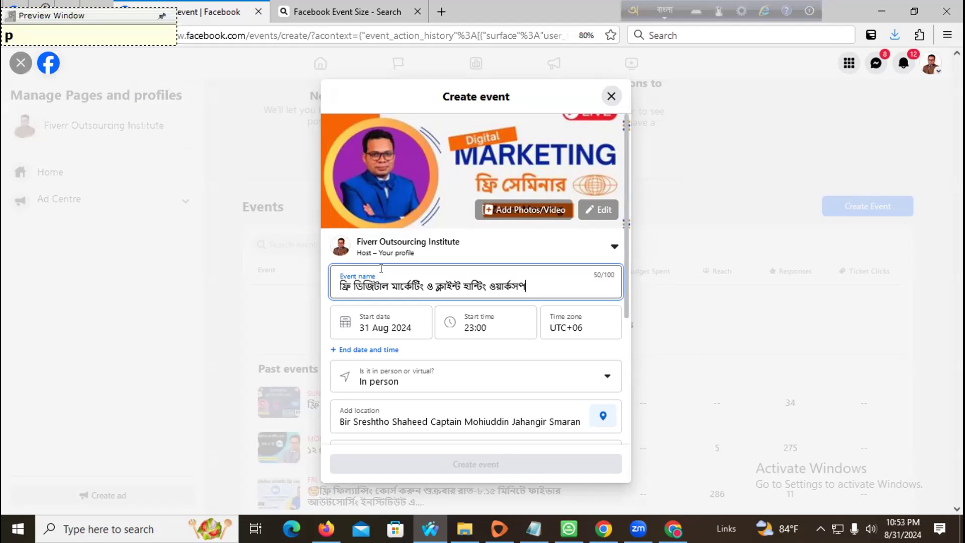
- Copy the last word ওয়ার্কসপ into a new browser tab to check its spelling
{"action": "left_click_drag", "start_coordinate": [488, 283], "coordinate": [622, 280]}
{"action": "key", "text": "ctrl+c"}
{"action": "left_click", "coordinate": [441, 12]}
- Search Bing for ওয়ার্কসপ and paste the correct spelling ওয়ার্কশপ over the event name's last word
{"action": "key", "text": "ctrl+v"}
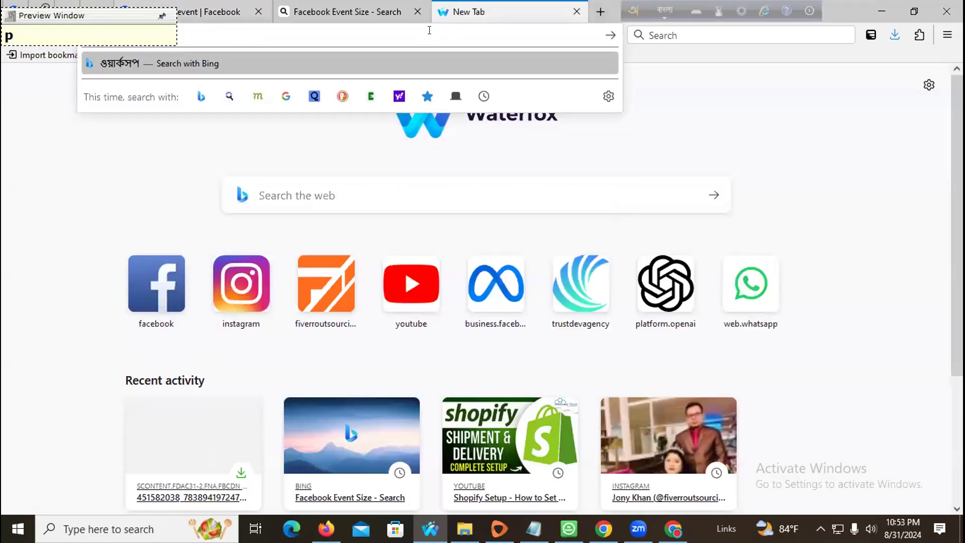
{"action": "key", "text": "Return"}
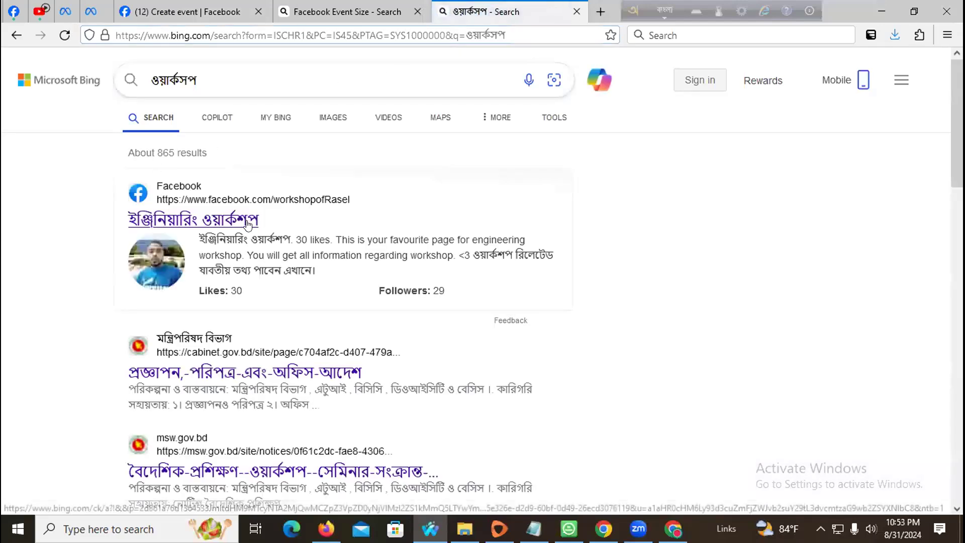
{"action": "double_click", "coordinate": [220, 221]}
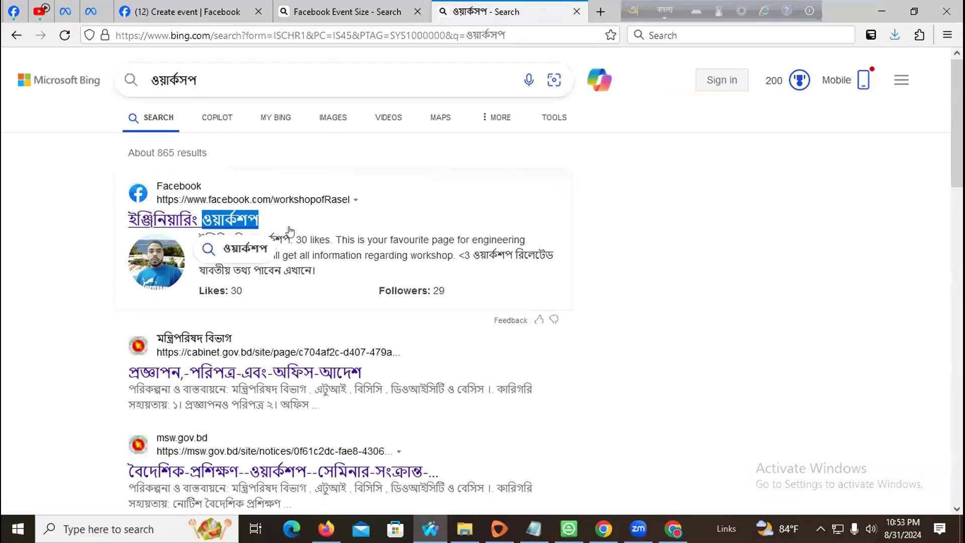
{"action": "left_click", "coordinate": [321, 210]}
{"action": "left_click", "coordinate": [522, 10]}
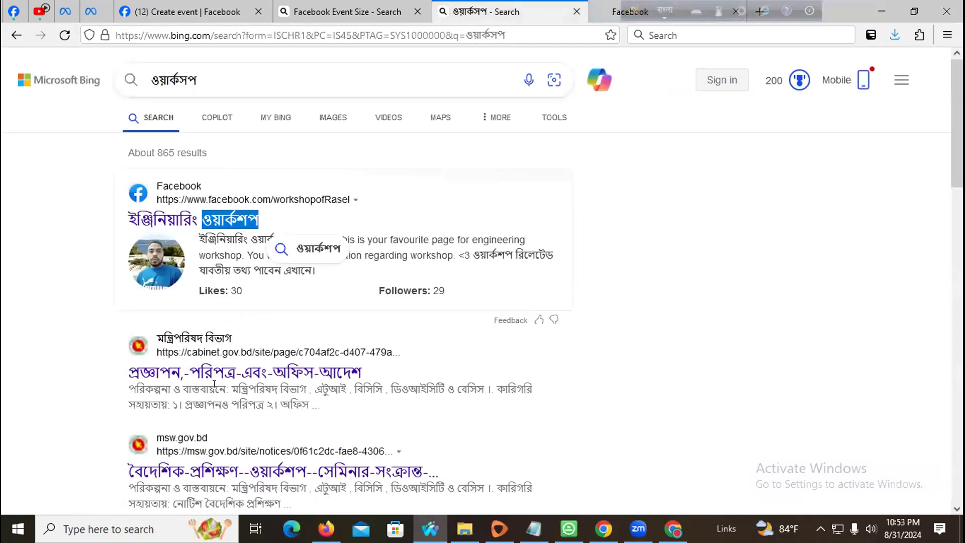
{"action": "scroll", "coordinate": [324, 385], "scroll_direction": "down", "scroll_amount": 3}
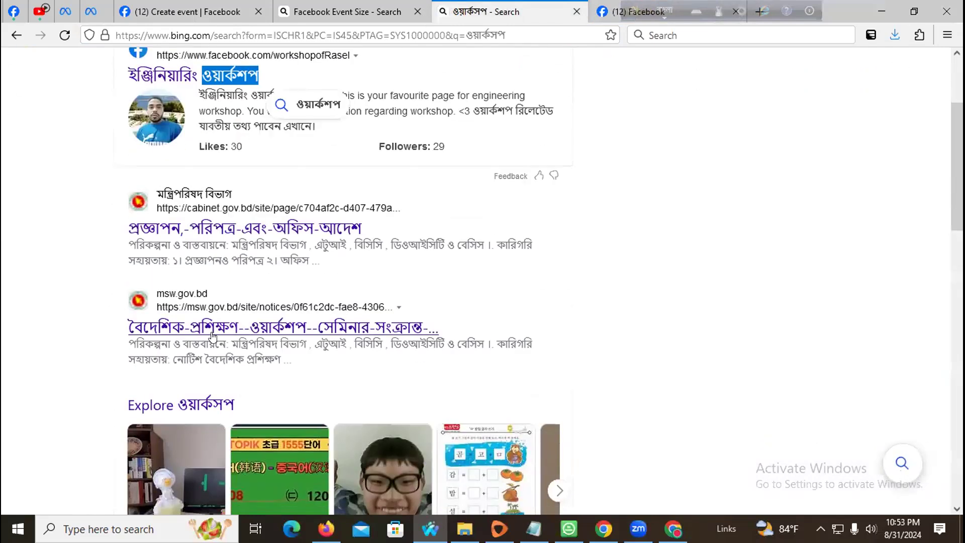
{"action": "left_click", "coordinate": [347, 11]}
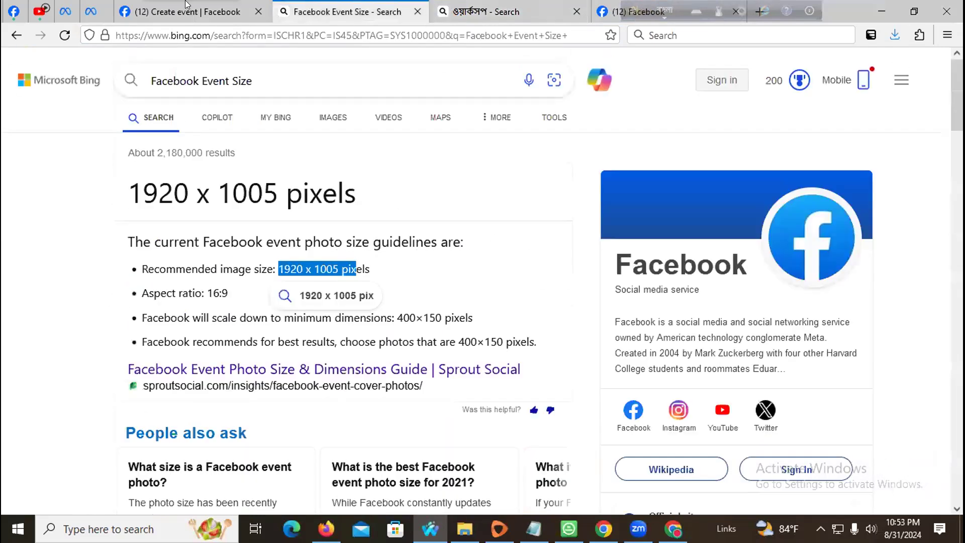
{"action": "left_click", "coordinate": [155, 10]}
{"action": "key", "text": "ctrl+v"}
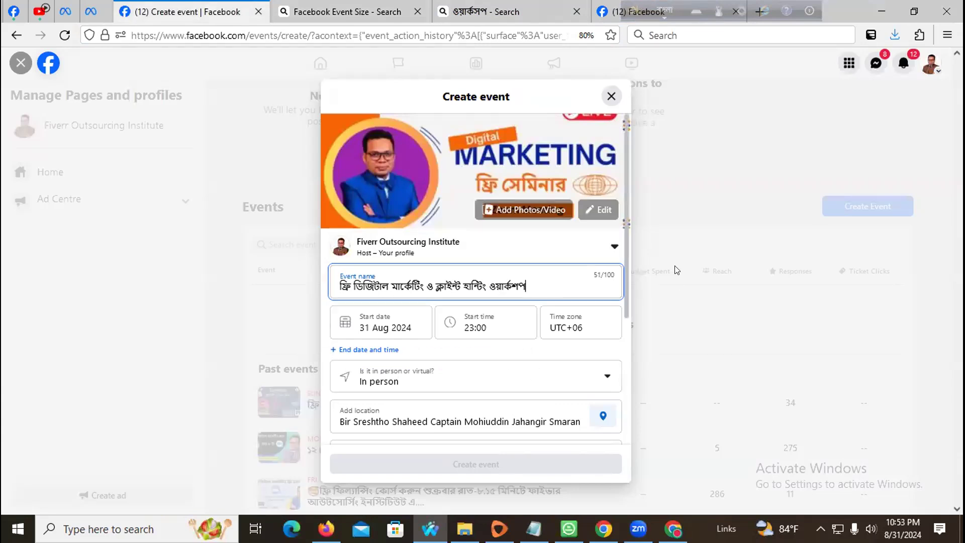
- Set the event start date to 6 September 2024
{"action": "scroll", "coordinate": [483, 290], "scroll_direction": "down", "scroll_amount": 1}
{"action": "scroll", "coordinate": [483, 290], "scroll_direction": "down", "scroll_amount": 1}
{"action": "left_click", "coordinate": [396, 277]}
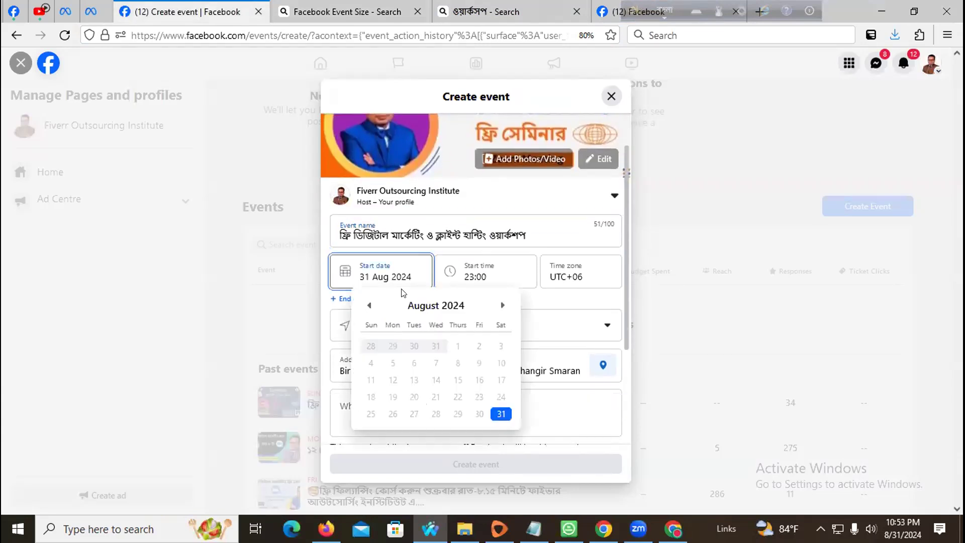
{"action": "left_click", "coordinate": [500, 306]}
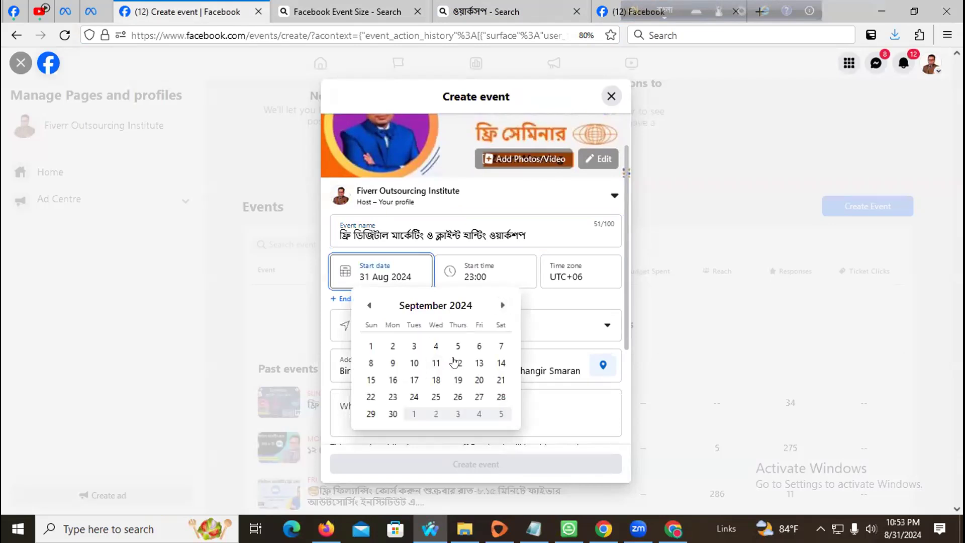
{"action": "left_click", "coordinate": [475, 347]}
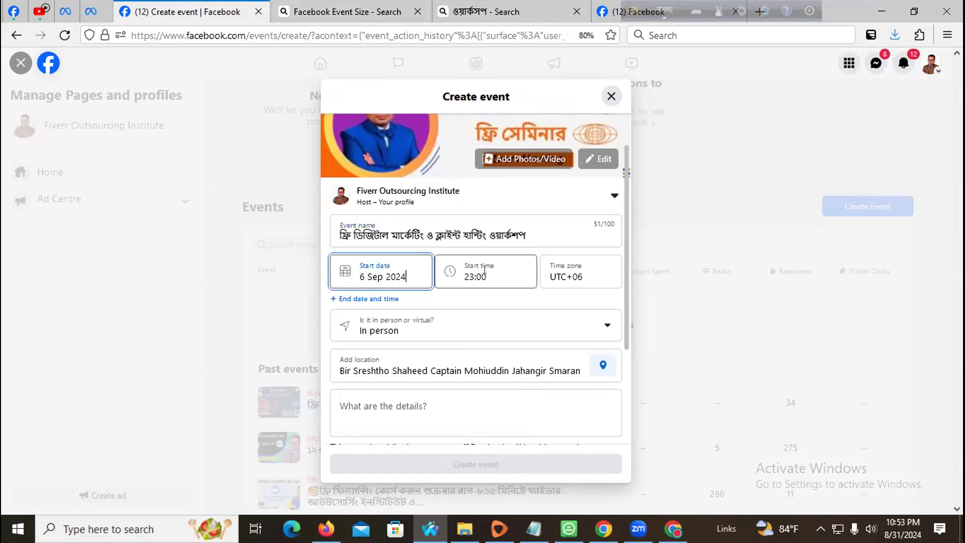
- Set the start time to 21:15
{"action": "left_click", "coordinate": [484, 270]}
{"action": "scroll", "coordinate": [495, 382], "scroll_direction": "down", "scroll_amount": 10}
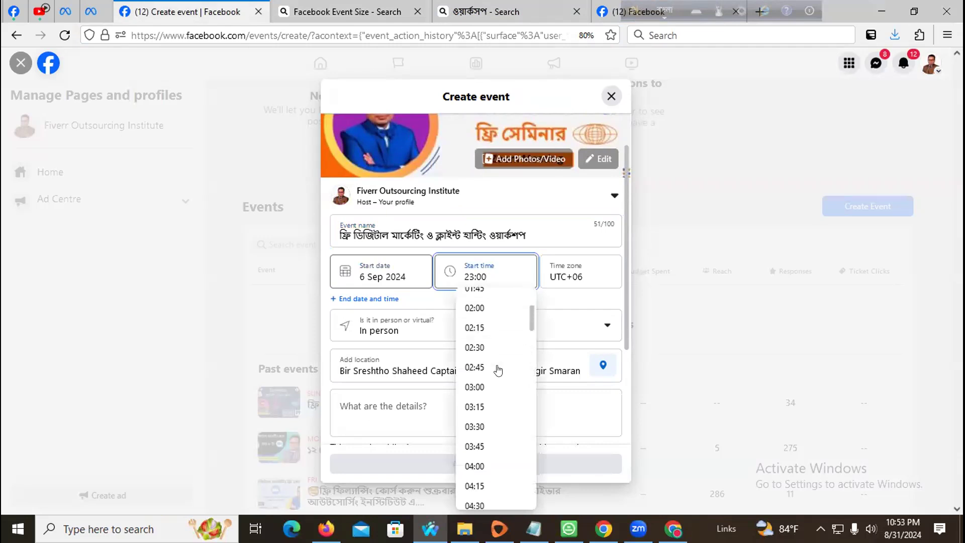
{"action": "scroll", "coordinate": [496, 382], "scroll_direction": "down", "scroll_amount": 20}
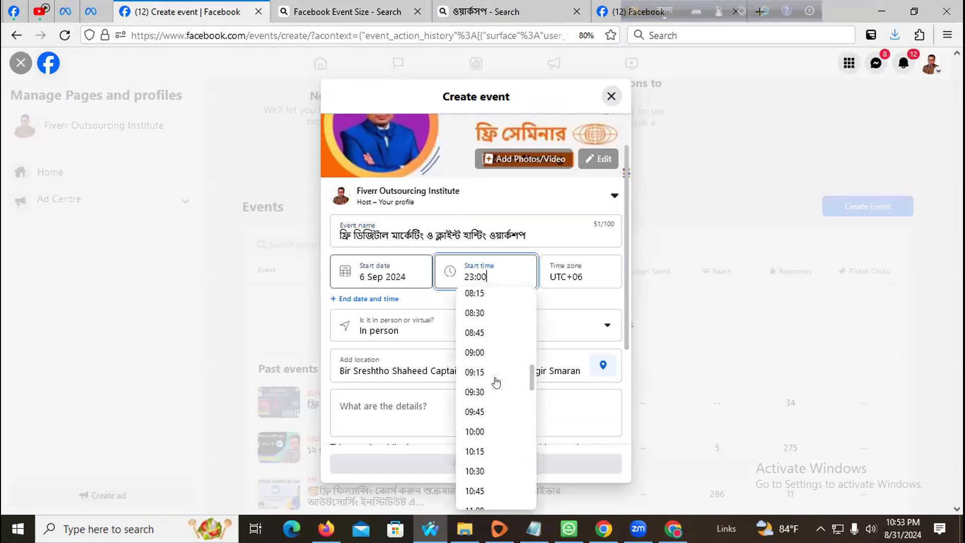
{"action": "scroll", "coordinate": [497, 383], "scroll_direction": "down", "scroll_amount": 3}
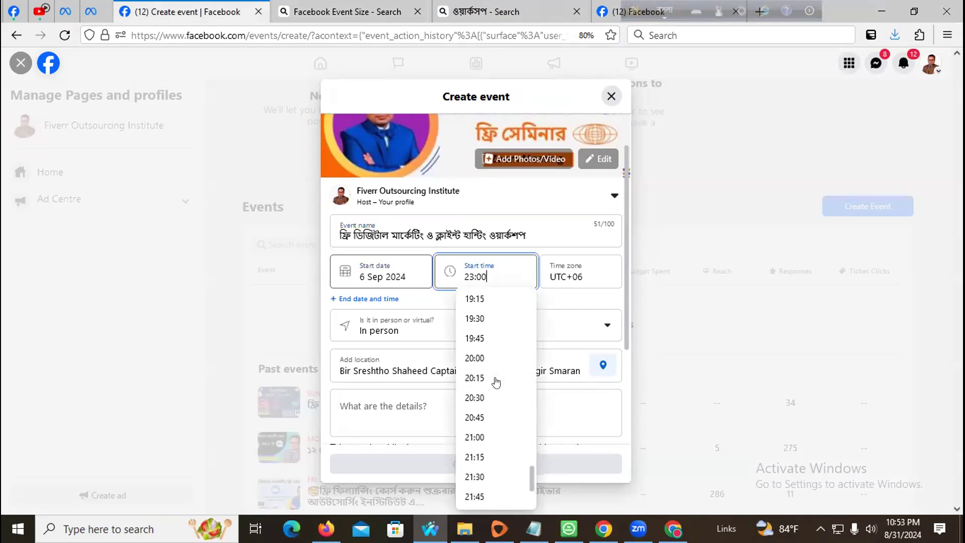
{"action": "scroll", "coordinate": [496, 382], "scroll_direction": "down", "scroll_amount": 1}
{"action": "left_click", "coordinate": [497, 410]}
- Keep the time zone as Asia/Dhaka
{"action": "left_click", "coordinate": [573, 278]}
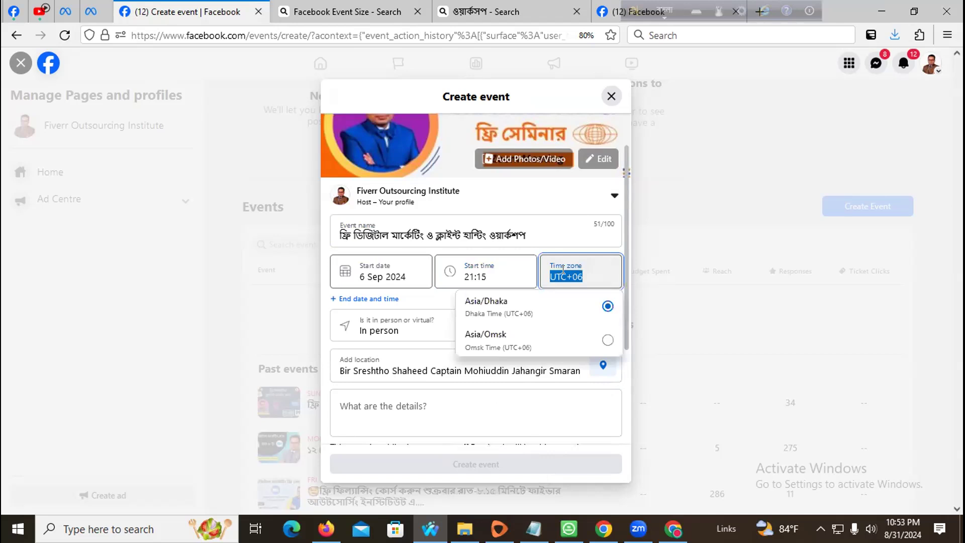
{"action": "left_click", "coordinate": [543, 315]}
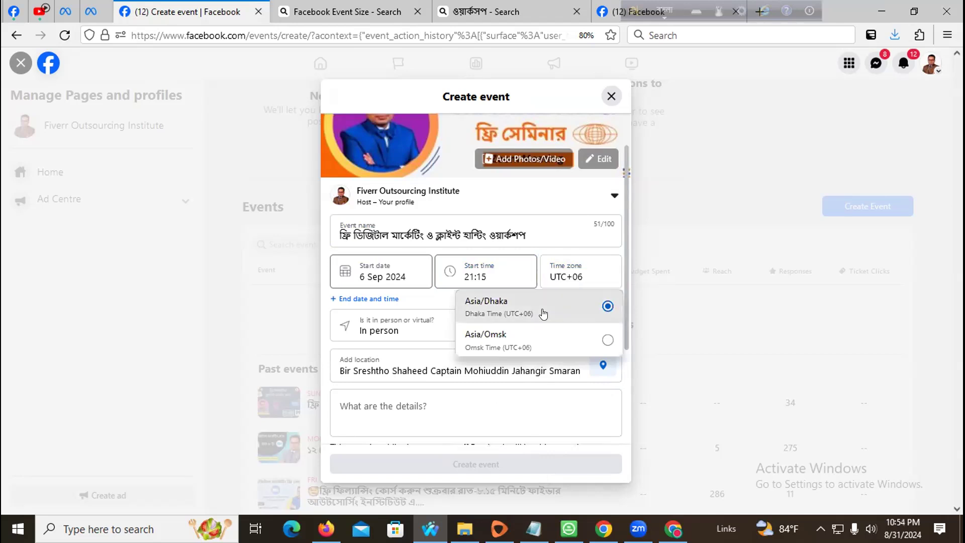
{"action": "left_click", "coordinate": [545, 310]}
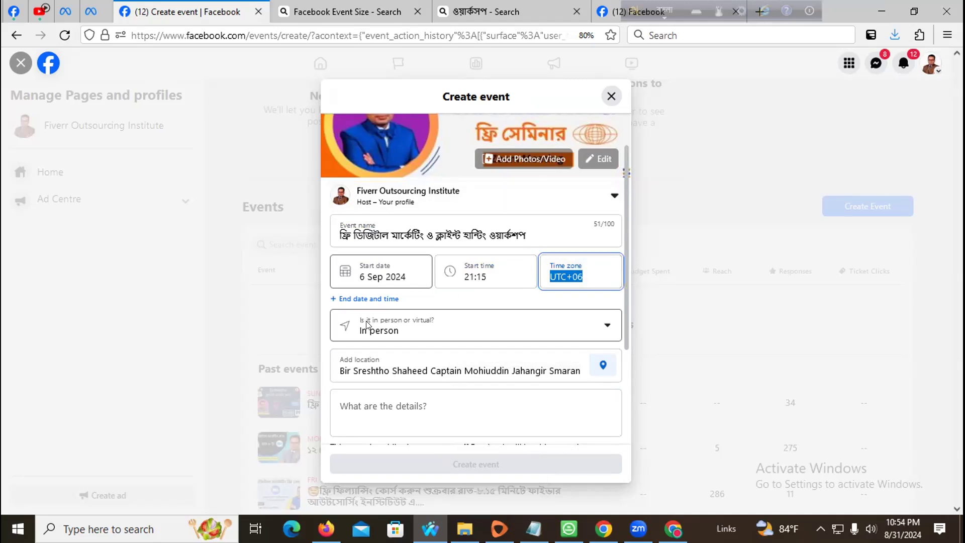
{"action": "scroll", "coordinate": [361, 281], "scroll_direction": "up", "scroll_amount": 2}
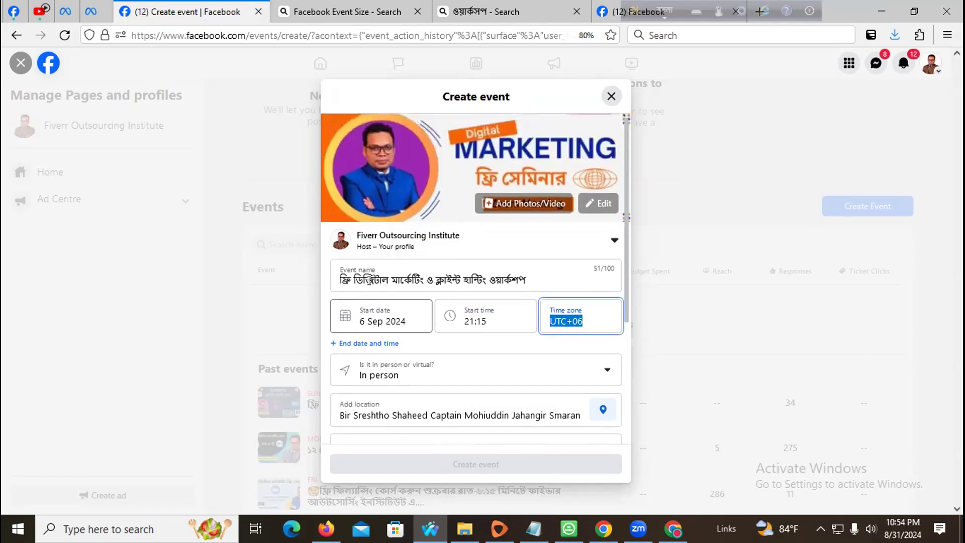
- Add an end date and time, make the event Virtual, and choose External link
{"action": "left_click", "coordinate": [361, 349]}
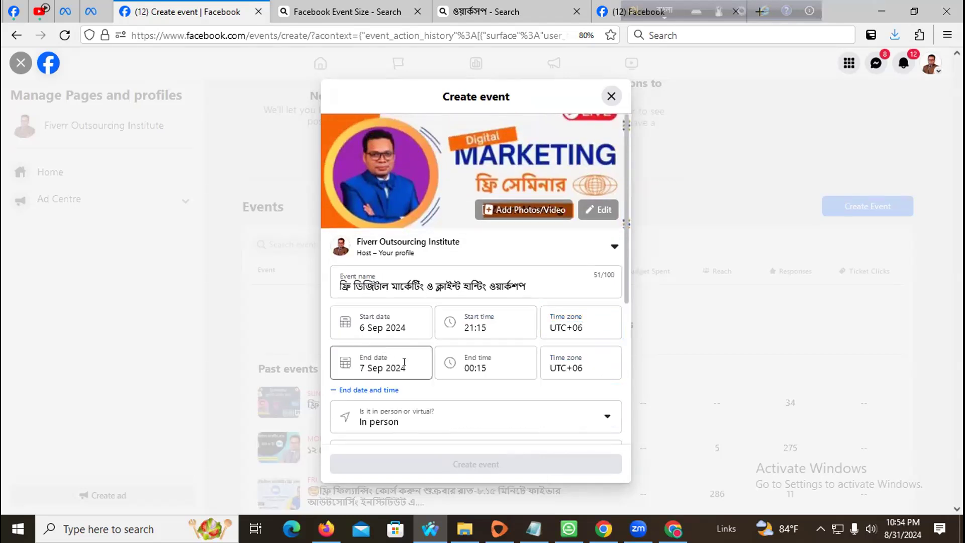
{"action": "scroll", "coordinate": [427, 351], "scroll_direction": "down", "scroll_amount": 2}
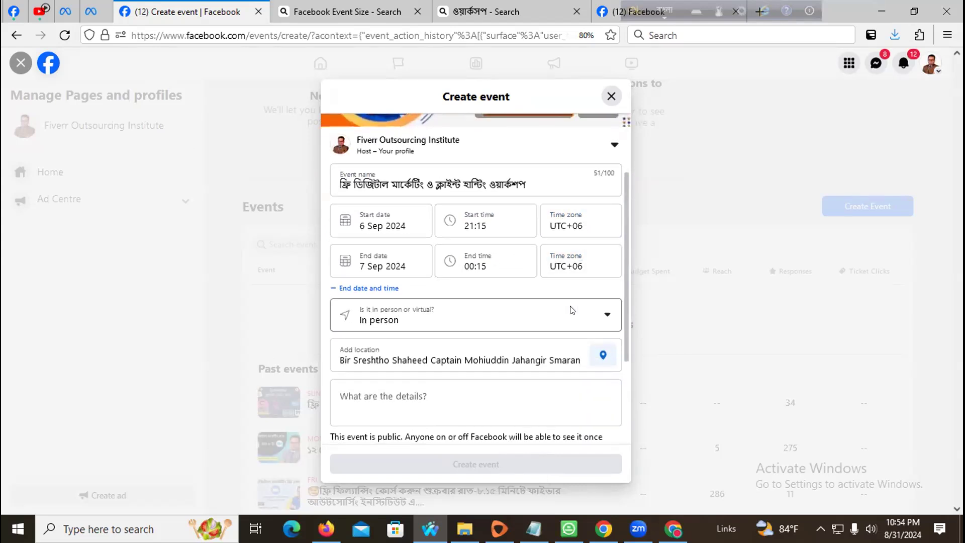
{"action": "scroll", "coordinate": [457, 313], "scroll_direction": "down", "scroll_amount": 2}
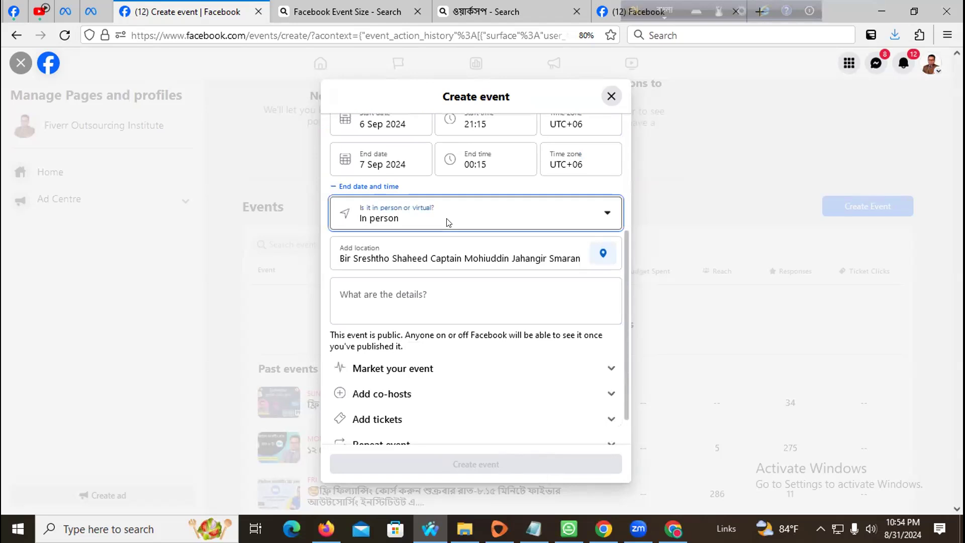
{"action": "left_click", "coordinate": [449, 223]}
{"action": "left_click", "coordinate": [391, 276]}
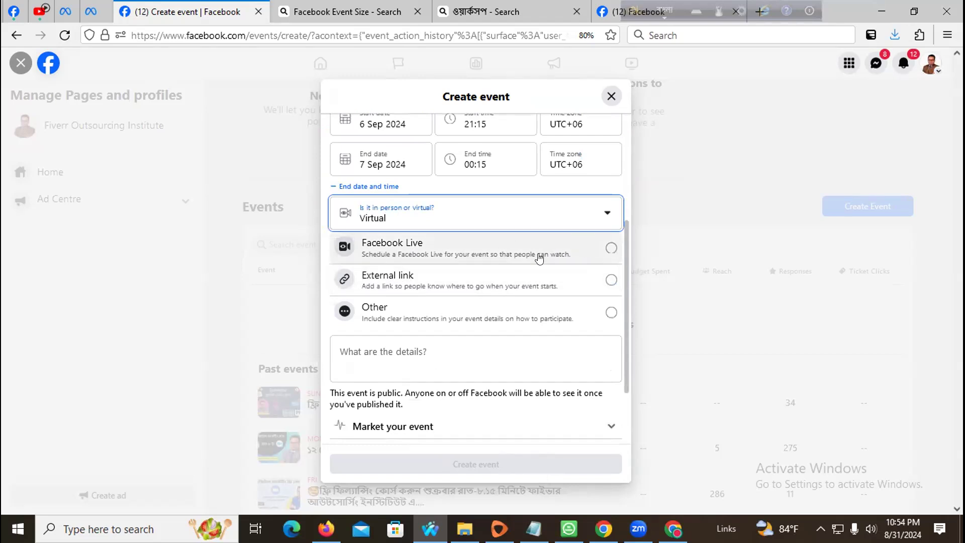
{"action": "left_click", "coordinate": [610, 280]}
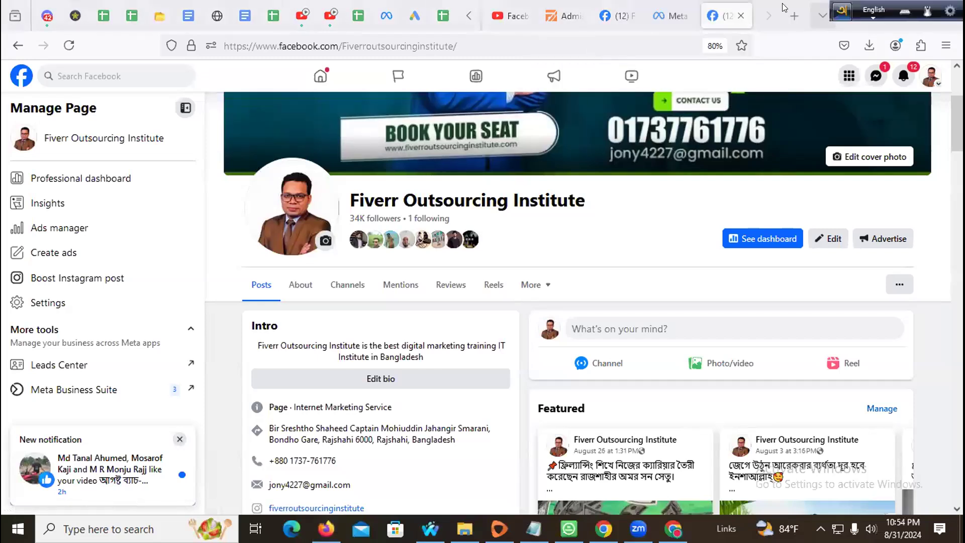
- Open WhatsApp Web from the shortcut tile in a new tab
{"action": "left_click", "coordinate": [795, 15]}
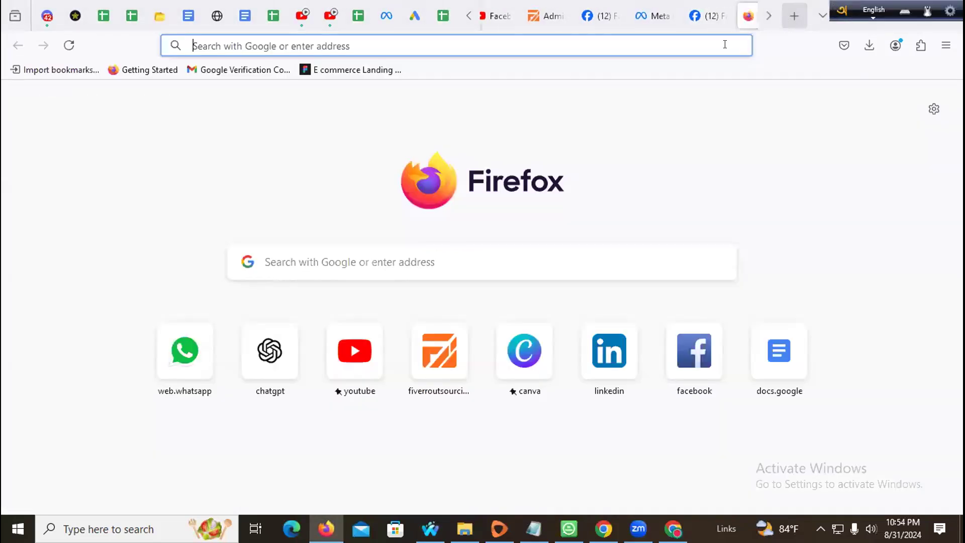
{"action": "left_click", "coordinate": [186, 347]}
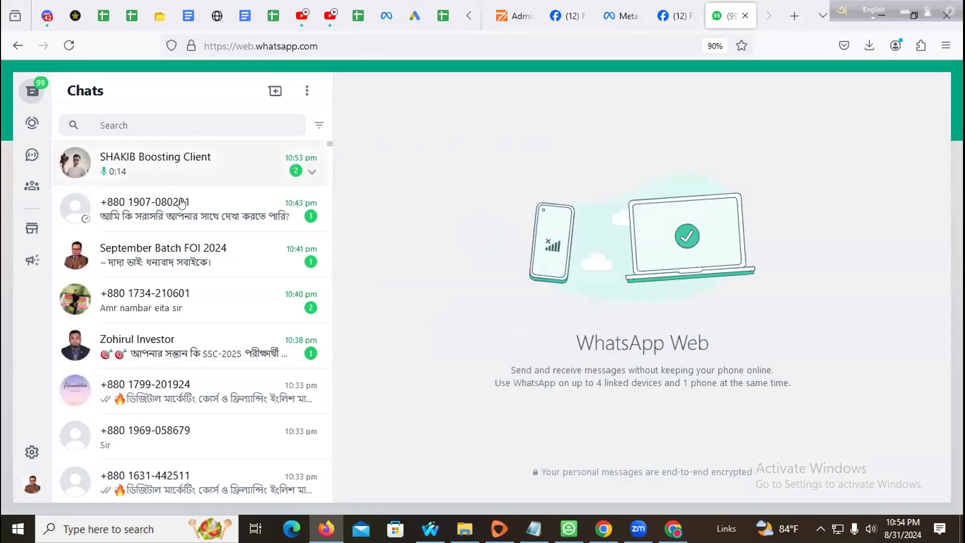
- Find the July Batch-FOI 24 group chat and copy its Zoom meeting link
{"action": "scroll", "coordinate": [199, 256], "scroll_direction": "down", "scroll_amount": 3}
{"action": "scroll", "coordinate": [194, 249], "scroll_direction": "up", "scroll_amount": 3}
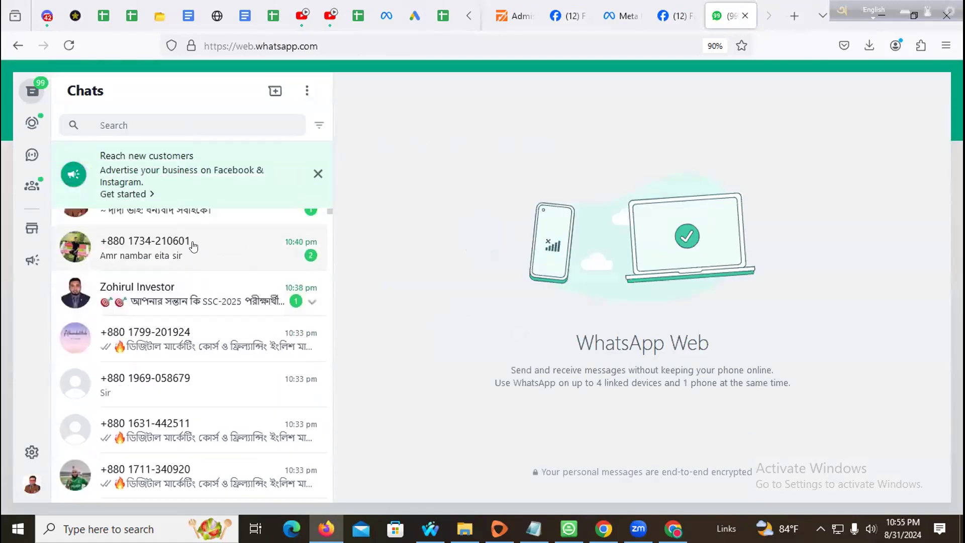
{"action": "left_click", "coordinate": [169, 122]}
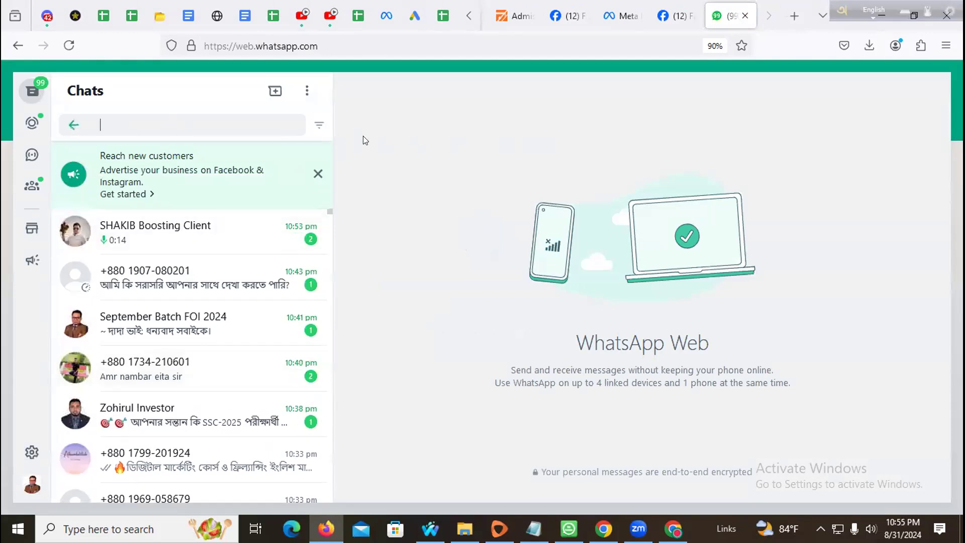
{"action": "type", "text": "july"}
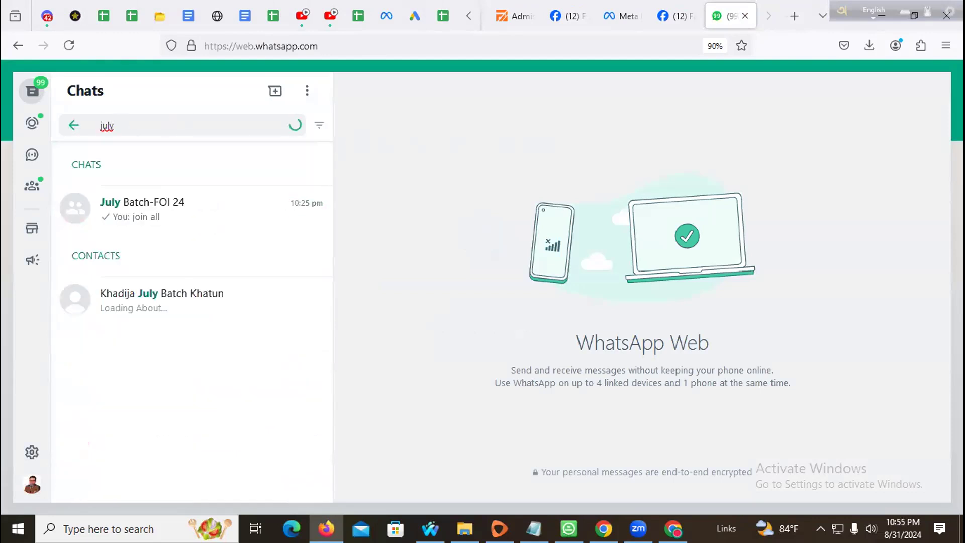
{"action": "left_click", "coordinate": [238, 200]}
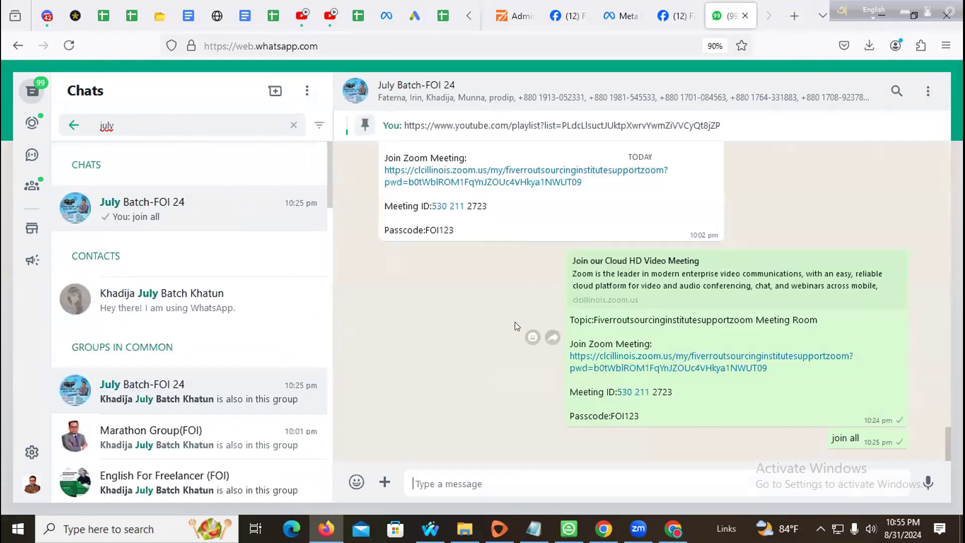
{"action": "scroll", "coordinate": [596, 352], "scroll_direction": "up", "scroll_amount": 3}
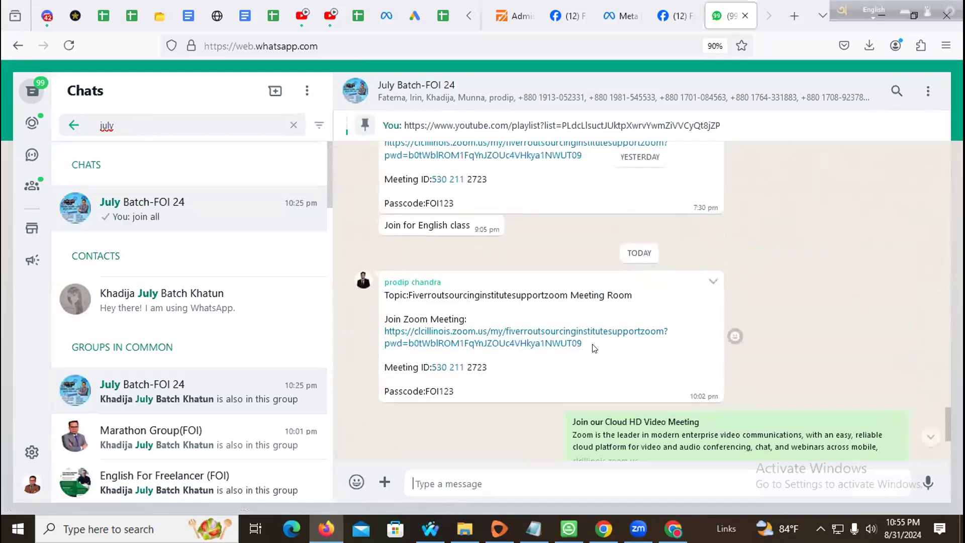
{"action": "scroll", "coordinate": [575, 349], "scroll_direction": "up", "scroll_amount": 5}
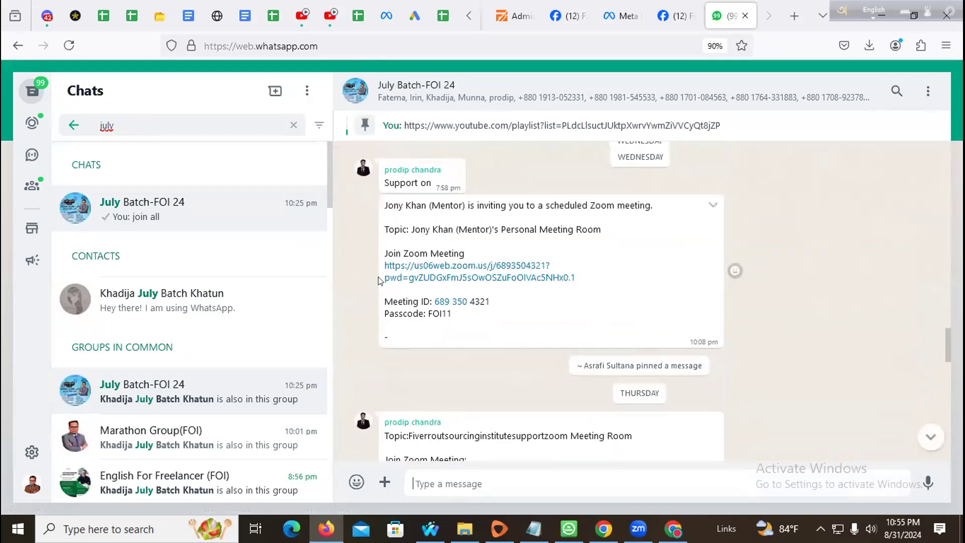
{"action": "left_click_drag", "start_coordinate": [379, 269], "coordinate": [594, 277]}
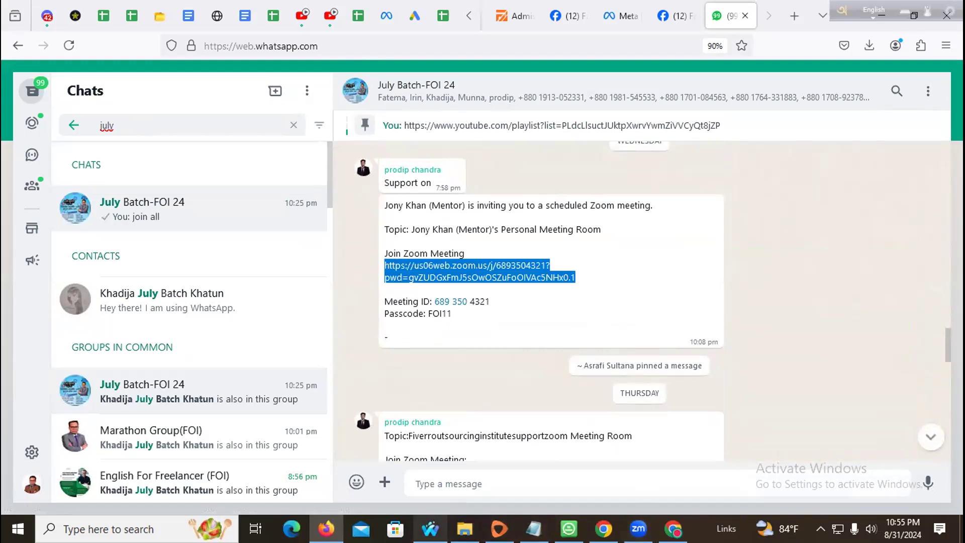
{"action": "left_click", "coordinate": [430, 529]}
- Paste the Zoom meeting link into the Event link field
{"action": "key", "text": "ctrl+v"}
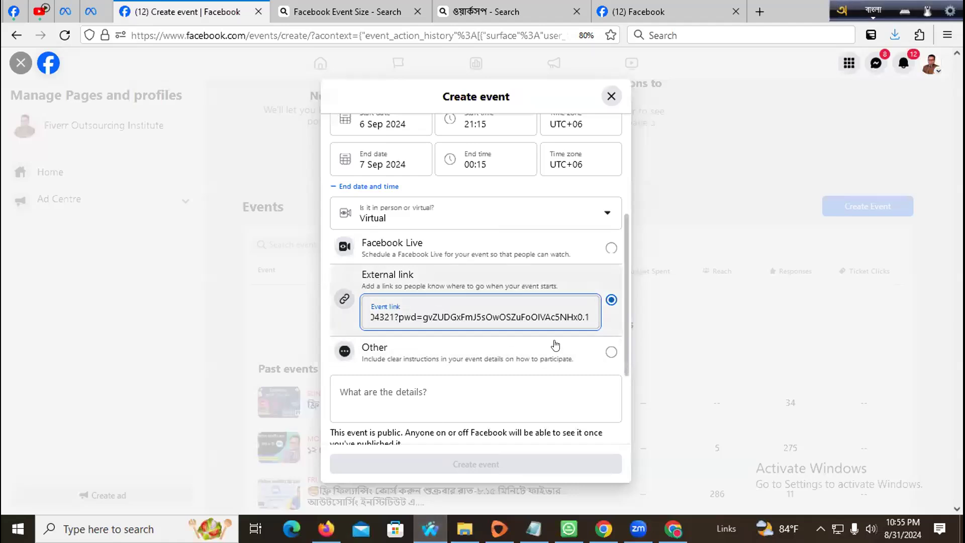
{"action": "key", "text": "ctrl+a"}
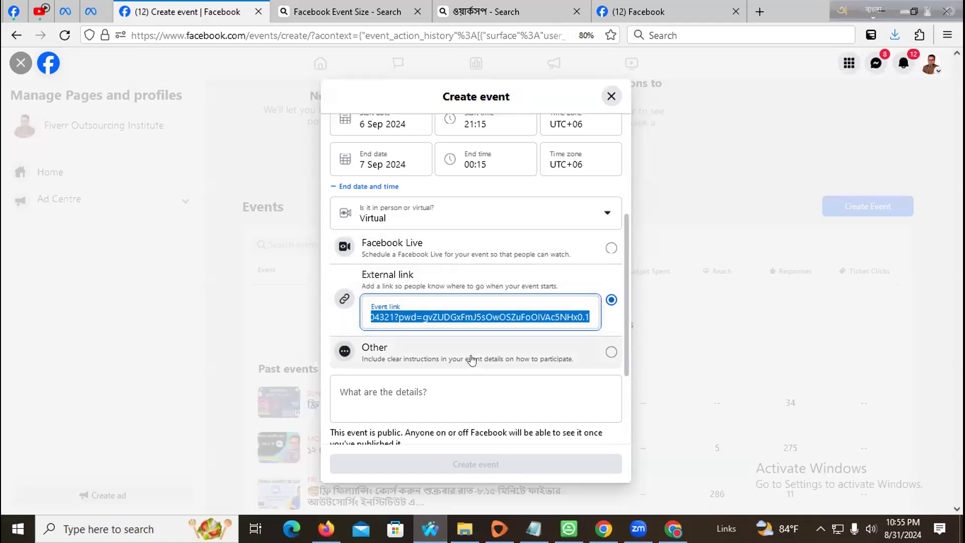
{"action": "scroll", "coordinate": [544, 401], "scroll_direction": "down", "scroll_amount": 3}
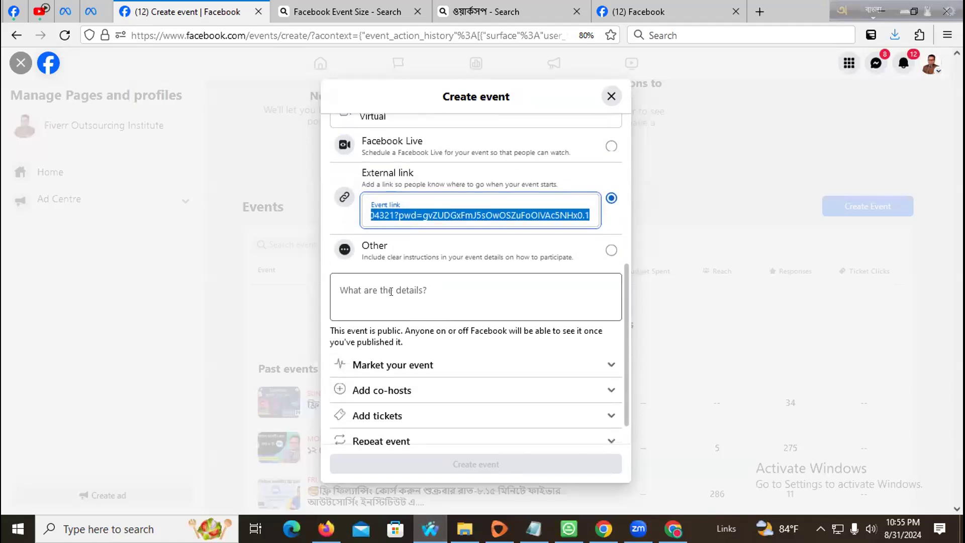
- Start the details with the title ফ্রি ডিজিটাল মার্কেটিং ও ক্লাইন্ট হান্টিং ওয়ার্কশপ
{"action": "left_click", "coordinate": [435, 288]}
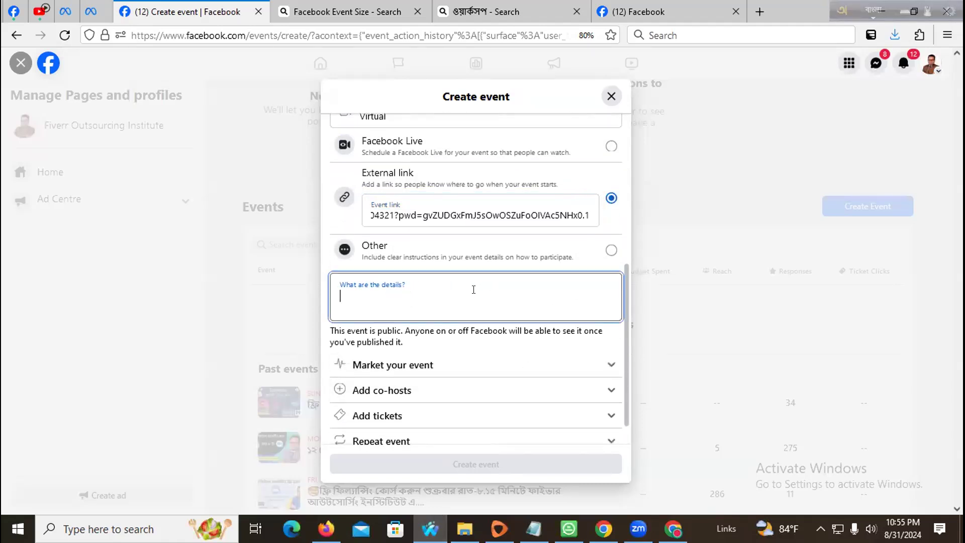
{"action": "scroll", "coordinate": [473, 289], "scroll_direction": "down", "scroll_amount": 1}
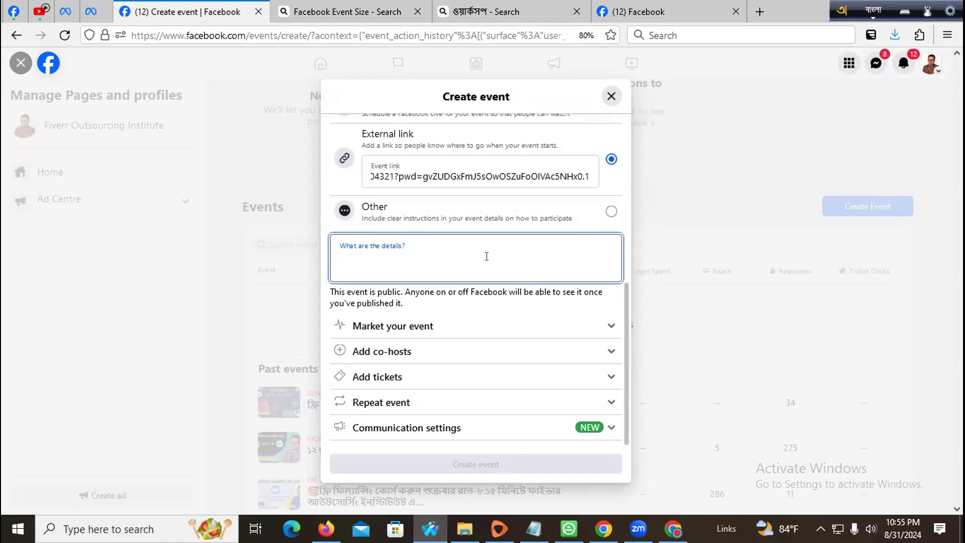
{"action": "type", "text": "ফ্রি ফ"}
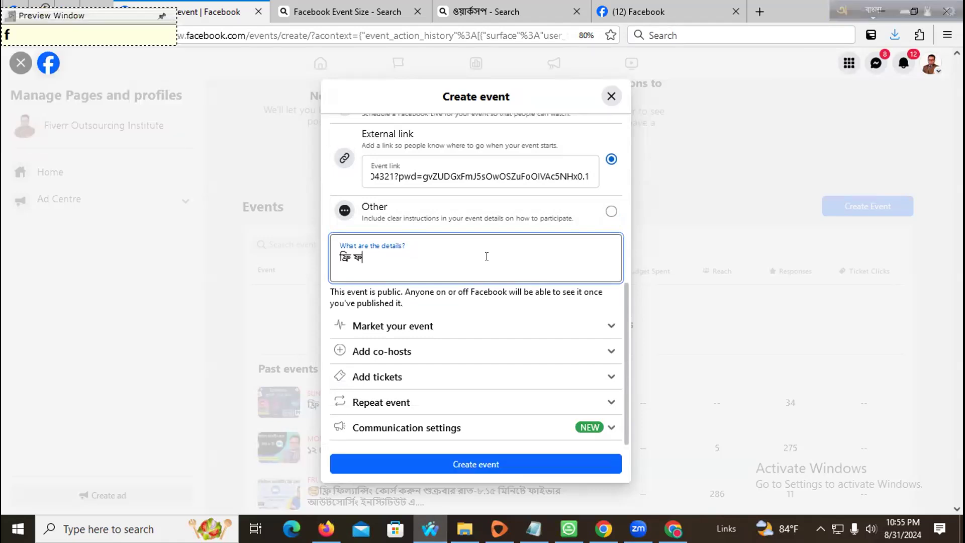
{"action": "key", "text": "BackSpace"}
{"action": "key", "text": "BackSpace"}
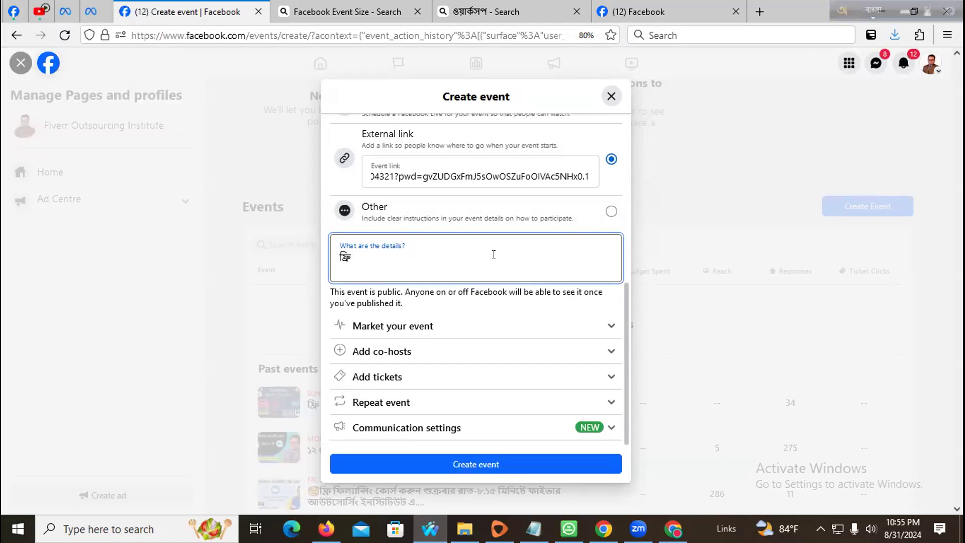
{"action": "scroll", "coordinate": [494, 254], "scroll_direction": "up", "scroll_amount": 7}
{"action": "triple_click", "coordinate": [498, 277]}
{"action": "key", "text": "ctrl+c"}
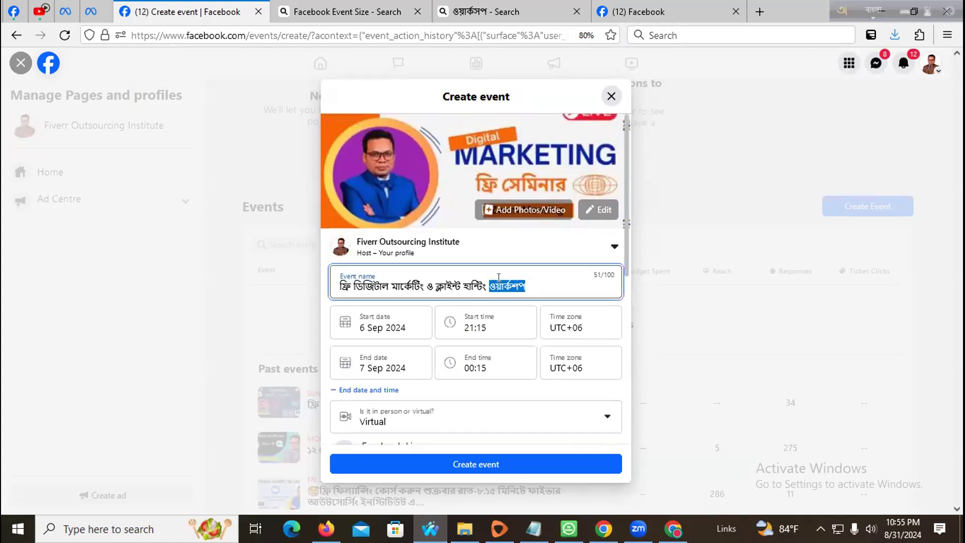
{"action": "scroll", "coordinate": [435, 278], "scroll_direction": "down", "scroll_amount": 5}
{"action": "left_click", "coordinate": [425, 259]}
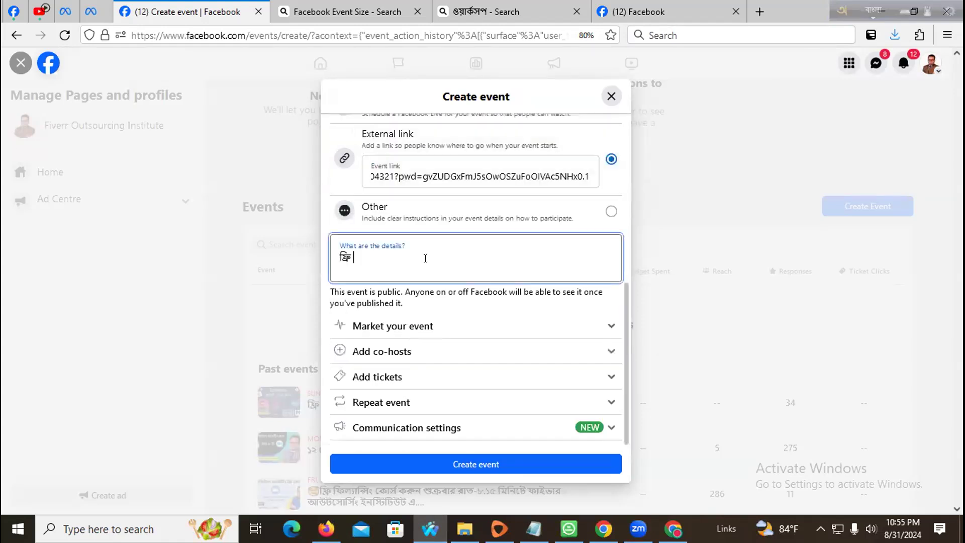
{"action": "key", "text": "ctrl+a"}
{"action": "key", "text": "ctrl+v"}
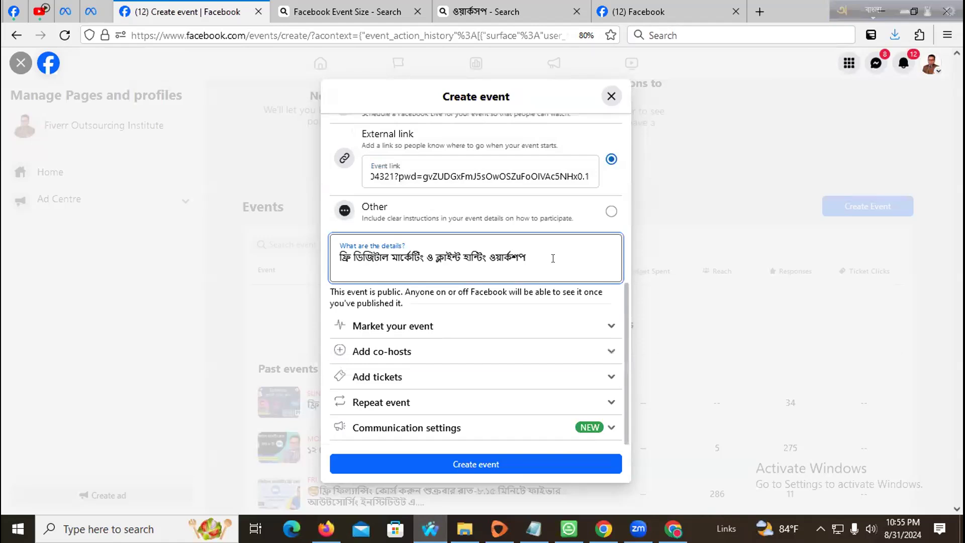
- Continue the description in Bengali: ফাইভার আউটসোর্সিং ইনস্টিটিউটের সম্মানিত মেন্টর
{"action": "type", "text": "faiv"}
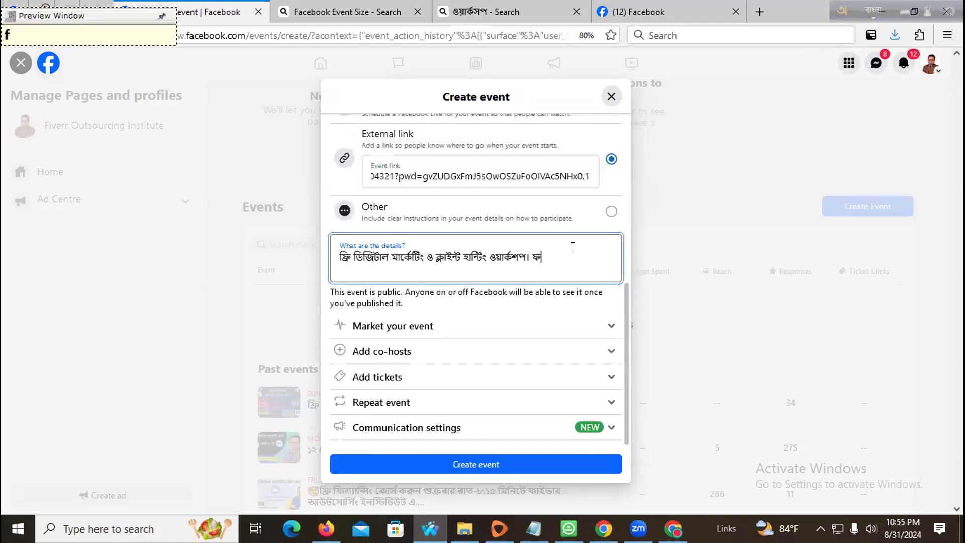
{"action": "type", "text": "ar auTsOrsing "}
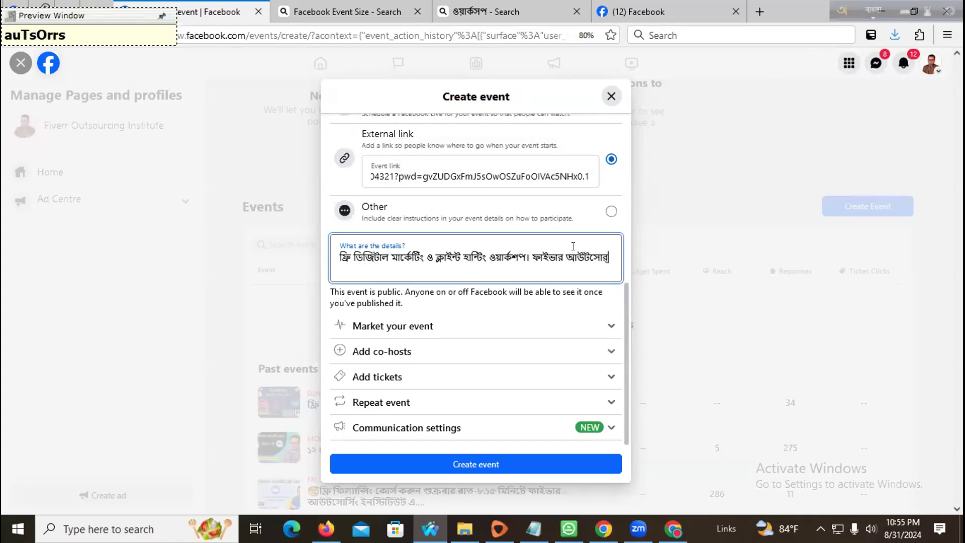
{"action": "type", "text": "ins"}
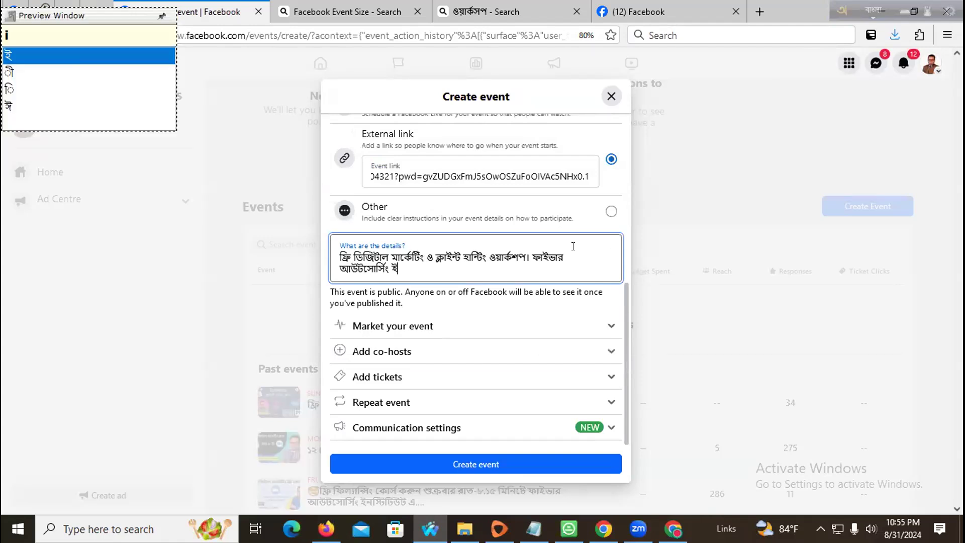
{"action": "type", "text": "TiTiuTer "}
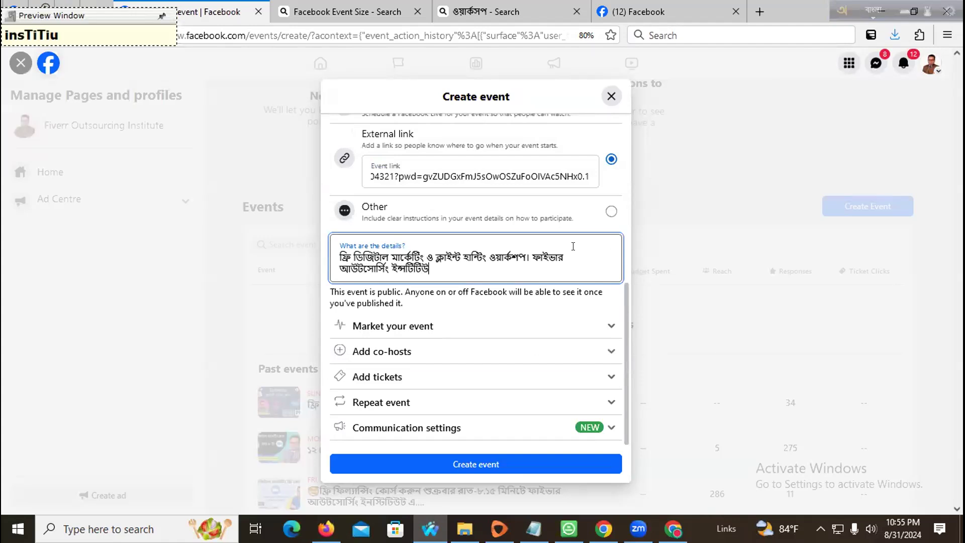
{"action": "type", "text": "som"}
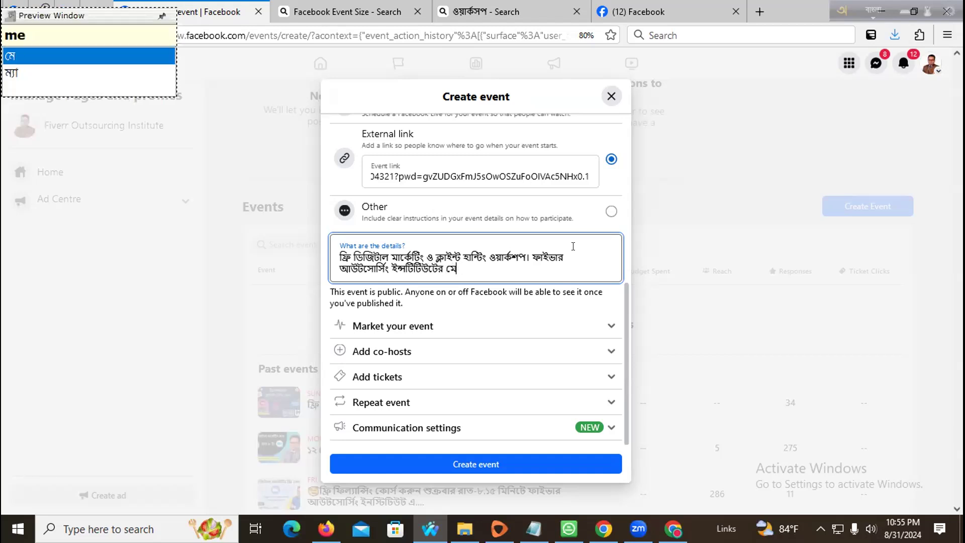
{"action": "type", "text": "pa"}
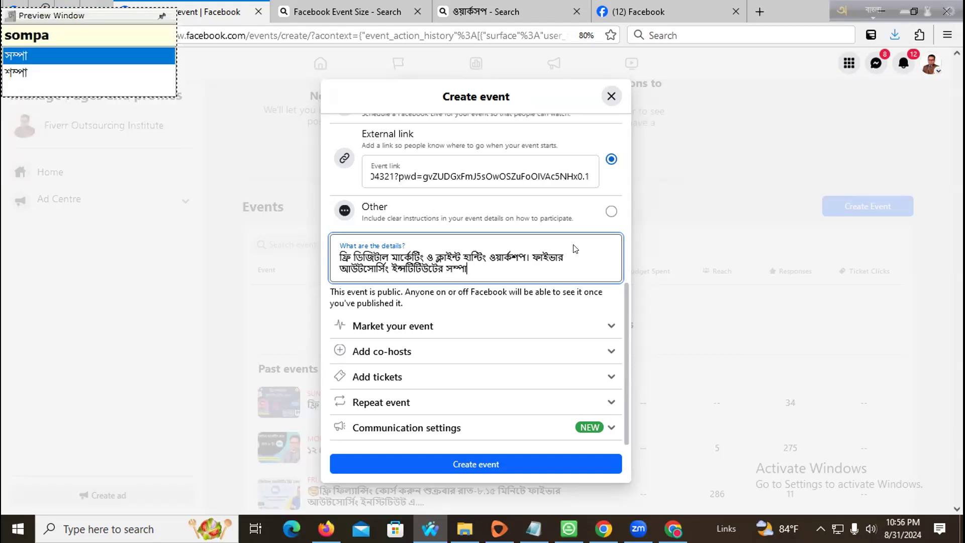
{"action": "key", "text": "BackSpace"}
{"action": "key", "text": "BackSpace"}
{"action": "type", "text": "na"}
{"action": "key", "text": "BackSpace"}
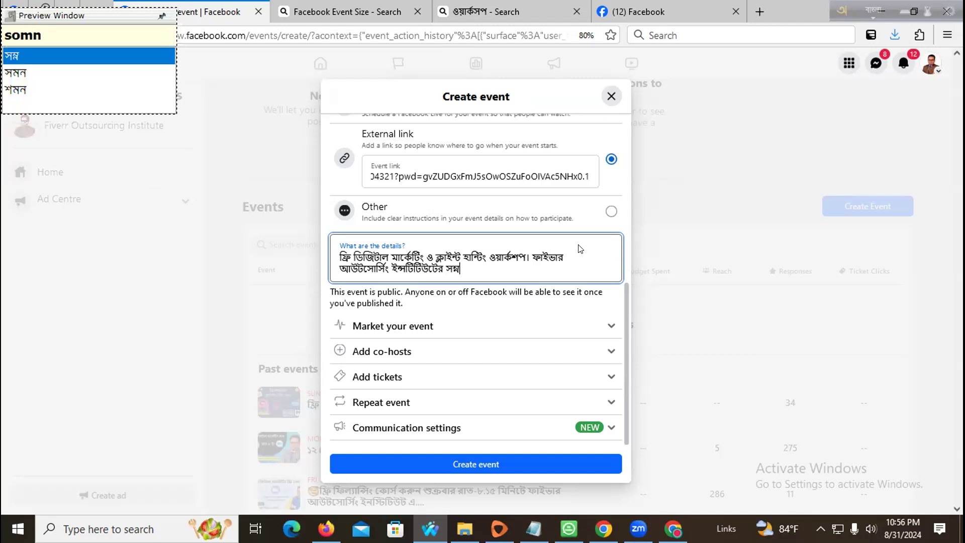
{"action": "key", "text": "BackSpace"}
{"action": "type", "text": "manito menTr"}
{"action": "key", "text": "BackSpace"}
{"action": "key", "text": "BackSpace"}
{"action": "type", "text": "o"}
{"action": "key", "text": "BackSpace"}
{"action": "key", "text": "BackSpace"}
{"action": "key", "text": "BackSpace"}
{"action": "type", "text": "o"}
{"action": "key", "text": "BackSpace"}
{"action": "type", "text": "T"}
{"action": "key", "text": "BackSpace"}
{"action": "key", "text": "BackSpace"}
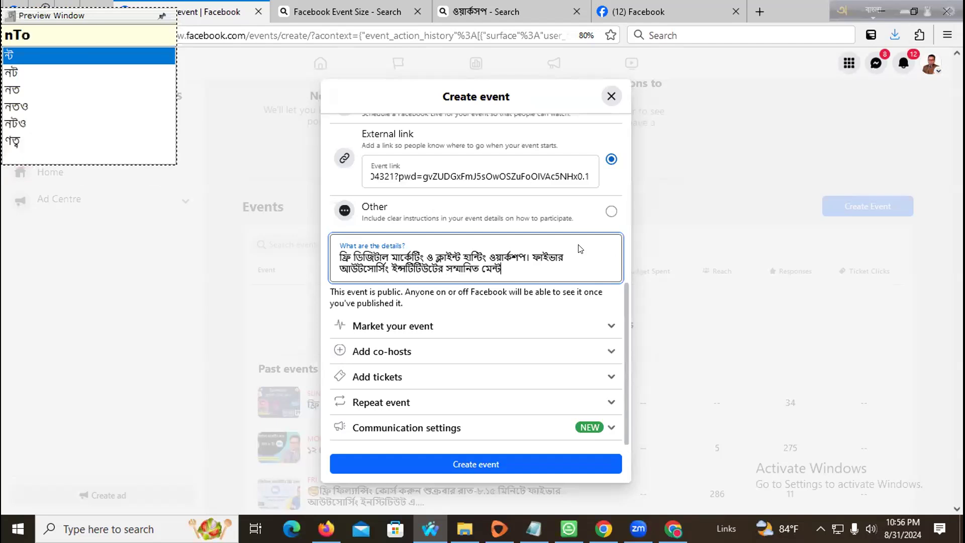
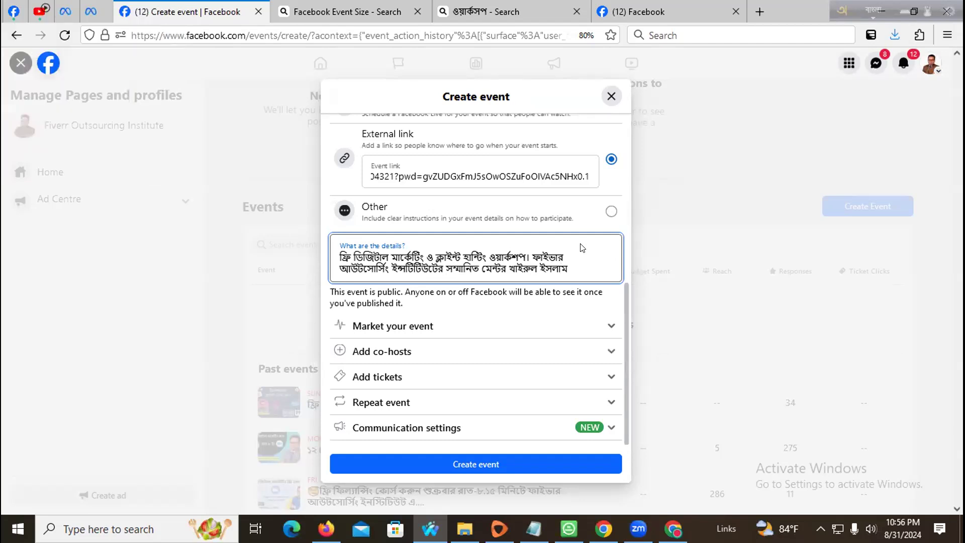
- Add the mentor's name and mention his marketplace and outside freelancing work
{"action": "type", "text": "zini ap"}
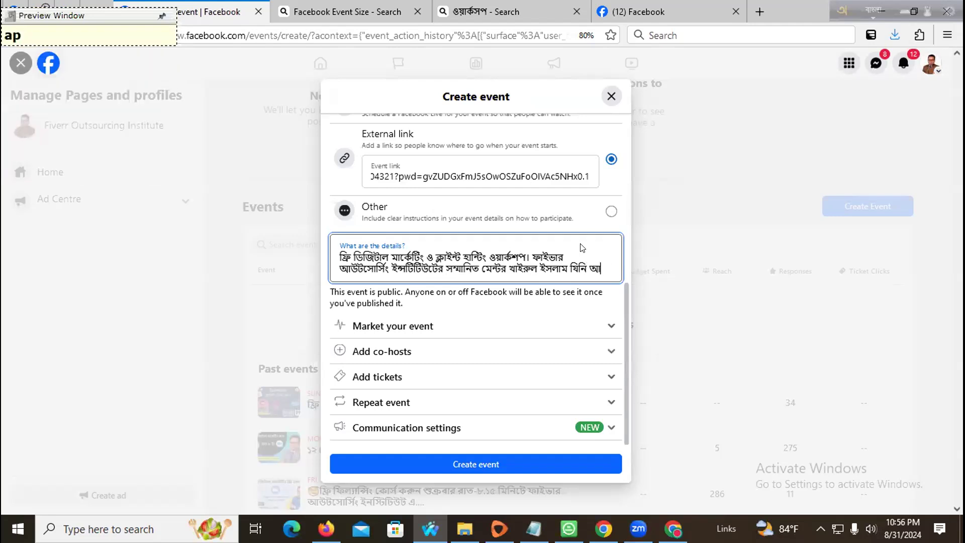
{"action": "type", "text": "onader "}
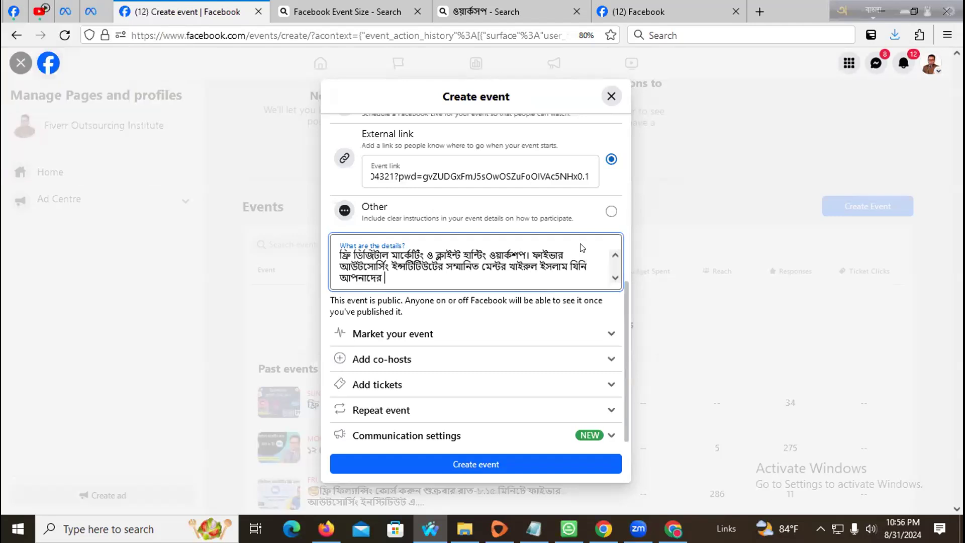
{"action": "type", "text": "marrkeTi"}
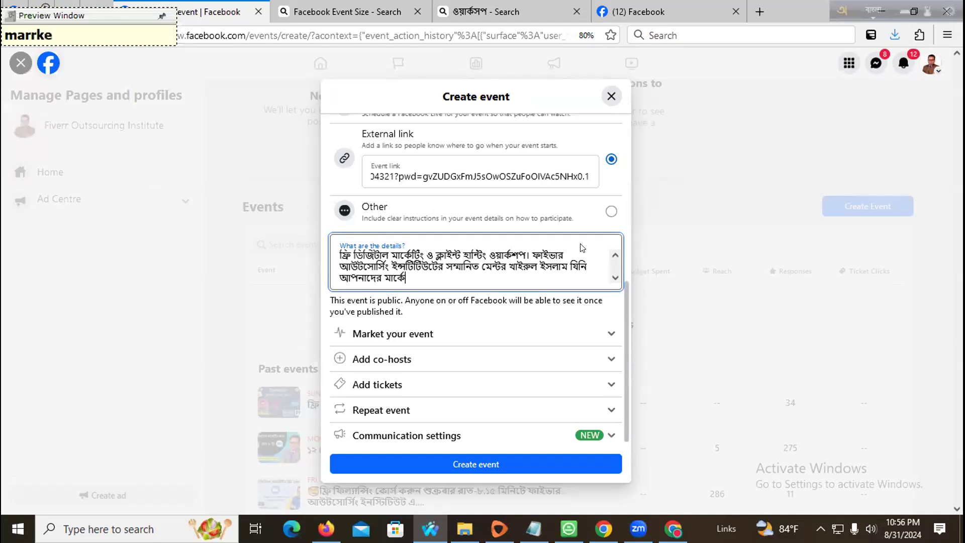
{"action": "key", "text": "BackSpace"}
{"action": "key", "text": "BackSpace"}
{"action": "type", "text": "ples o bau"}
{"action": "key", "text": "BackSpace"}
{"action": "type", "text": "ik"}
{"action": "key", "text": "BackSpace"}
{"action": "type", "text": "re kaj "}
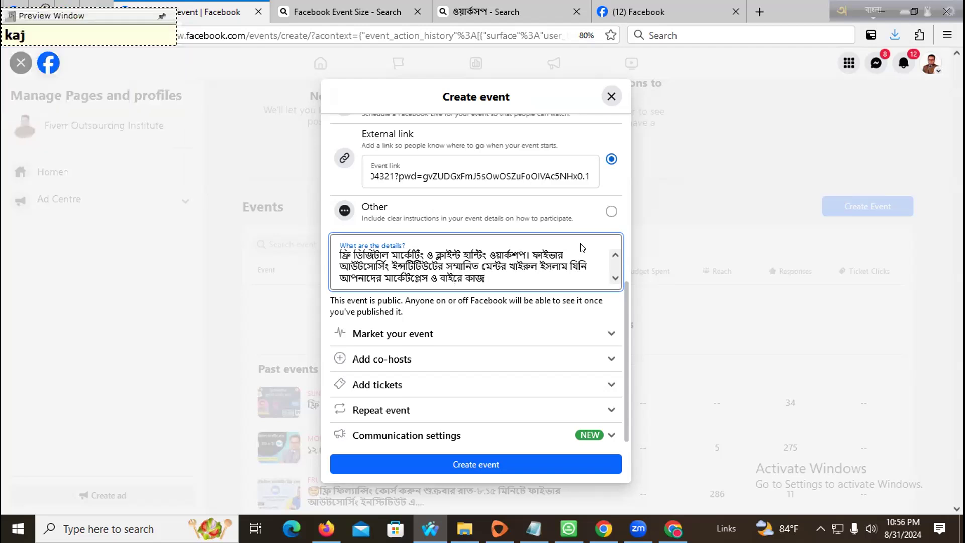
{"action": "type", "text": "paO"}
{"action": "key", "text": "BackSpace"}
{"action": "key", "text": "BackSpace"}
{"action": "key", "text": "BackSpace"}
{"action": "type", "text": "frilyanins"}
- Describe the 2-hour success guideline on getting freelancing work and how to join the class
{"action": "key", "text": "BackSpace"}
{"action": "key", "text": "BackSpace"}
{"action": "key", "text": "BackSpace"}
{"action": "key", "text": "BackSpace"}
{"action": "type", "text": "ansing kaj p"}
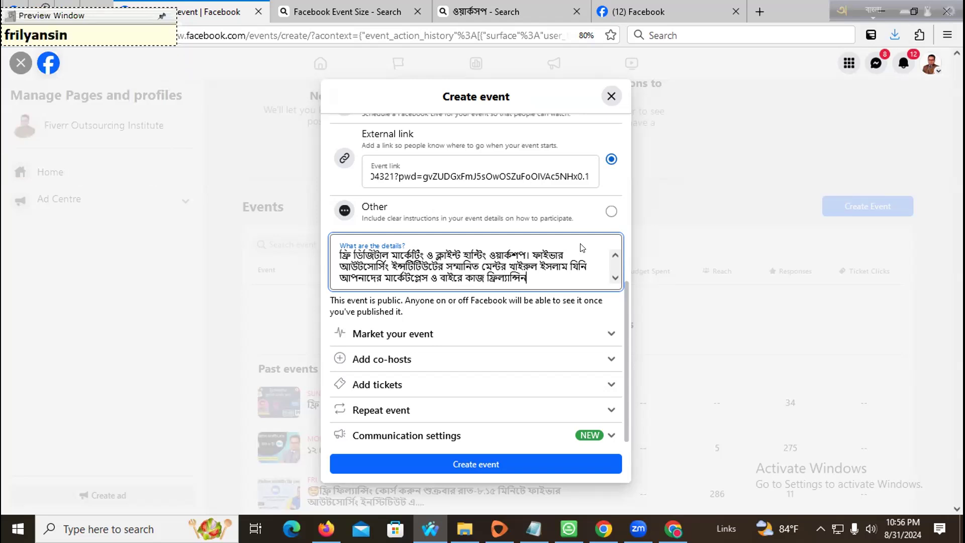
{"action": "type", "text": "aOyar u"}
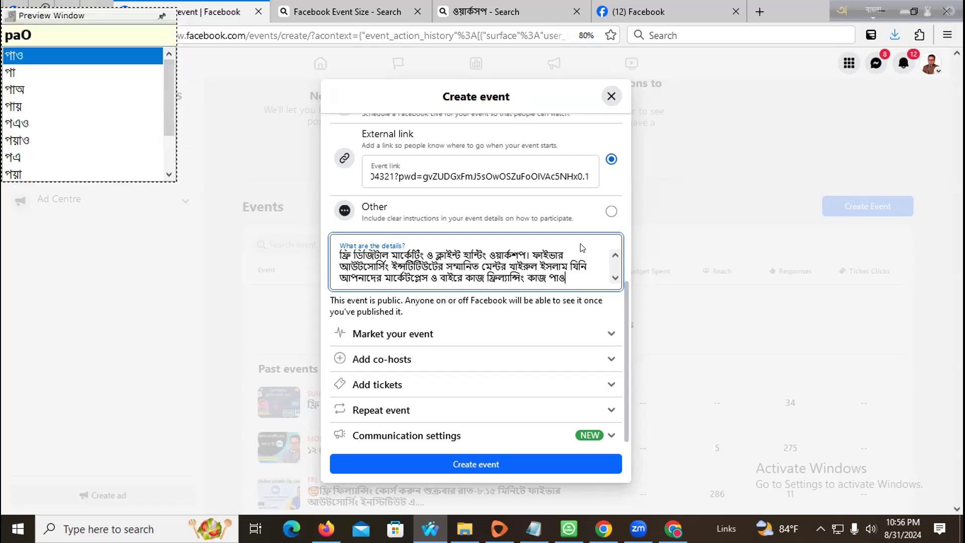
{"action": "type", "text": "por "}
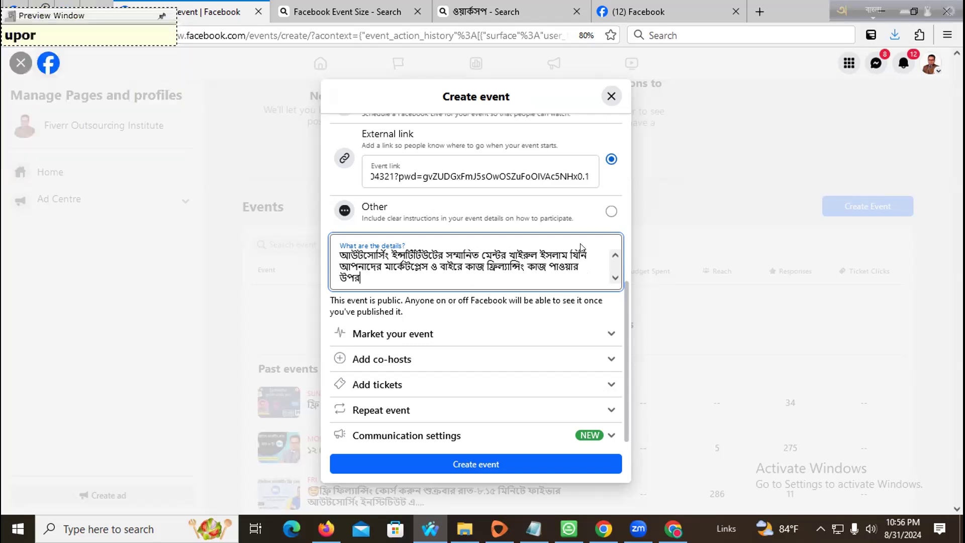
{"action": "type", "text": "2 "}
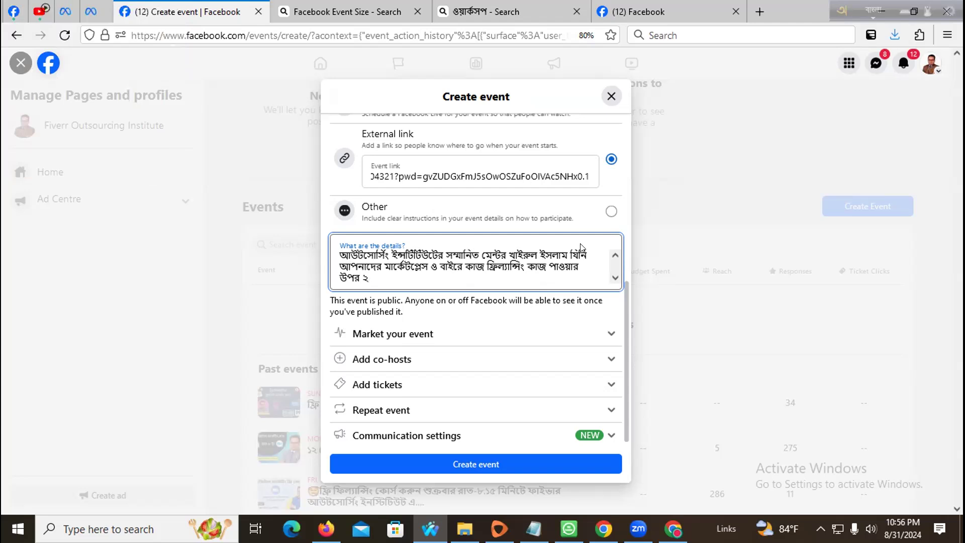
{"action": "type", "text": "ghonTa"}
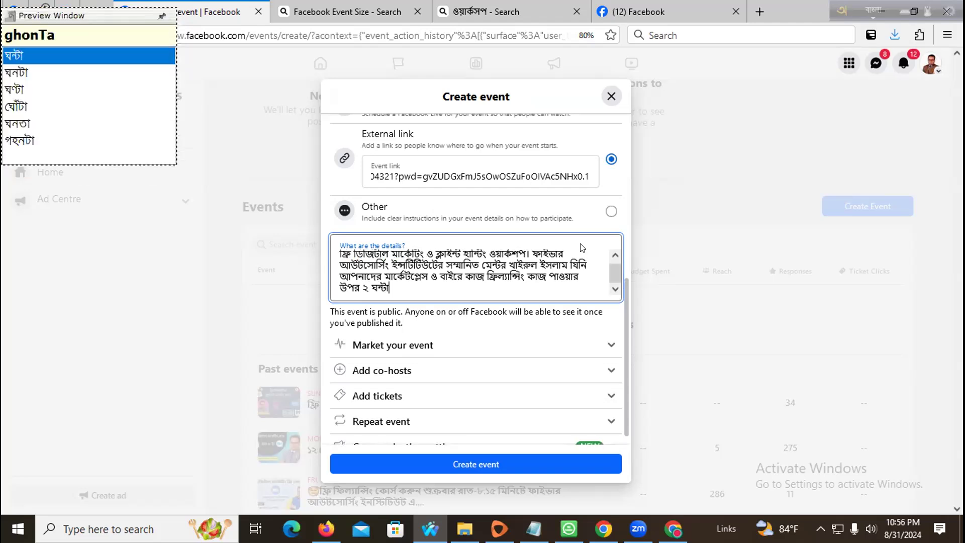
{"action": "type", "text": "byapi "}
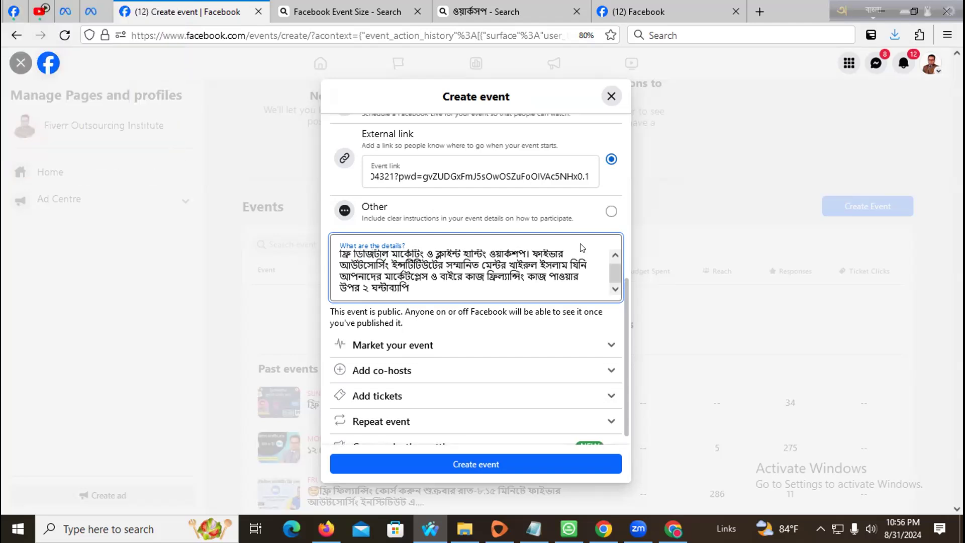
{"action": "type", "text": "gai"}
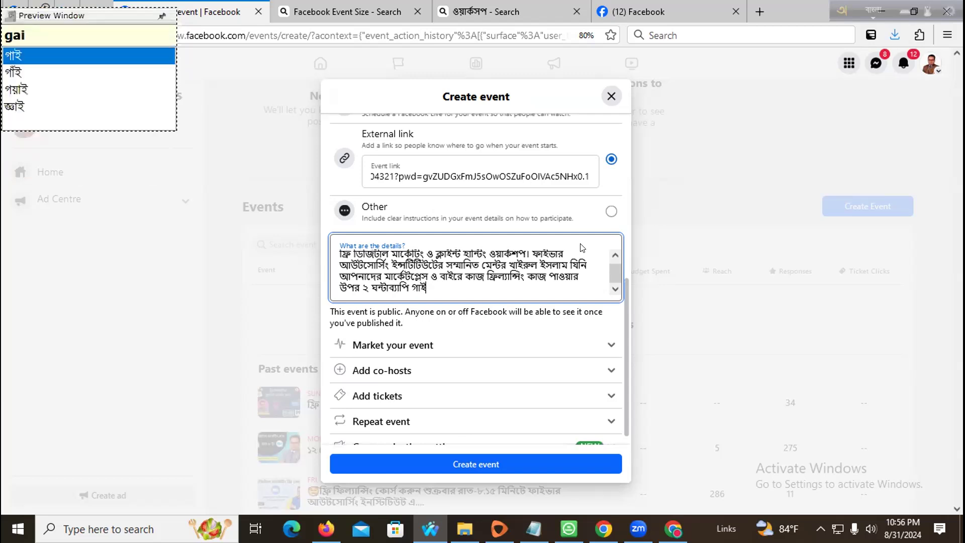
{"action": "key", "text": "BackSpace"}
{"action": "key", "text": "BackSpace"}
{"action": "key", "text": "BackSpace"}
{"action": "type", "text": "sakos"}
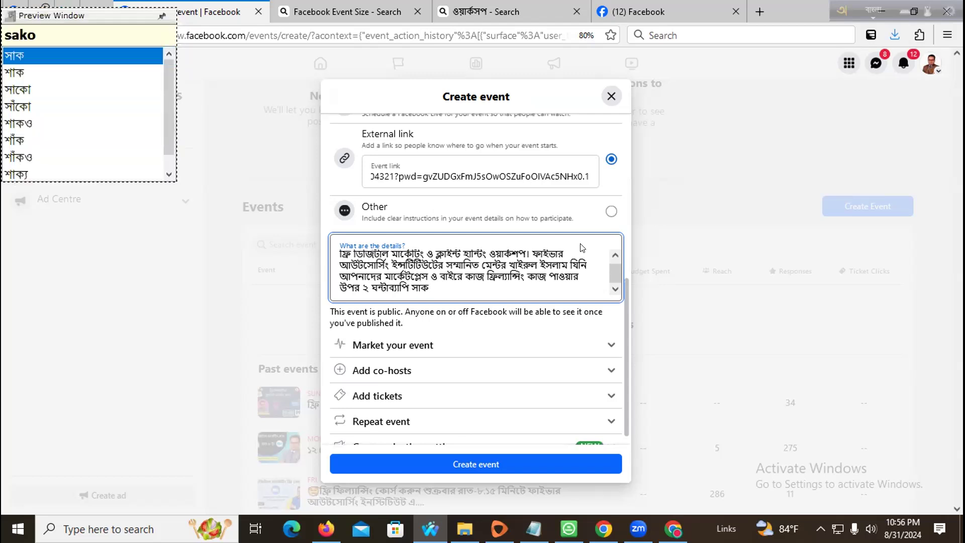
{"action": "type", "text": "es fg"}
{"action": "key", "text": "BackSpace"}
{"action": "key", "text": "BackSpace"}
{"action": "type", "text": "gain"}
{"action": "key", "text": "BackSpace"}
{"action": "type", "text": "Dlain diben. klase j"}
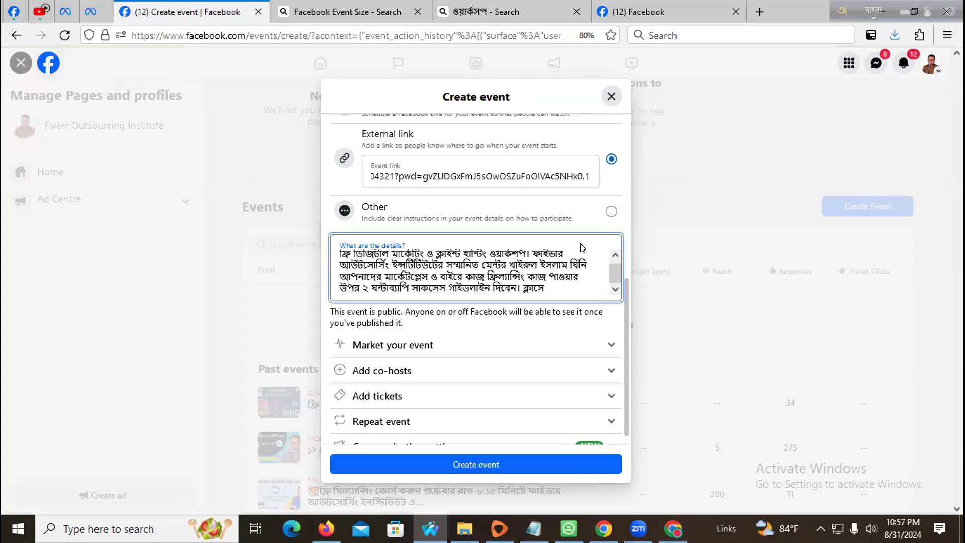
{"action": "type", "text": "oyen kor"}
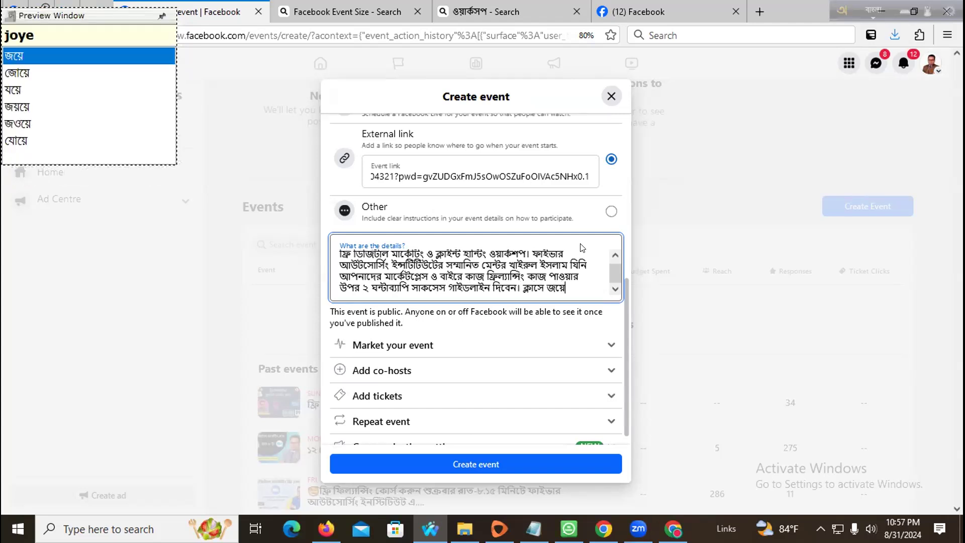
{"action": "type", "text": "et"}
{"action": "key", "text": "BackSpace"}
{"action": "key", "text": "BackSpace"}
{"action": "type", "text": "te "}
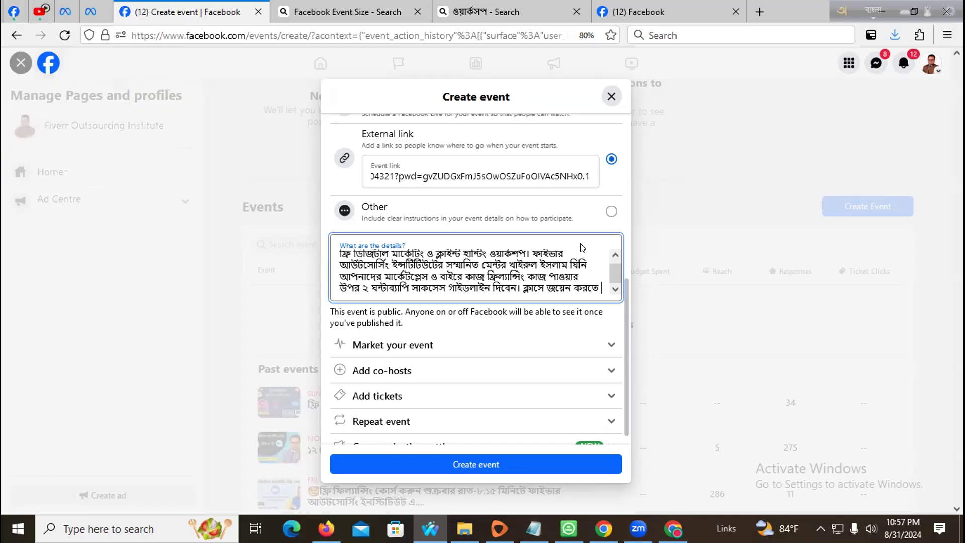
{"action": "type", "text": "nicher link"}
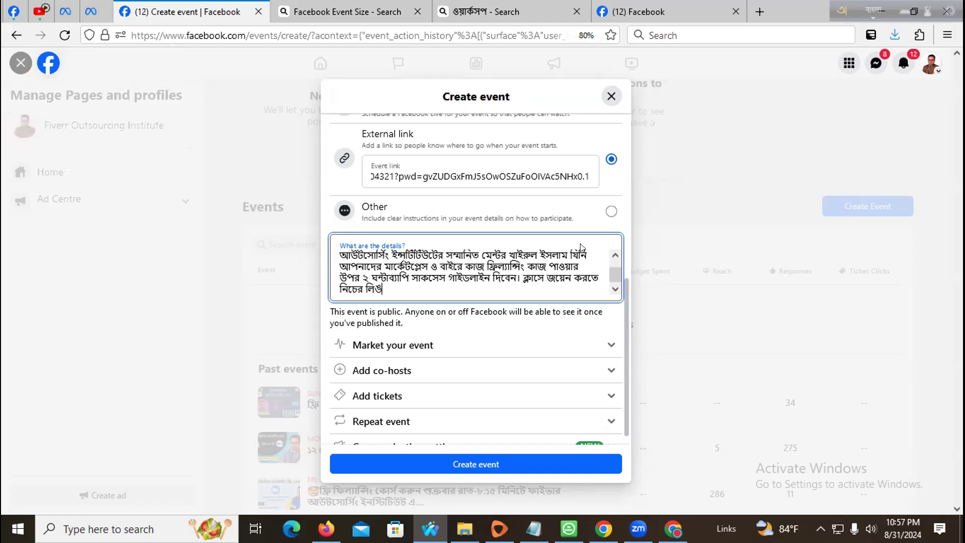
- Add the link prompt and the schedule: Friday, 6 September, 9.15 pm
{"action": "type", "text": "deya link"}
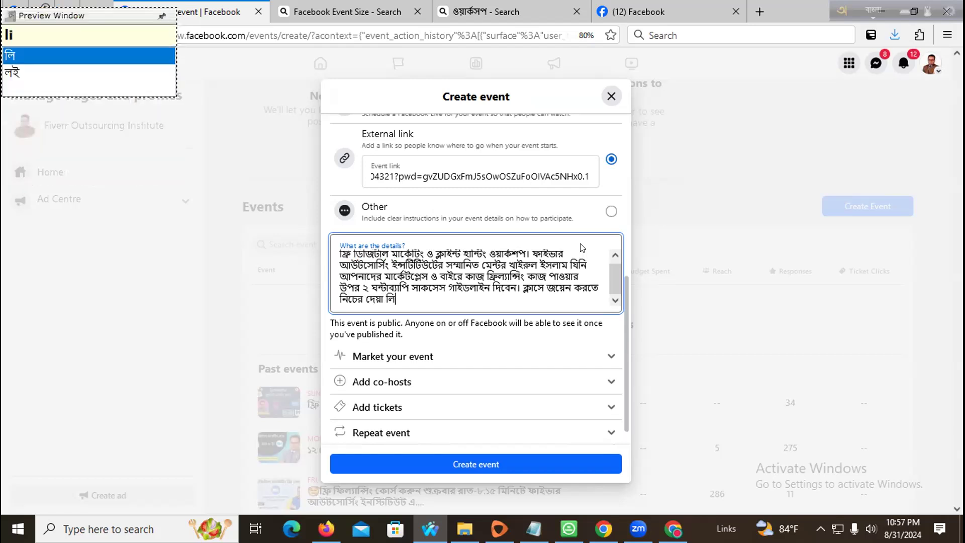
{"action": "type", "text": "e pr"}
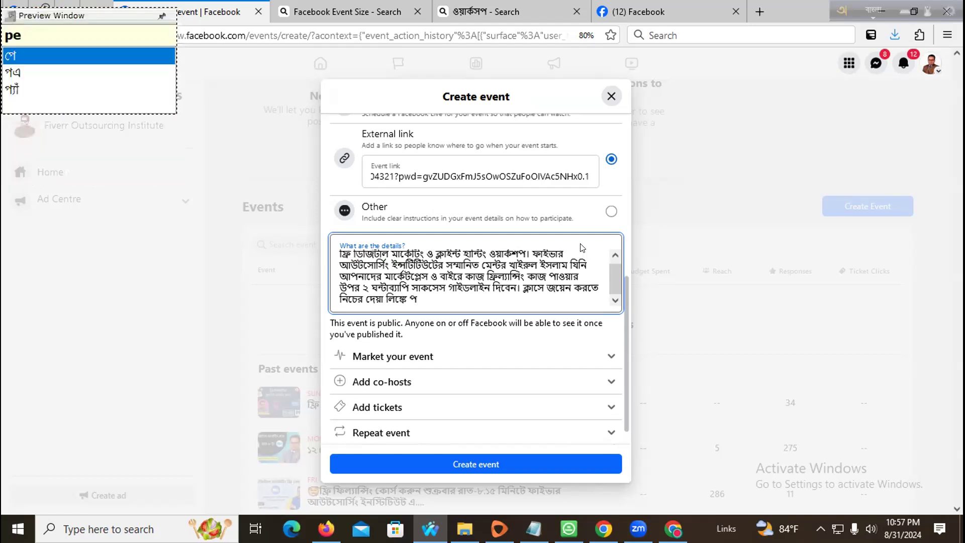
{"action": "type", "text": "be"}
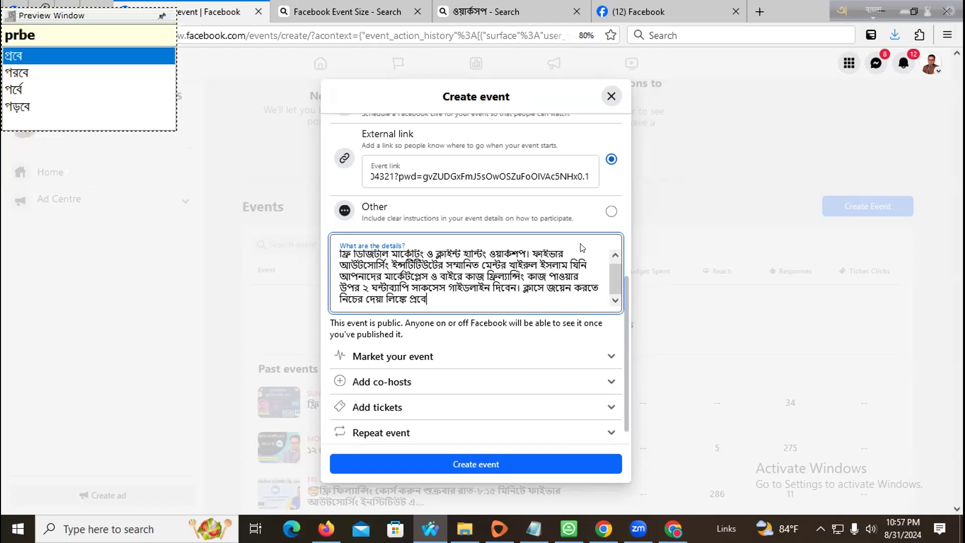
{"action": "type", "text": "sh koruN"}
{"action": "key", "text": "BackSpace"}
{"action": "key", "text": "BackSpace"}
{"action": "type", "text": "n t"}
{"action": "key", "text": "BackSpace"}
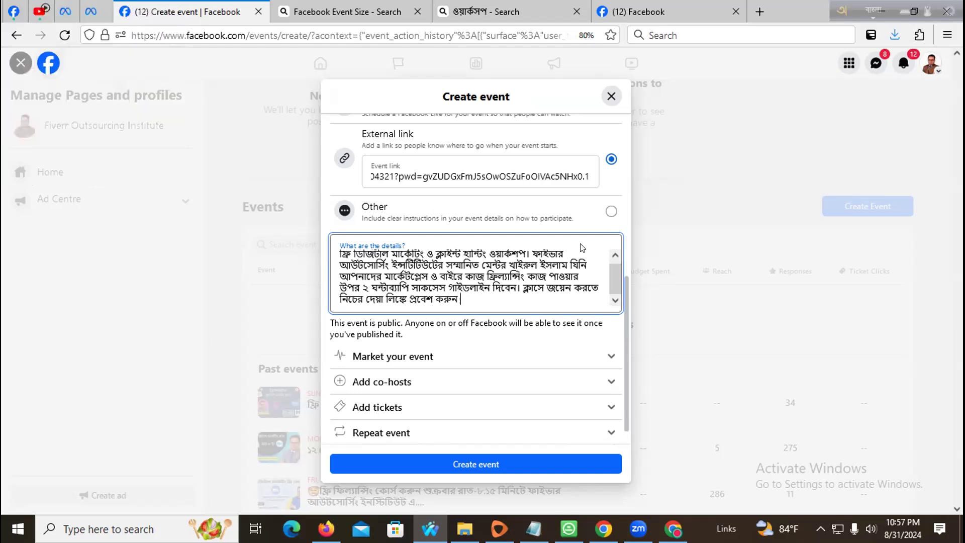
{"action": "type", "text": "sukr"}
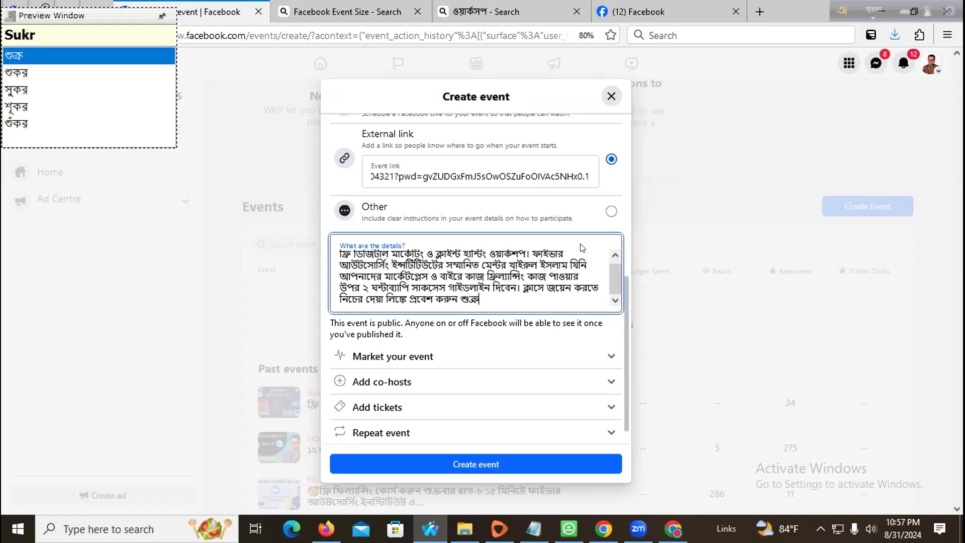
{"action": "type", "text": "bar rat "}
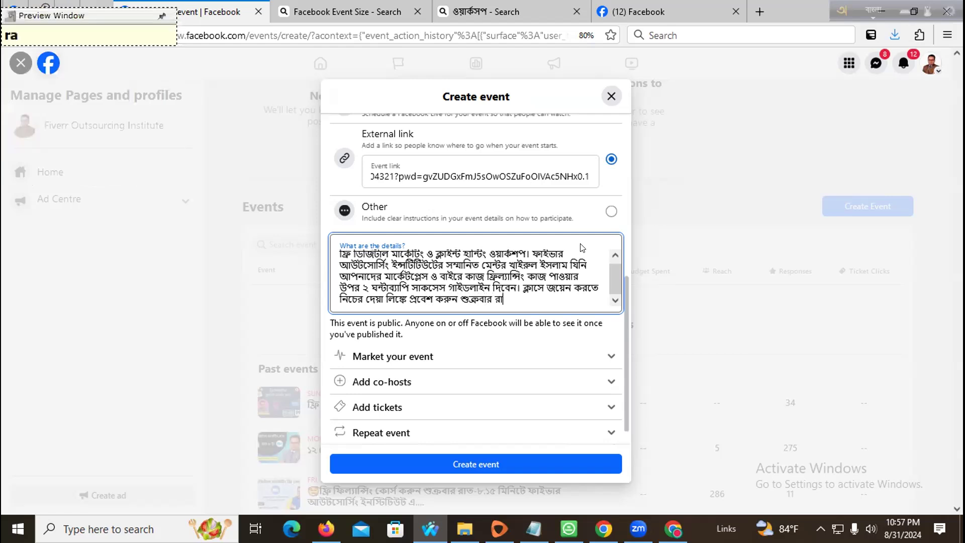
{"action": "type", "text": "9.15 mini"}
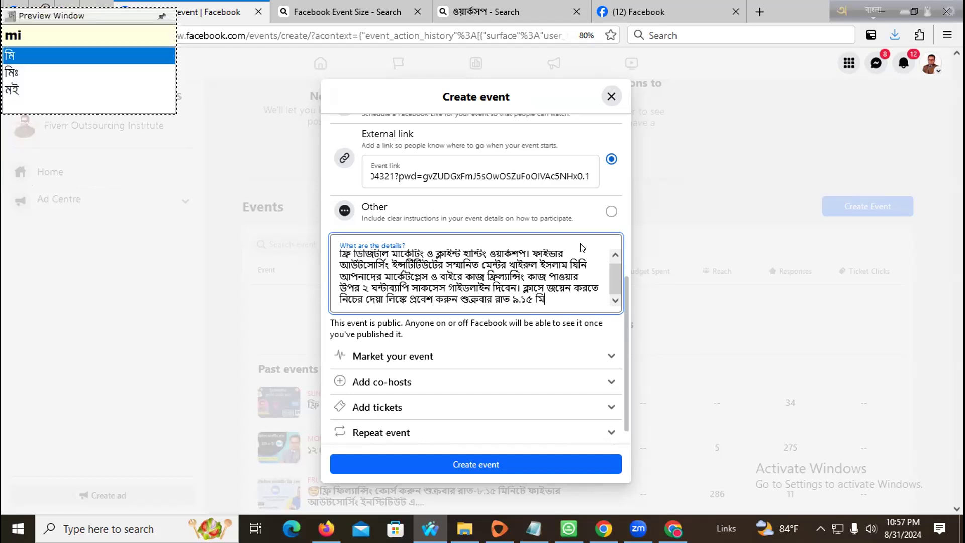
{"action": "type", "text": "t "}
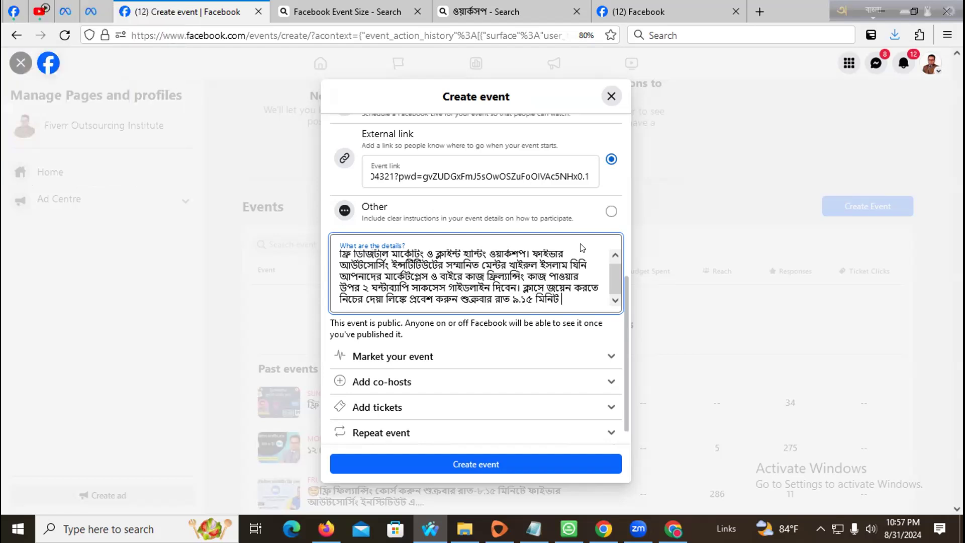
{"action": "type", "text": "tO"}
{"action": "key", "text": "BackSpace"}
{"action": "key", "text": "BackSpace"}
{"action": "type", "text": "6 sep"}
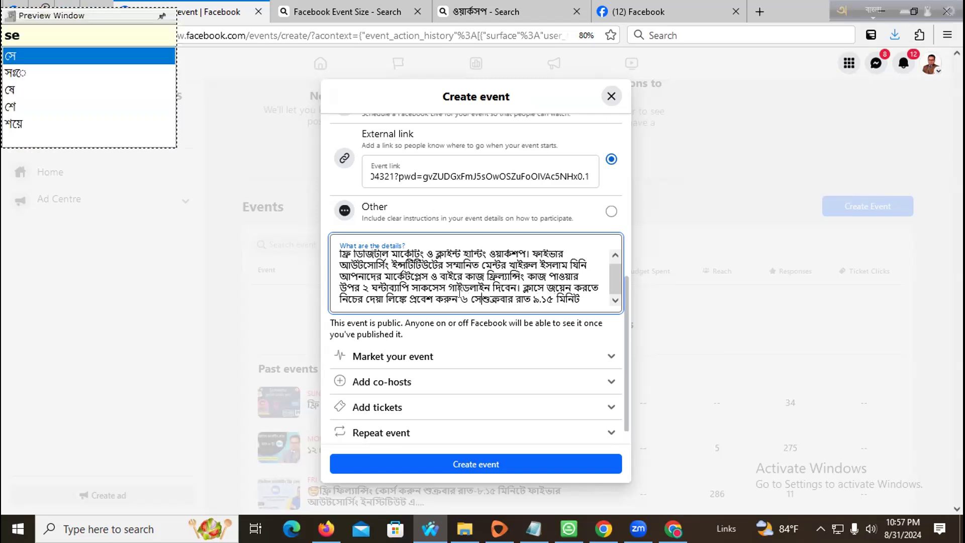
{"action": "type", "text": "Tembor"}
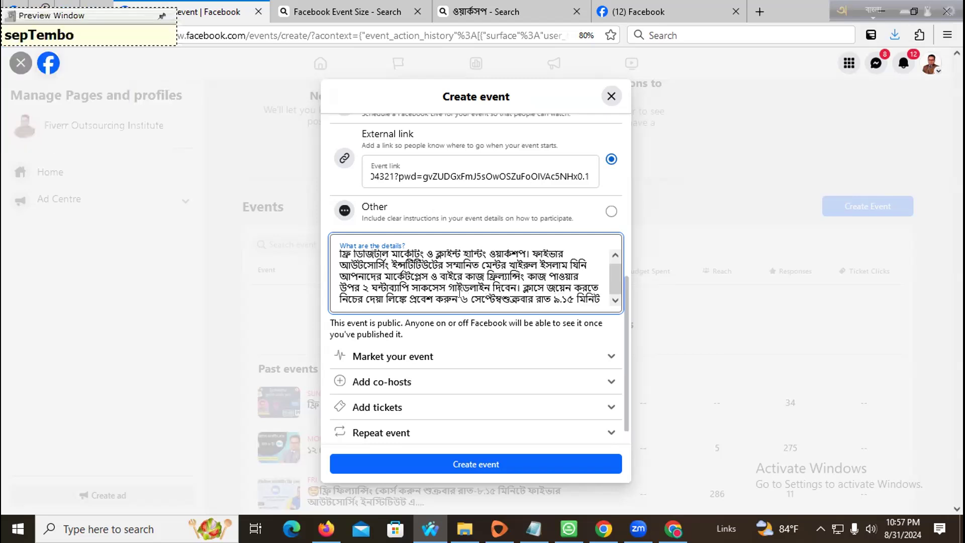
{"action": "type", "text": ","}
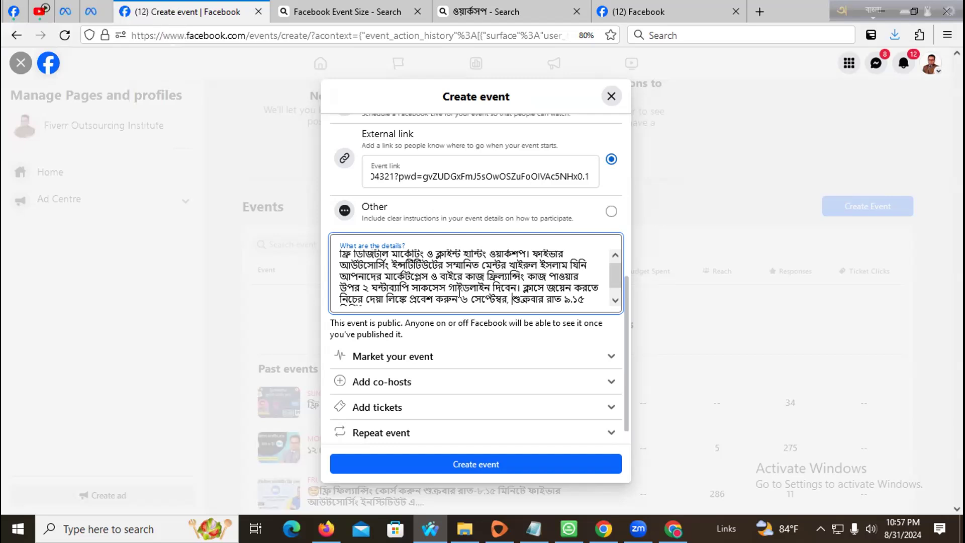
- Append the Zoom meeting details copied from the WhatsApp chat below the description
{"action": "scroll", "coordinate": [459, 293], "scroll_direction": "down", "scroll_amount": 1}
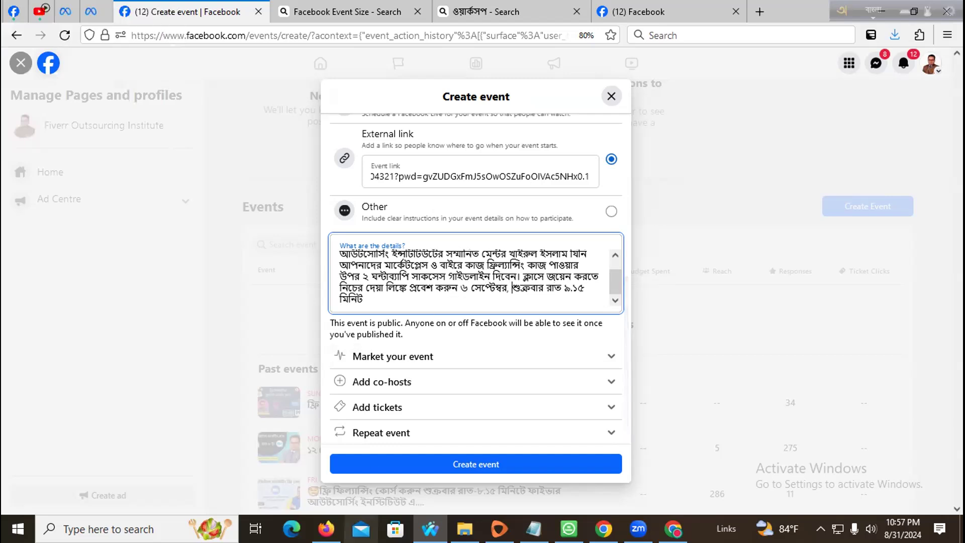
{"action": "key", "text": "alt+Tab"}
{"action": "left_click_drag", "start_coordinate": [461, 322], "coordinate": [385, 228]}
{"action": "key", "text": "ctrl+c"}
{"action": "key", "text": "alt+Tab"}
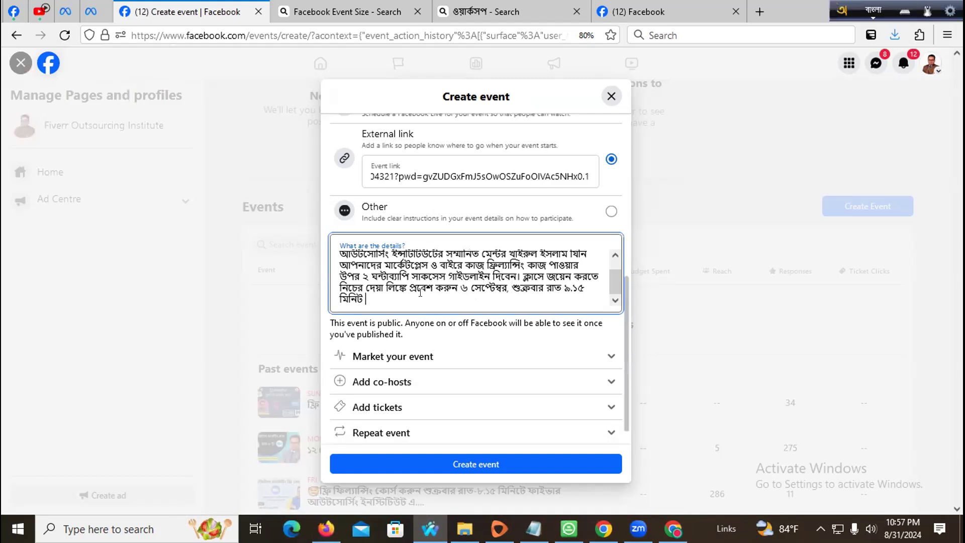
{"action": "scroll", "coordinate": [421, 293], "scroll_direction": "down", "scroll_amount": 1}
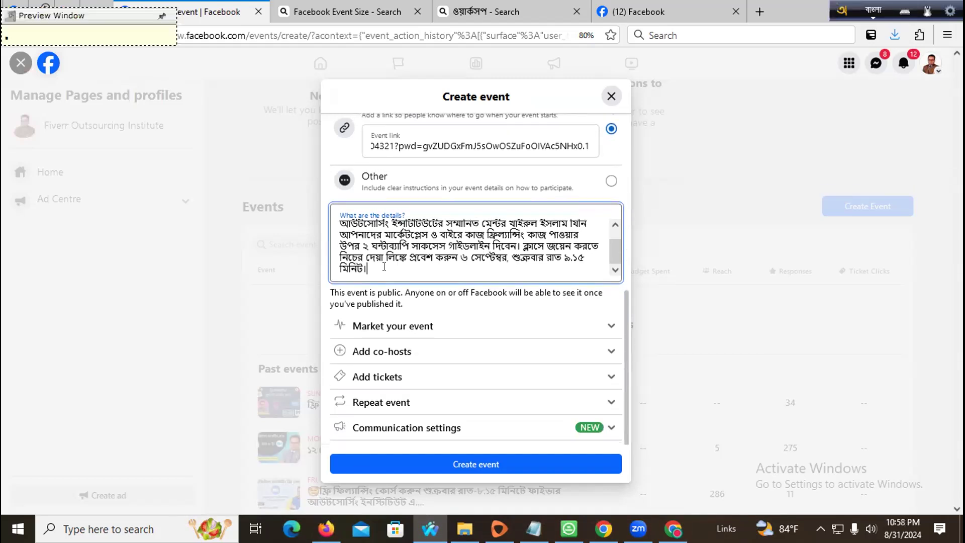
{"action": "key", "text": "ctrl+v"}
{"action": "scroll", "coordinate": [423, 296], "scroll_direction": "down", "scroll_amount": 4}
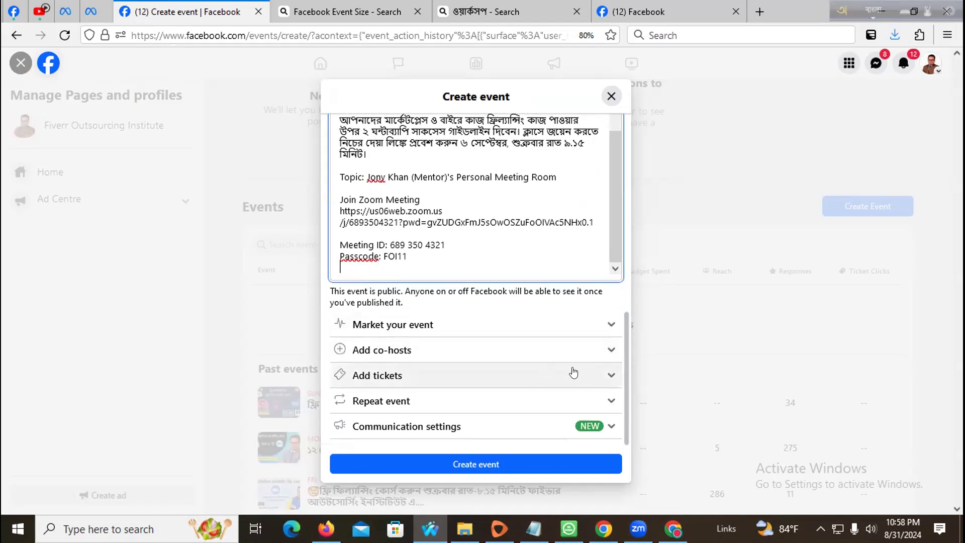
- Expand Add tickets, then publish the event with Create event
{"action": "left_click", "coordinate": [572, 372]}
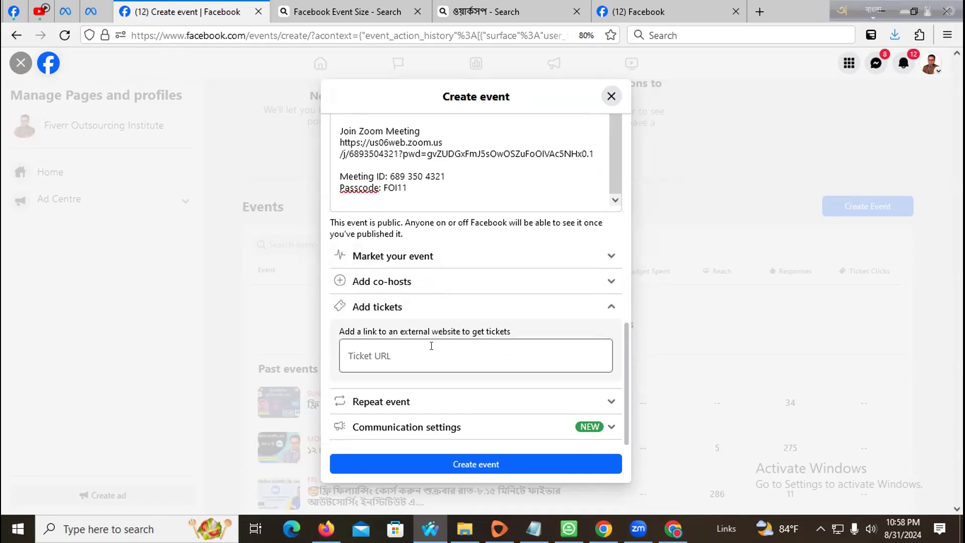
{"action": "left_click", "coordinate": [381, 349]}
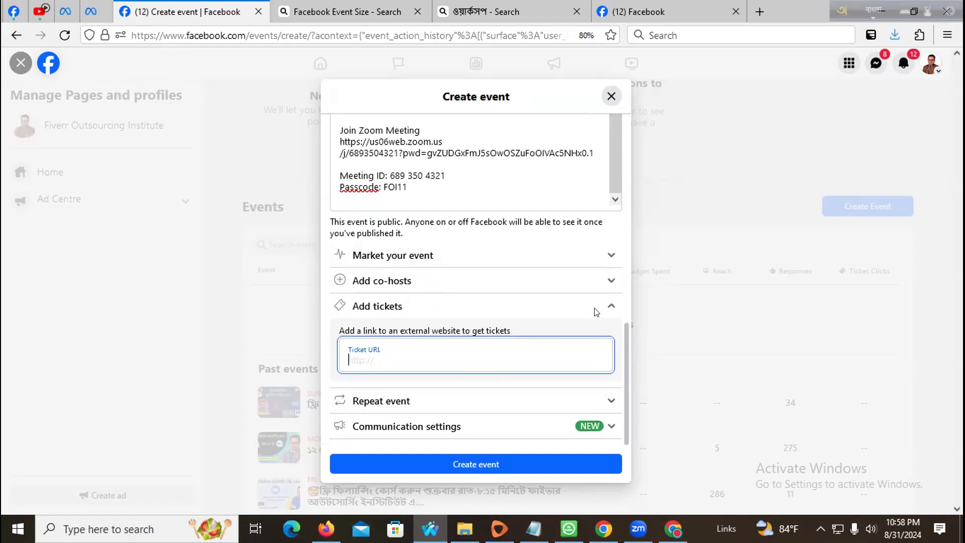
{"action": "scroll", "coordinate": [626, 302], "scroll_direction": "up", "scroll_amount": 2}
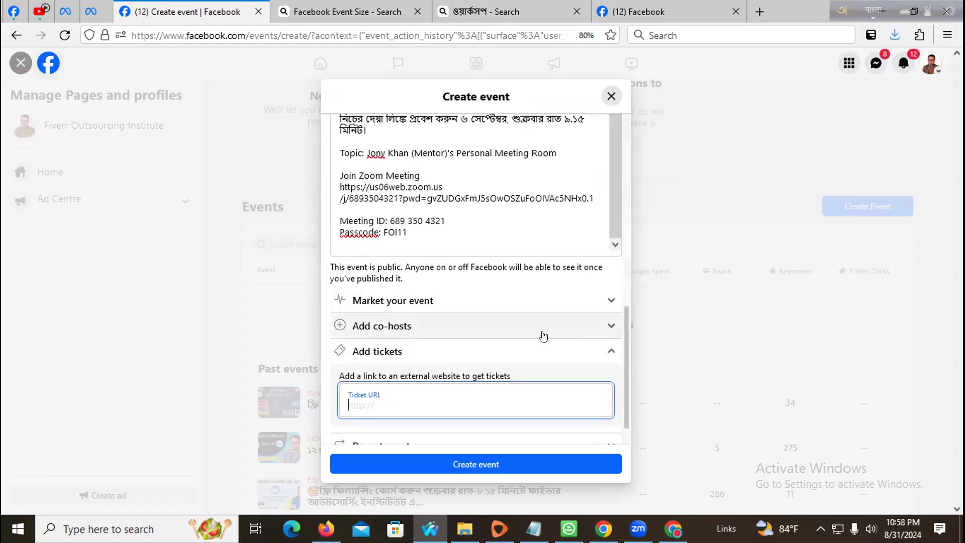
{"action": "scroll", "coordinate": [417, 342], "scroll_direction": "down", "scroll_amount": 2}
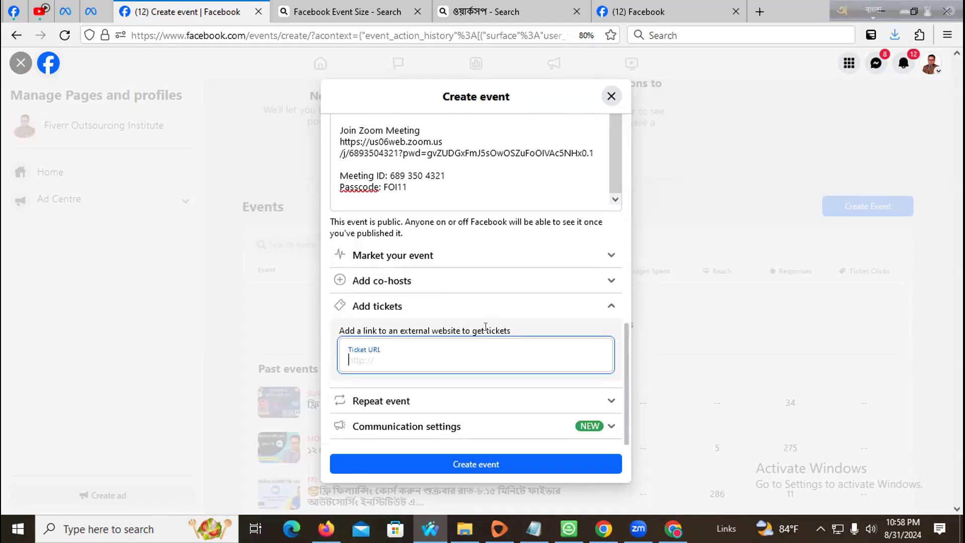
{"action": "left_click", "coordinate": [458, 466]}
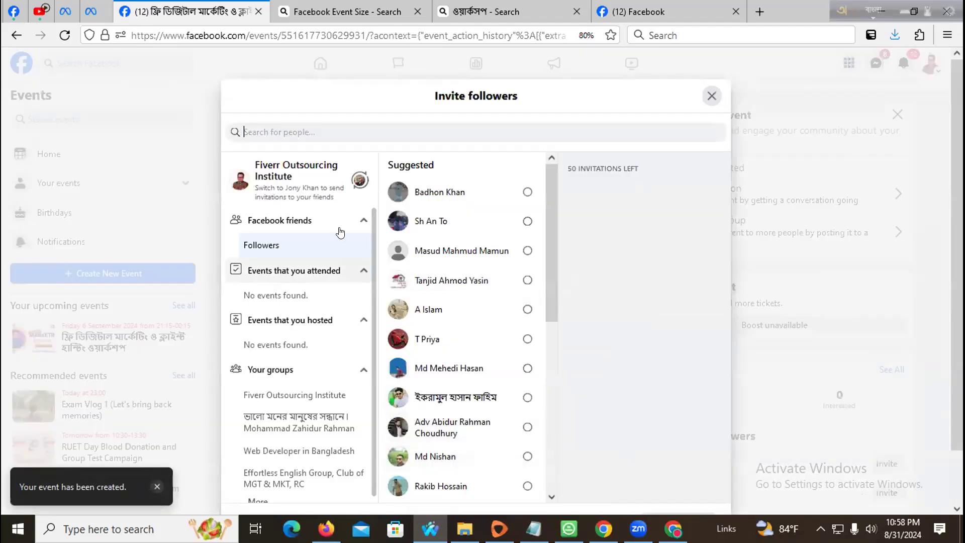
- Scroll through the invite followers list and expand the full list of your groups
{"action": "scroll", "coordinate": [449, 215], "scroll_direction": "down", "scroll_amount": 15}
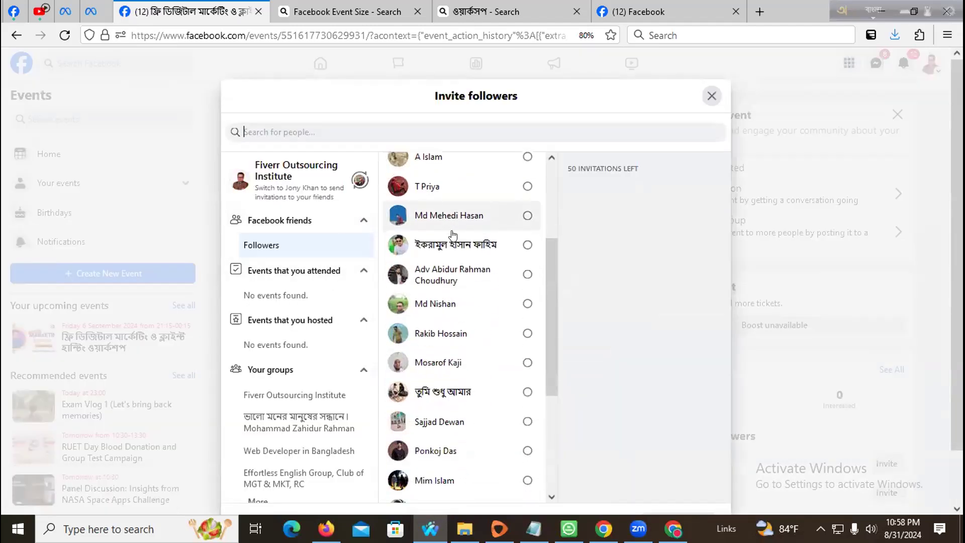
{"action": "scroll", "coordinate": [453, 234], "scroll_direction": "down", "scroll_amount": 15}
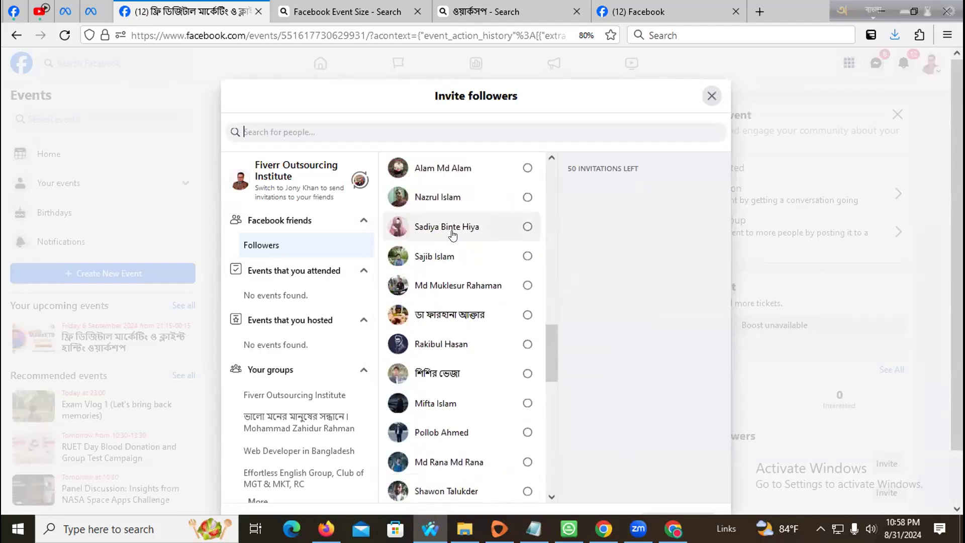
{"action": "scroll", "coordinate": [453, 235], "scroll_direction": "down", "scroll_amount": 15}
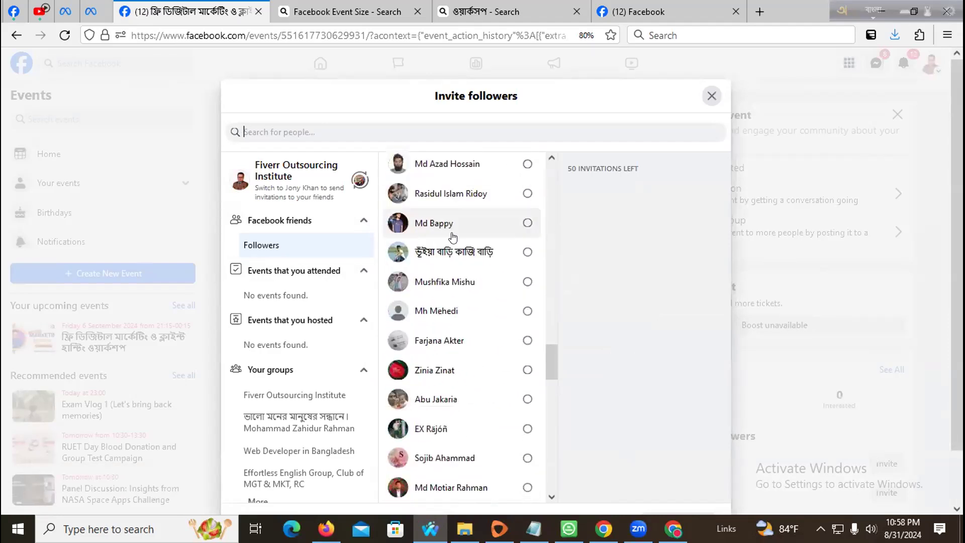
{"action": "scroll", "coordinate": [452, 237], "scroll_direction": "down", "scroll_amount": 15}
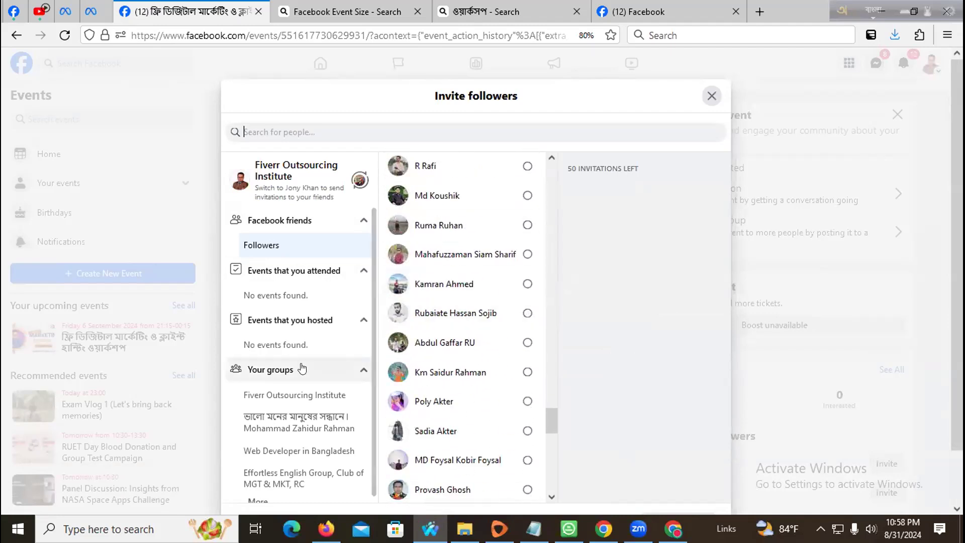
{"action": "scroll", "coordinate": [306, 369], "scroll_direction": "down", "scroll_amount": 1}
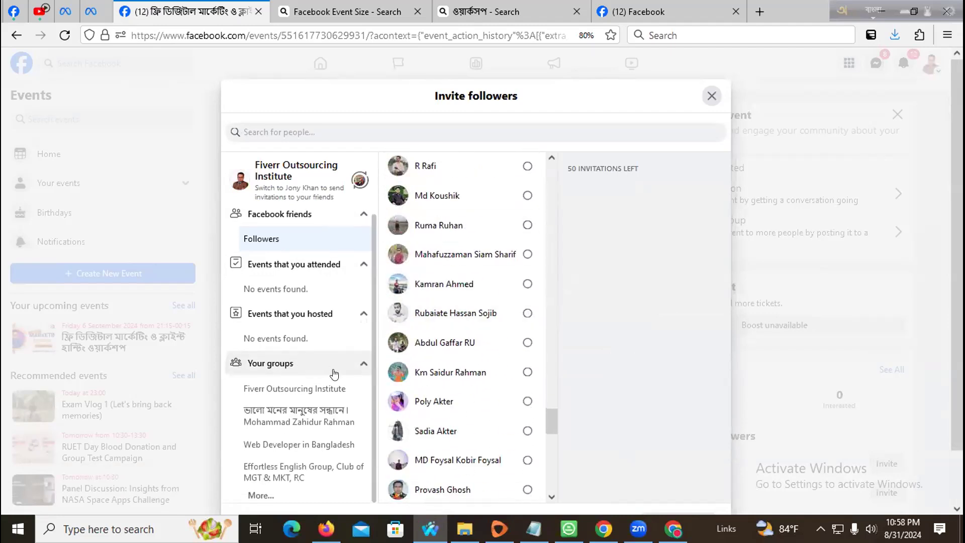
{"action": "scroll", "coordinate": [444, 327], "scroll_direction": "down", "scroll_amount": 4}
{"action": "left_click", "coordinate": [259, 496]}
- Browse the Fiverr Outsourcing Institute group's members, then dismiss the invite window without inviting anyone
{"action": "scroll", "coordinate": [339, 360], "scroll_direction": "down", "scroll_amount": 3}
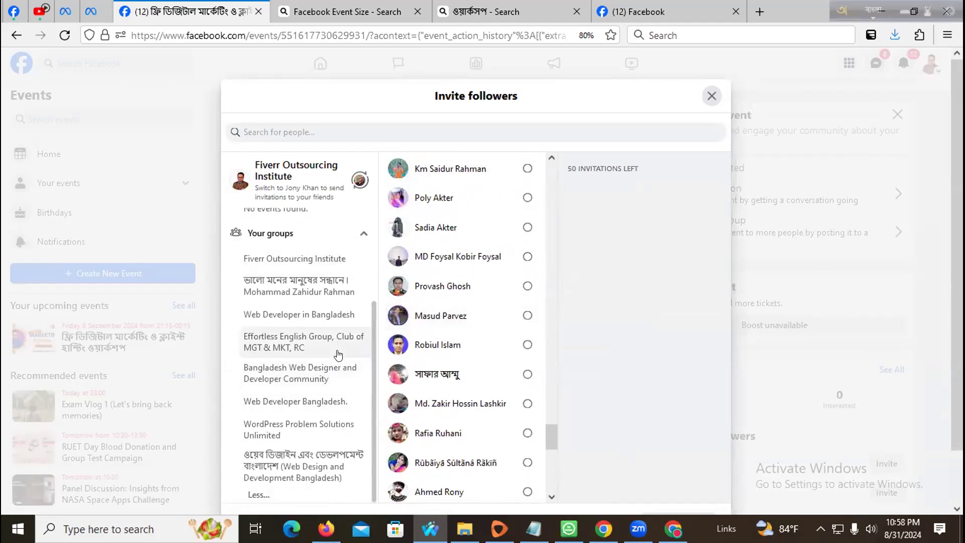
{"action": "scroll", "coordinate": [302, 402], "scroll_direction": "up", "scroll_amount": 2}
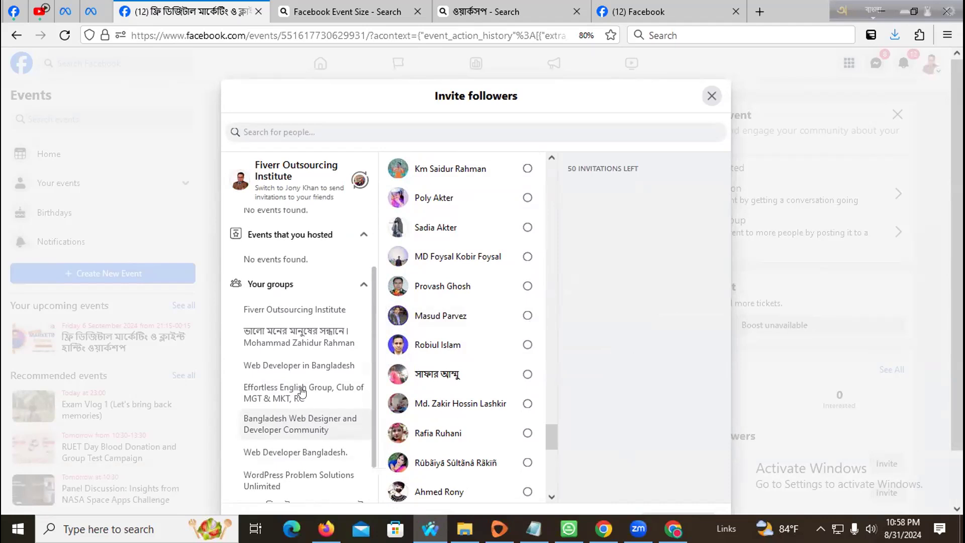
{"action": "left_click", "coordinate": [311, 311]}
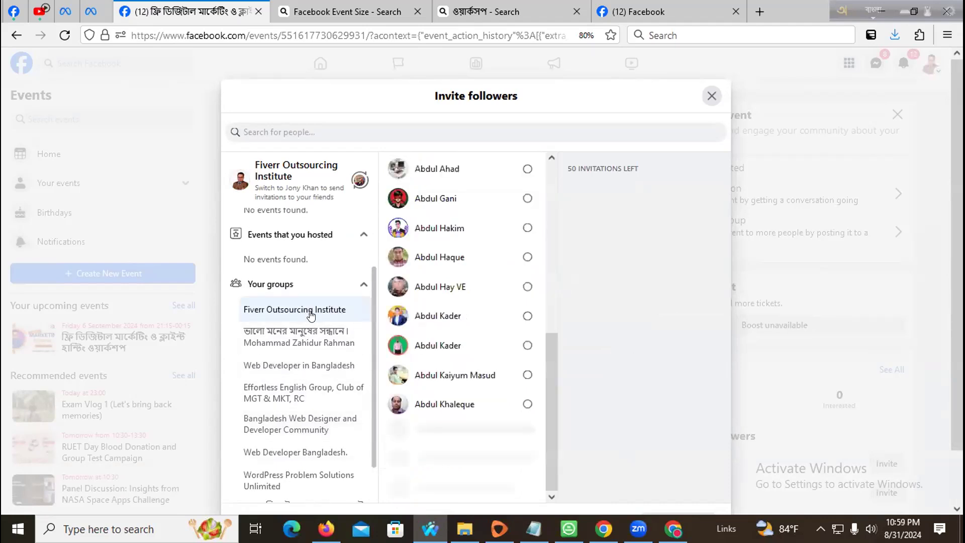
{"action": "scroll", "coordinate": [506, 345], "scroll_direction": "down", "scroll_amount": 7}
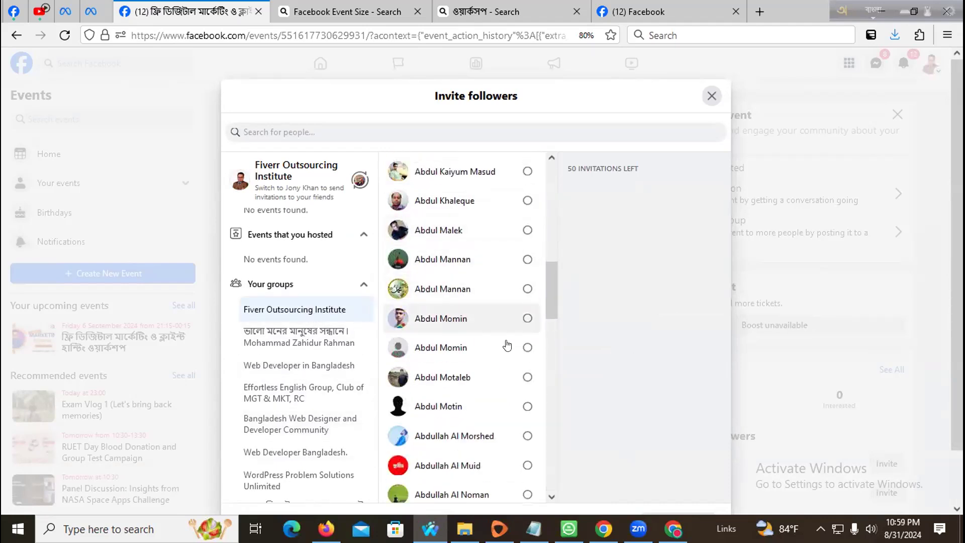
{"action": "scroll", "coordinate": [470, 272], "scroll_direction": "up", "scroll_amount": 8}
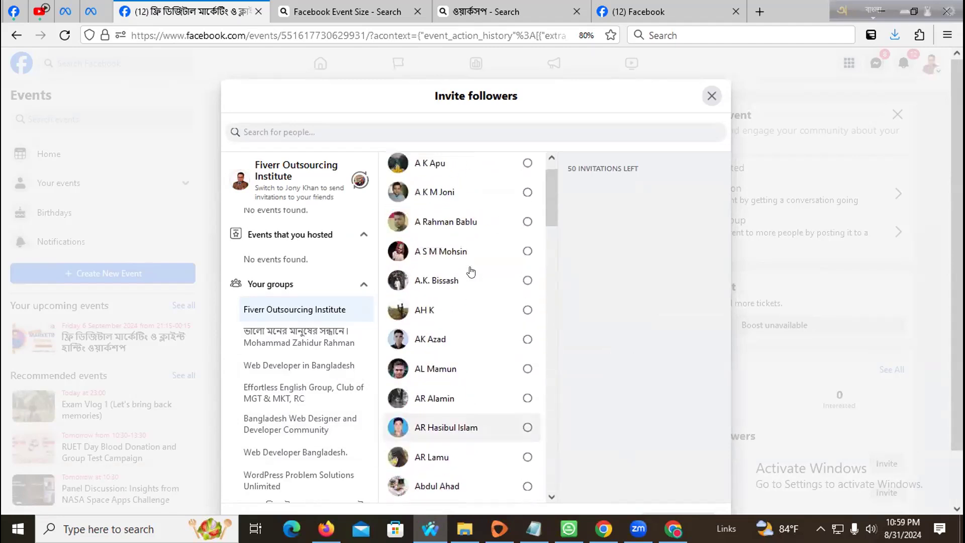
{"action": "left_click", "coordinate": [710, 96]}
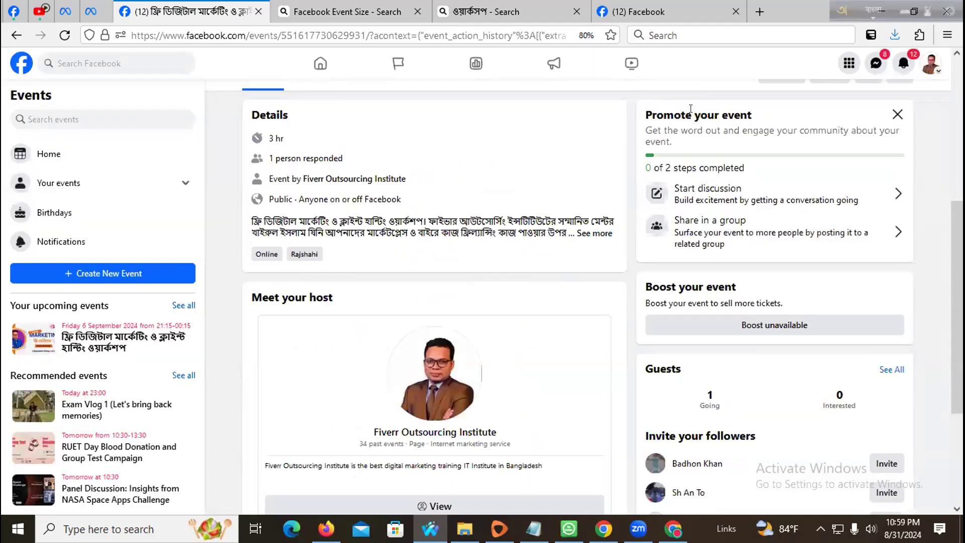
- Review the published event page, then open the top-right avatar menu listing switchable profiles
{"action": "scroll", "coordinate": [522, 268], "scroll_direction": "down", "scroll_amount": 3}
{"action": "scroll", "coordinate": [521, 268], "scroll_direction": "up", "scroll_amount": 4}
{"action": "scroll", "coordinate": [521, 267], "scroll_direction": "up", "scroll_amount": 1}
{"action": "scroll", "coordinate": [521, 268], "scroll_direction": "down", "scroll_amount": 4}
{"action": "scroll", "coordinate": [522, 268], "scroll_direction": "up", "scroll_amount": 4}
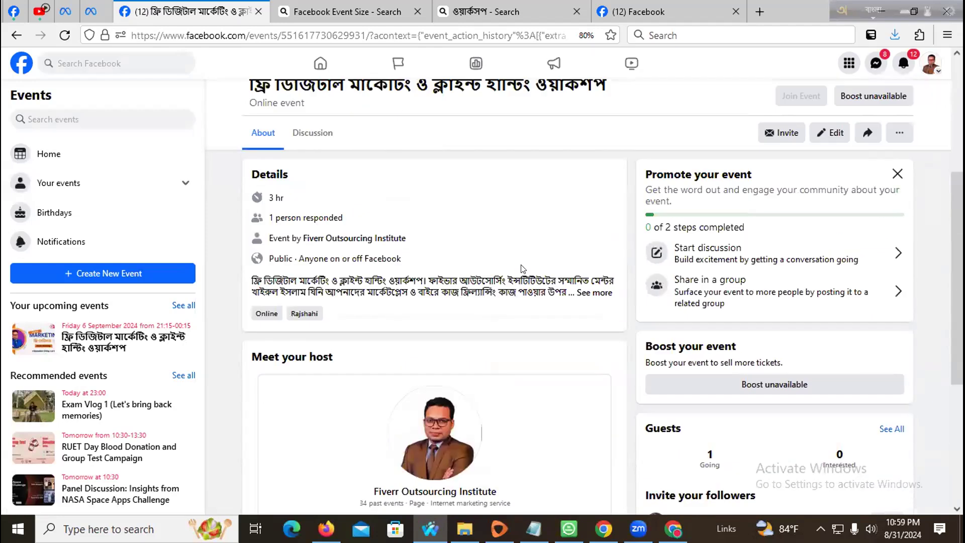
{"action": "scroll", "coordinate": [521, 269], "scroll_direction": "up", "scroll_amount": 4}
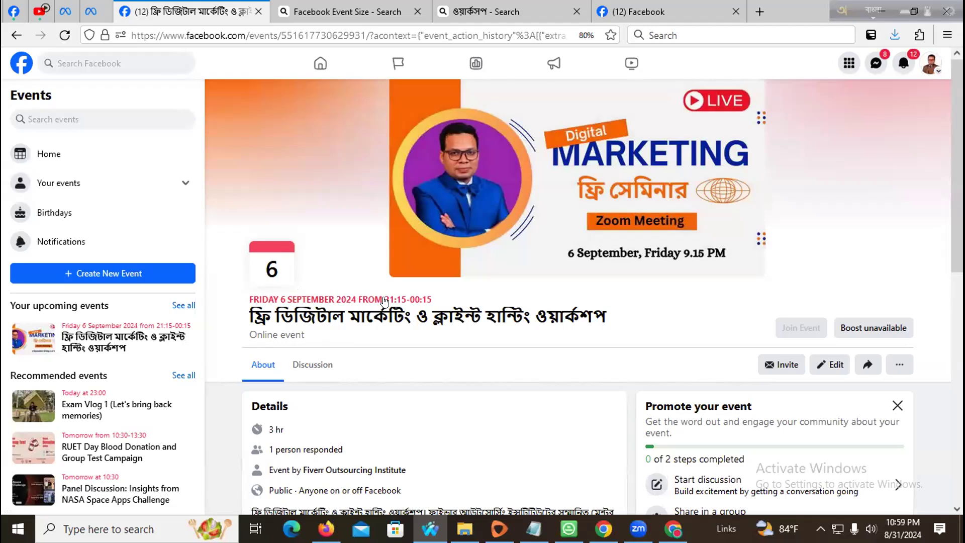
{"action": "scroll", "coordinate": [385, 301], "scroll_direction": "down", "scroll_amount": 1}
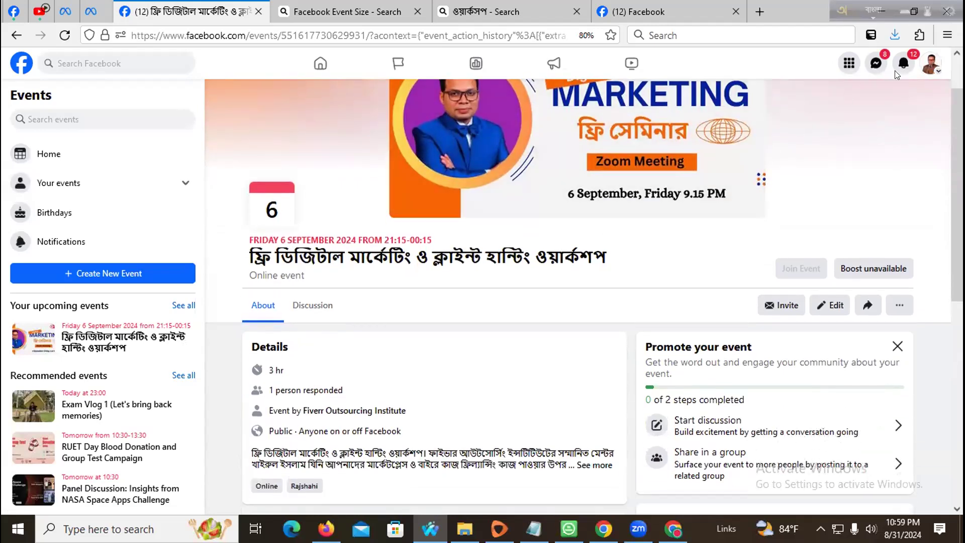
{"action": "left_click", "coordinate": [932, 64]}
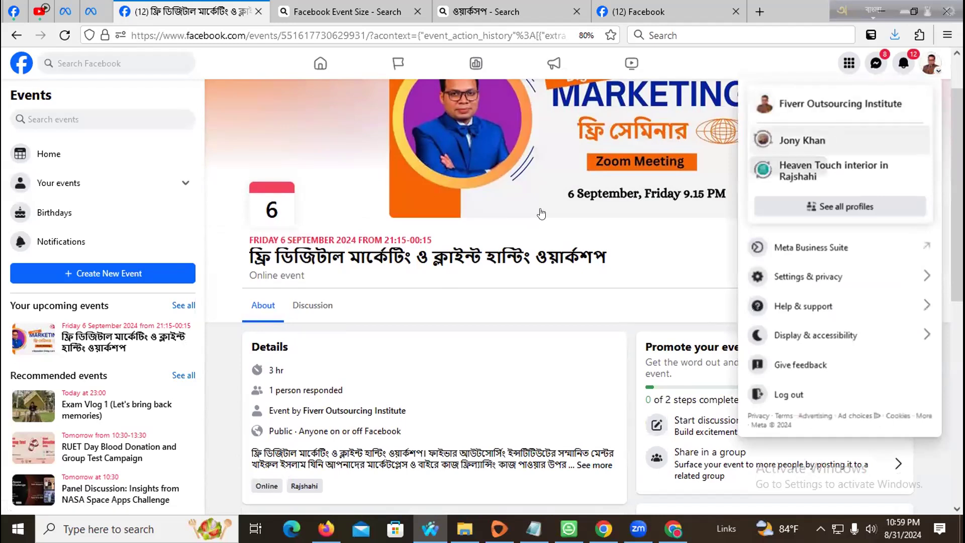
- Switch to the Fiverr Outsourcing Institute page and open its Professional dashboard Events list
{"action": "left_click", "coordinate": [326, 529]}
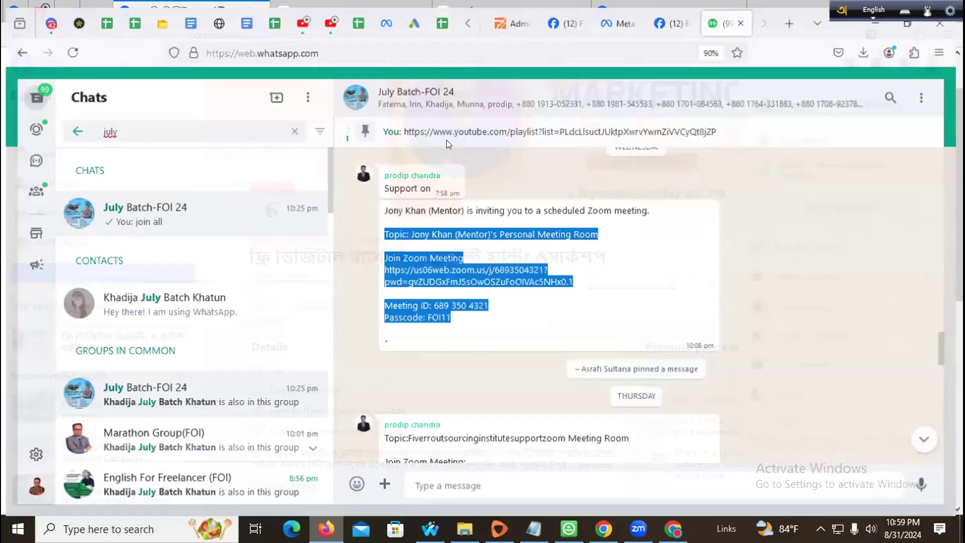
{"action": "left_click", "coordinate": [687, 8]}
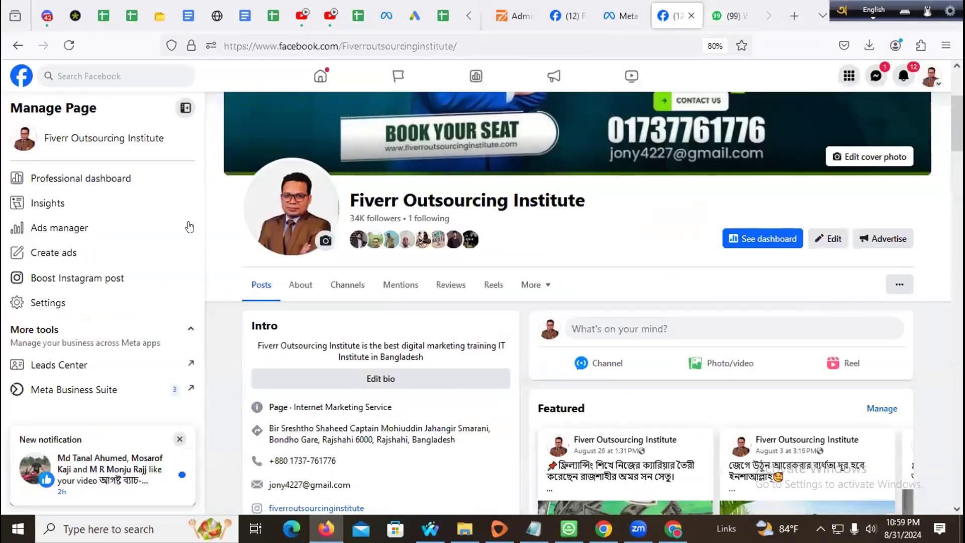
{"action": "scroll", "coordinate": [189, 224], "scroll_direction": "down", "scroll_amount": 2}
{"action": "left_click", "coordinate": [120, 180]}
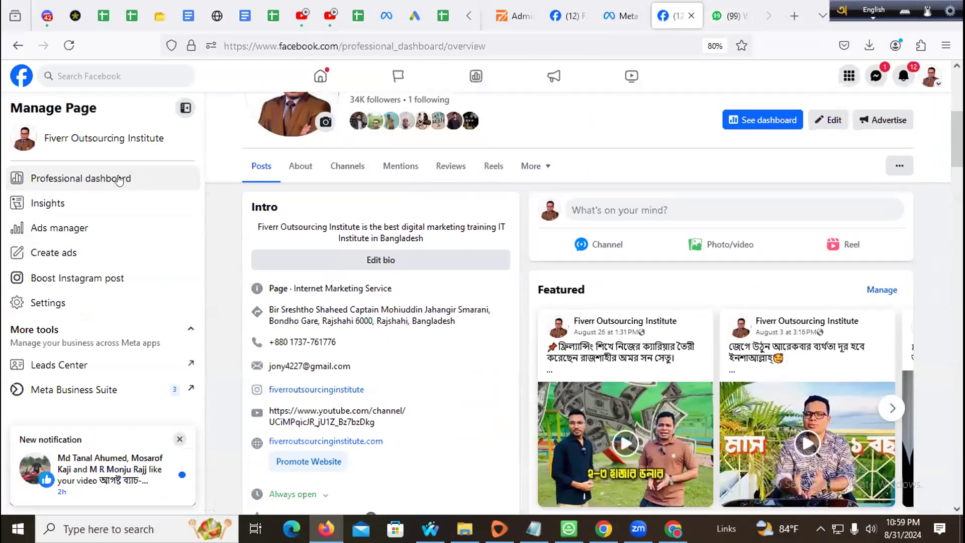
{"action": "scroll", "coordinate": [171, 211], "scroll_direction": "down", "scroll_amount": 5}
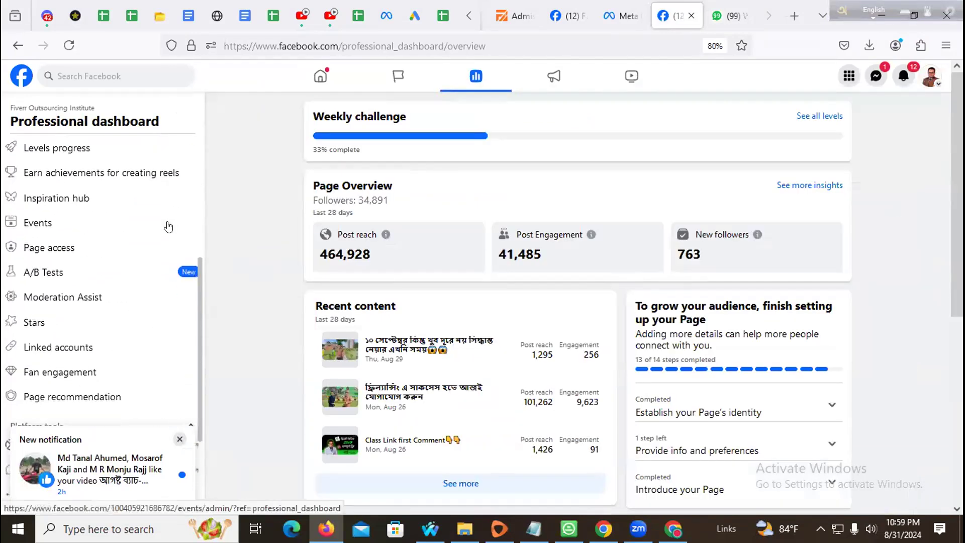
{"action": "left_click", "coordinate": [88, 231]}
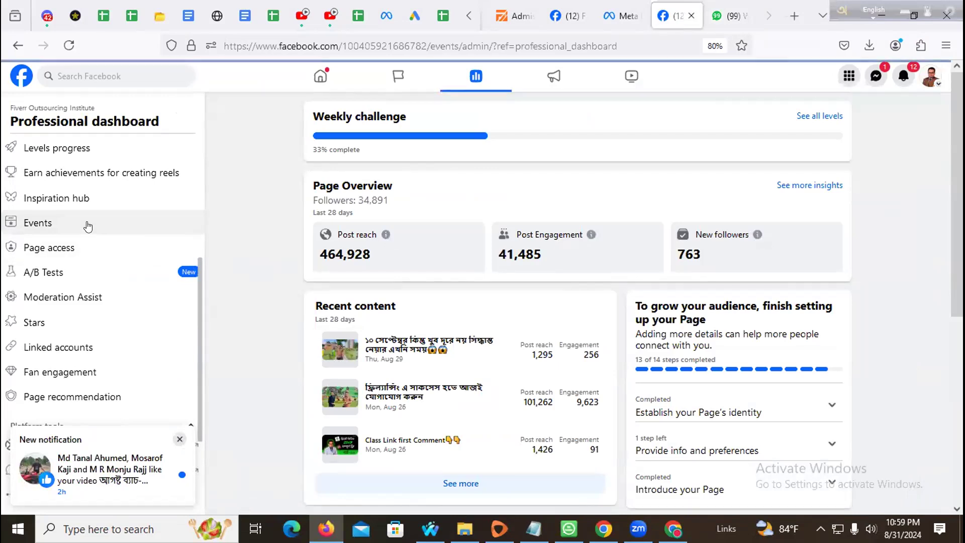
{"action": "scroll", "coordinate": [465, 231], "scroll_direction": "down", "scroll_amount": 1}
{"action": "scroll", "coordinate": [465, 230], "scroll_direction": "down", "scroll_amount": 5}
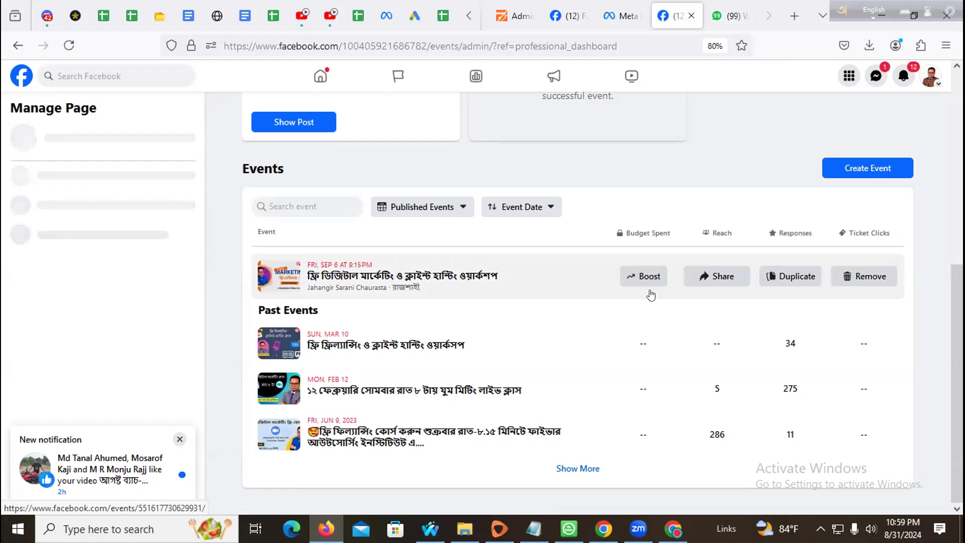
- Copy the workshop event's link and share the event into the Fiverr Outsourcing Institute group
{"action": "left_click", "coordinate": [703, 282]}
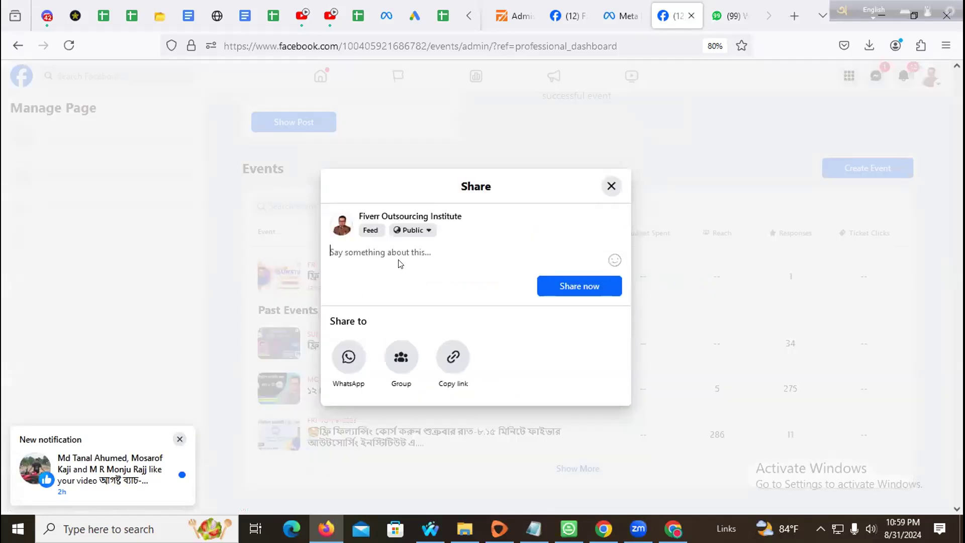
{"action": "left_click", "coordinate": [453, 357]}
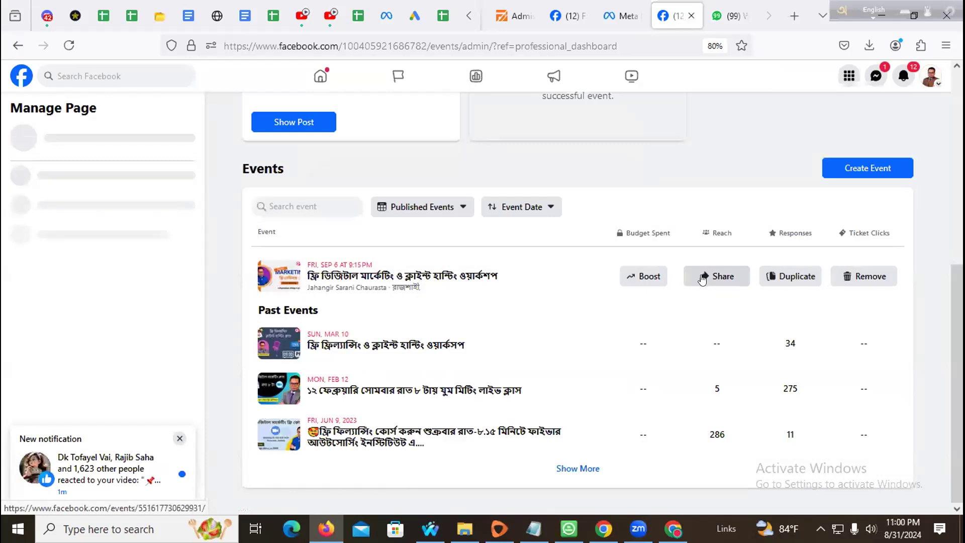
{"action": "left_click", "coordinate": [705, 280]}
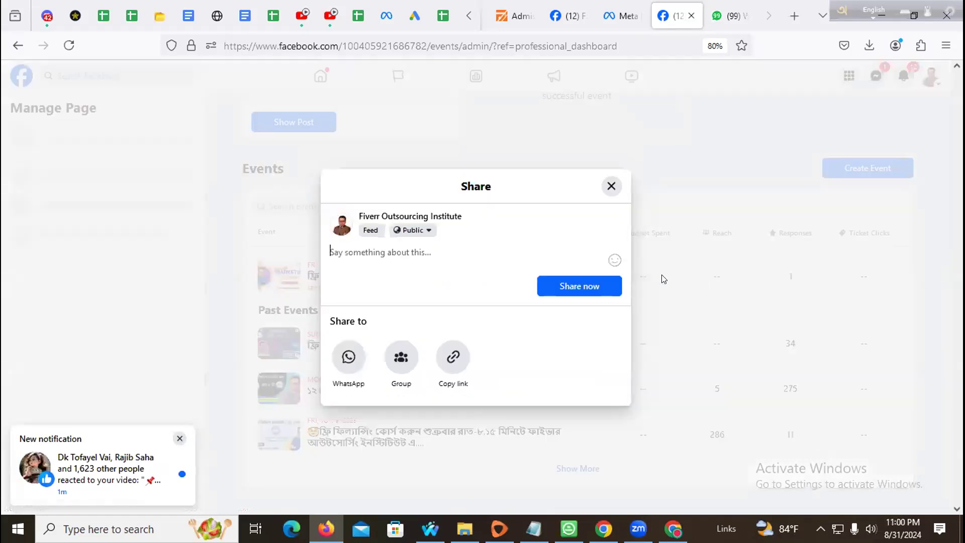
{"action": "left_click", "coordinate": [399, 356]}
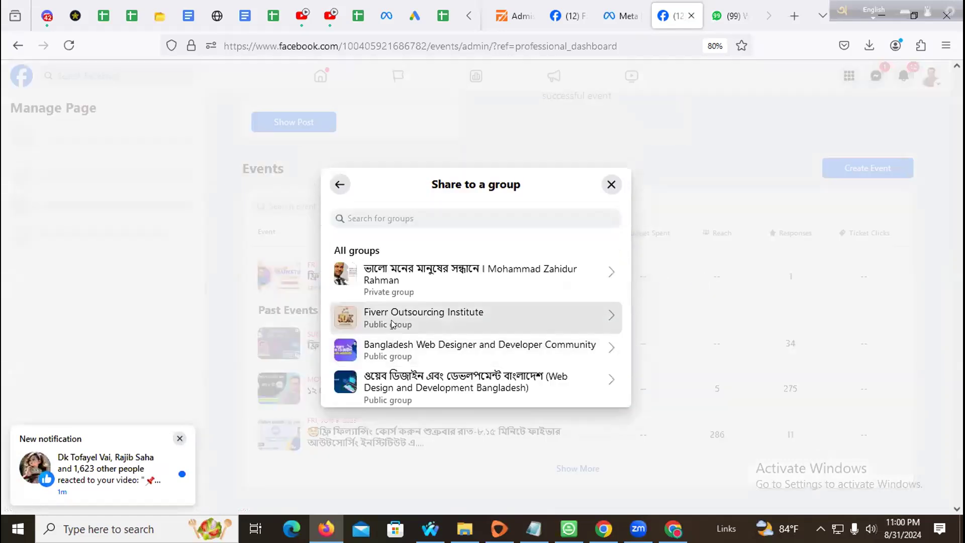
{"action": "left_click", "coordinate": [393, 326]}
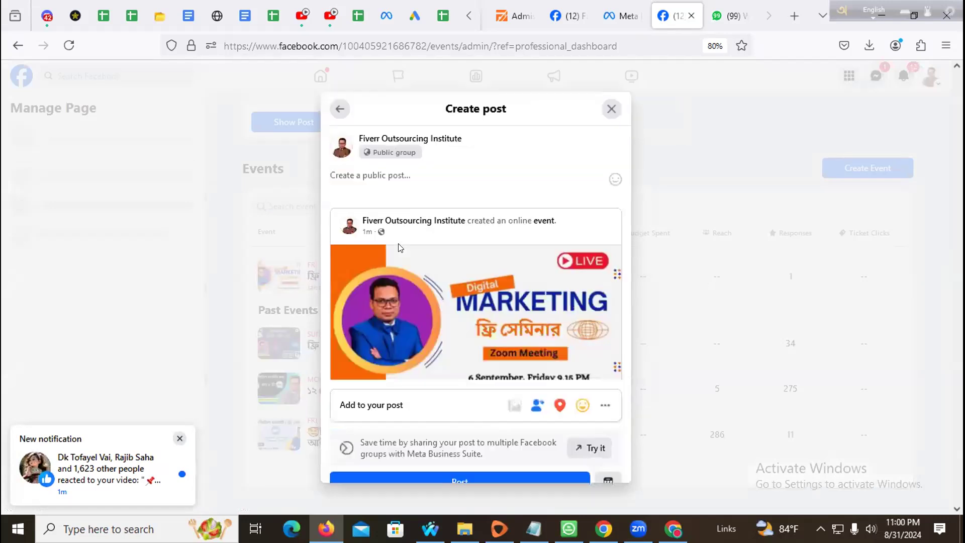
- Write the Bengali caption about Friday's 9.15 pm Zoom session and format it as Heading 1
{"action": "left_click", "coordinate": [873, 10]}
{"action": "left_click", "coordinate": [418, 178]}
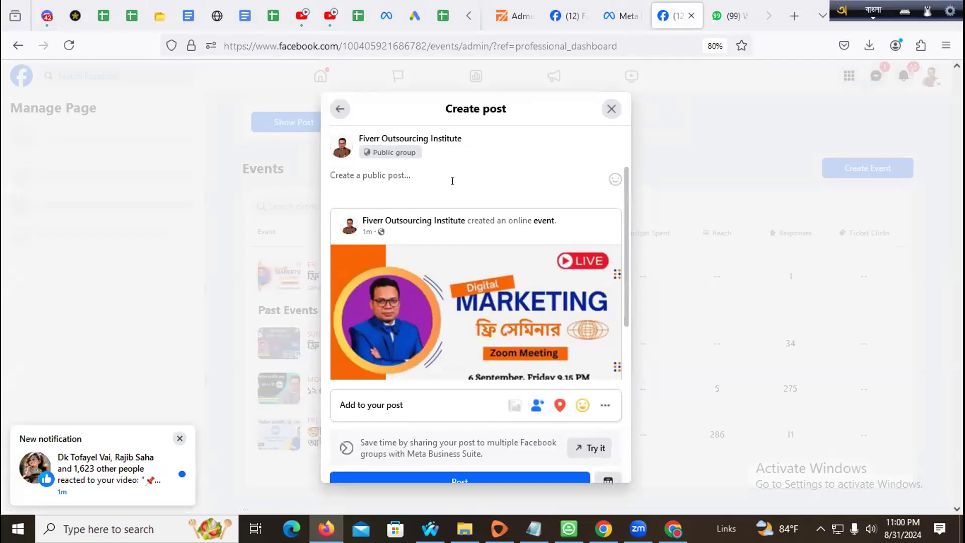
{"action": "type", "text": "ফ্রি ড"}
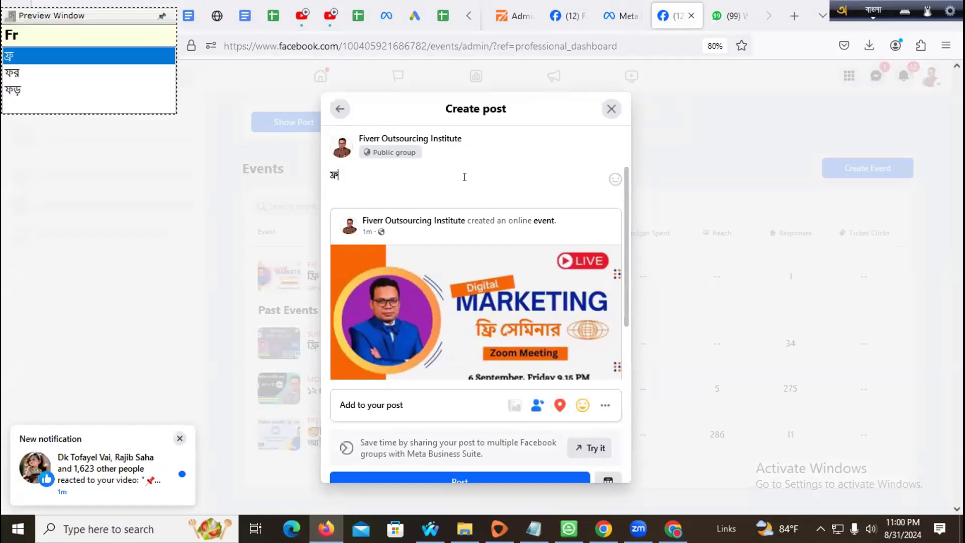
{"action": "type", "text": "িজি"}
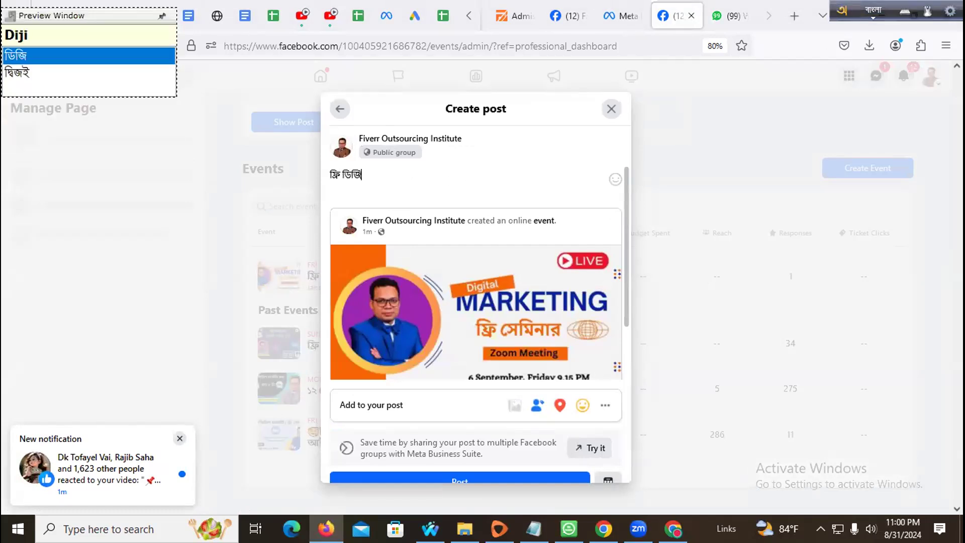
{"action": "type", "text": "টাল মার্কেটিং সাকস"}
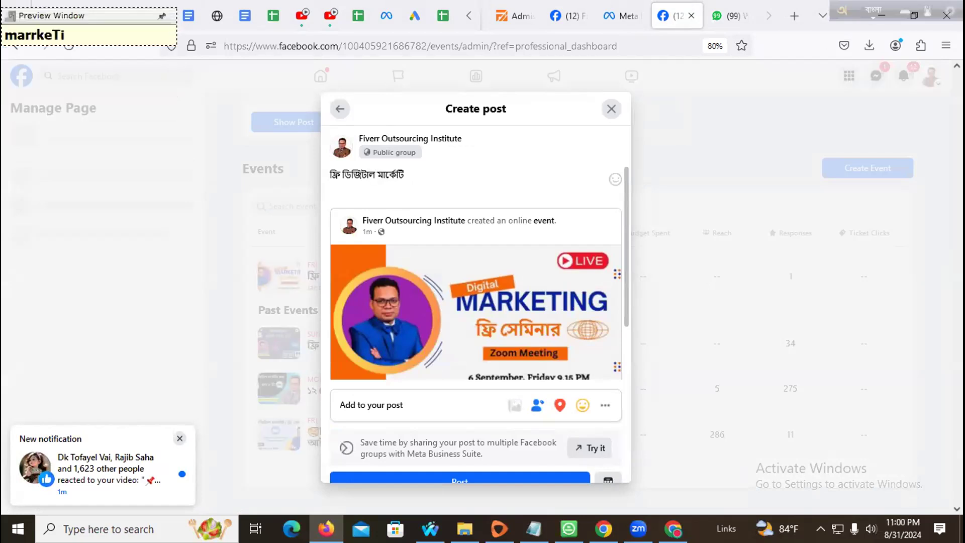
{"action": "type", "text": "েস"}
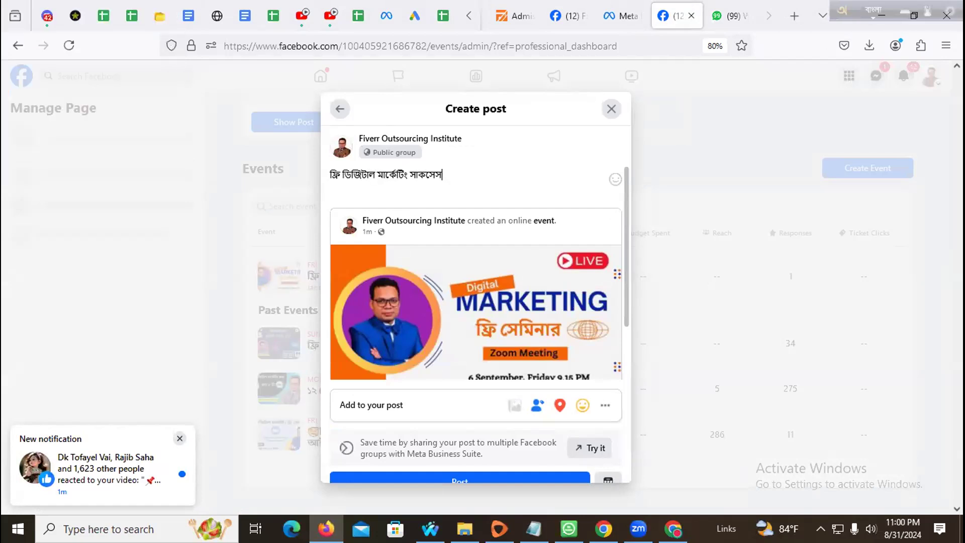
{"action": "type", "text": " গাইডলাই"}
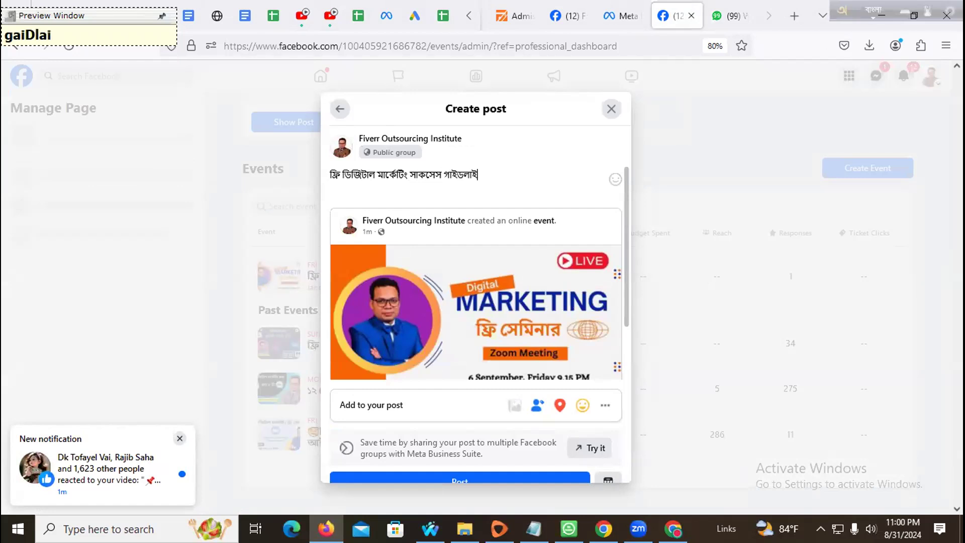
{"action": "type", "text": "ন পেতে চ"}
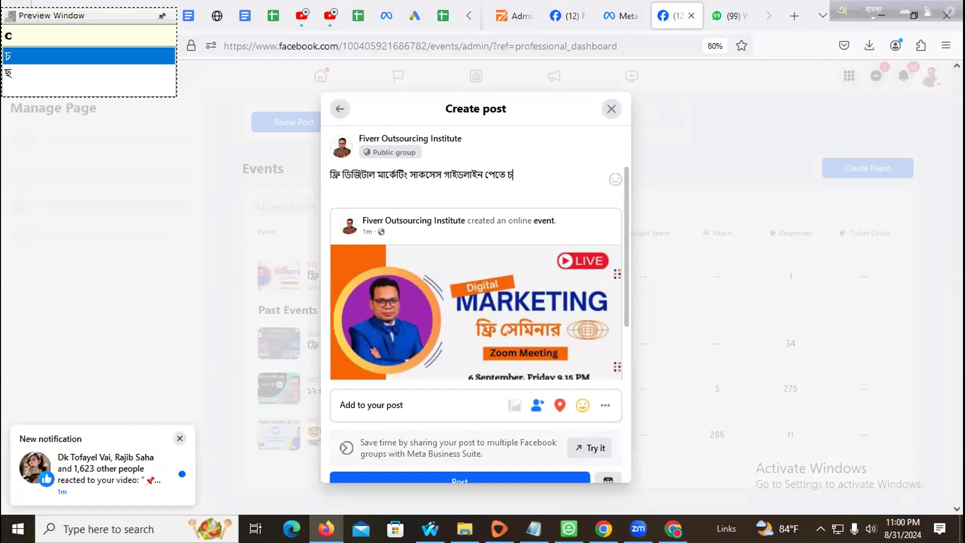
{"action": "type", "text": "োখ "}
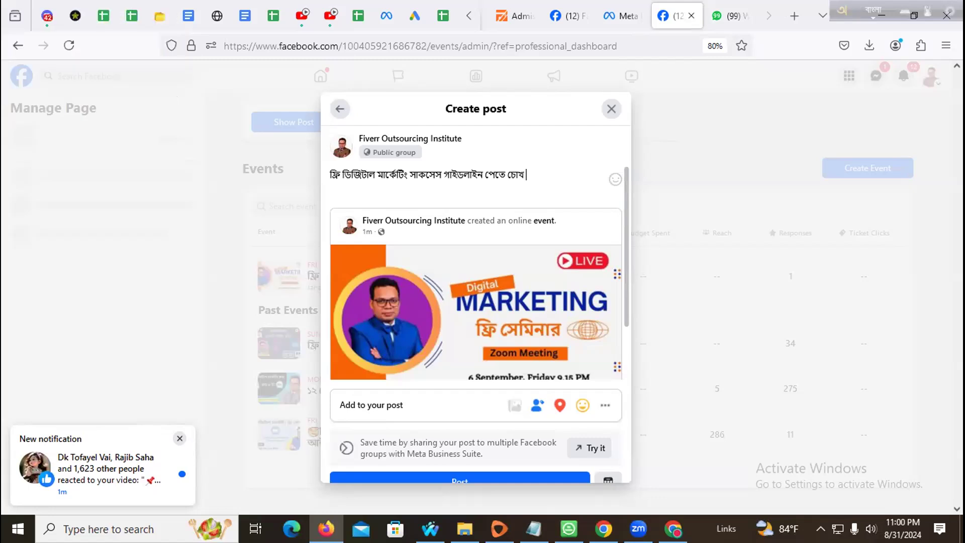
{"action": "type", "text": "রাক"}
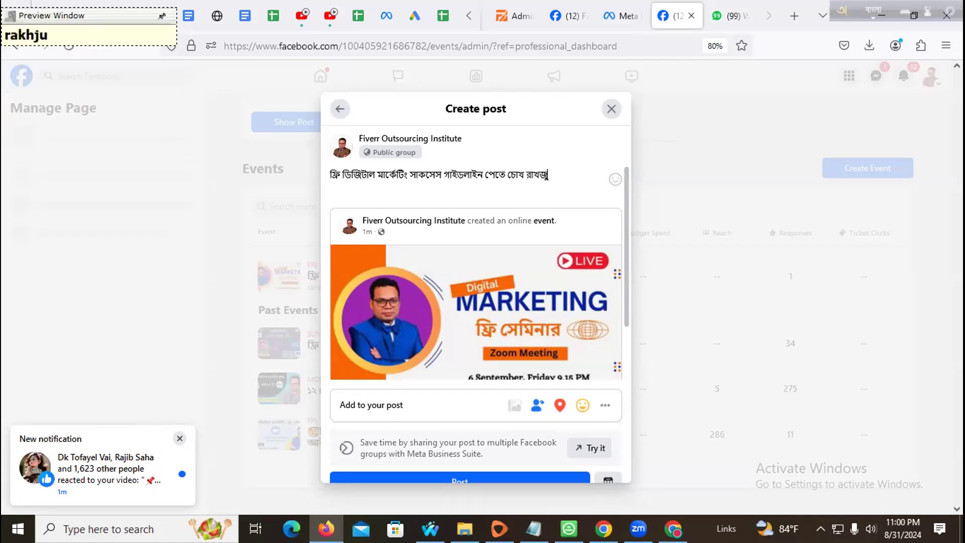
{"action": "type", "text": "ুন "}
{"action": "type", "text": "আগামী"}
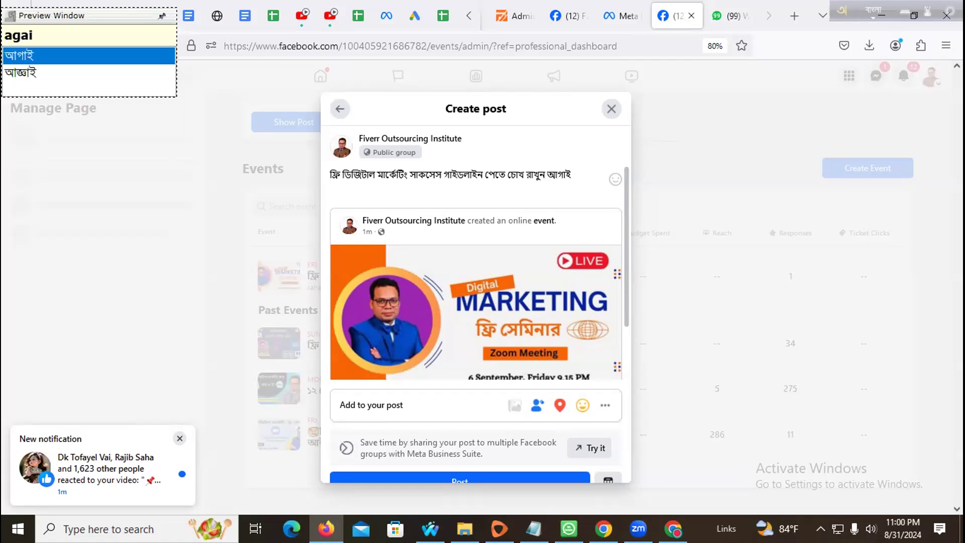
{"action": "type", "text": "Sukt"}
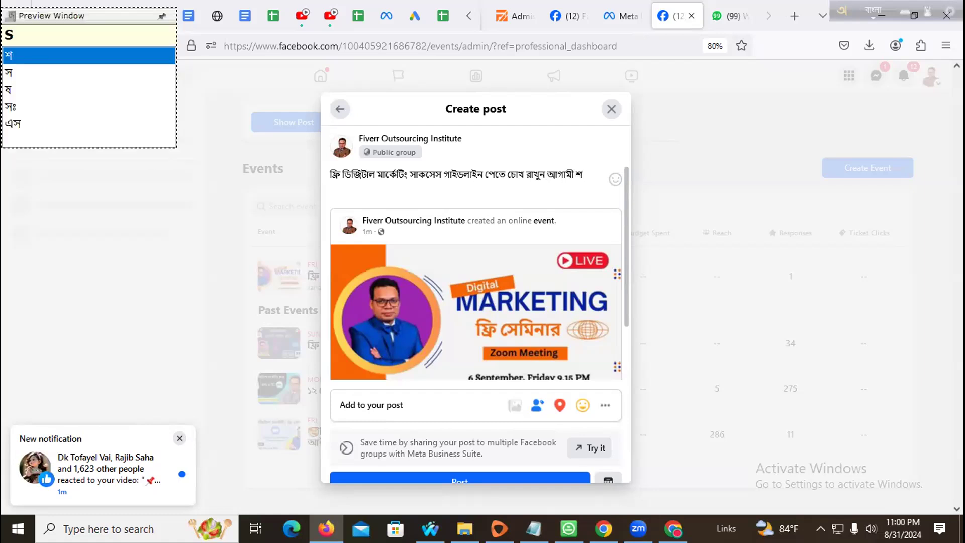
{"action": "key", "text": "BackSpace"}
{"action": "type", "text": "rbar "}
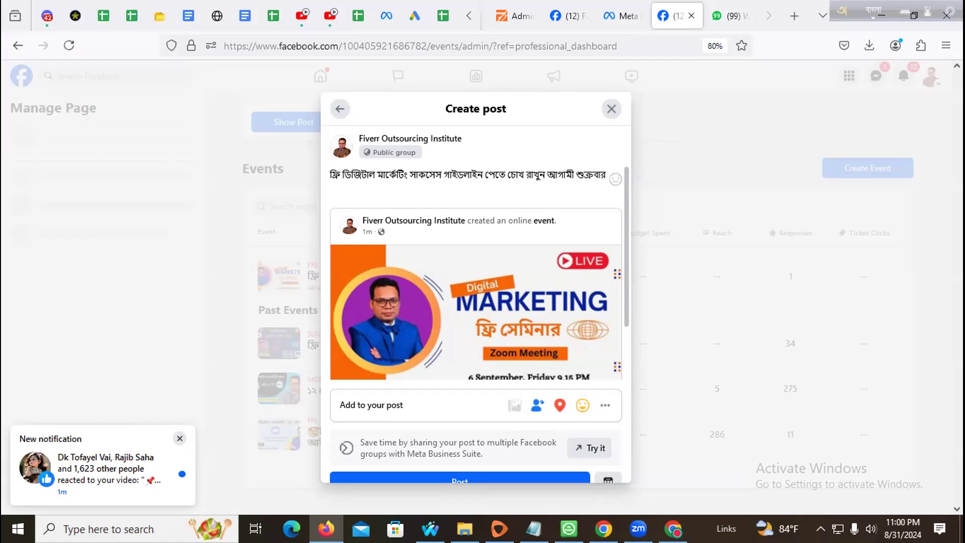
{"action": "type", "text": "rat 9"}
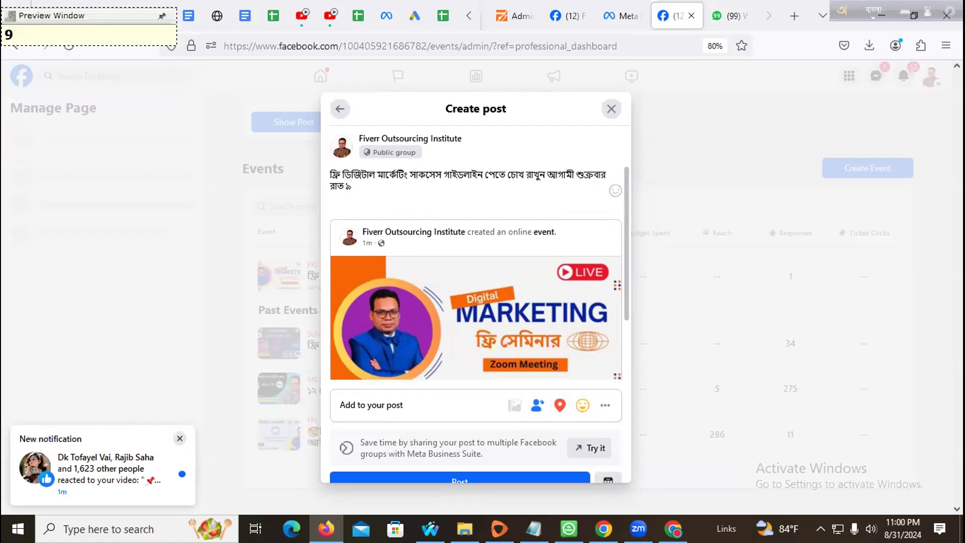
{"action": "type", "text": ".15 ni"}
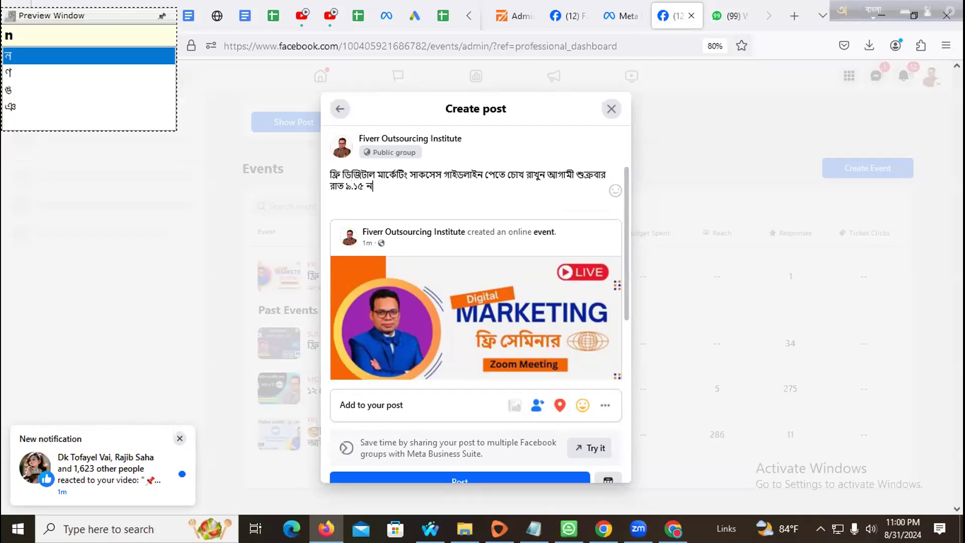
{"action": "key", "text": "BackSpace"}
{"action": "key", "text": "BackSpace"}
{"action": "type", "text": "miniTe"}
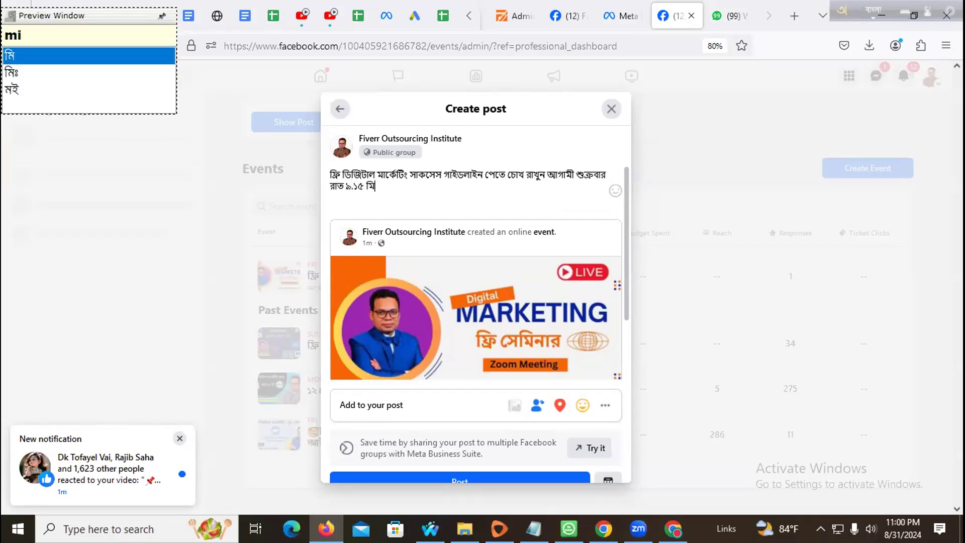
{"action": "type", "text": ". "}
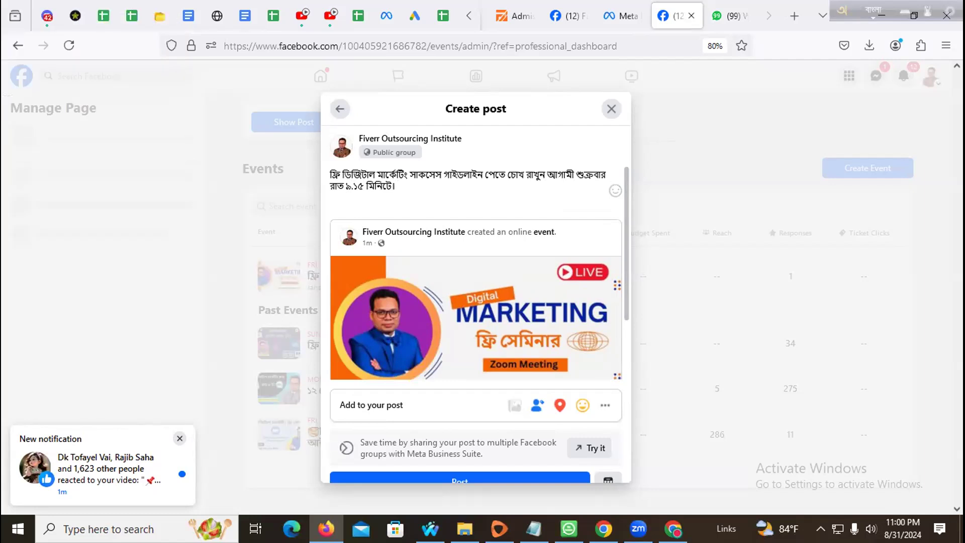
{"action": "type", "text": "za"}
{"action": "key", "text": "BackSpace"}
{"action": "key", "text": "BackSpace"}
{"action": "type", "text": "zum ep"}
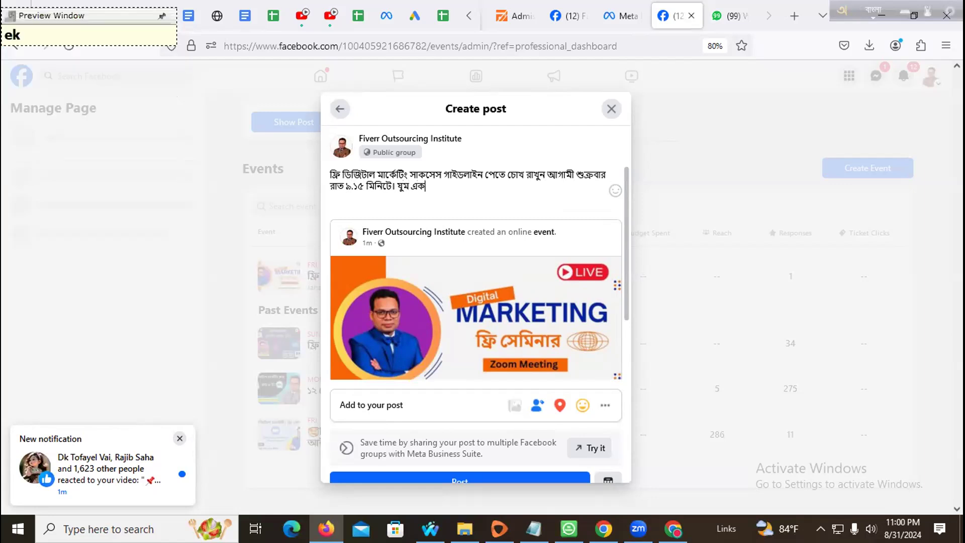
{"action": "type", "text": "os i"}
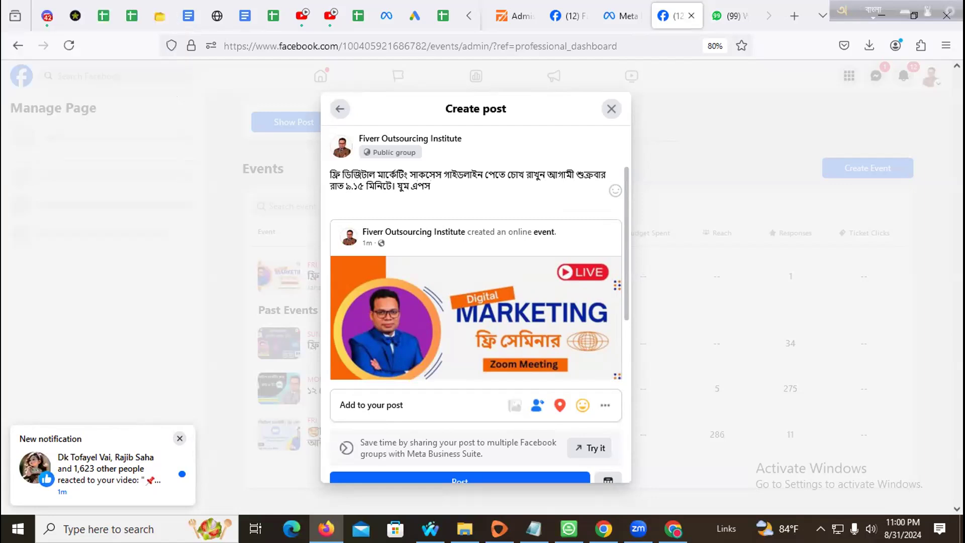
{"action": "type", "text": "venT l"}
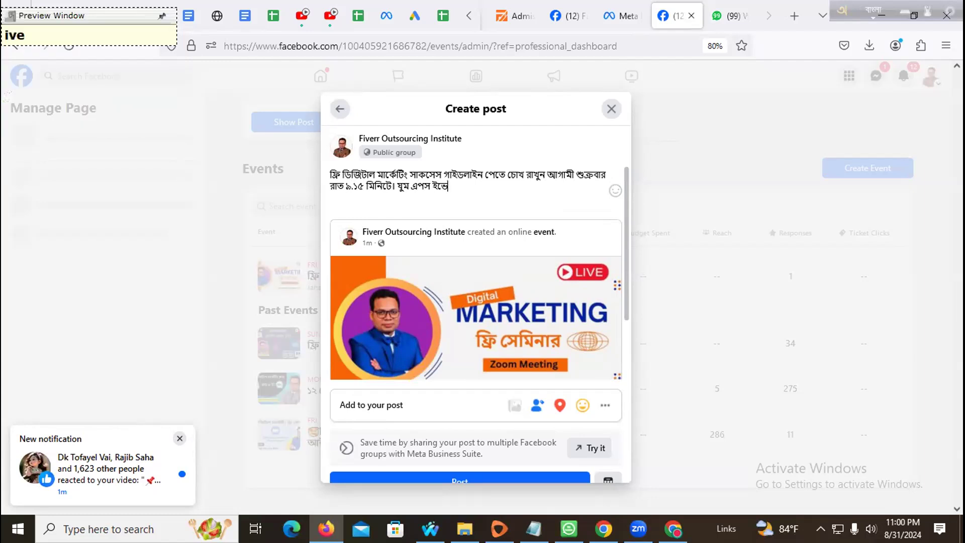
{"action": "type", "text": "inke deO"}
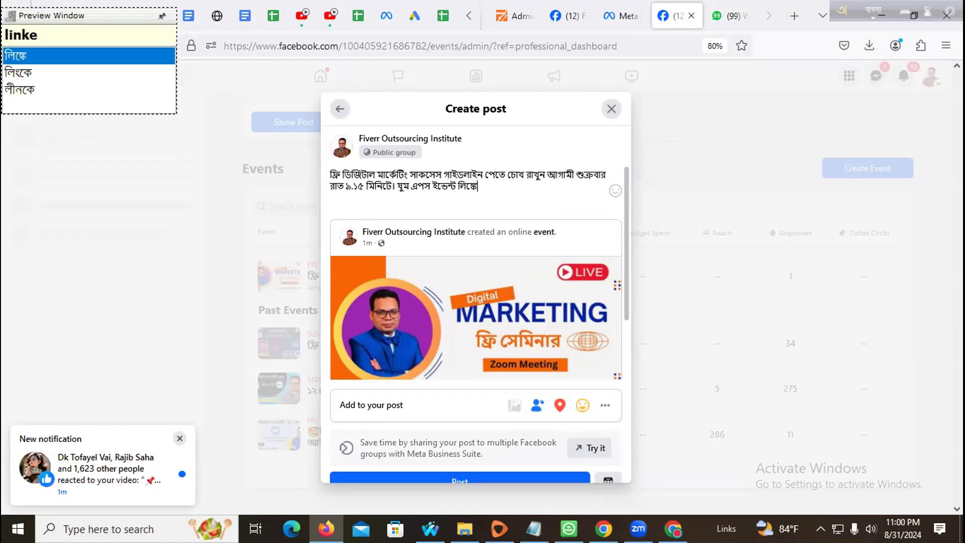
{"action": "type", "text": "ya ache"}
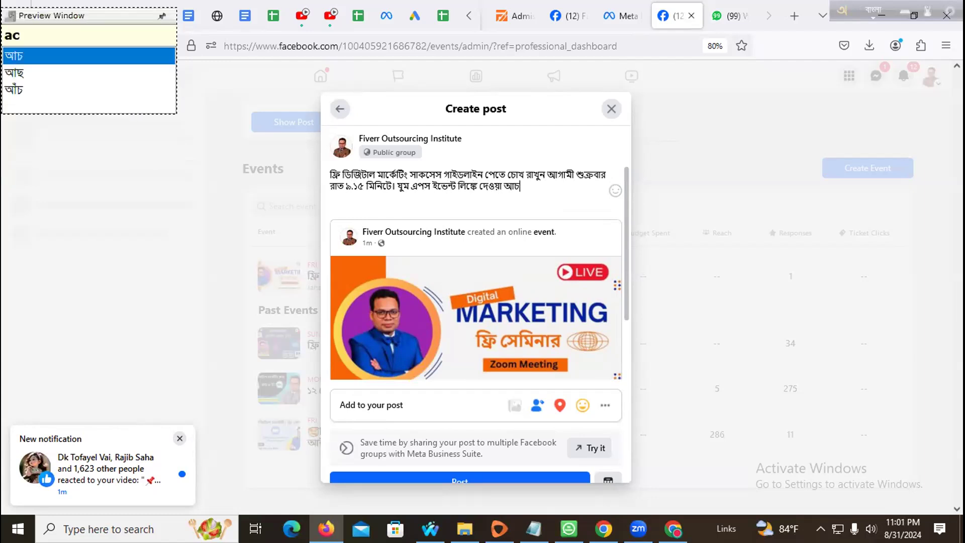
{"action": "type", "text": ". dhonyba"}
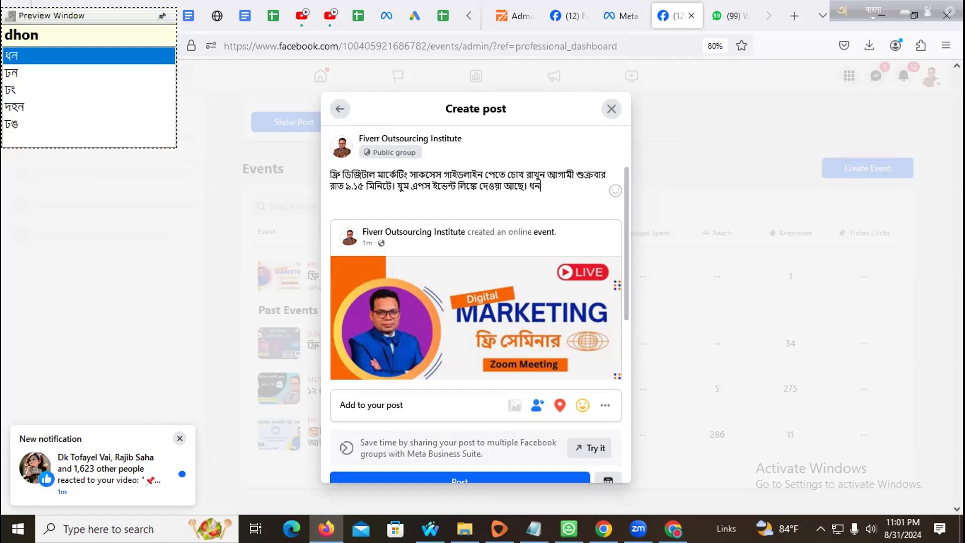
{"action": "type", "text": "d"}
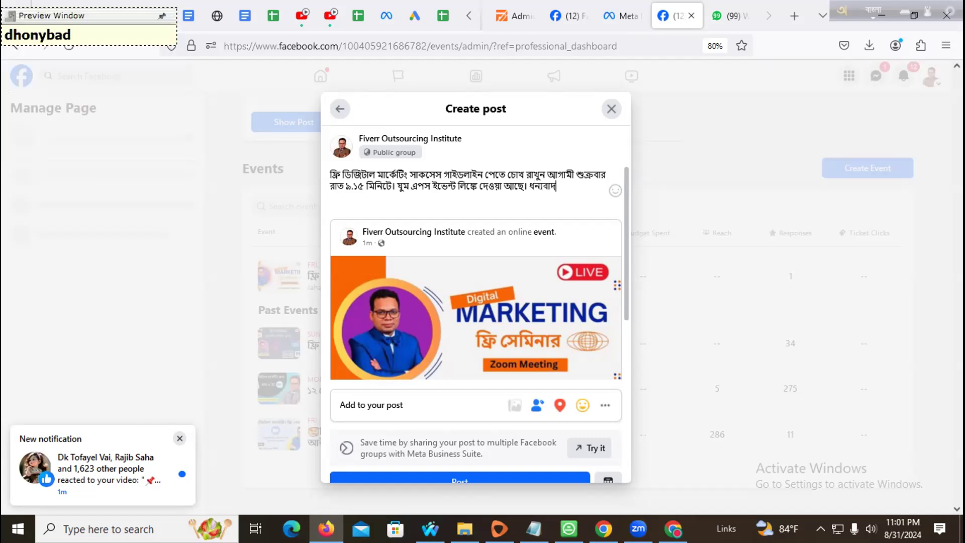
{"action": "key", "text": "ctrl+a"}
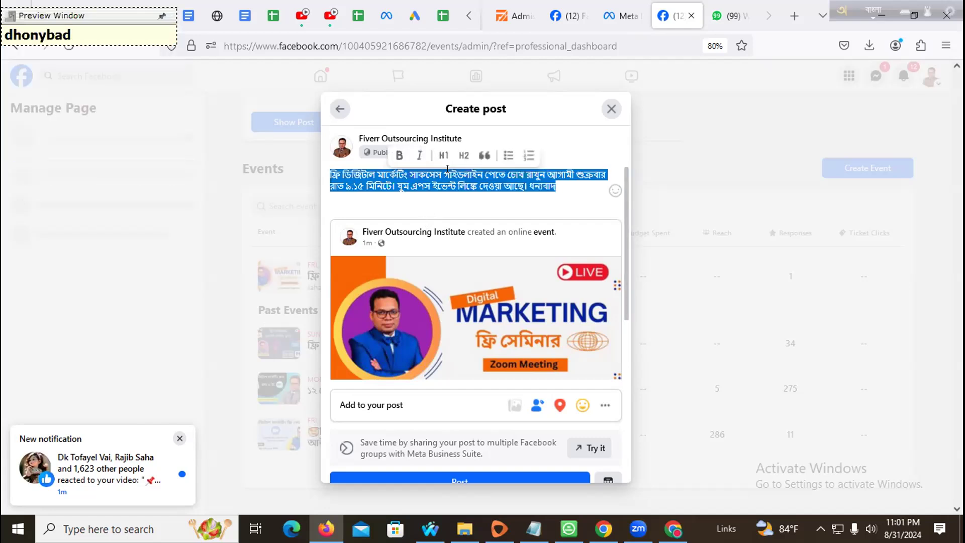
{"action": "left_click", "coordinate": [442, 157]}
- Apply the heading to the caption, then search emojidb.org for 'wow'
{"action": "left_click", "coordinate": [428, 237]}
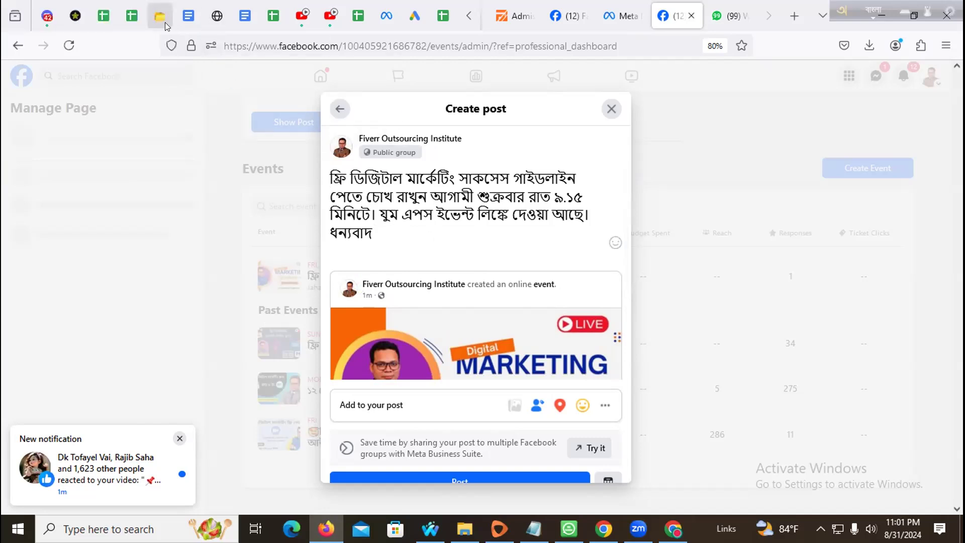
{"action": "left_click", "coordinate": [160, 16]}
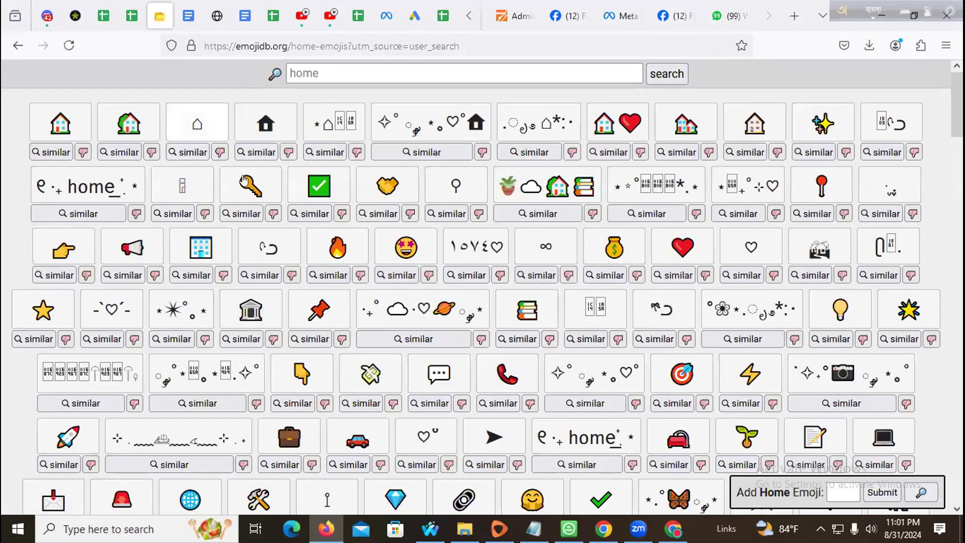
{"action": "triple_click", "coordinate": [371, 65]}
{"action": "type", "text": "wow"}
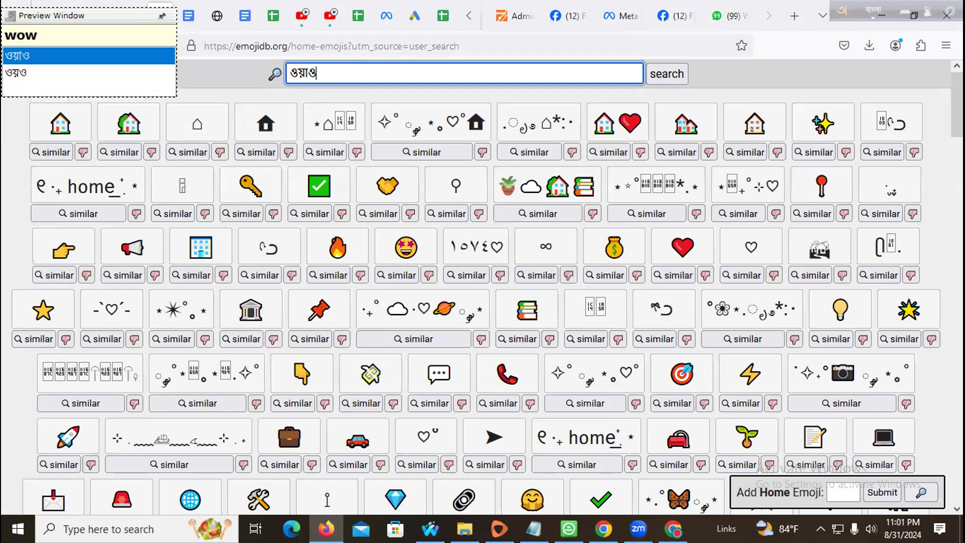
{"action": "key", "text": "Return"}
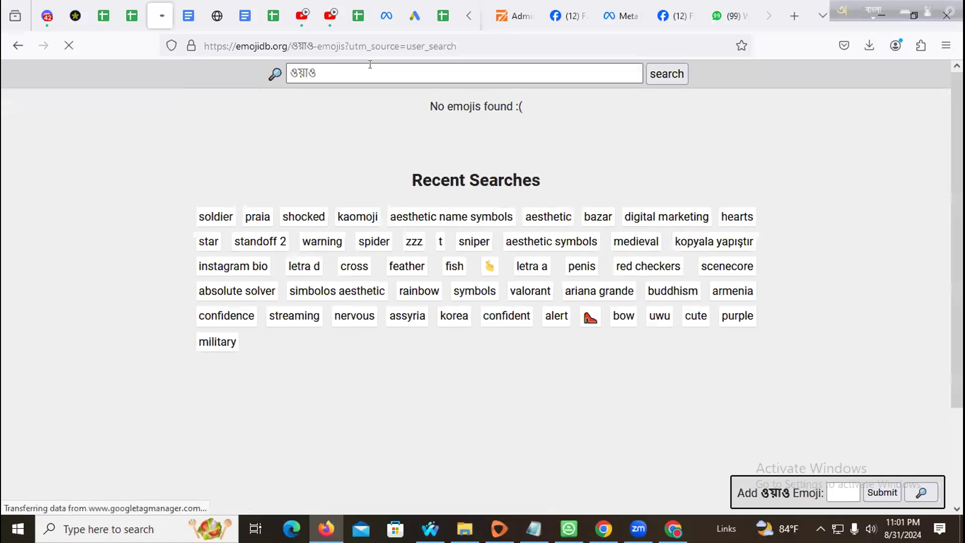
- Rerun the emoji search in English and copy the 😱 screaming-face emoji
{"action": "left_click", "coordinate": [863, 2]}
{"action": "left_click", "coordinate": [464, 77]}
{"action": "key", "text": "ctrl+a"}
{"action": "type", "text": "w"}
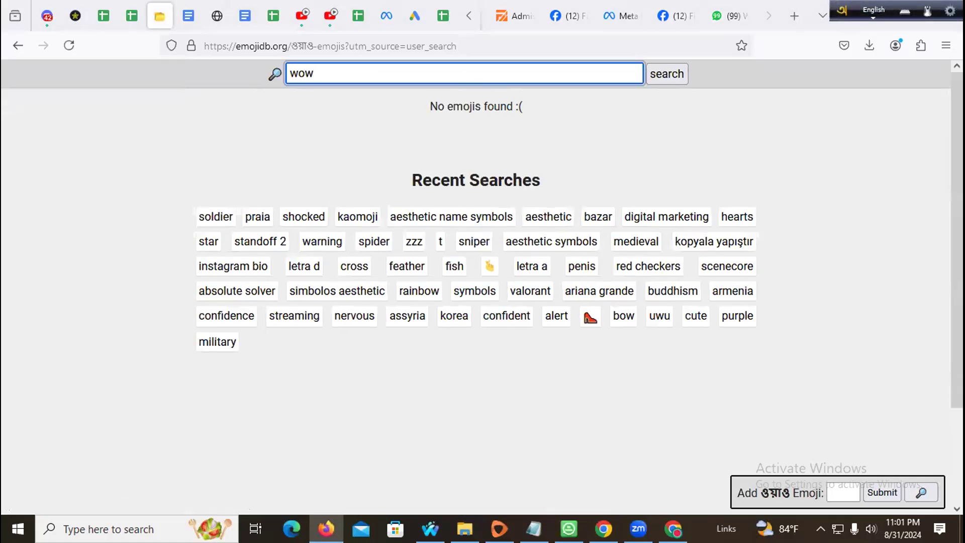
{"action": "key", "text": "Return"}
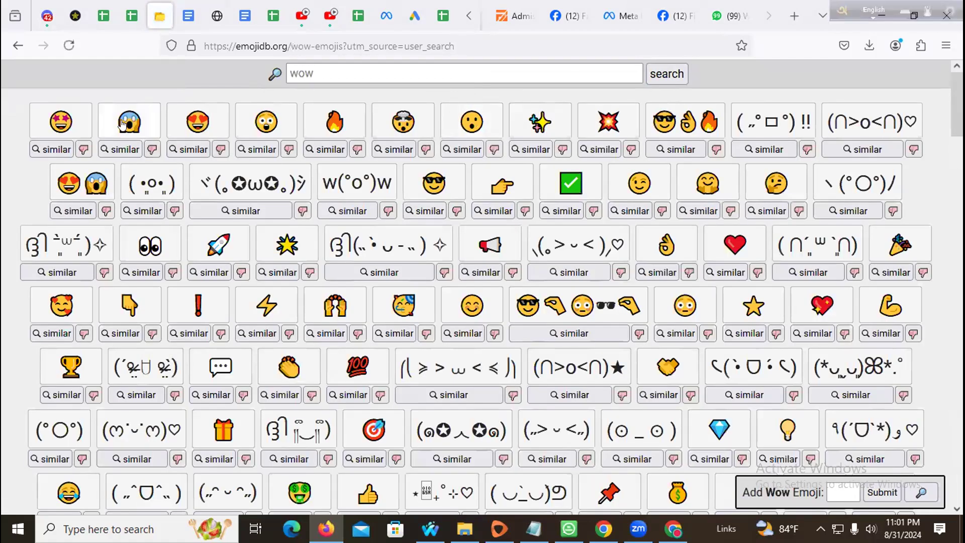
{"action": "left_click", "coordinate": [122, 125]}
{"action": "left_click", "coordinate": [326, 529]}
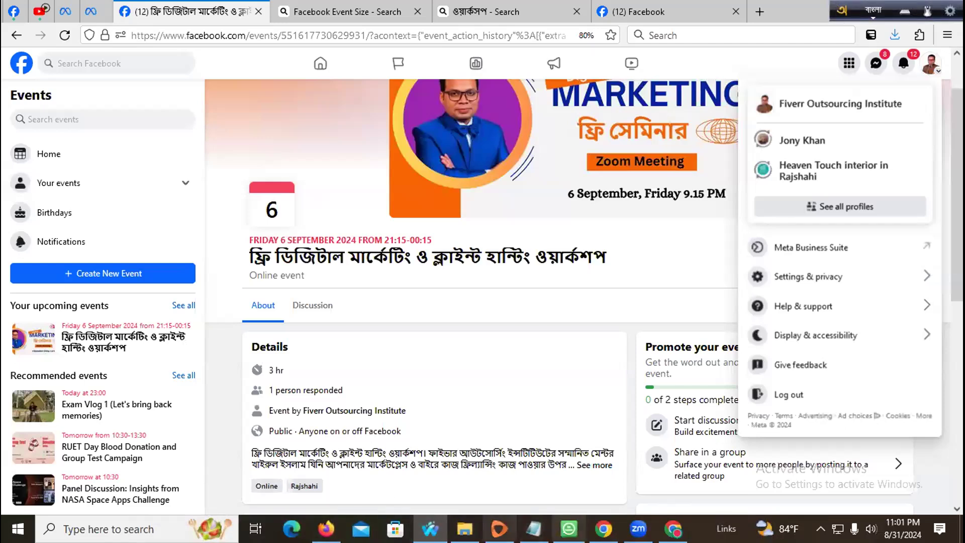
- Paste 😱 at the caption start and replace the period after ধন্যবাদ with the Bengali '।'
{"action": "left_click", "coordinate": [326, 528]}
{"action": "left_click", "coordinate": [623, 15]}
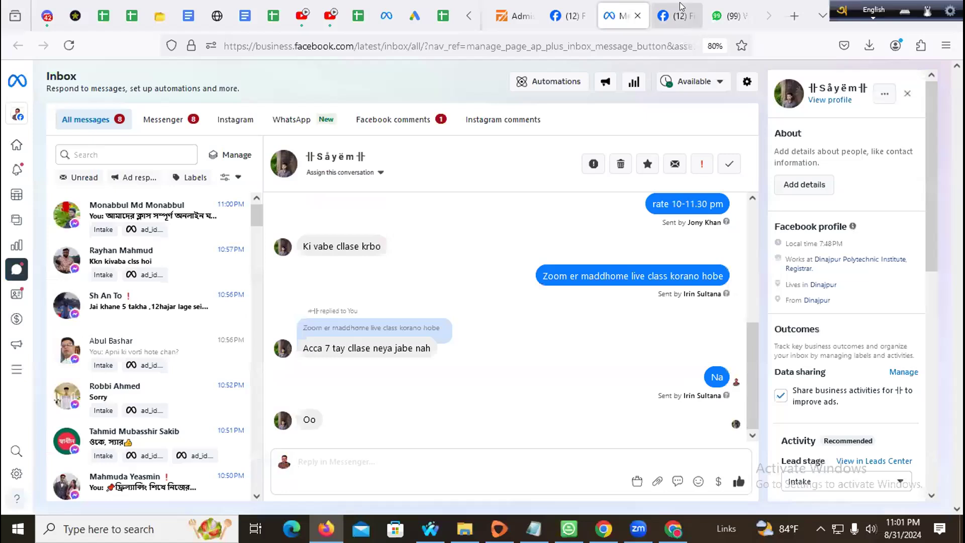
{"action": "left_click", "coordinate": [682, 7]}
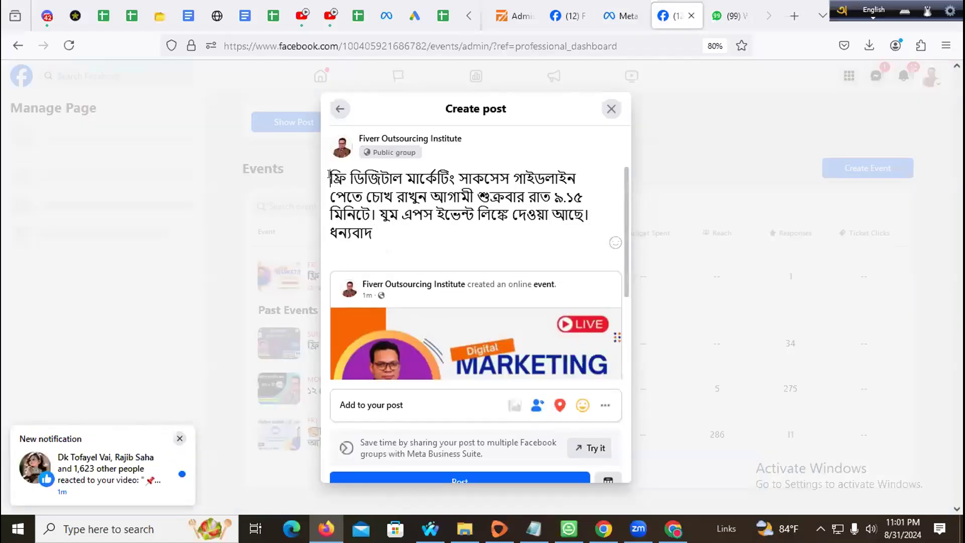
{"action": "key", "text": "ctrl+v"}
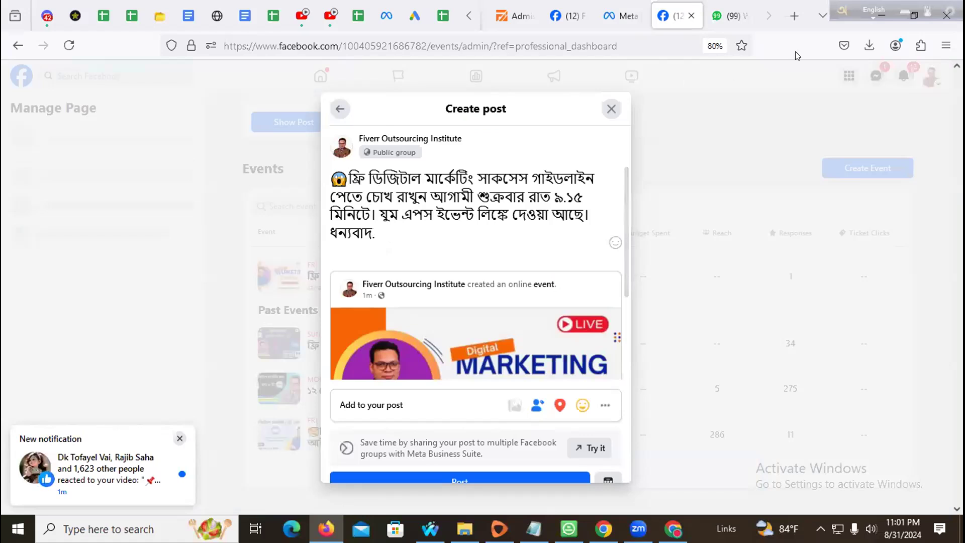
{"action": "left_click", "coordinate": [874, 10]}
{"action": "left_click_drag", "start_coordinate": [381, 233], "coordinate": [308, 170]}
{"action": "type", "text": "।"}
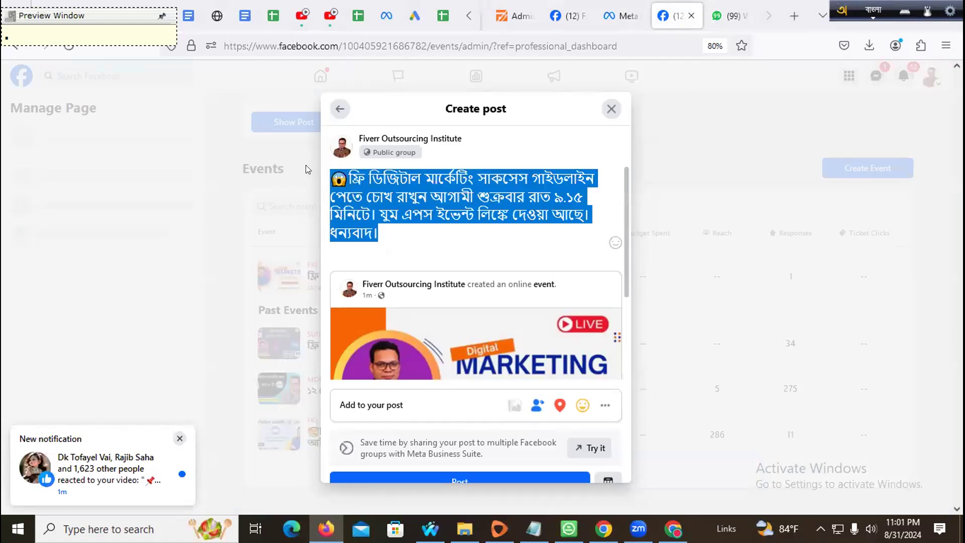
{"action": "scroll", "coordinate": [470, 334], "scroll_direction": "down", "scroll_amount": 3}
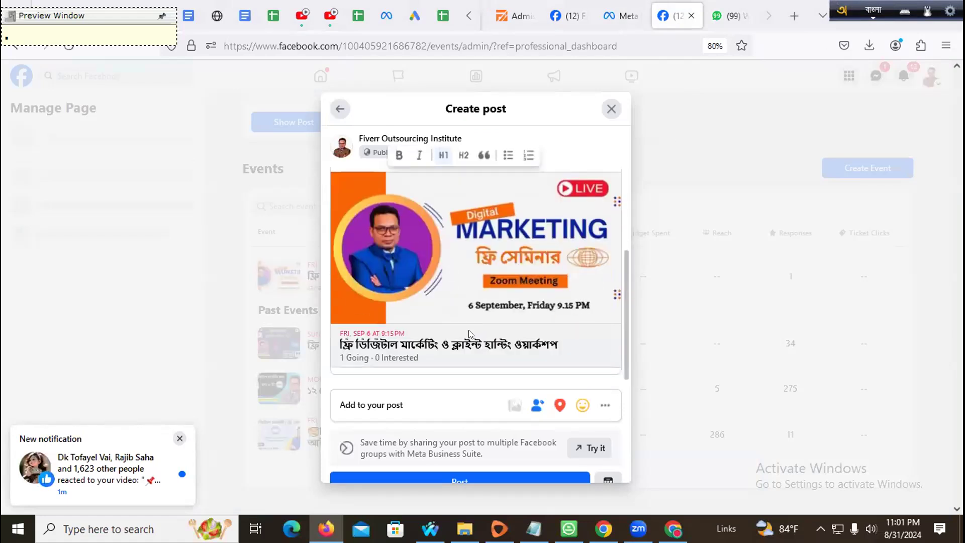
- Post the shared event to the group and check the listing on the events admin page
{"action": "left_click", "coordinate": [435, 480]}
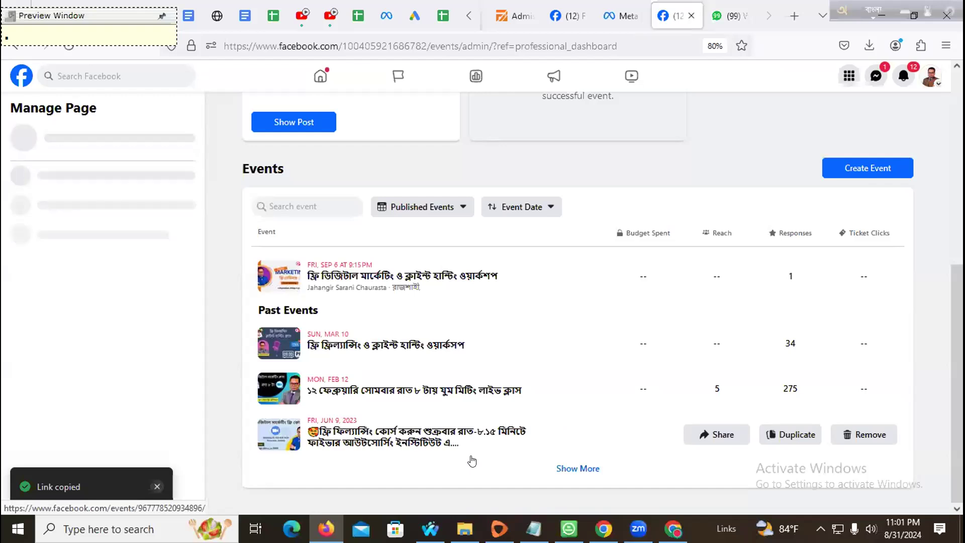
{"action": "scroll", "coordinate": [449, 340], "scroll_direction": "up", "scroll_amount": 4}
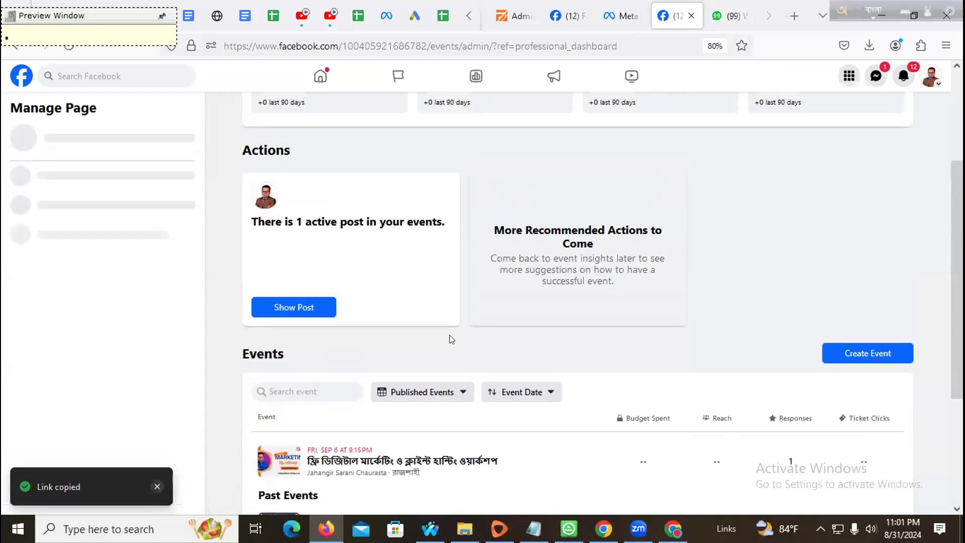
{"action": "scroll", "coordinate": [451, 340], "scroll_direction": "up", "scroll_amount": 3}
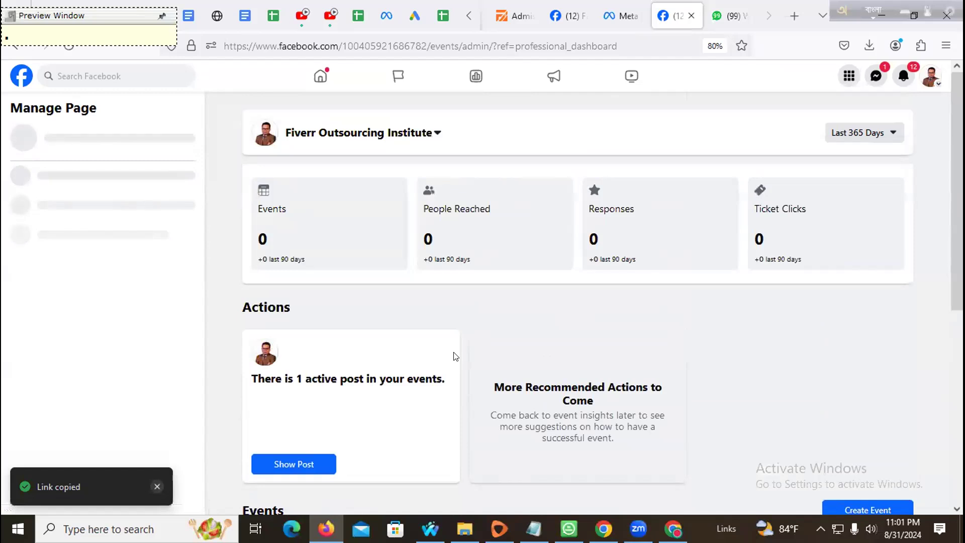
{"action": "scroll", "coordinate": [455, 356], "scroll_direction": "down", "scroll_amount": 6}
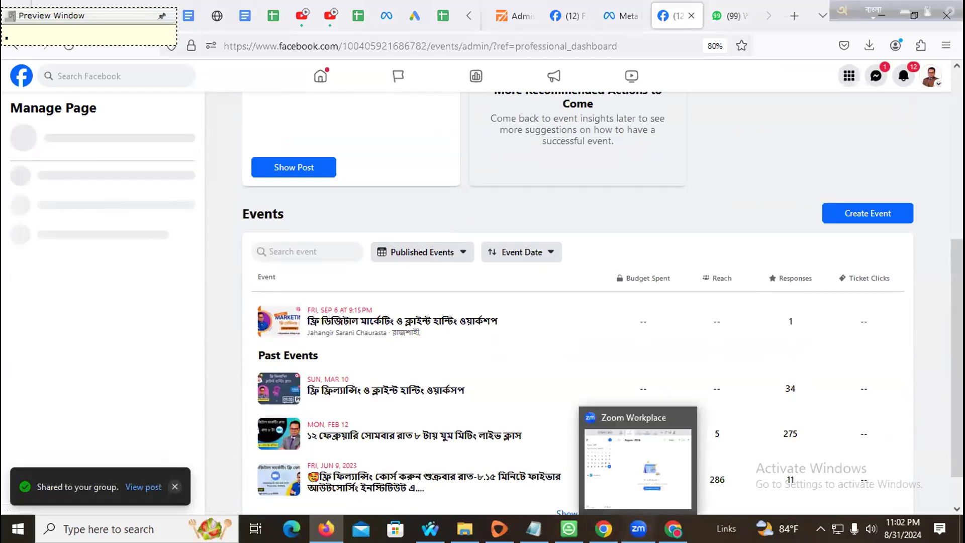
{"action": "left_click", "coordinate": [673, 529]}
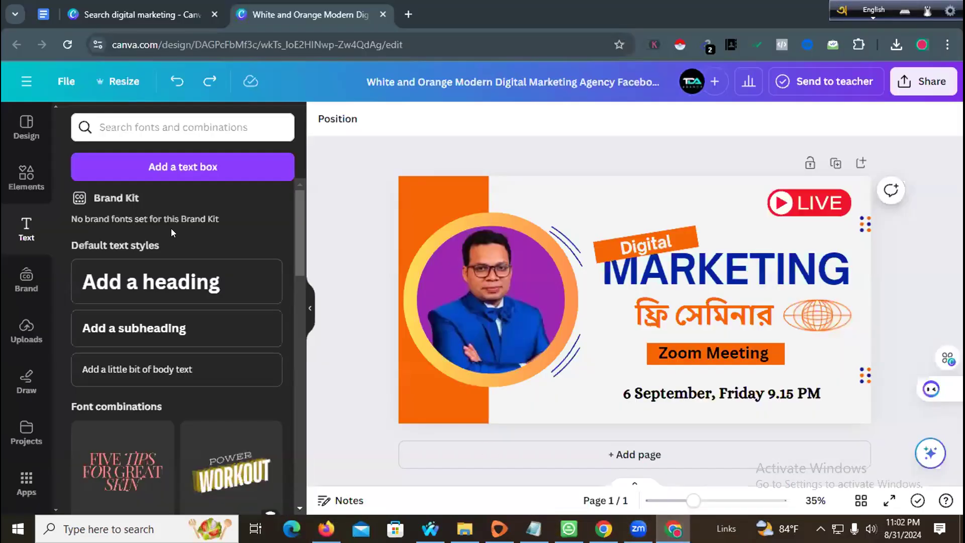